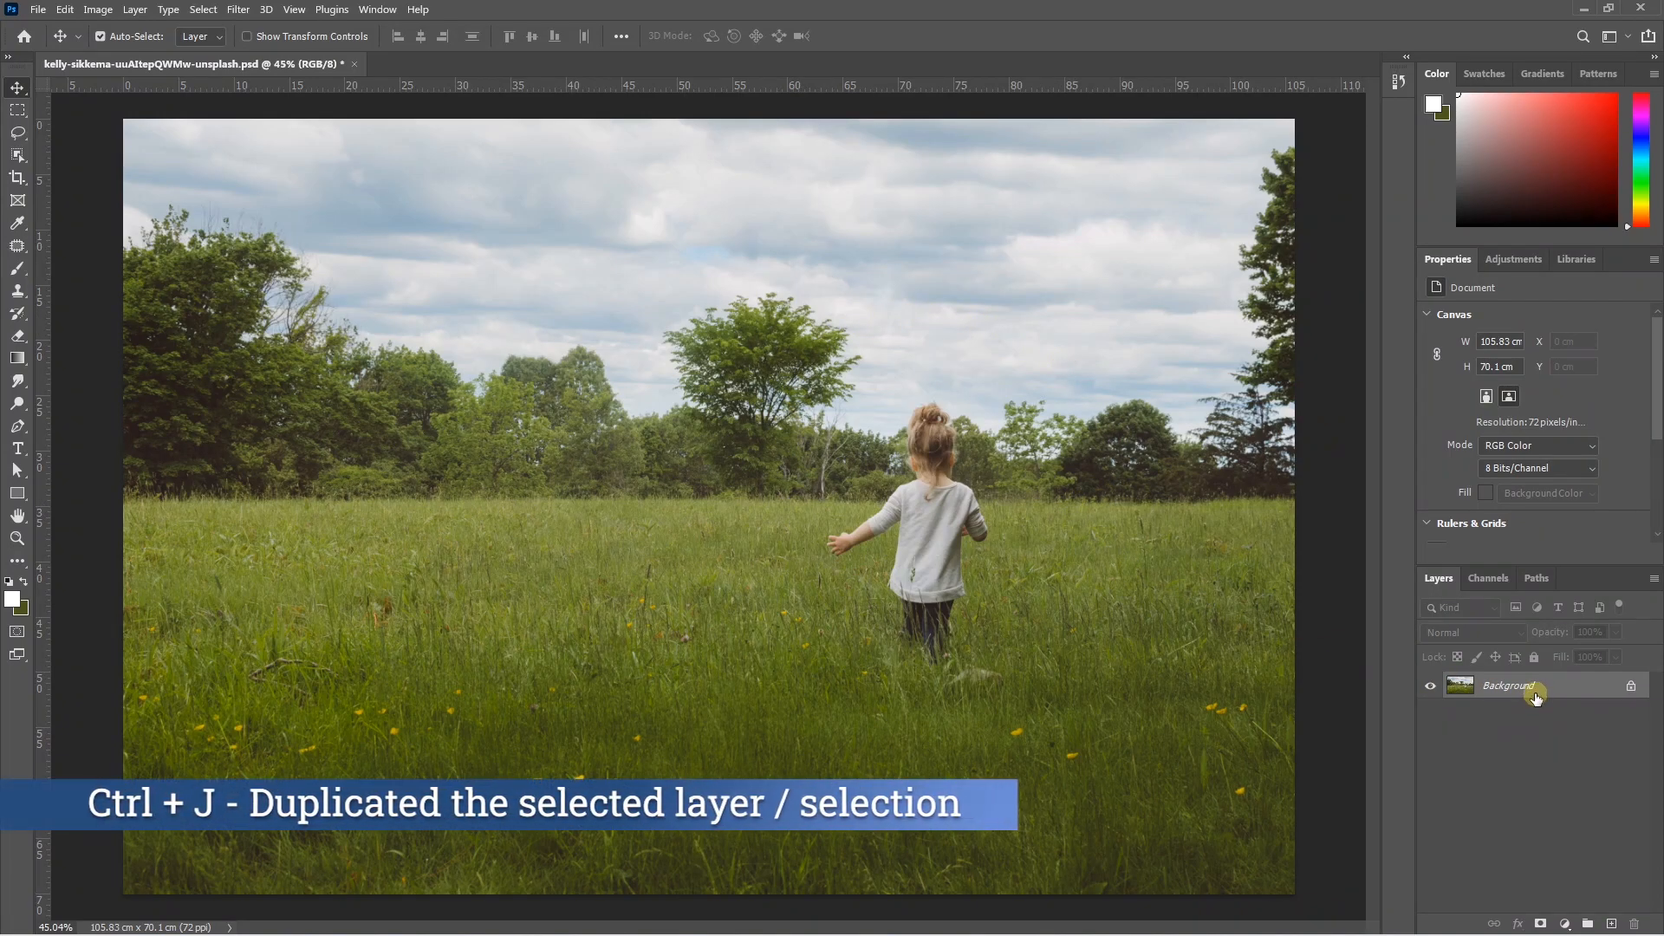
Step: Duplicate the Background layer and select the girl on the copy with Select Subject
key(ctrl+j)
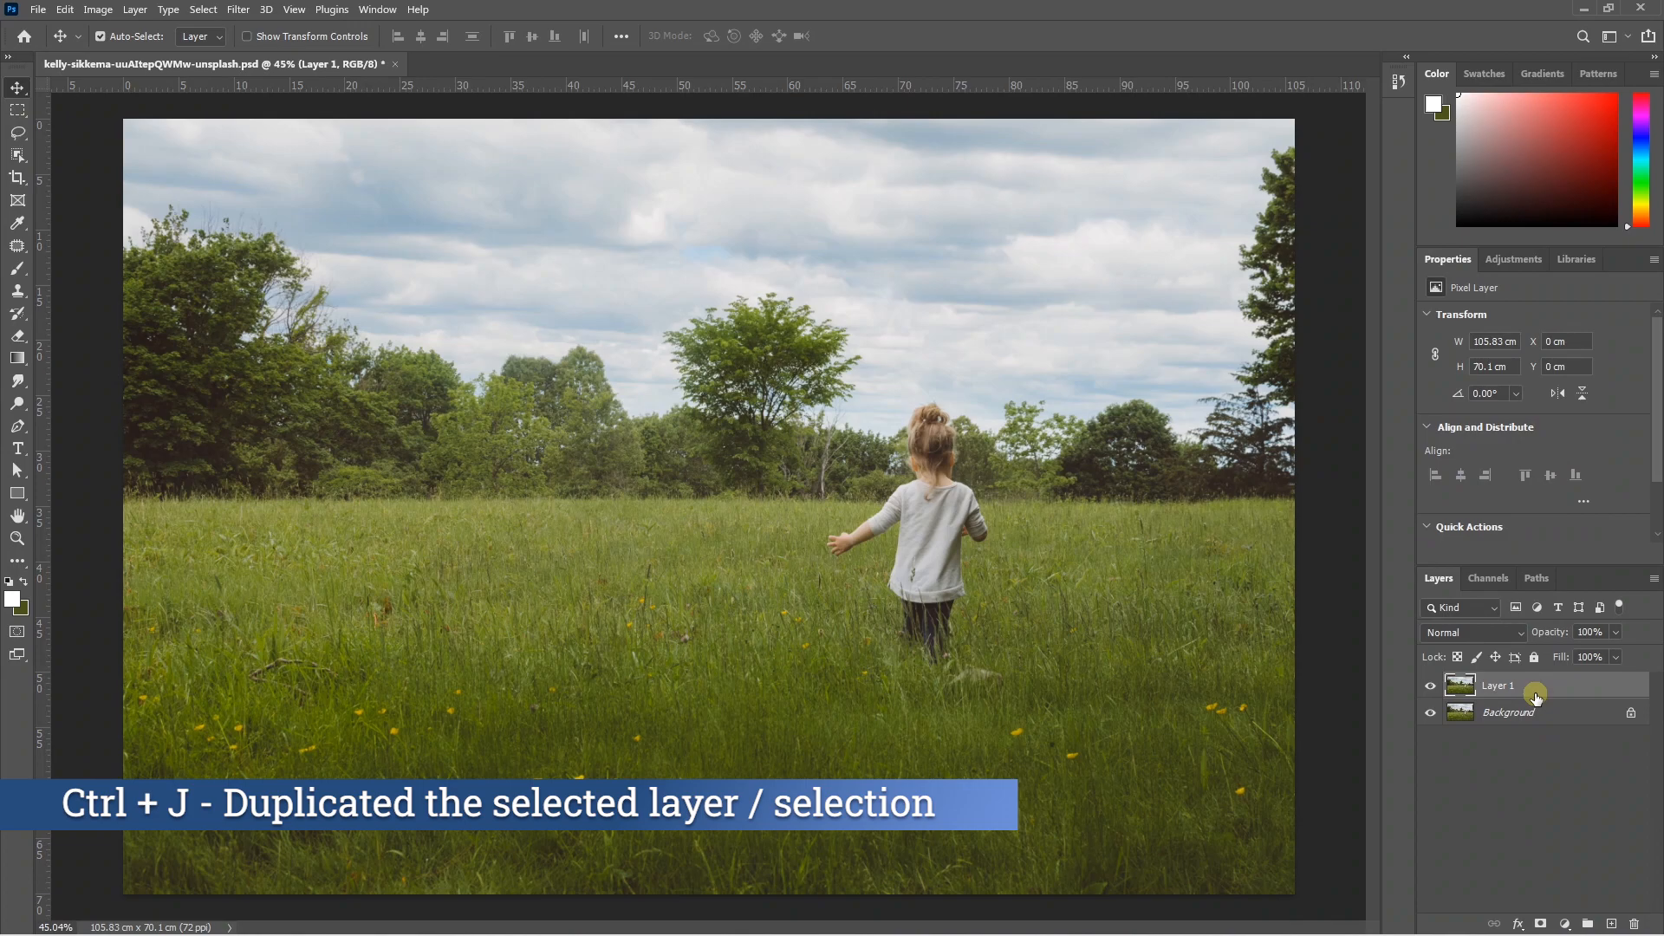
click(206, 12)
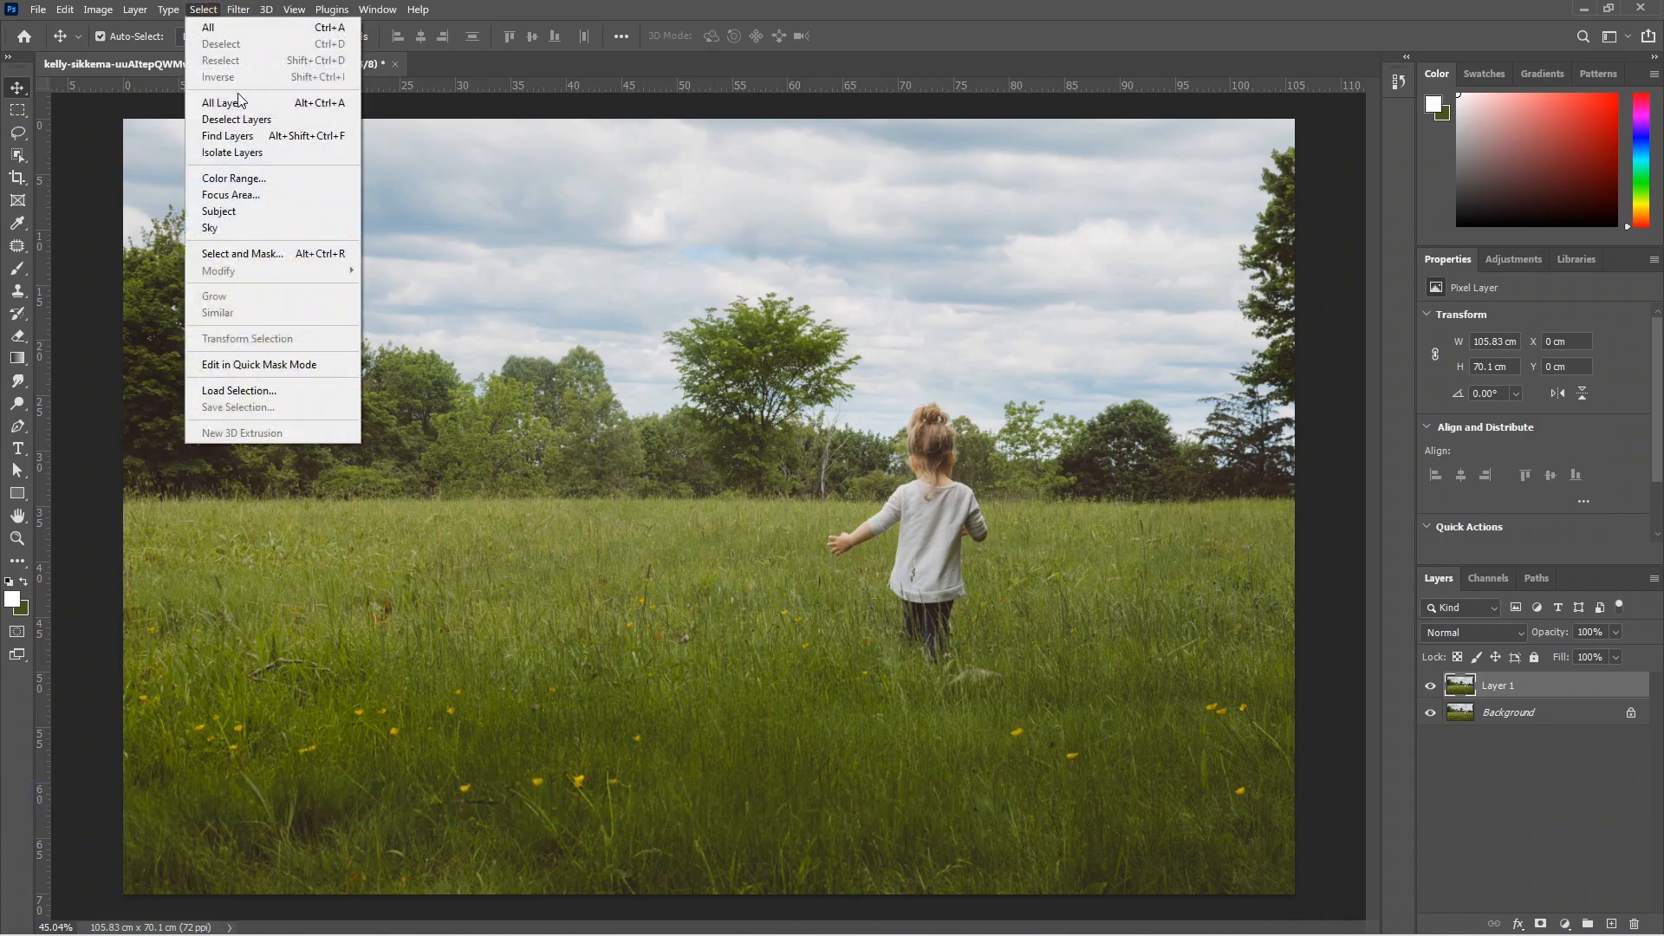
click(234, 210)
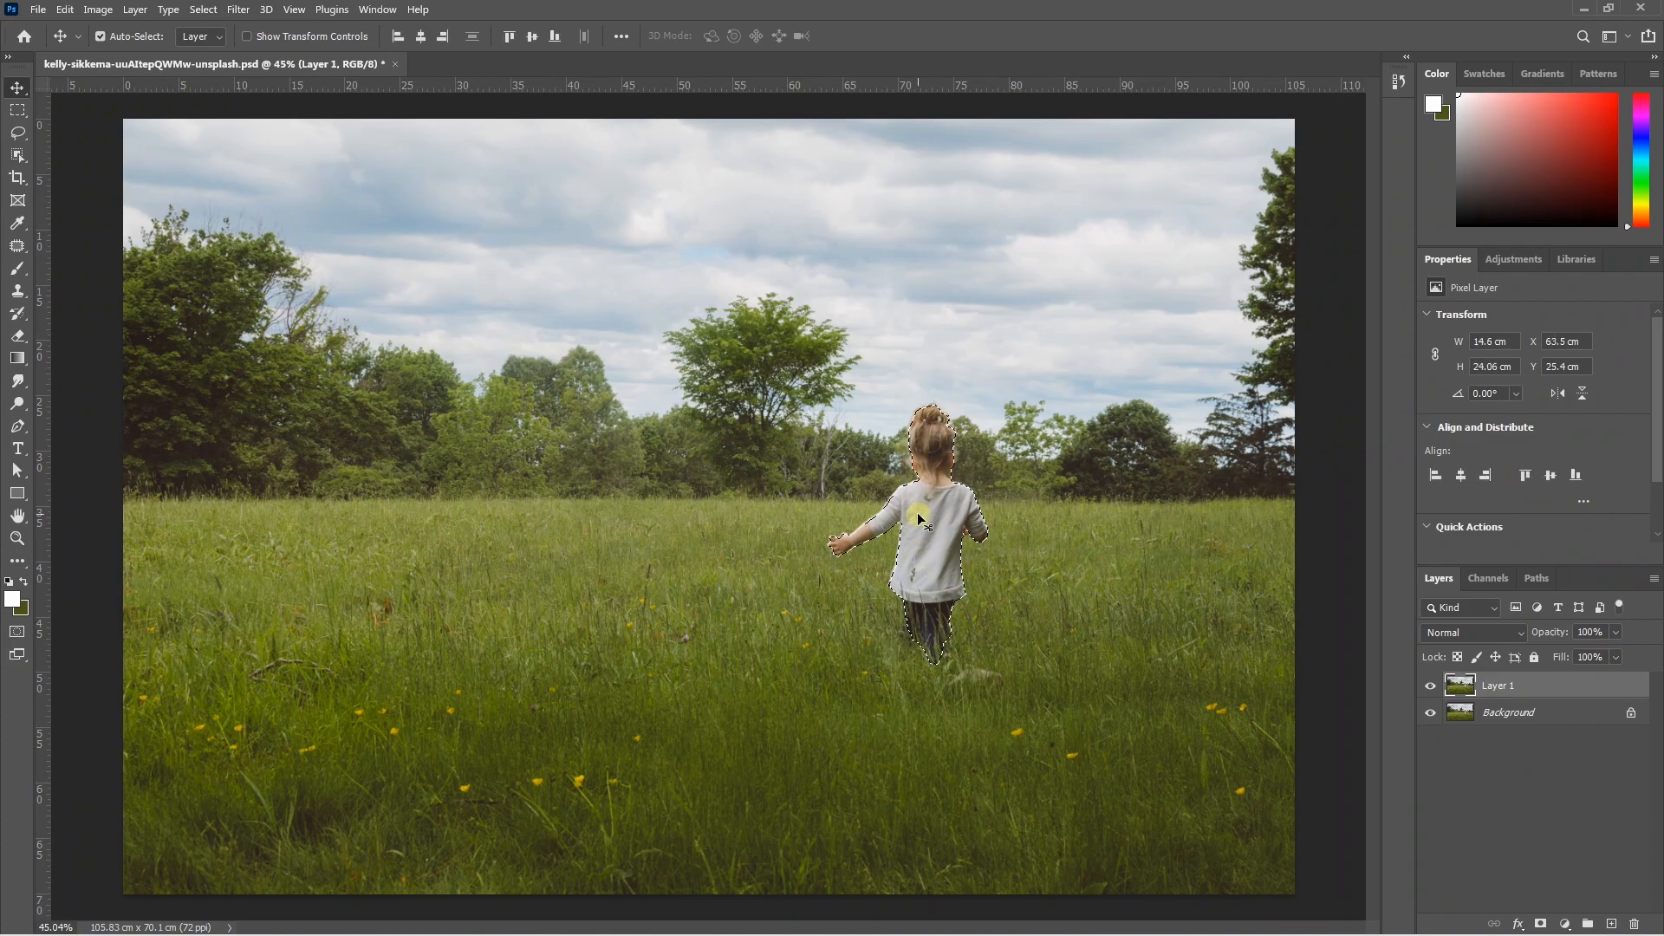
Step: Refine the girl's selection around her hand and arm with the Lasso in add mode, adding missed areas and subtracting excess grass
scroll(950, 533, up, 5)
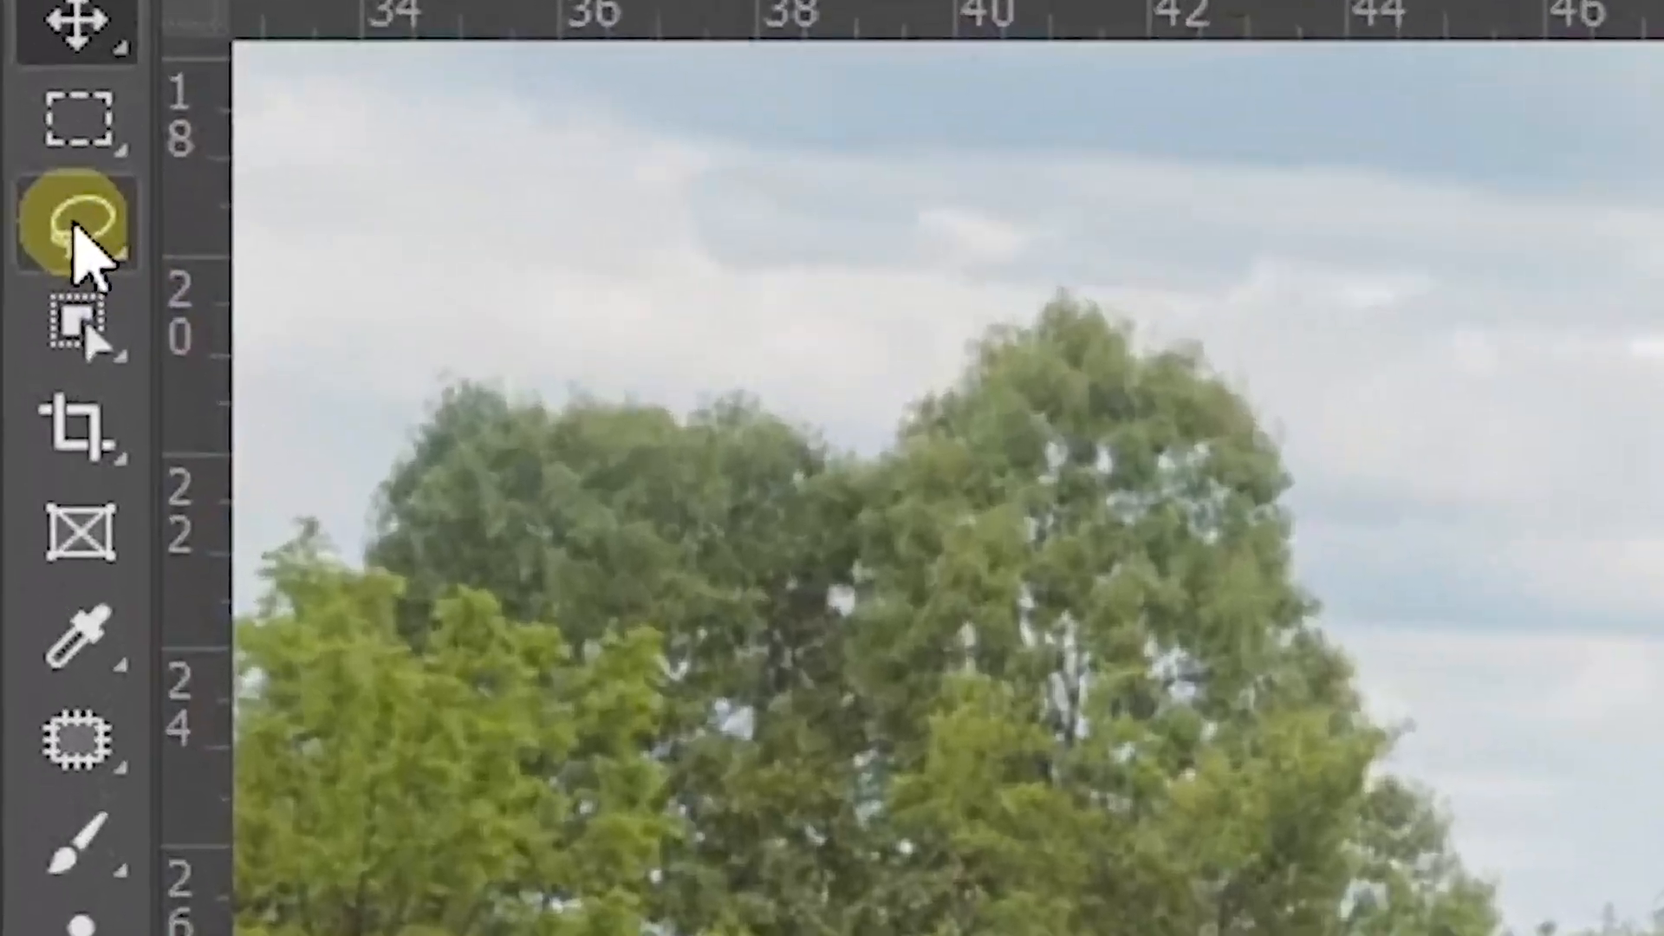
click(17, 132)
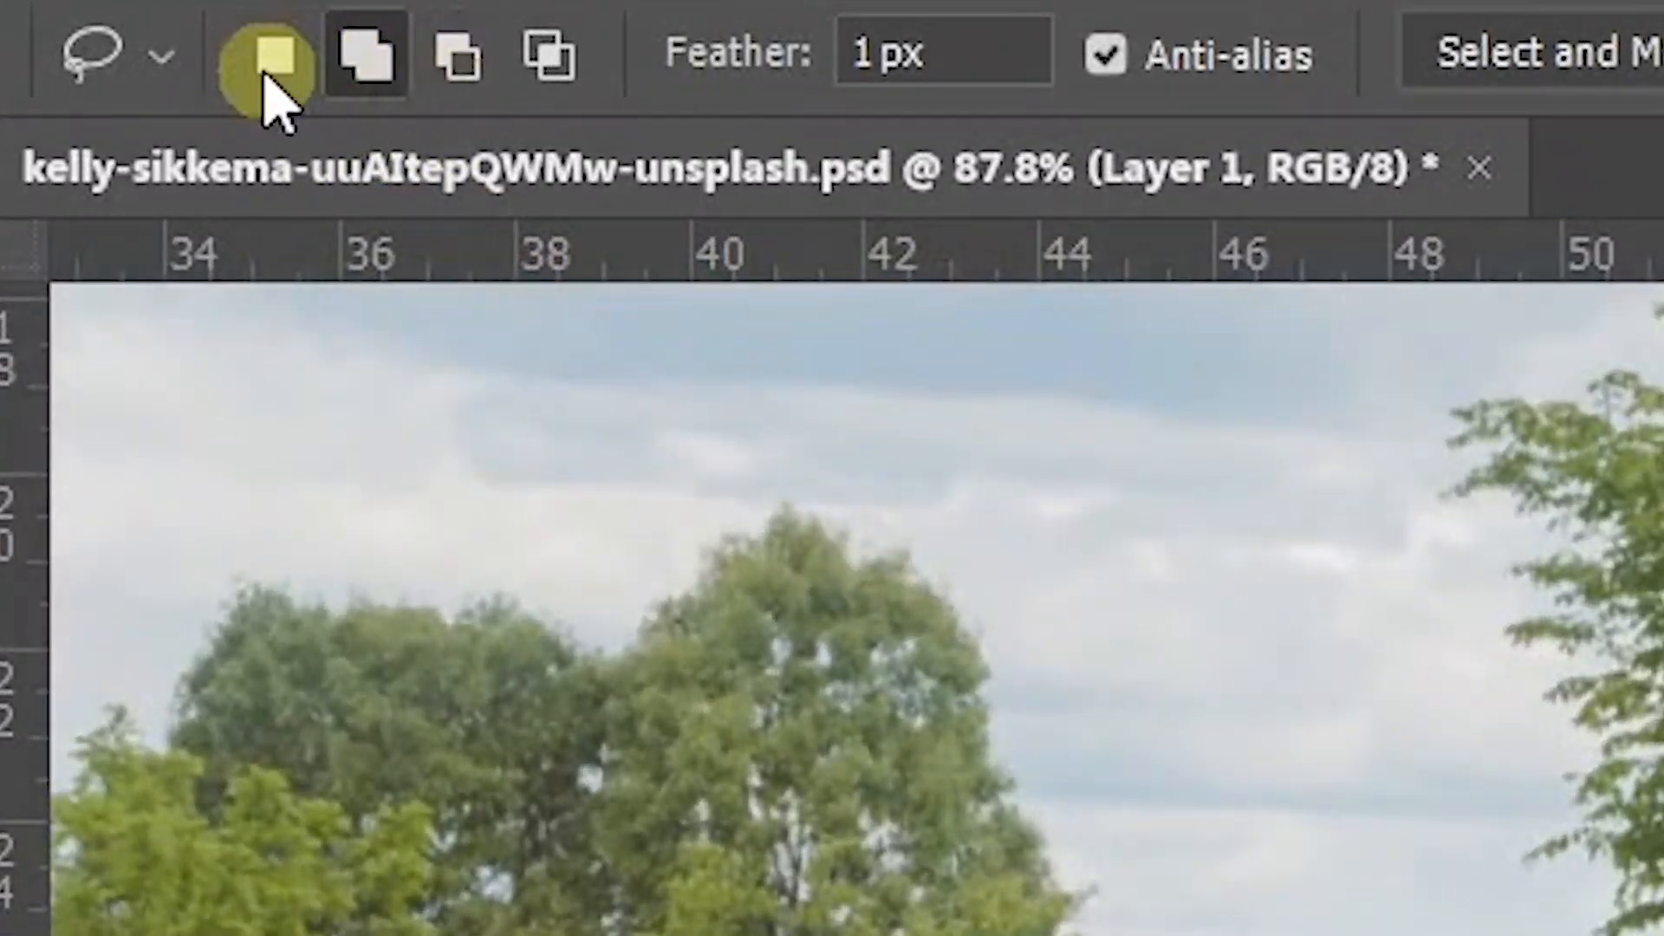
click(364, 65)
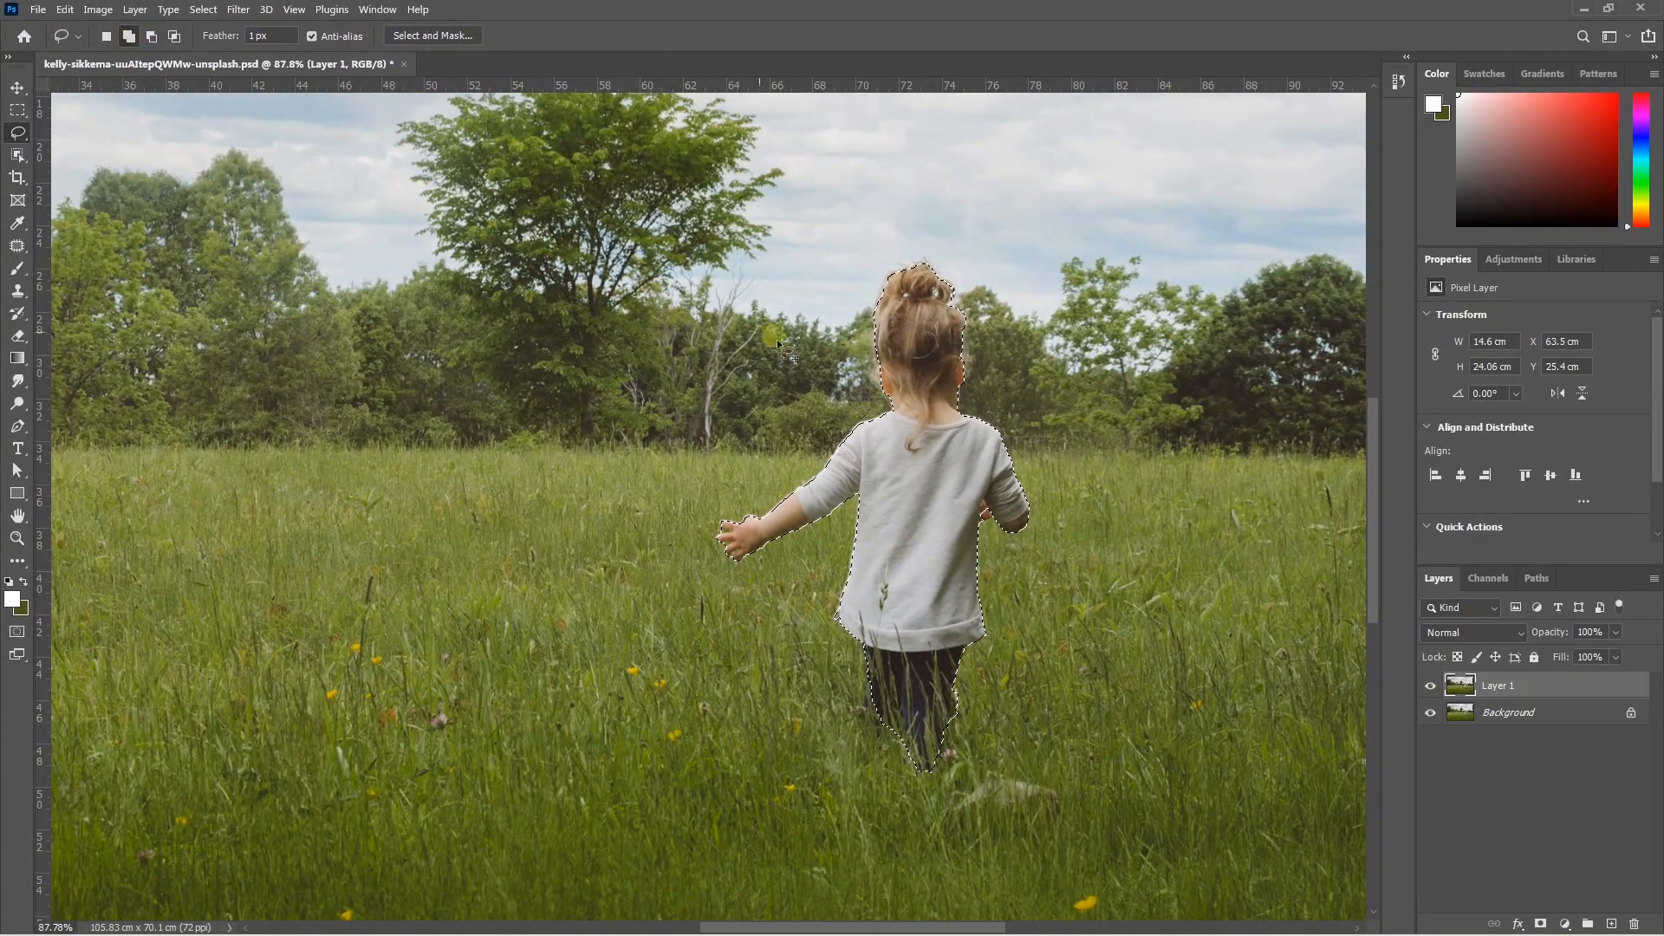
scroll(818, 486, up, 4)
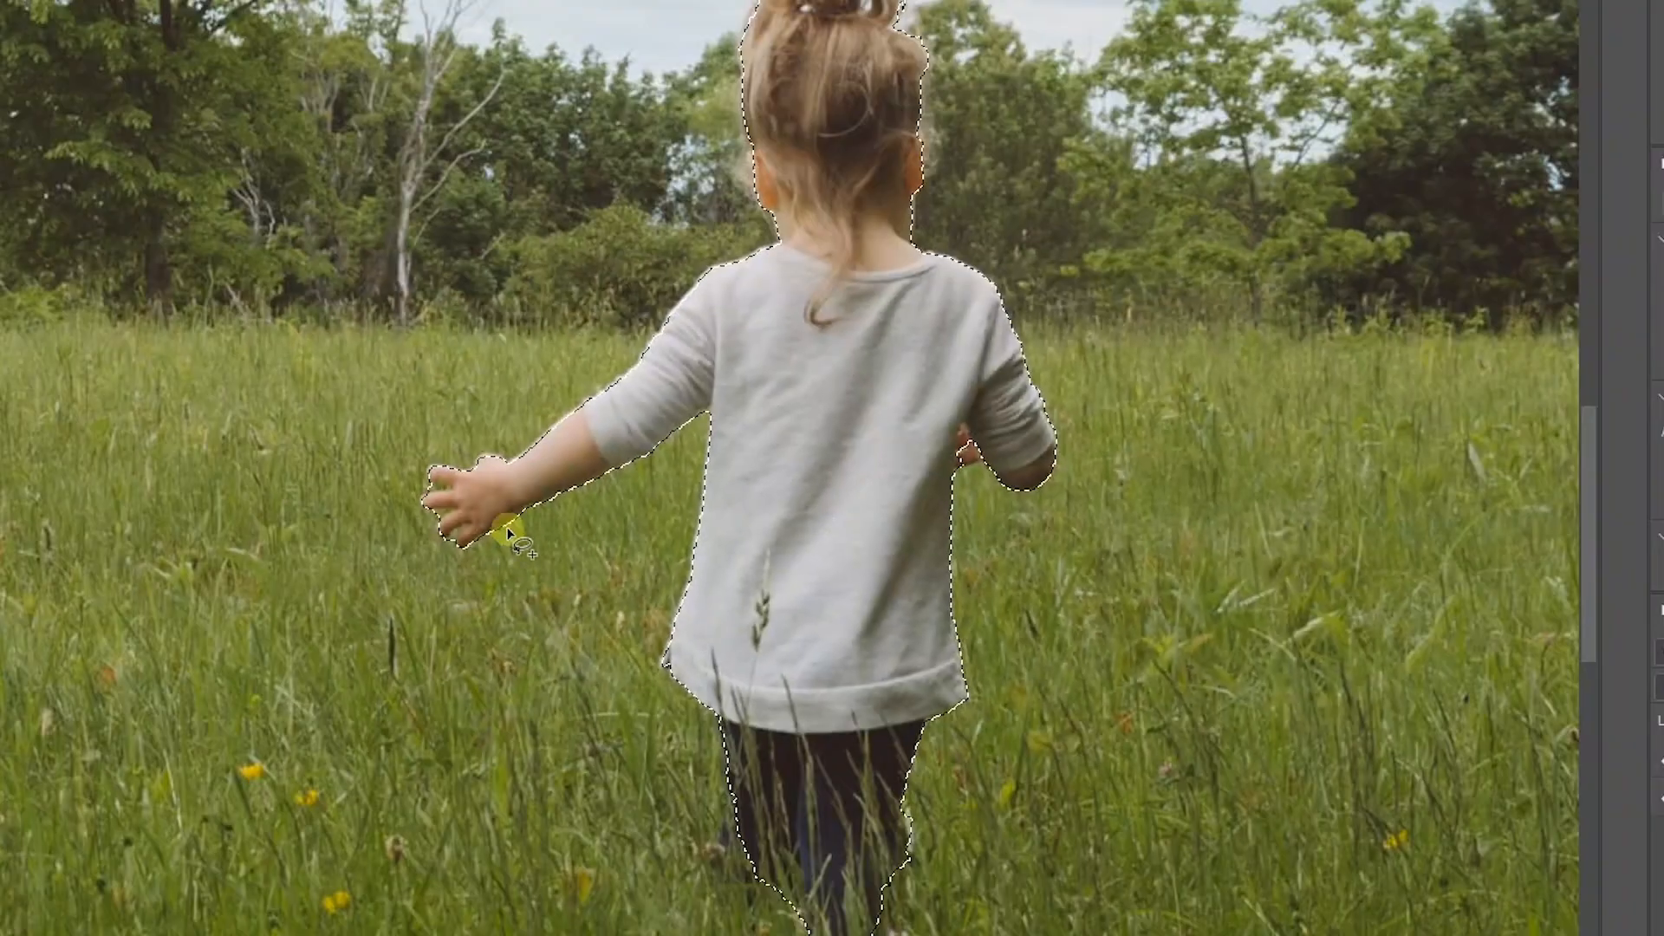
mouse_move(396, 511)
mouse_down()
mouse_move(454, 558)
mouse_move(477, 490)
mouse_up()
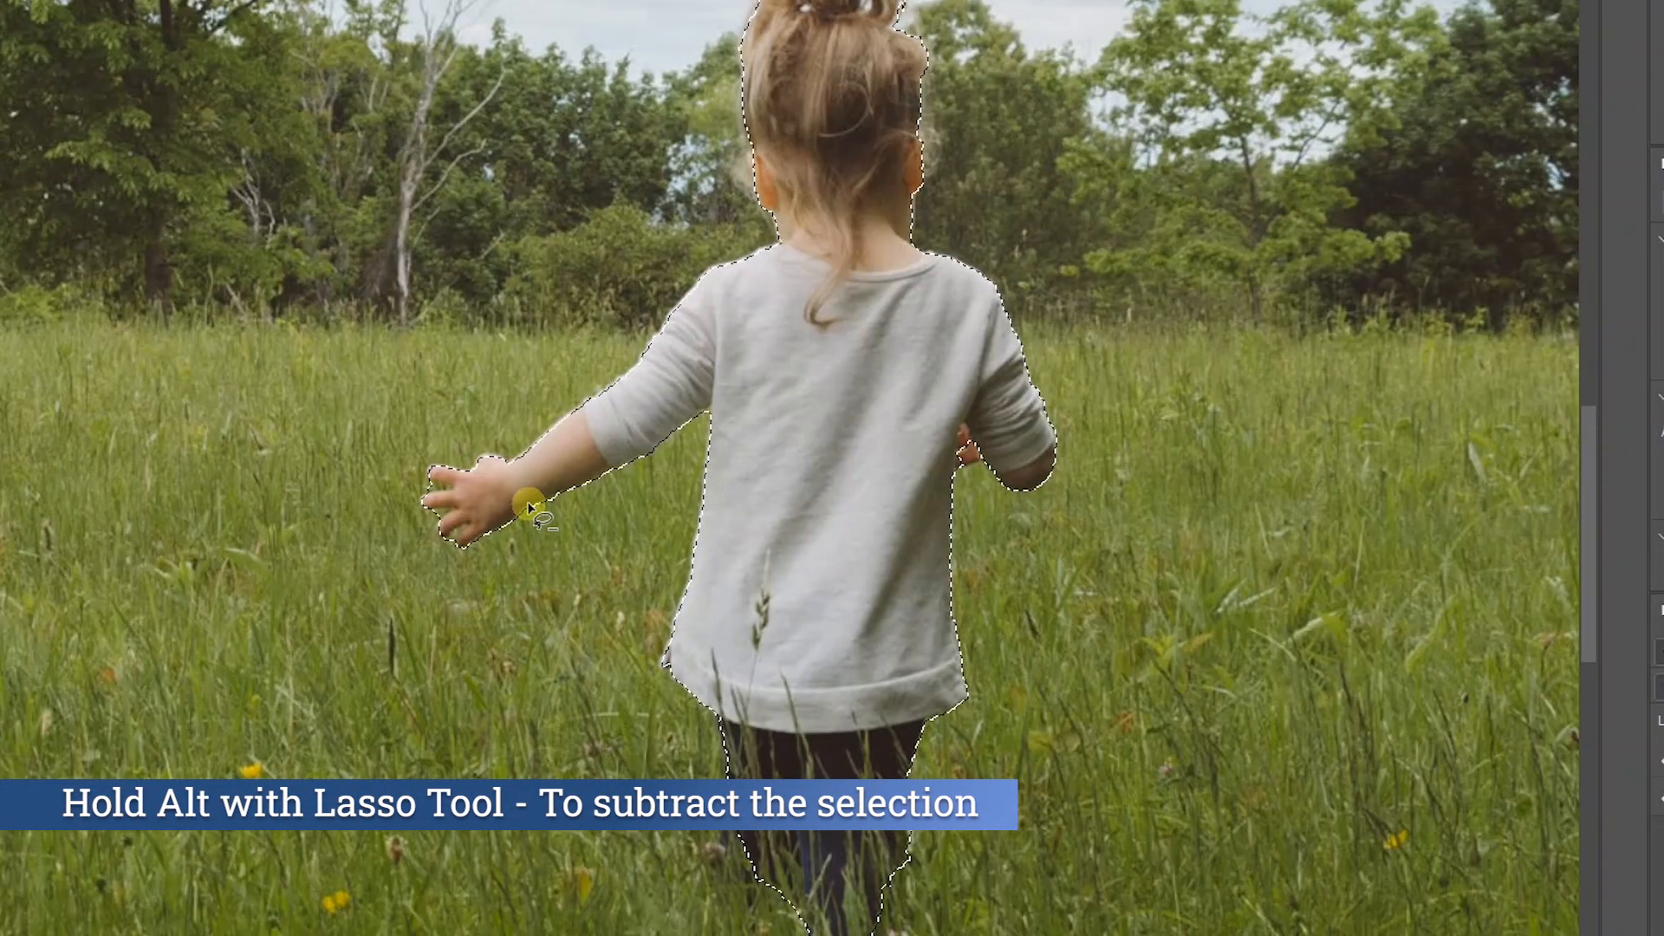
mouse_move(565, 521)
alt+mouse_down()
mouse_move(555, 457)
mouse_move(583, 452)
mouse_move(593, 519)
alt+mouse_up()
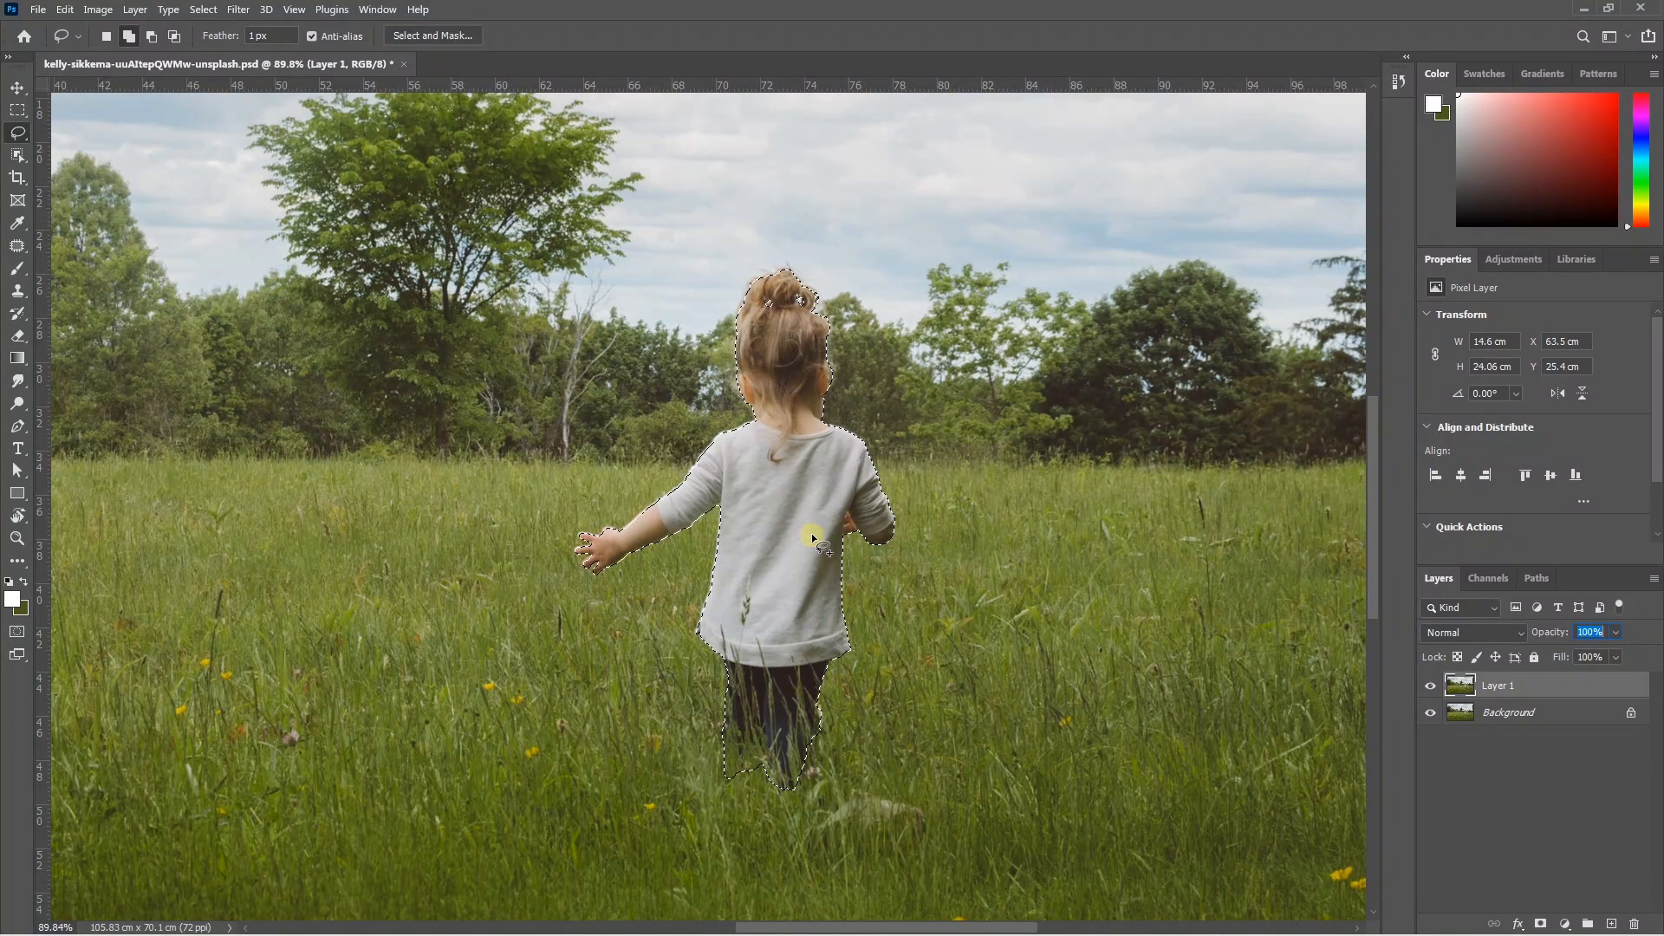
Step: Copy the selected girl onto a new layer and hide the Background layer
key(ctrl+j)
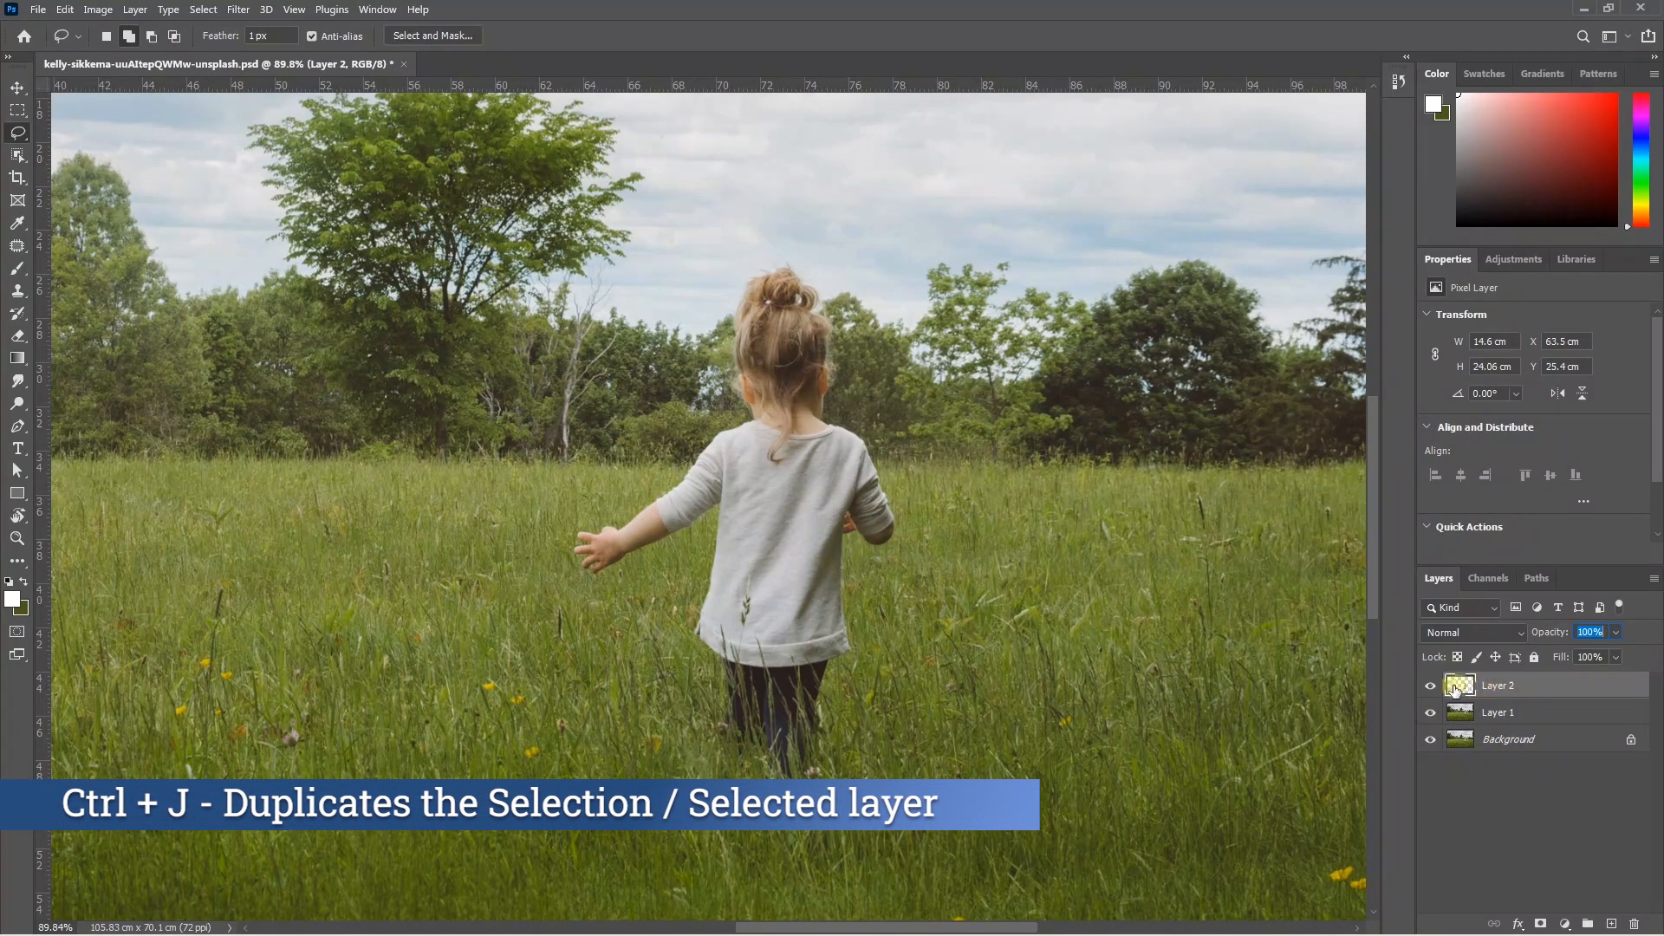
click(1431, 741)
Step: With Layer 1 active, load the girl's outline from Layer 2 as a selection and expand it by 10 pixels
click(1495, 718)
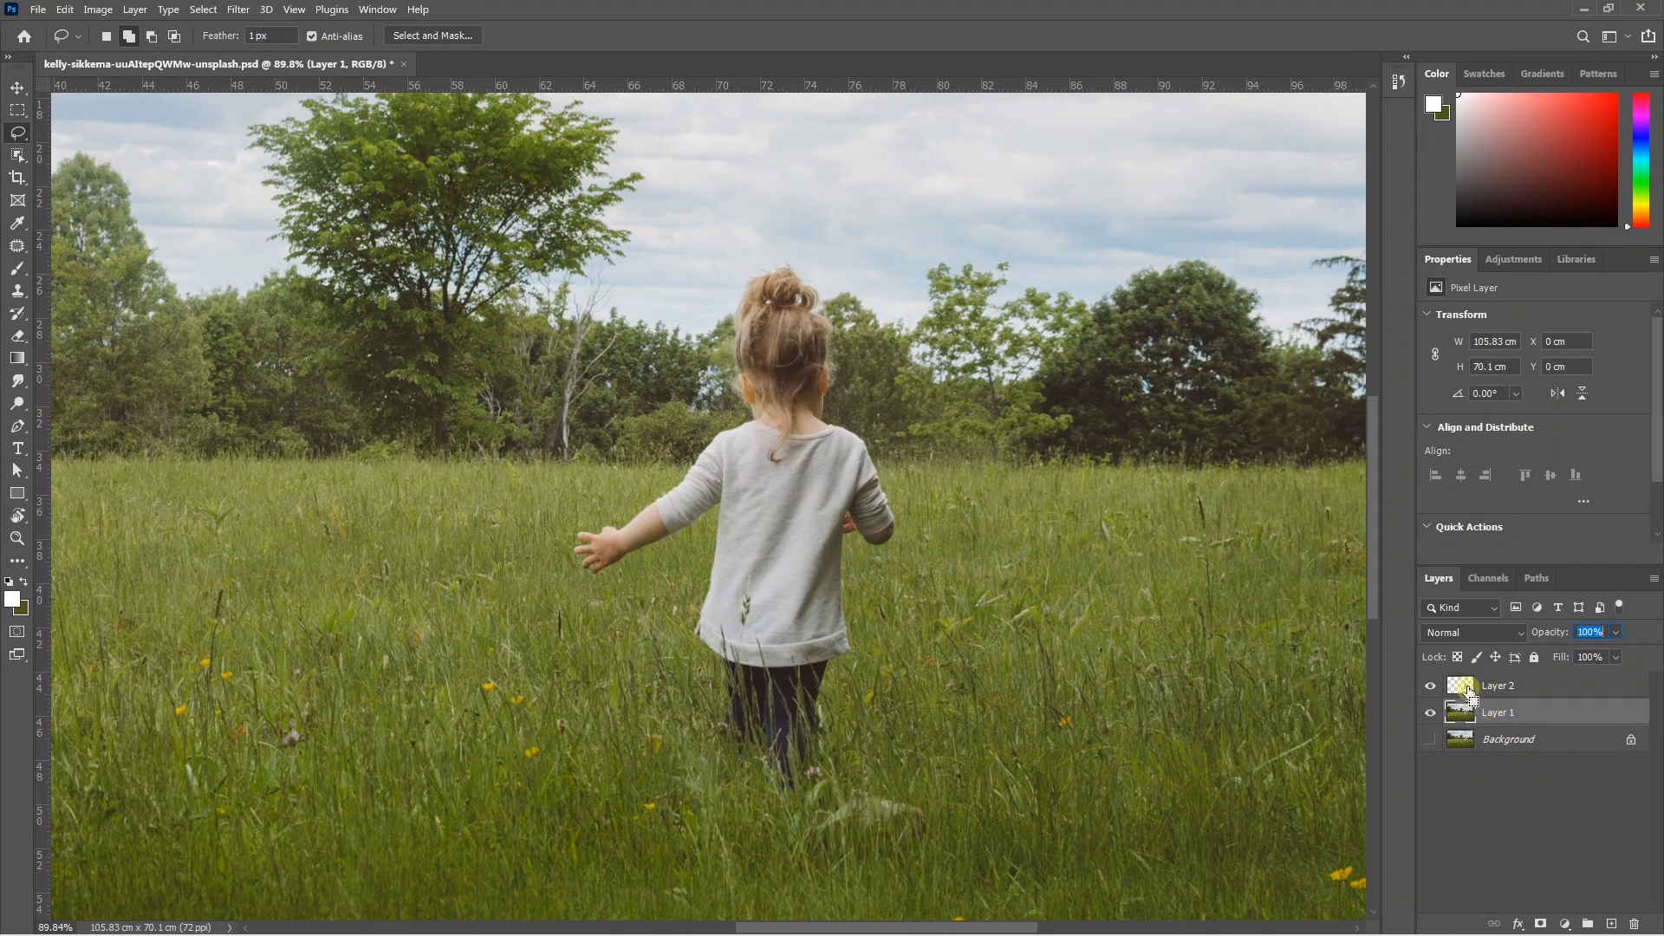
ctrl+click(1461, 693)
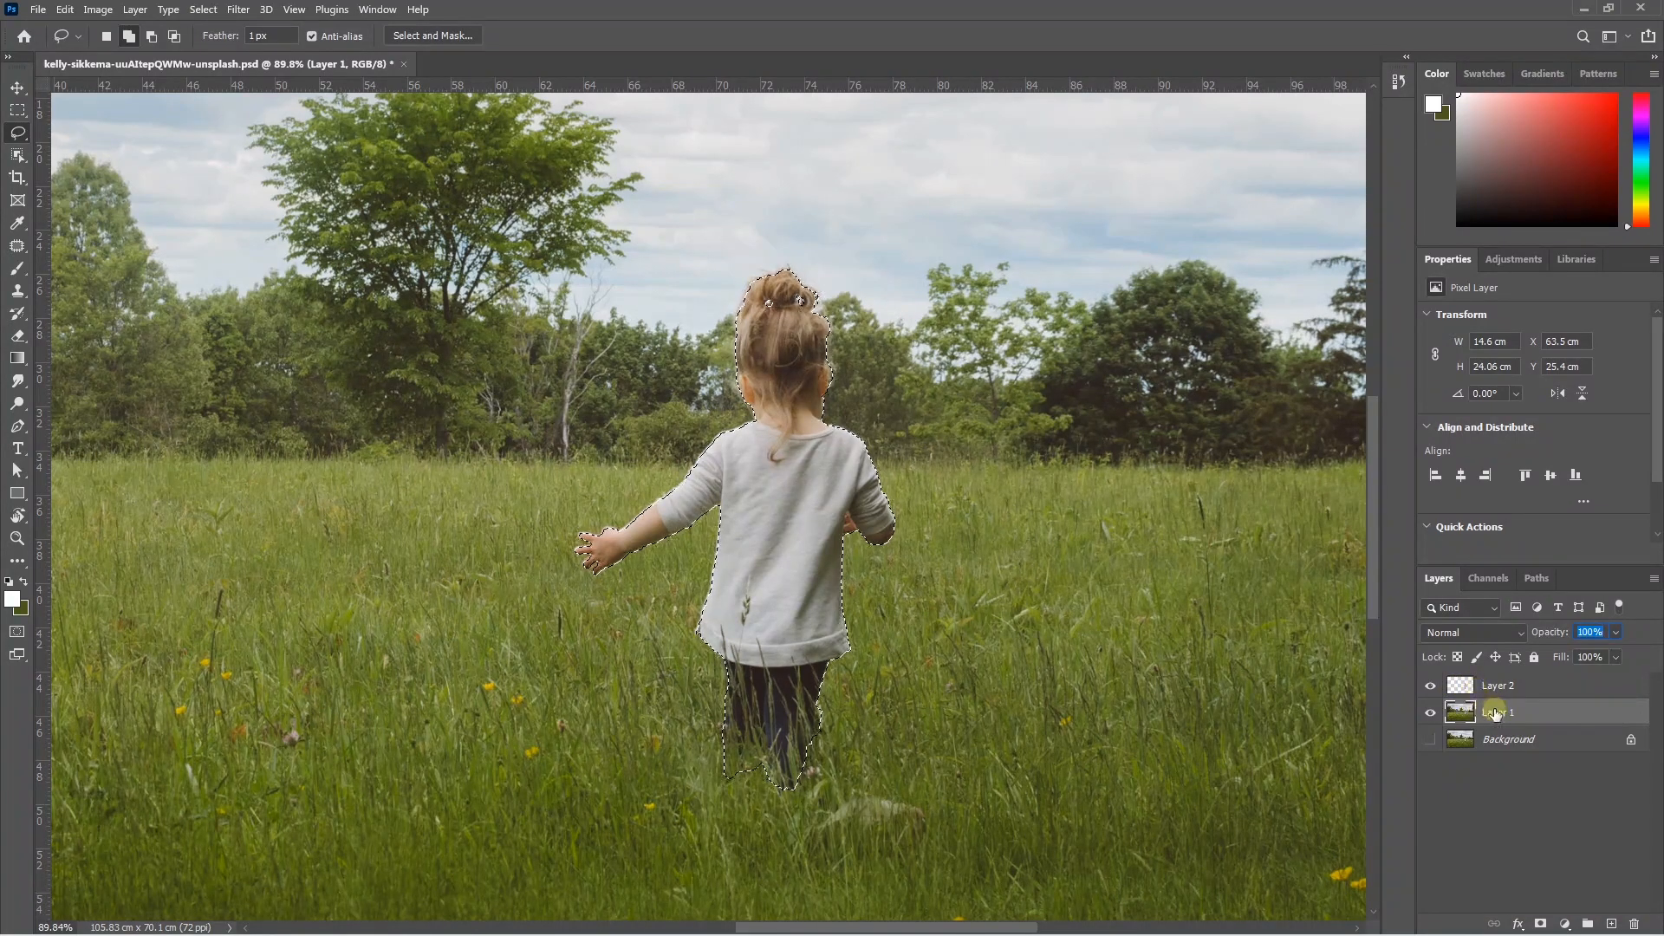
click(203, 9)
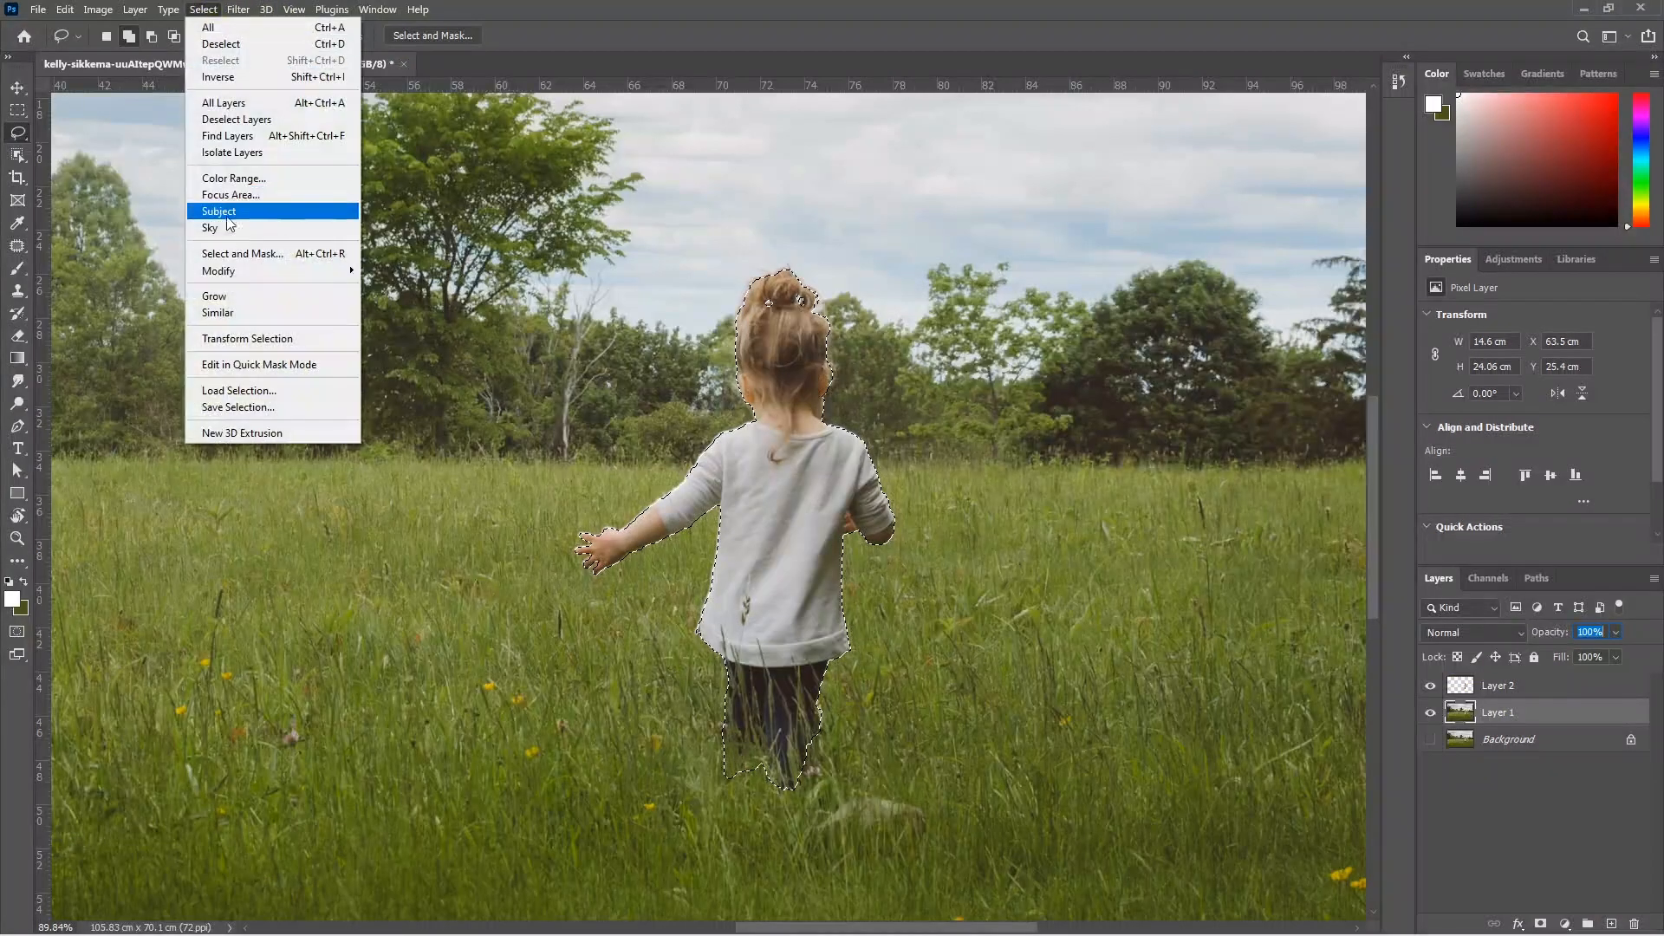
mouse_move(233, 273)
click(392, 303)
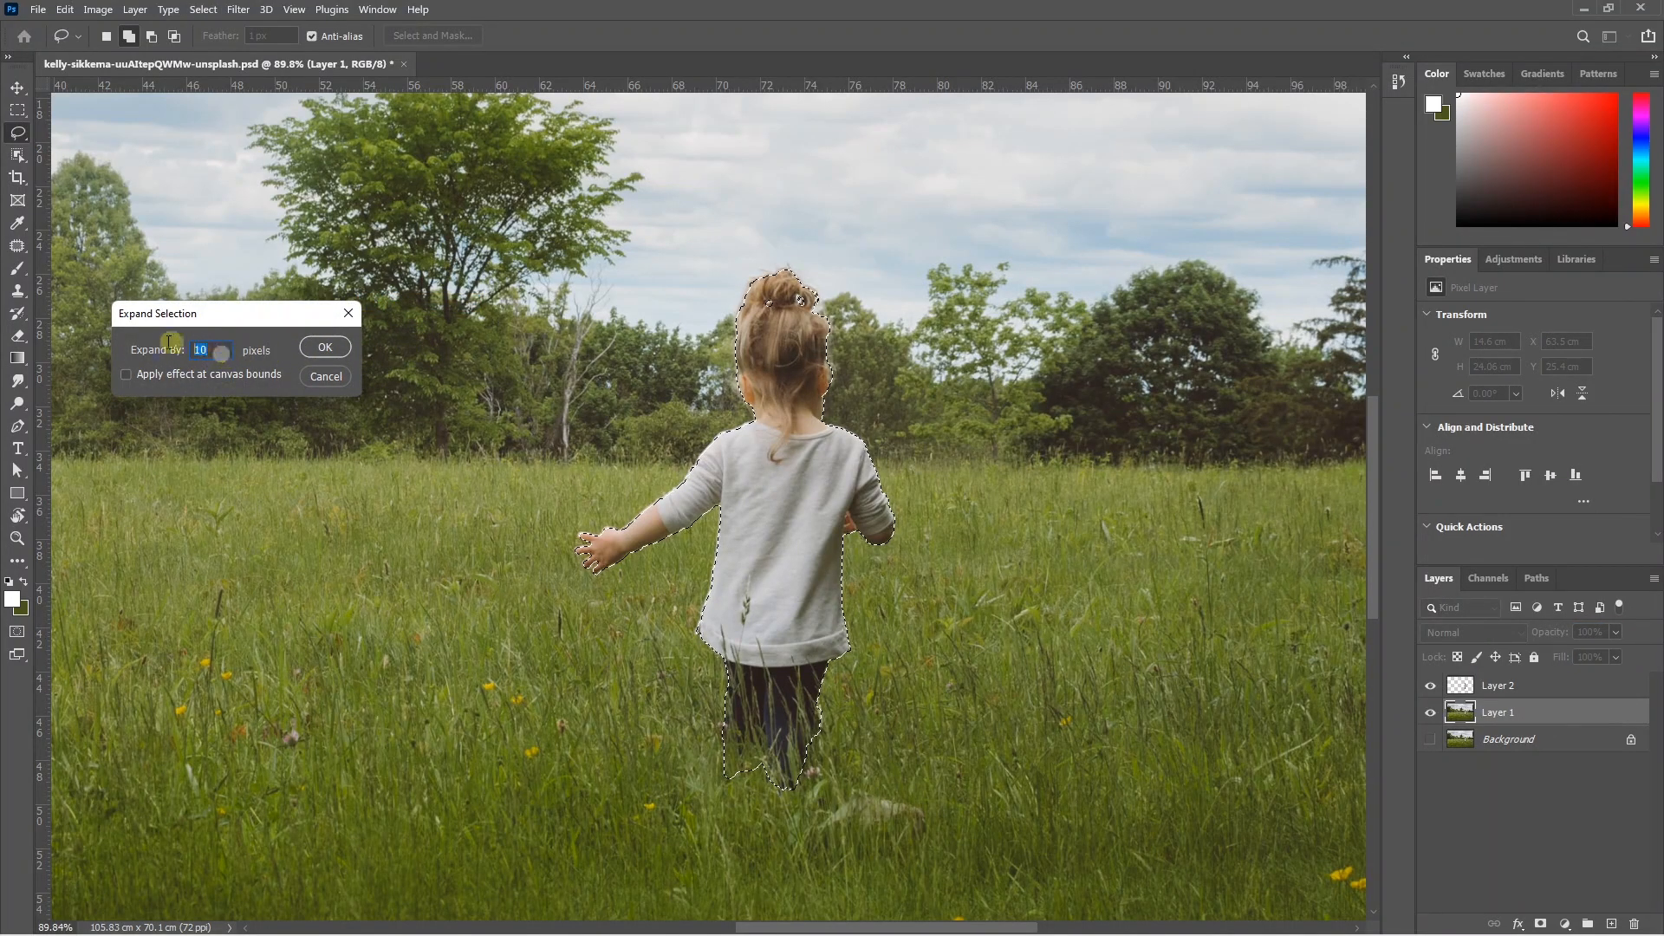
click(320, 348)
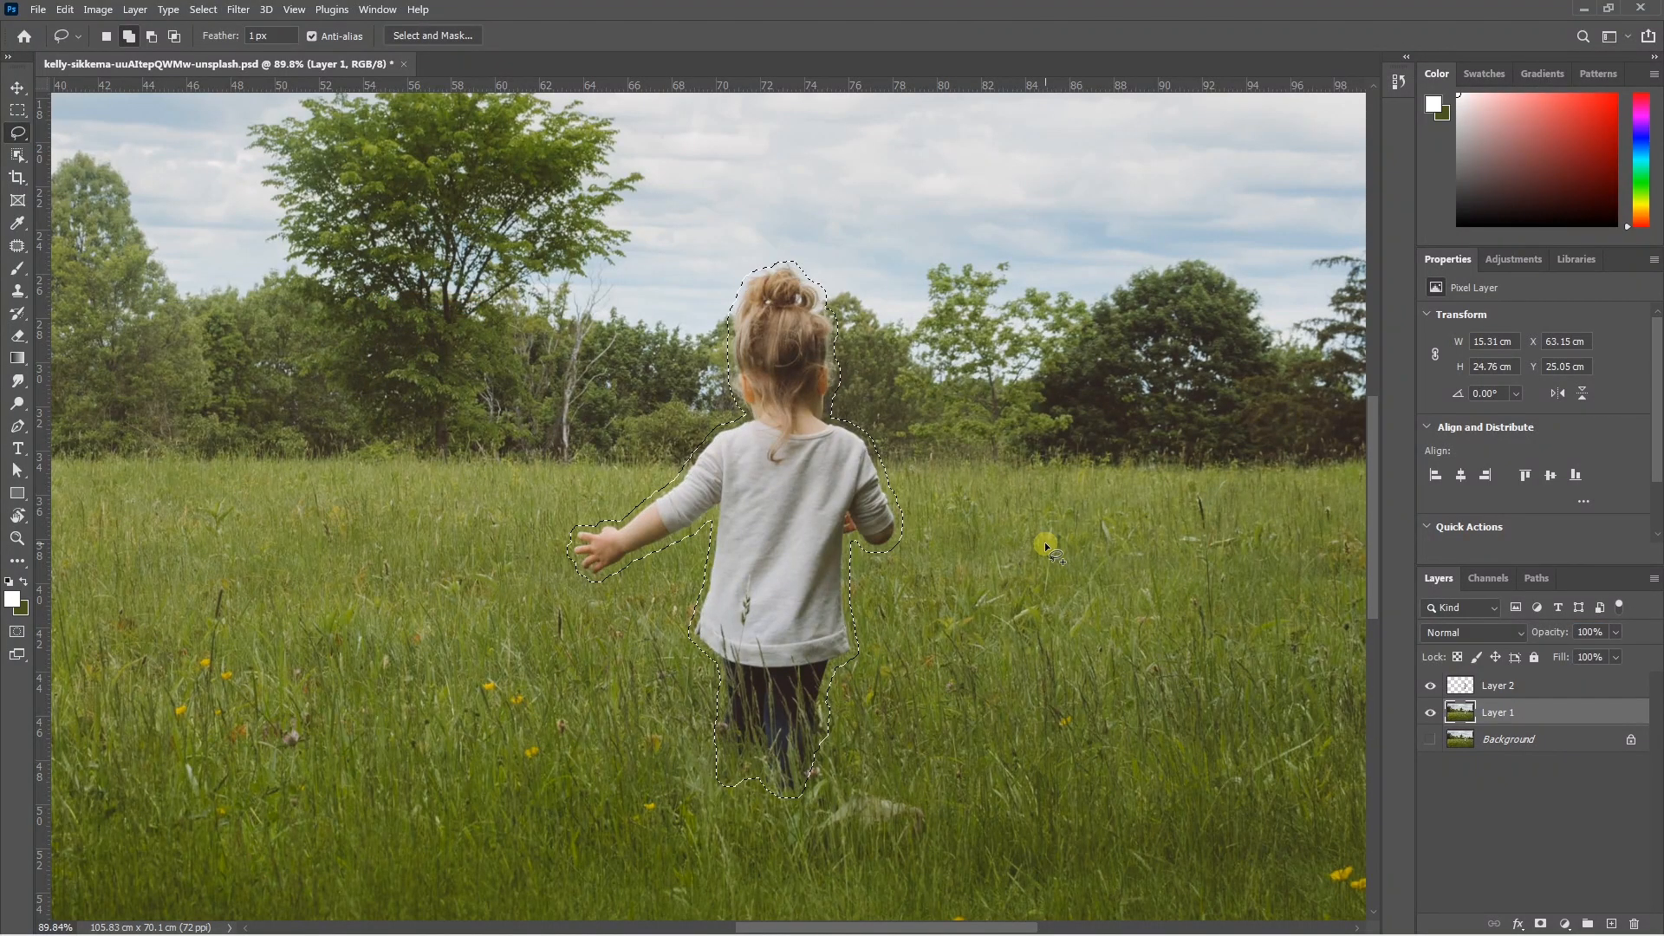
Step: Fill the selection on Layer 1 with Content-Aware, deselect, and check the filled area with the girl's layer temporarily hidden
key(shift+BackSpace)
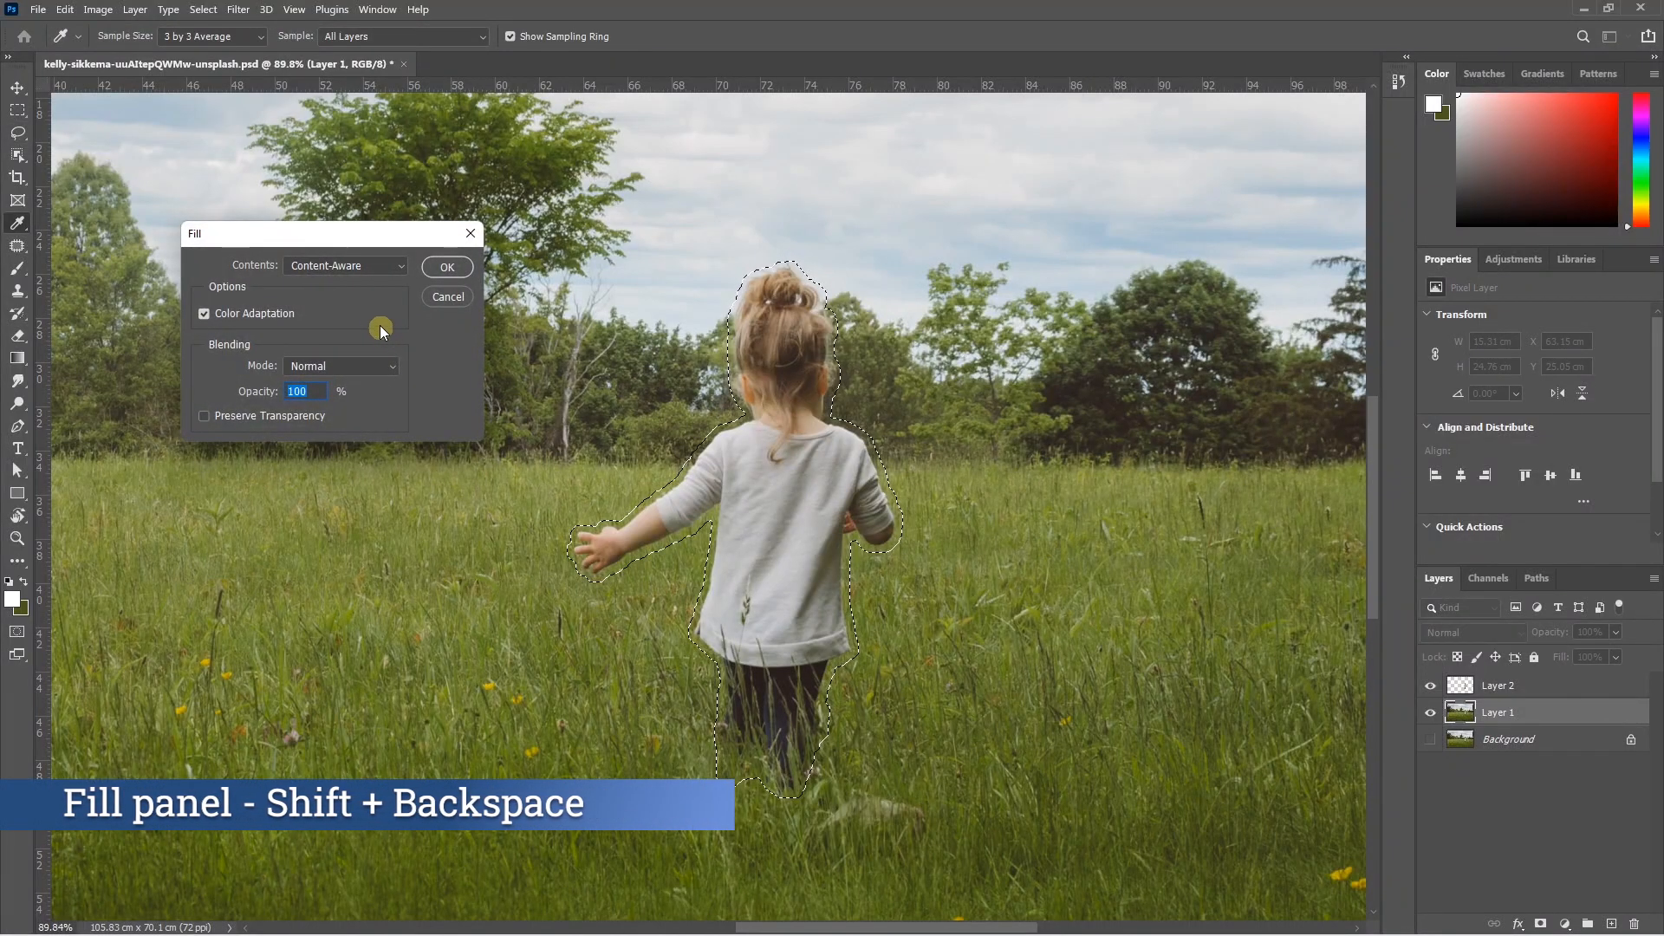
click(315, 264)
click(313, 342)
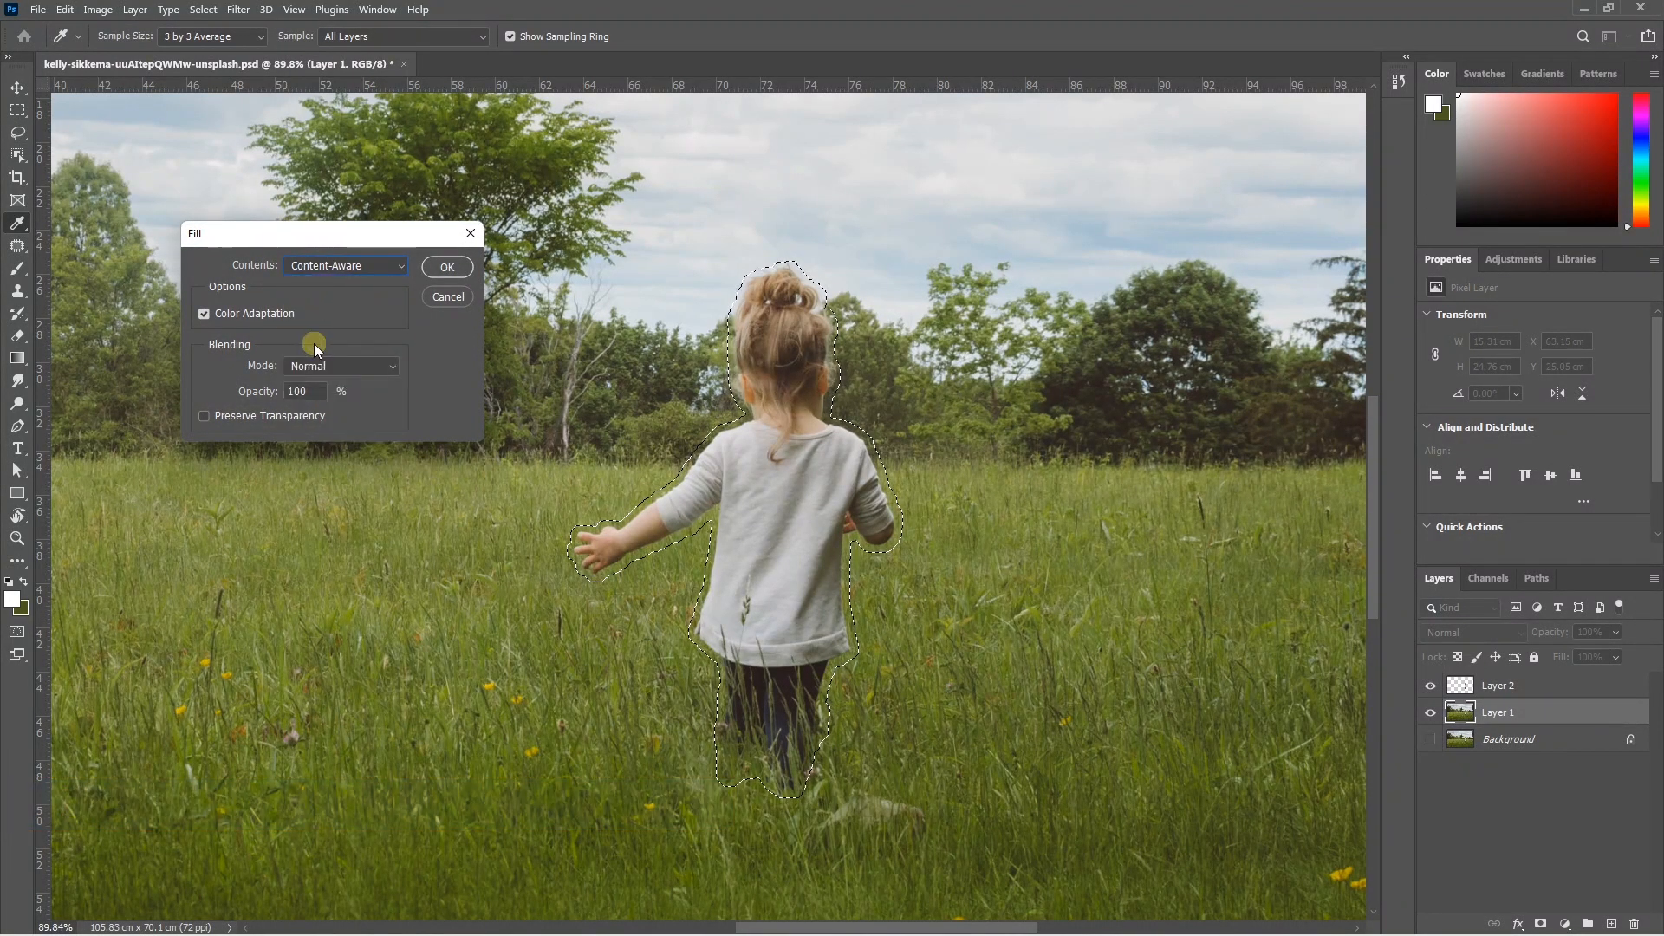
click(204, 313)
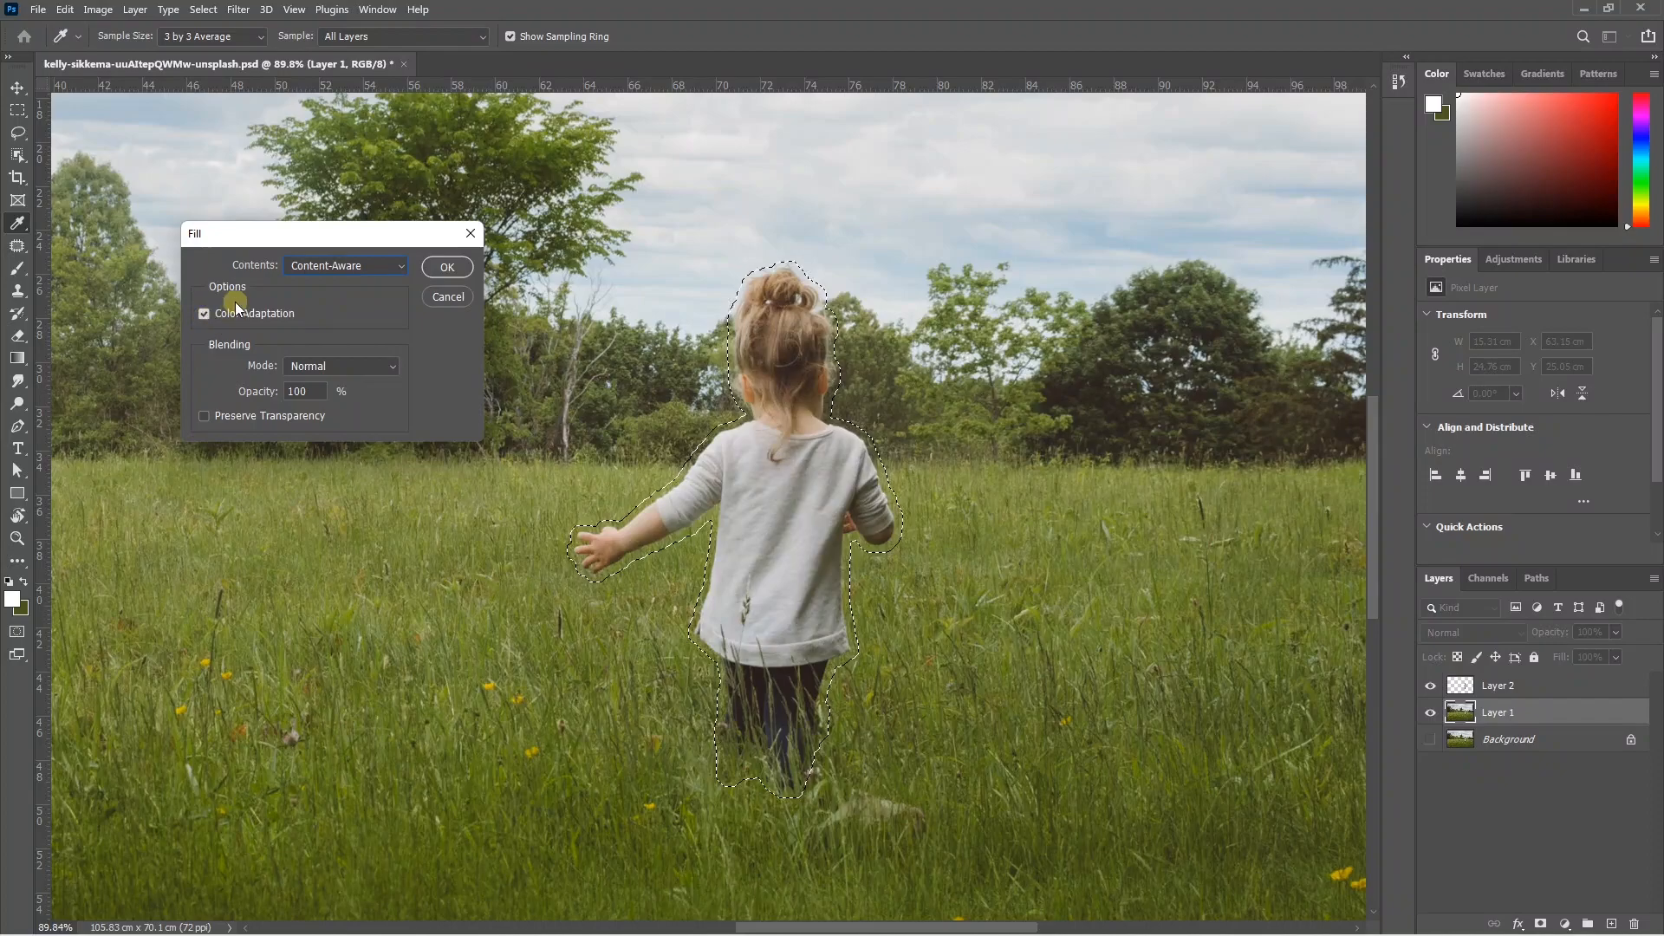
click(445, 266)
key(ctrl+d)
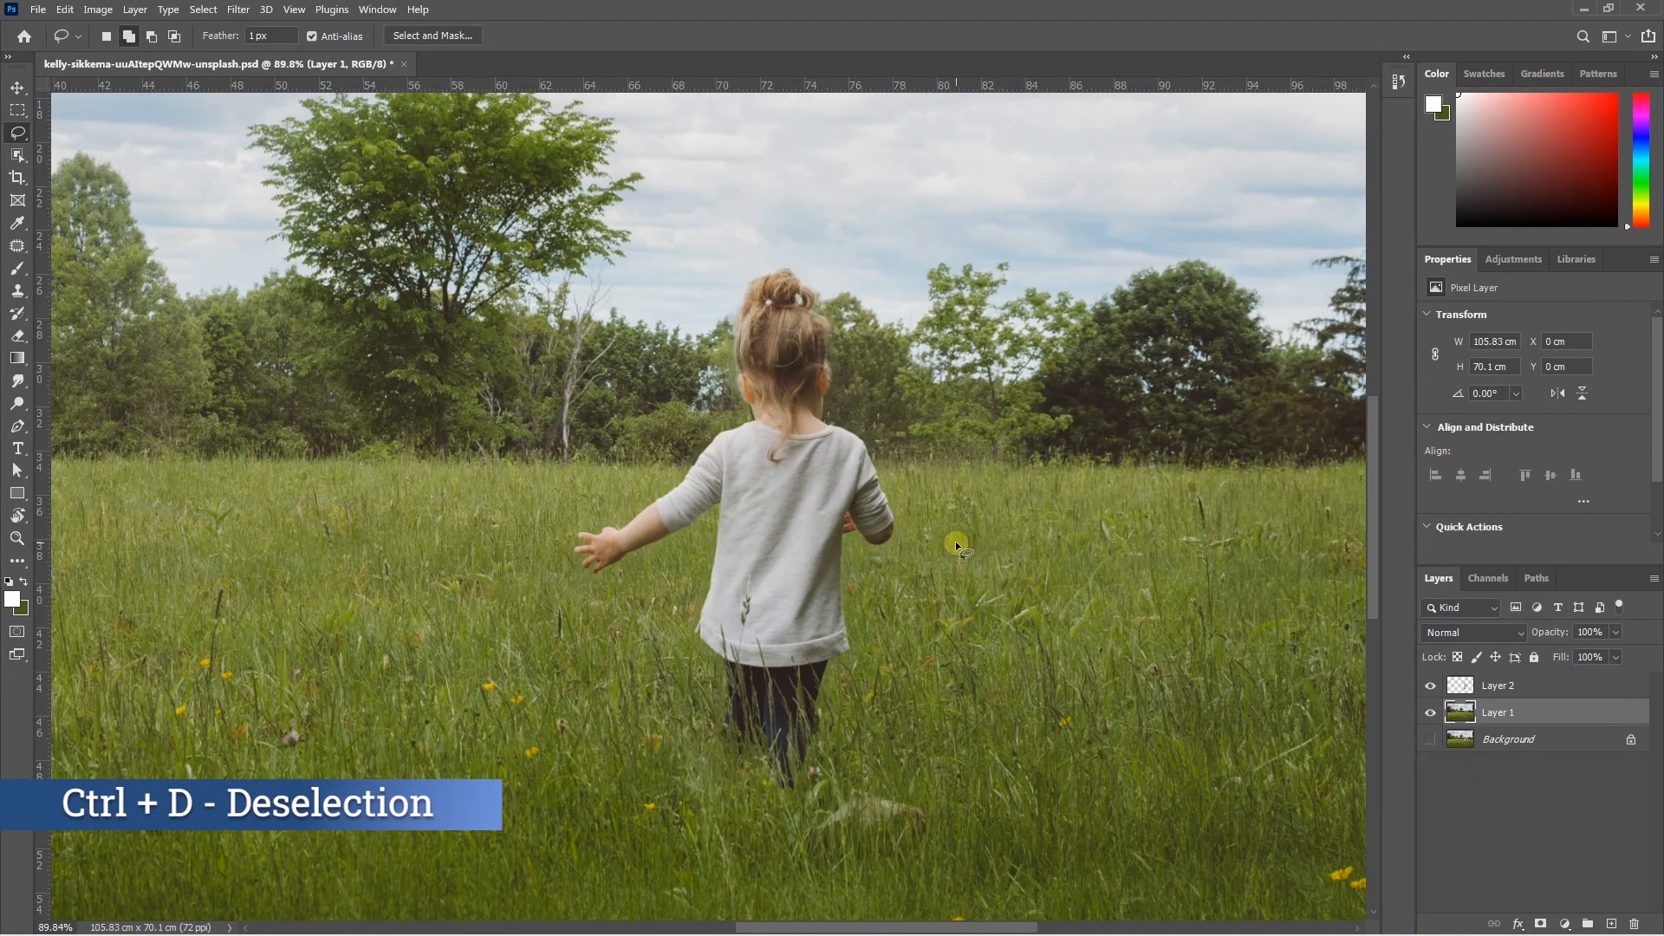
click(1434, 688)
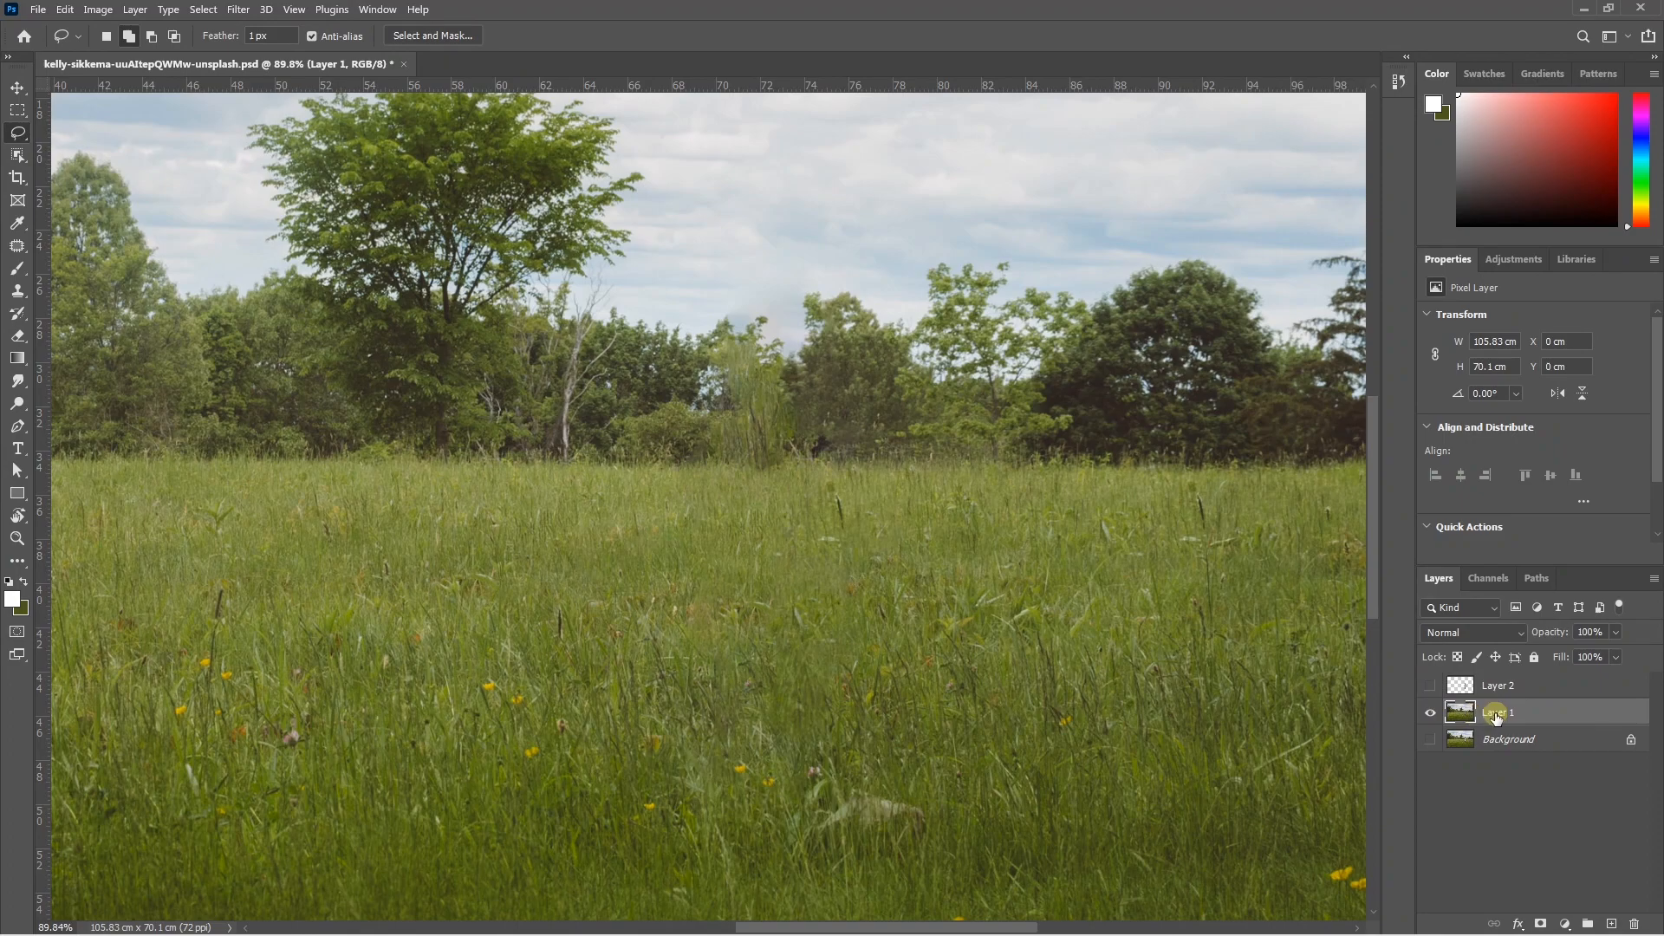
click(1433, 686)
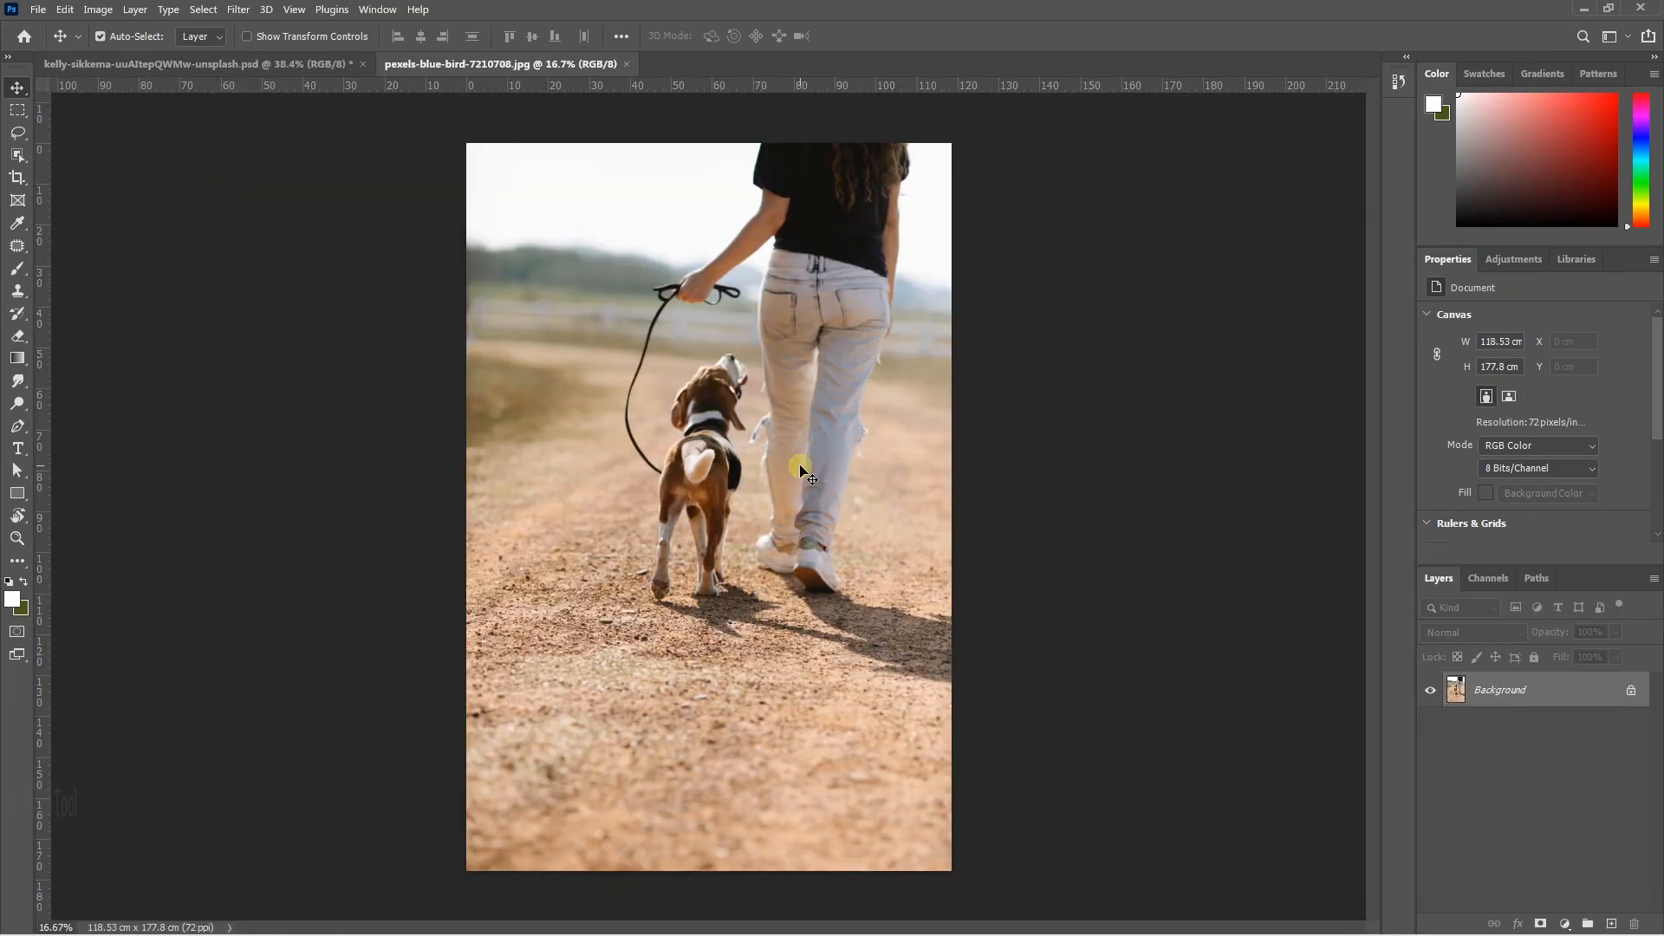
Step: Crop the dog photo tightly around the dog, to about 34.5 × 68.8 cm
key(c)
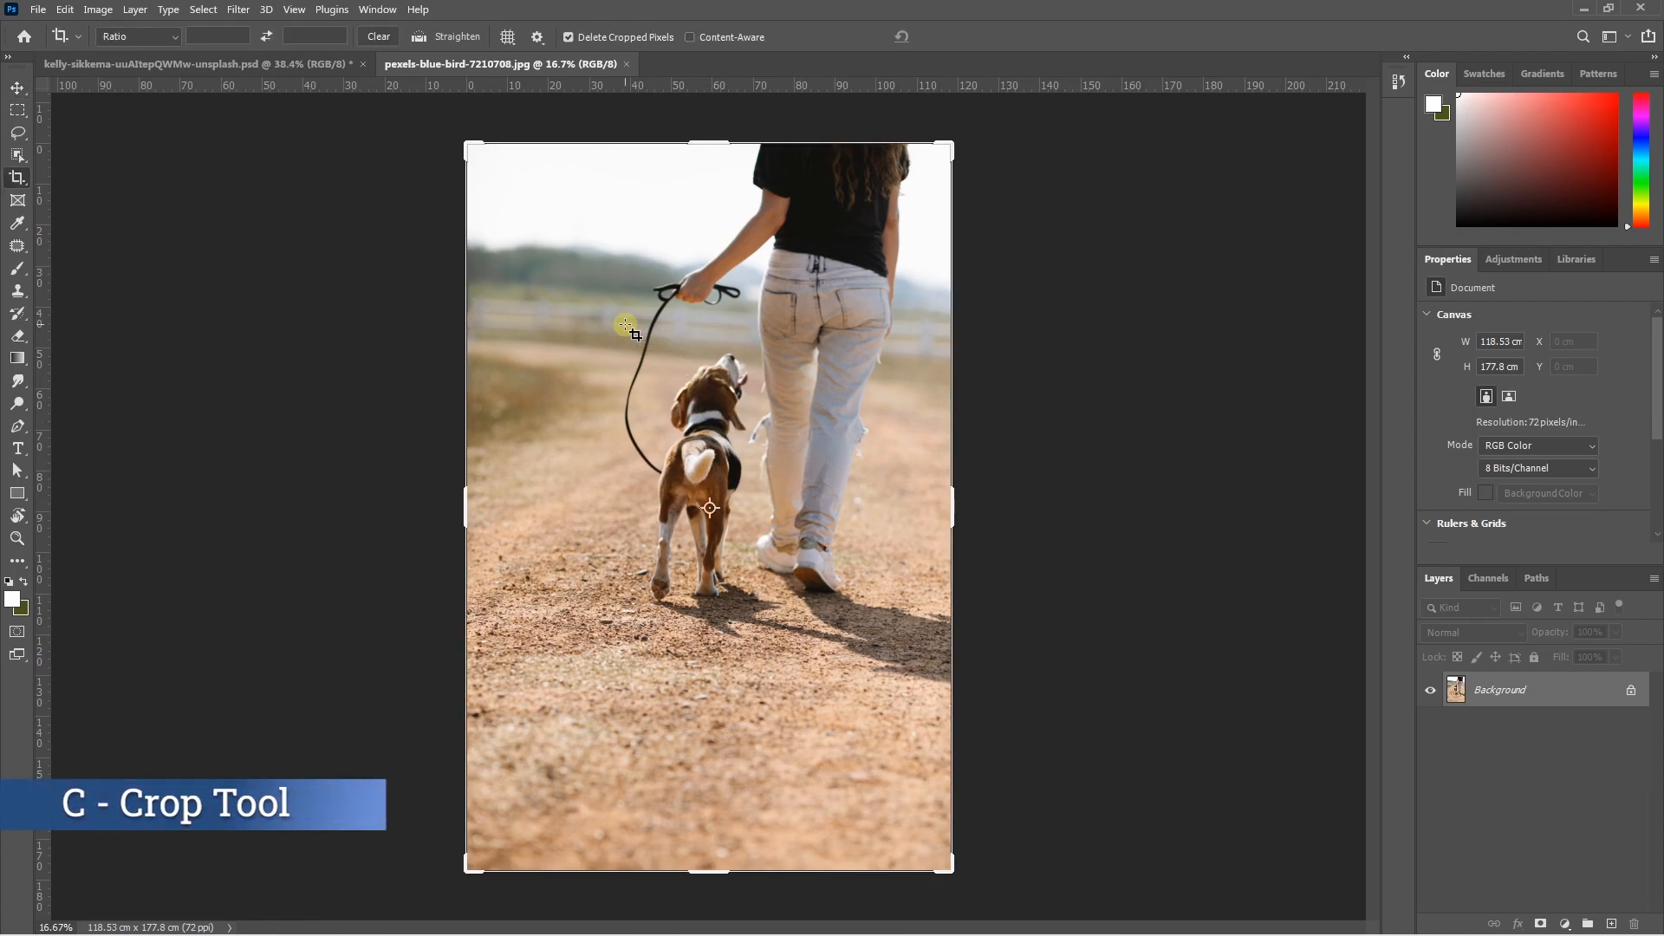
drag(623, 337, 764, 618)
key(Return)
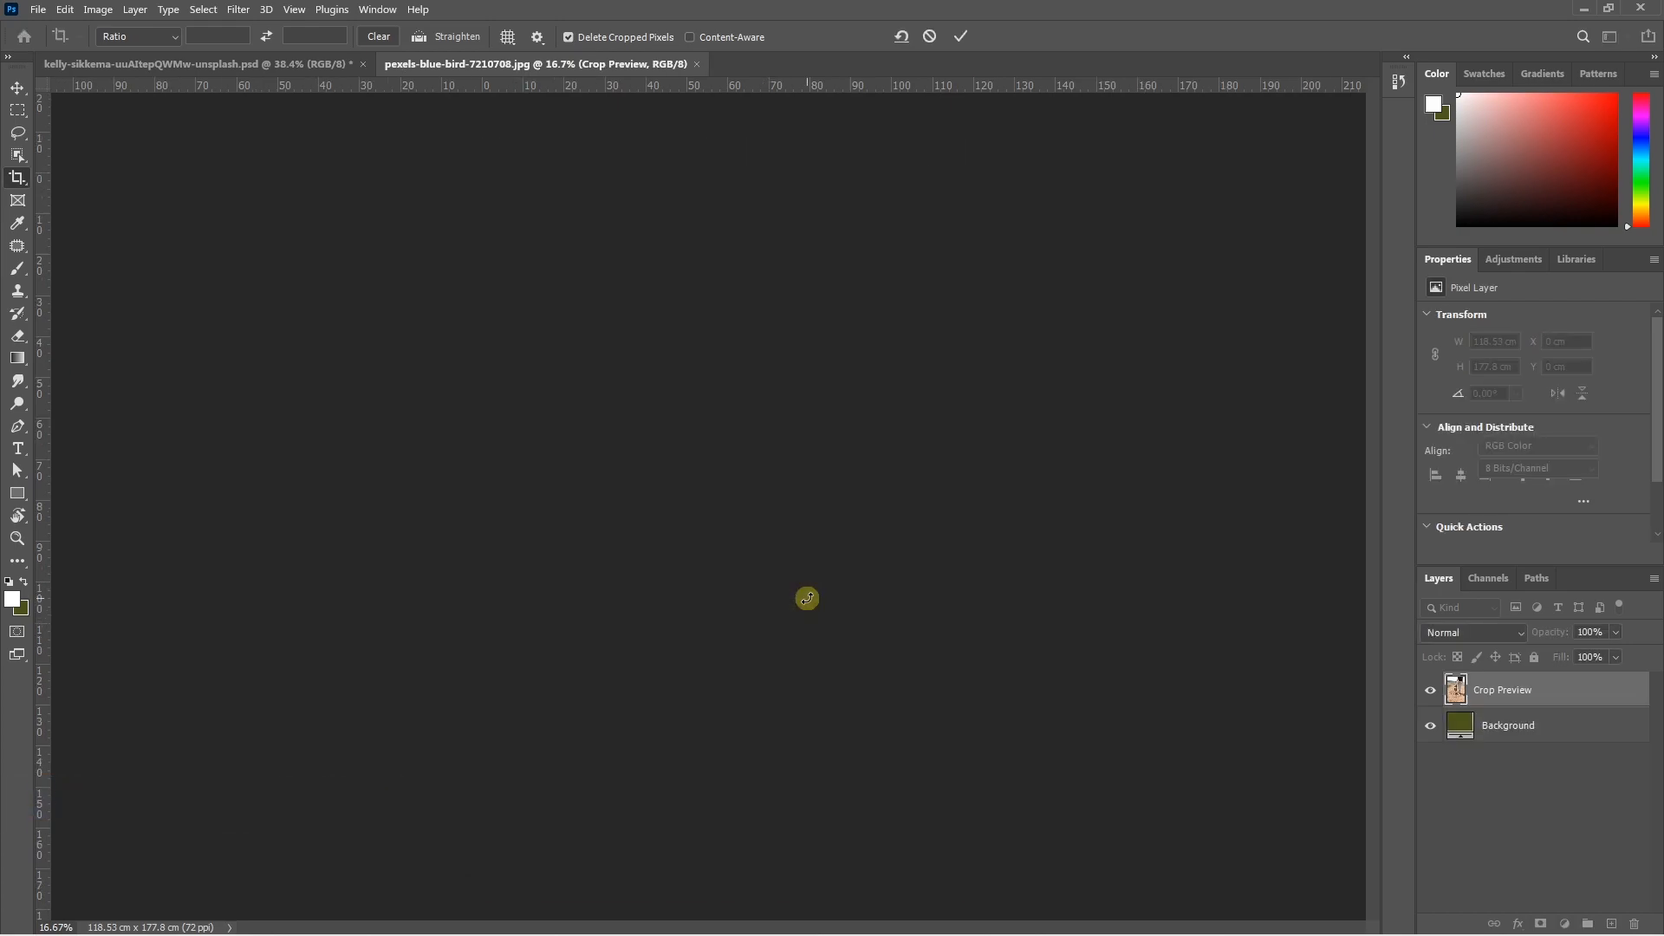
Step: Select the dog with Select Subject and correct the selection edges around its body and legs with the Lasso tool
click(203, 9)
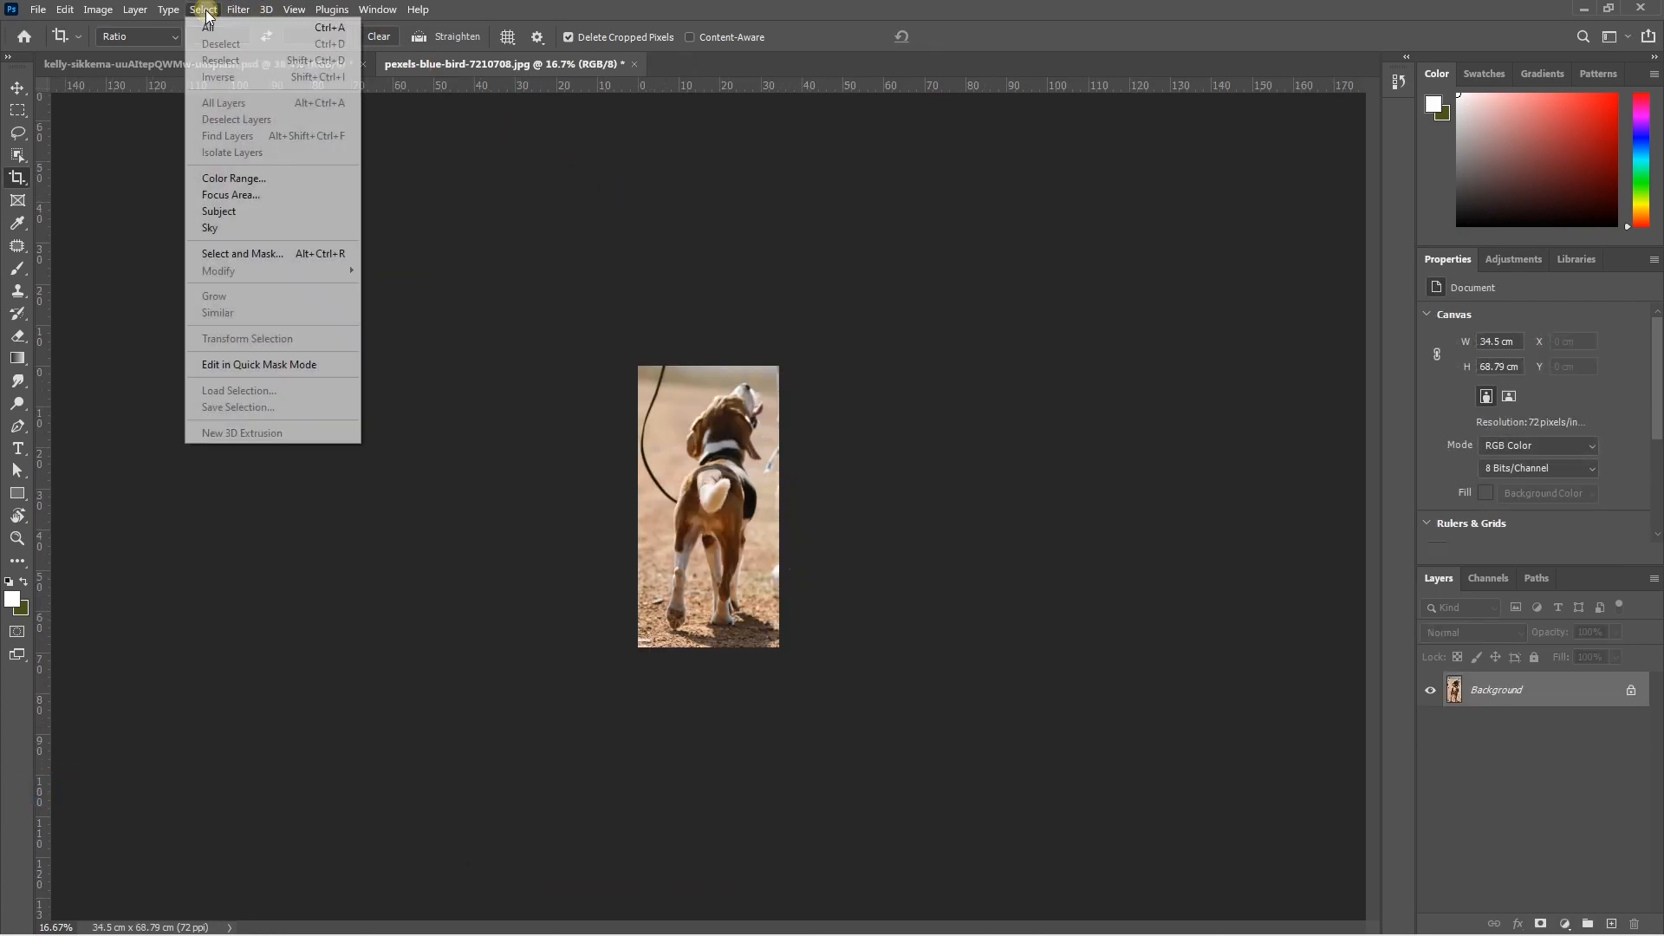
click(235, 213)
scroll(720, 448, up, 1)
key(l)
scroll(650, 801, up, 10)
mouse_move(811, 736)
mouse_down()
mouse_move(779, 790)
mouse_move(809, 743)
mouse_up()
scroll(797, 746, down, 8)
scroll(763, 399, up, 8)
mouse_move(780, 485)
mouse_down()
mouse_move(809, 427)
mouse_move(788, 472)
mouse_up()
scroll(737, 520, down, 5)
scroll(640, 520, up, 4)
mouse_move(618, 467)
mouse_down()
mouse_move(525, 417)
mouse_move(617, 468)
mouse_up()
scroll(672, 508, down, 9)
mouse_move(624, 522)
mouse_down()
mouse_move(642, 268)
mouse_move(621, 518)
mouse_up()
scroll(730, 490, up, 5)
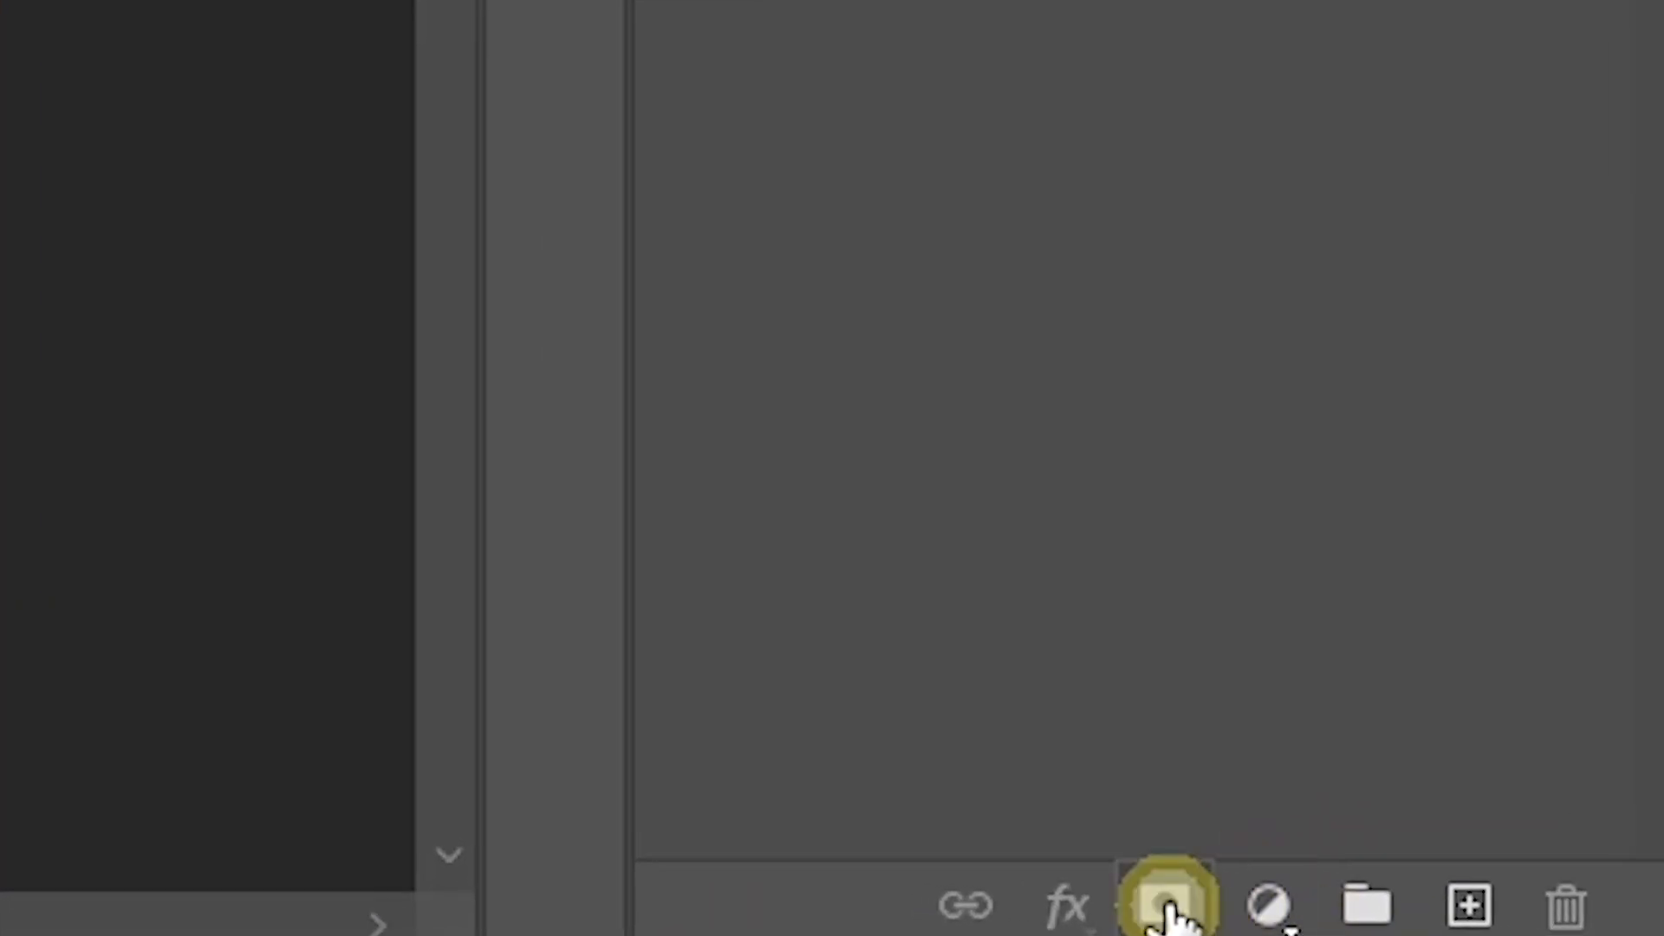
Step: Mask out the dog's background with a layer mask and move the cut-out dog into the girl's meadow document
click(1168, 906)
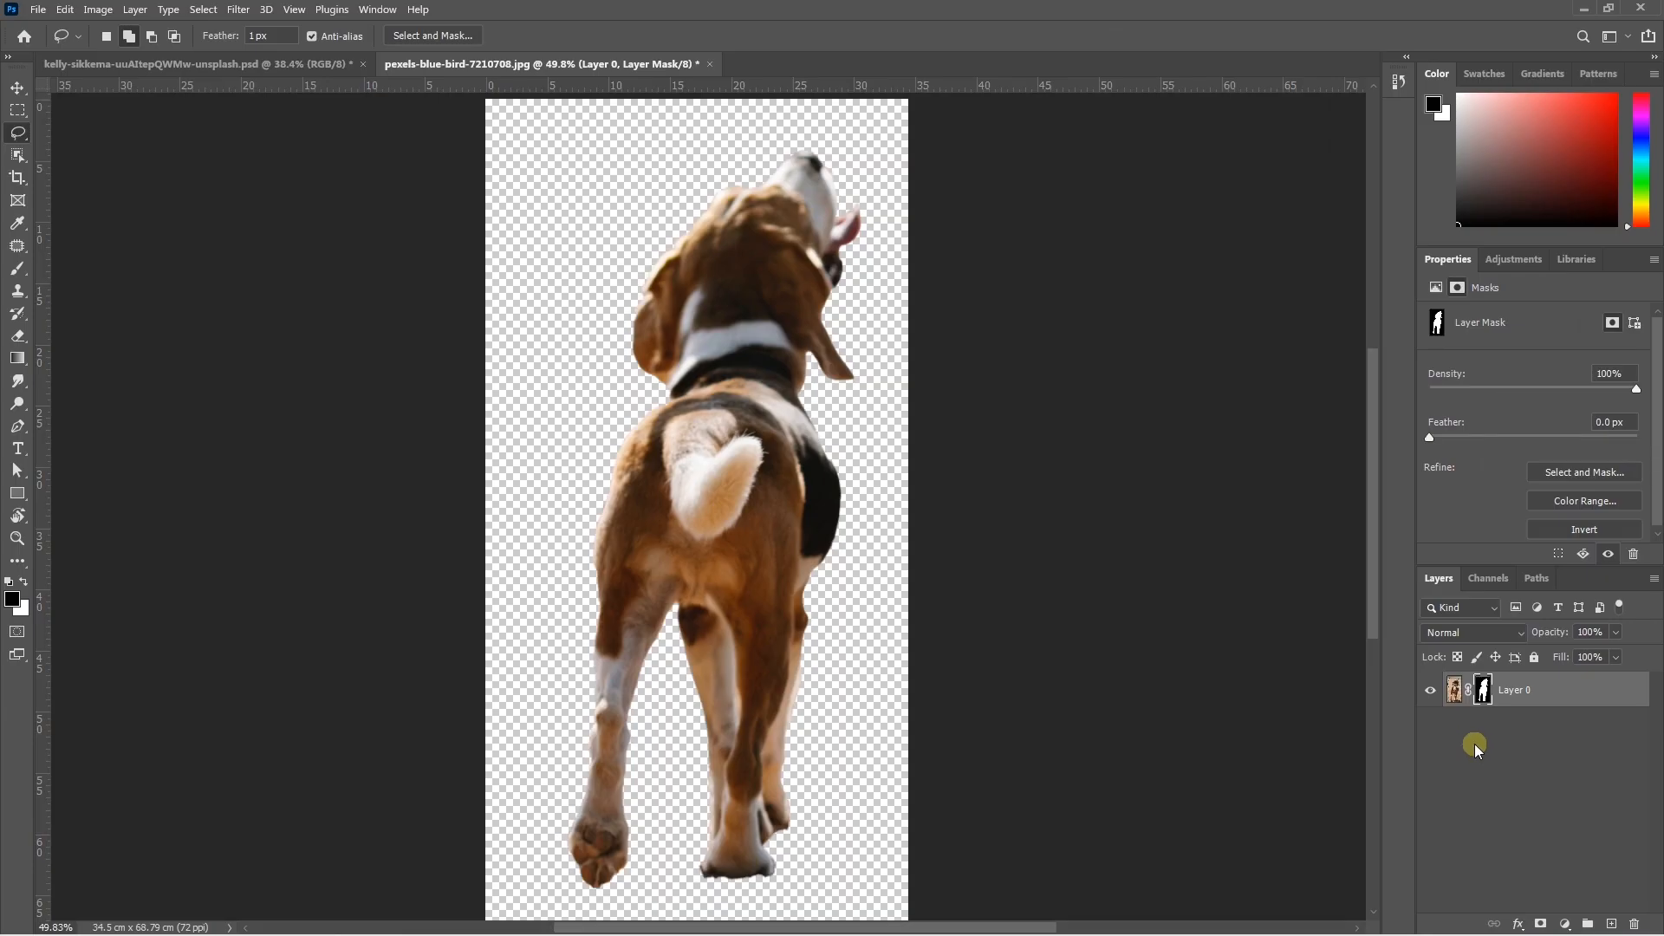
drag(722, 520, 274, 67)
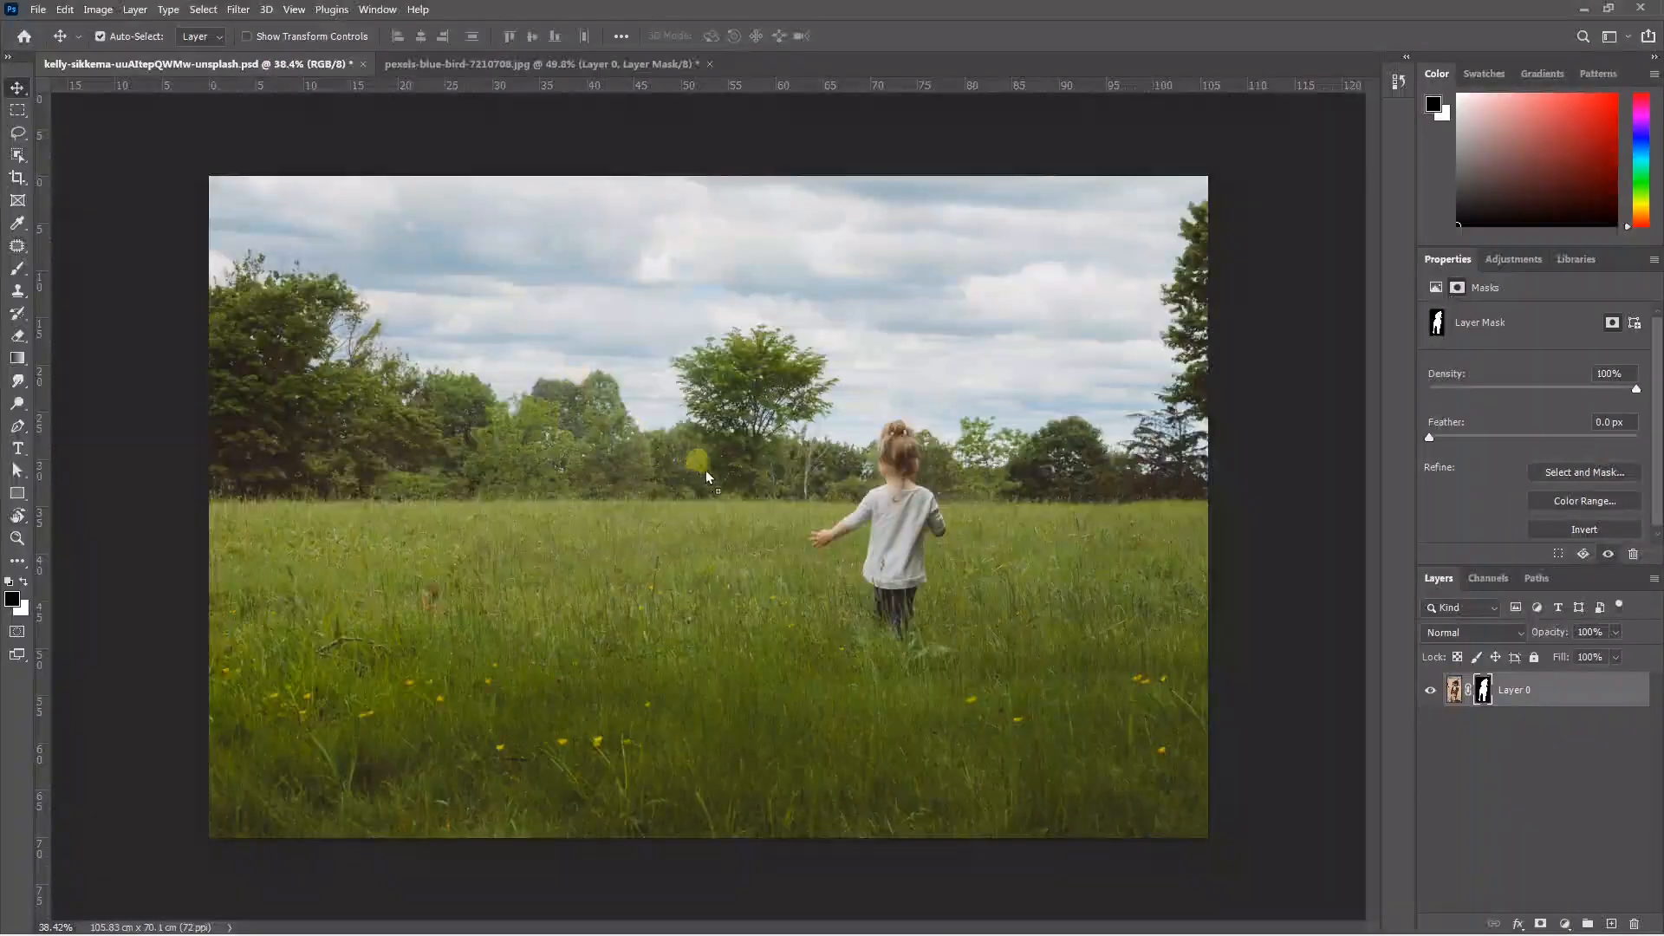
drag(701, 468, 743, 508)
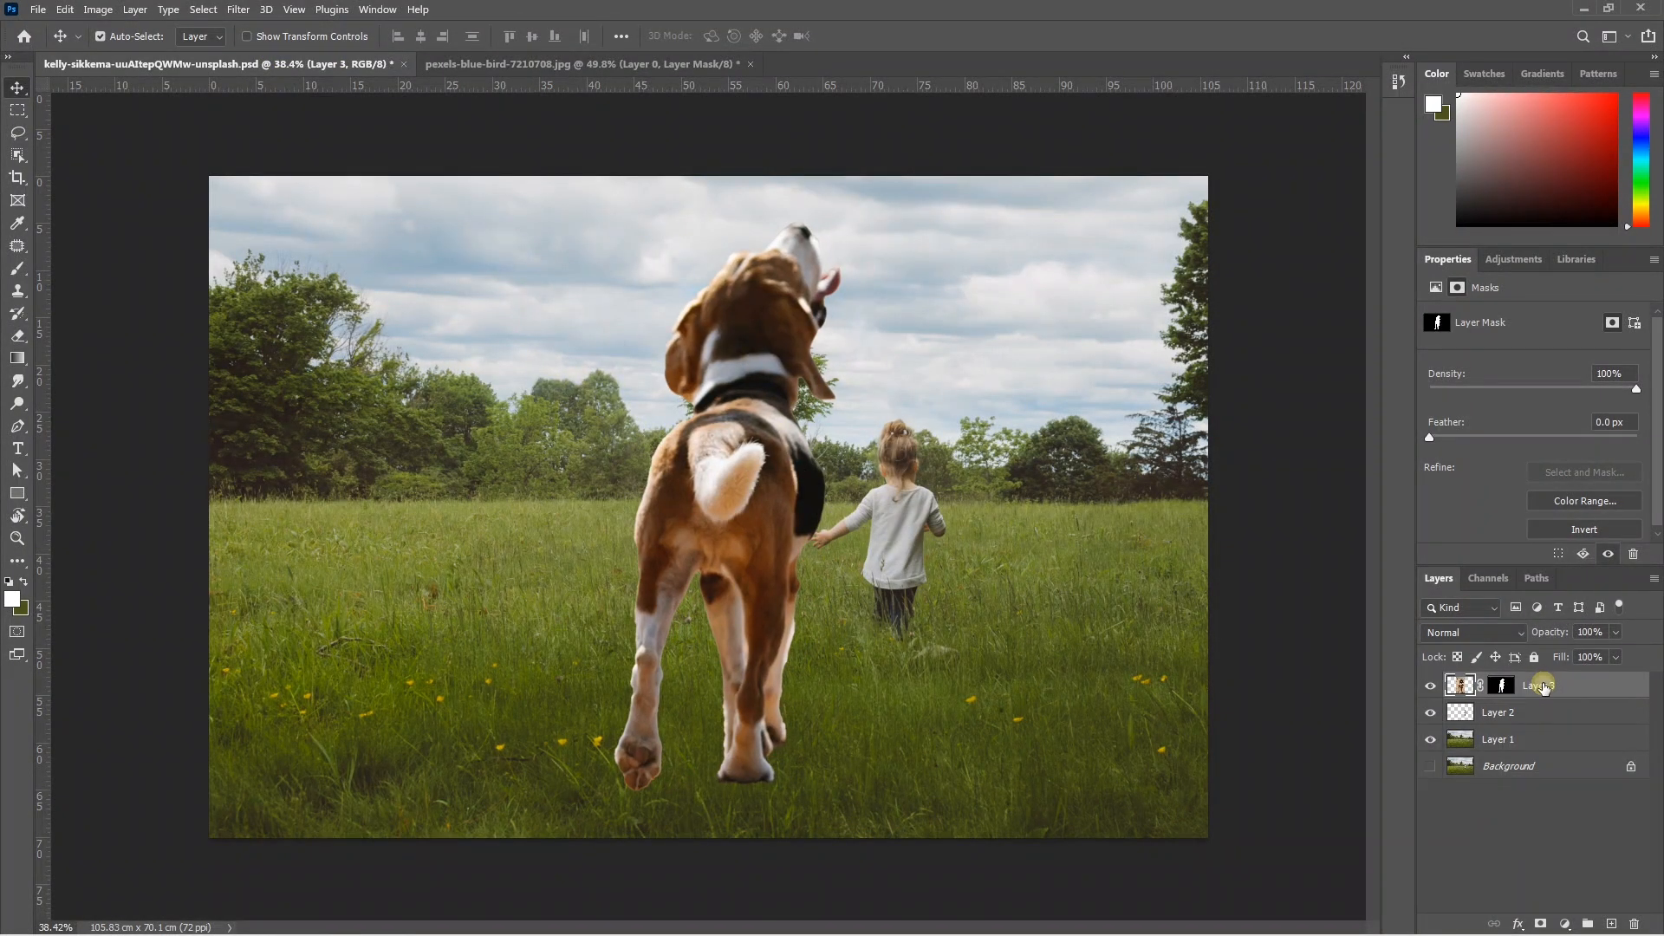
Step: Convert the dog layer to a smart object and move the dog slightly up and away from the girl
right_click(1543, 687)
click(1361, 443)
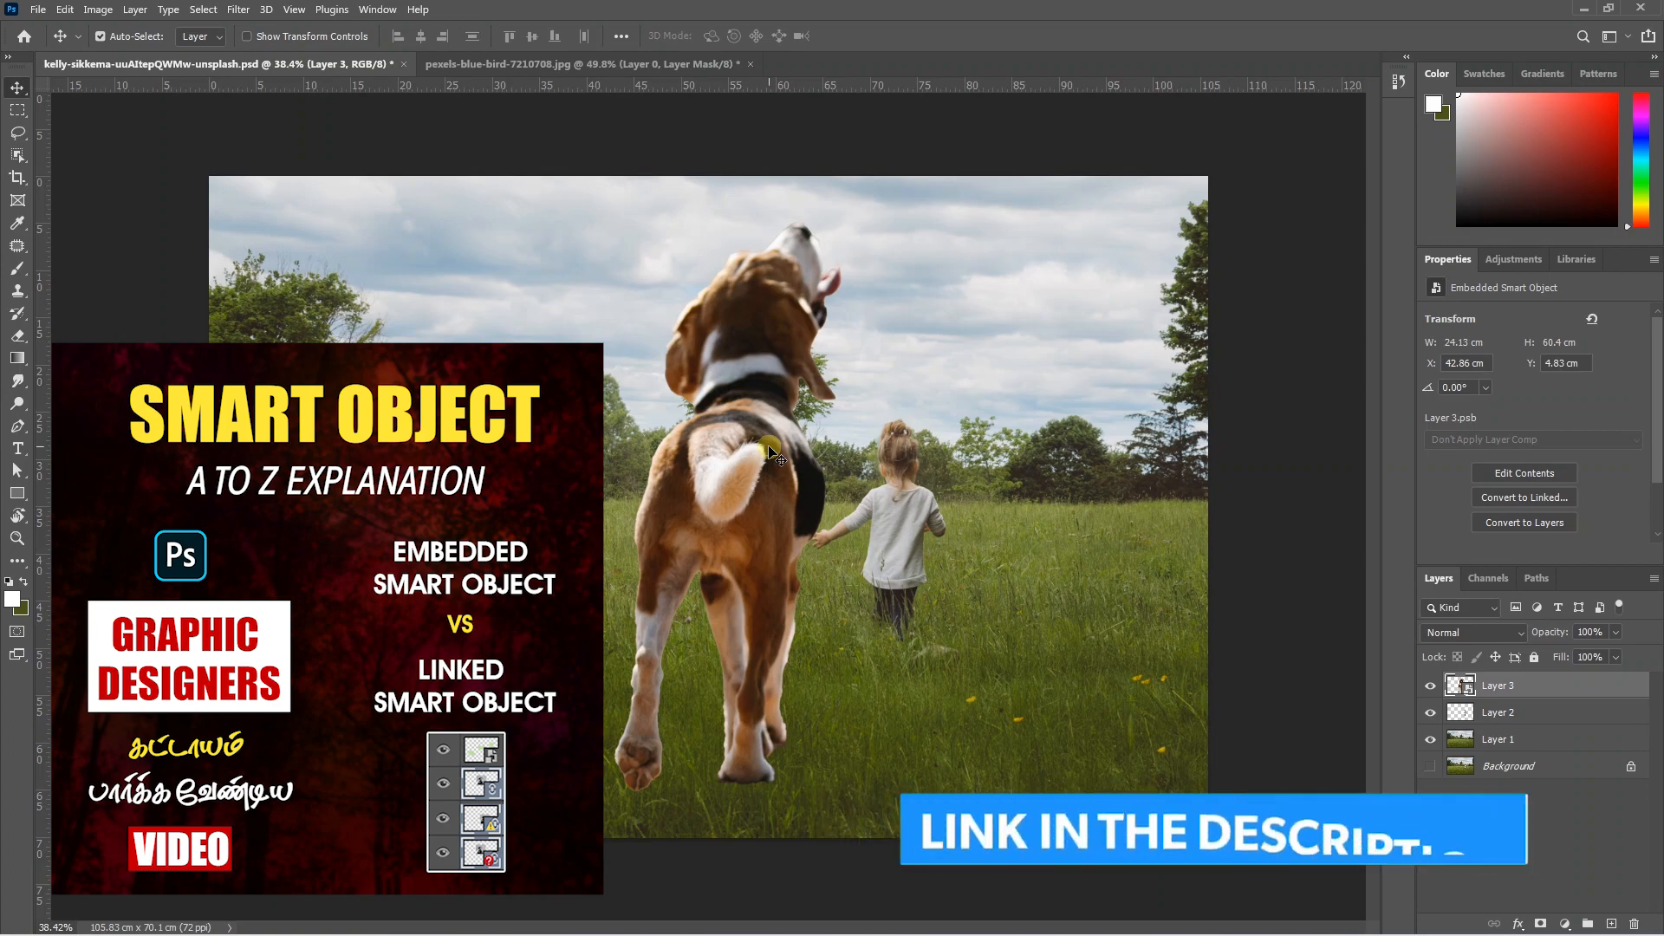
drag(767, 447, 743, 466)
key(ctrl)
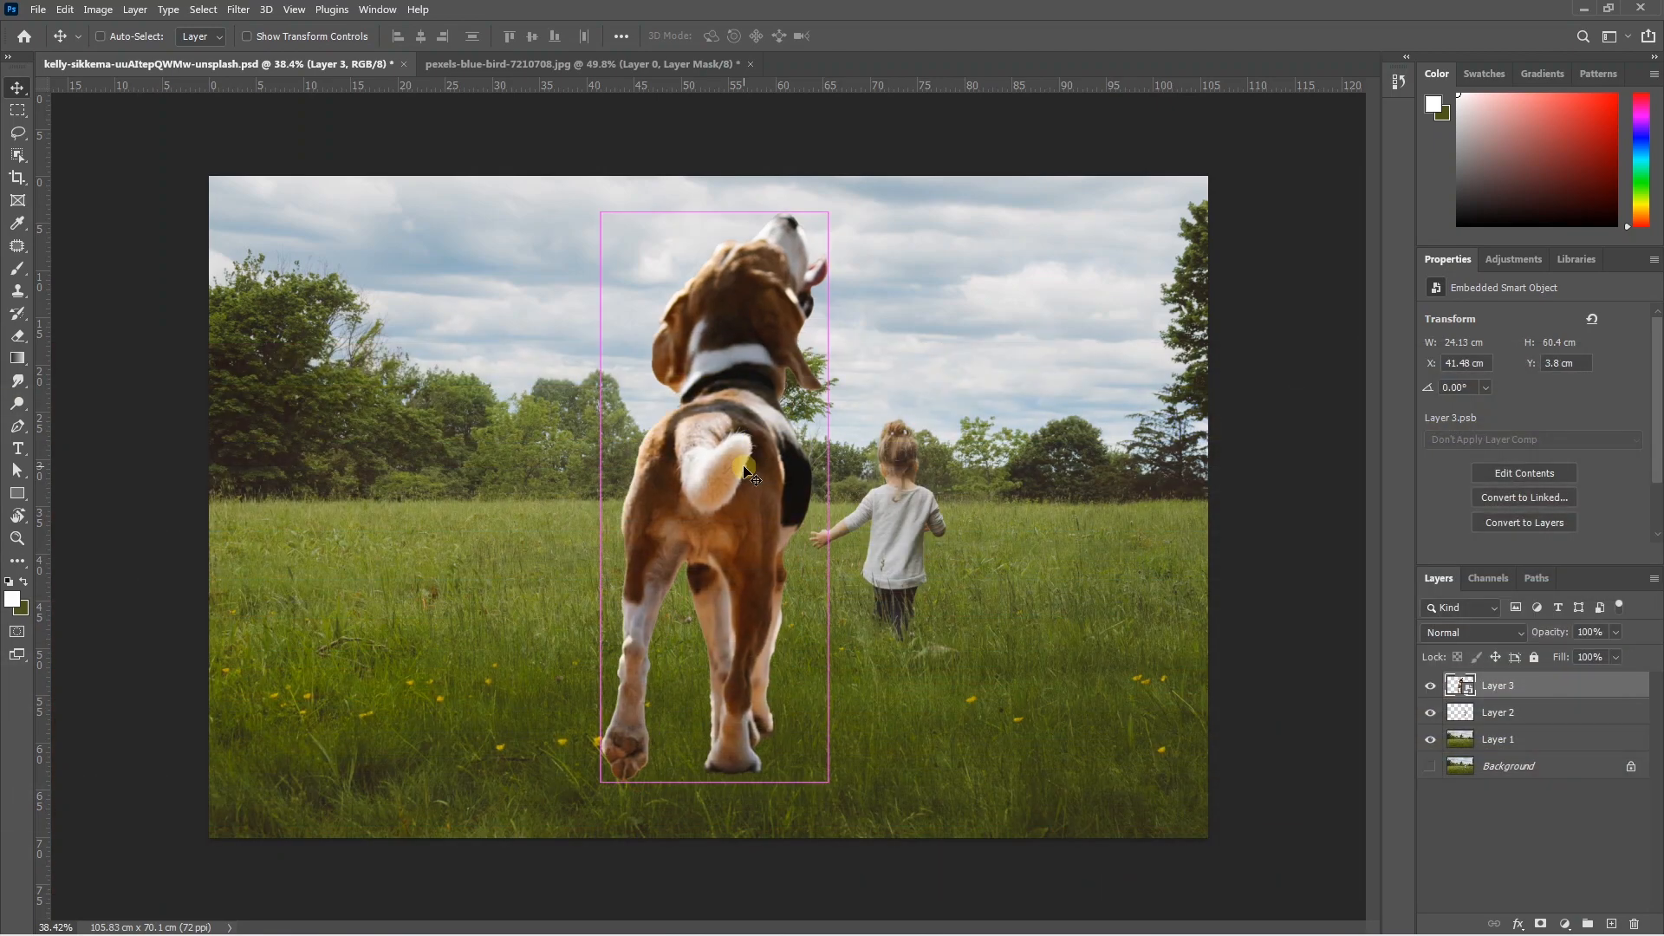
Step: Scale the dog down with Free Transform and place it in the grass beside the girl's outstretched hand
key(ctrl+t)
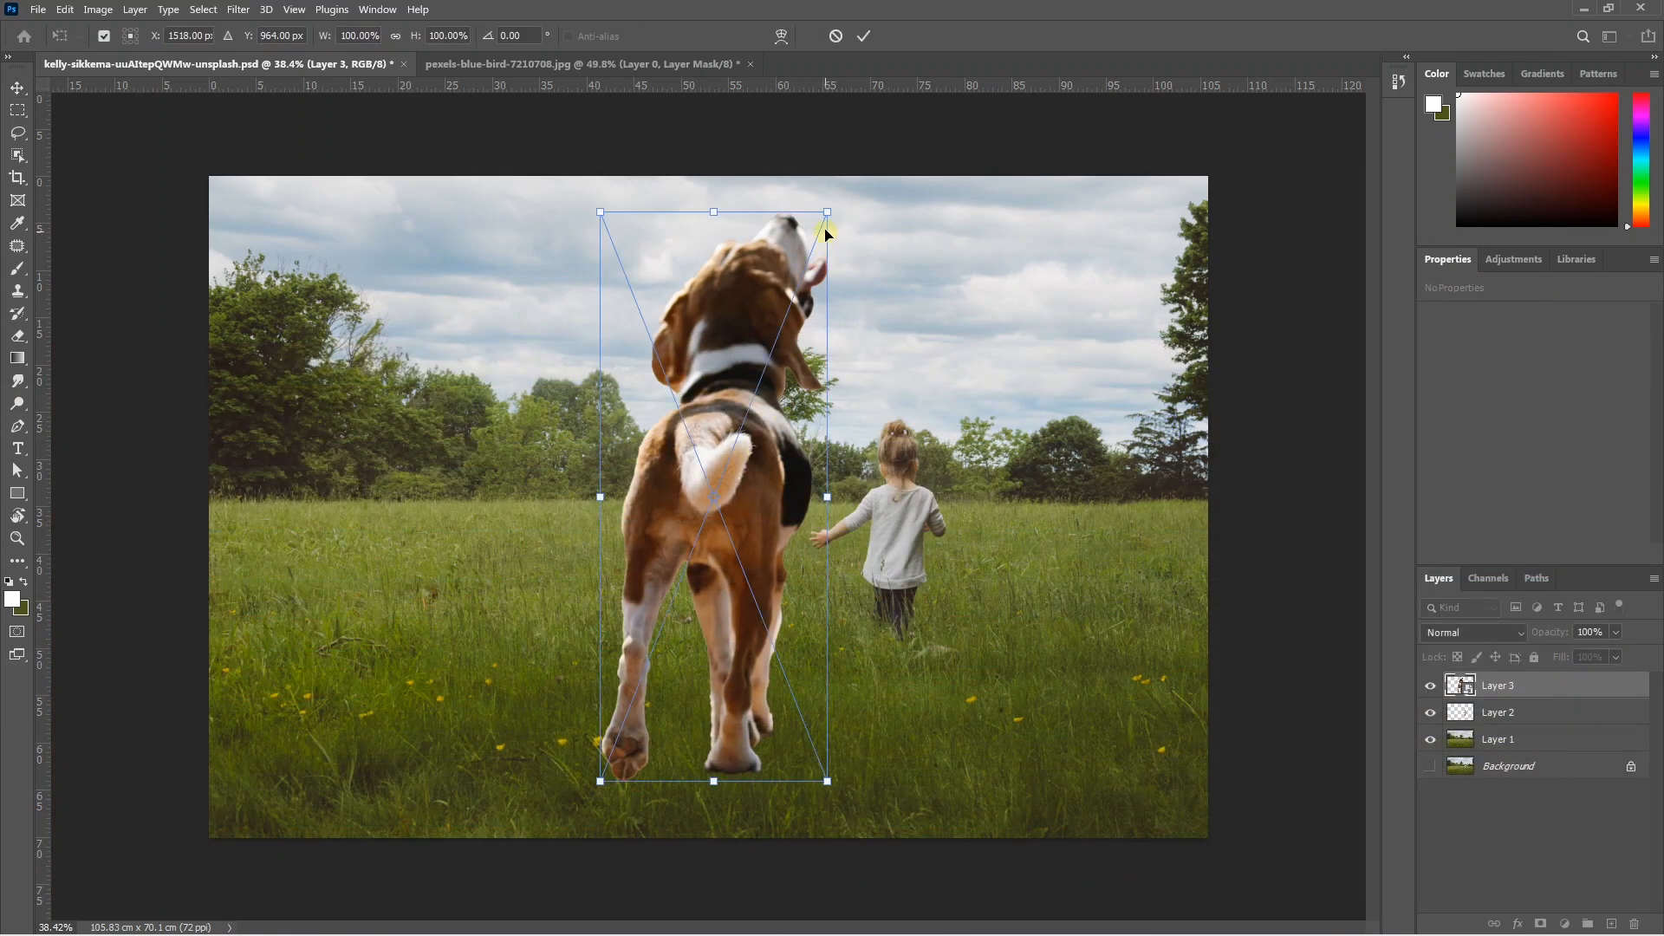
drag(828, 212, 723, 436)
drag(716, 499, 797, 557)
scroll(813, 556, up, 8)
drag(825, 423, 809, 509)
key(Return)
drag(780, 563, 815, 632)
scroll(802, 575, down, 8)
scroll(813, 622, up, 5)
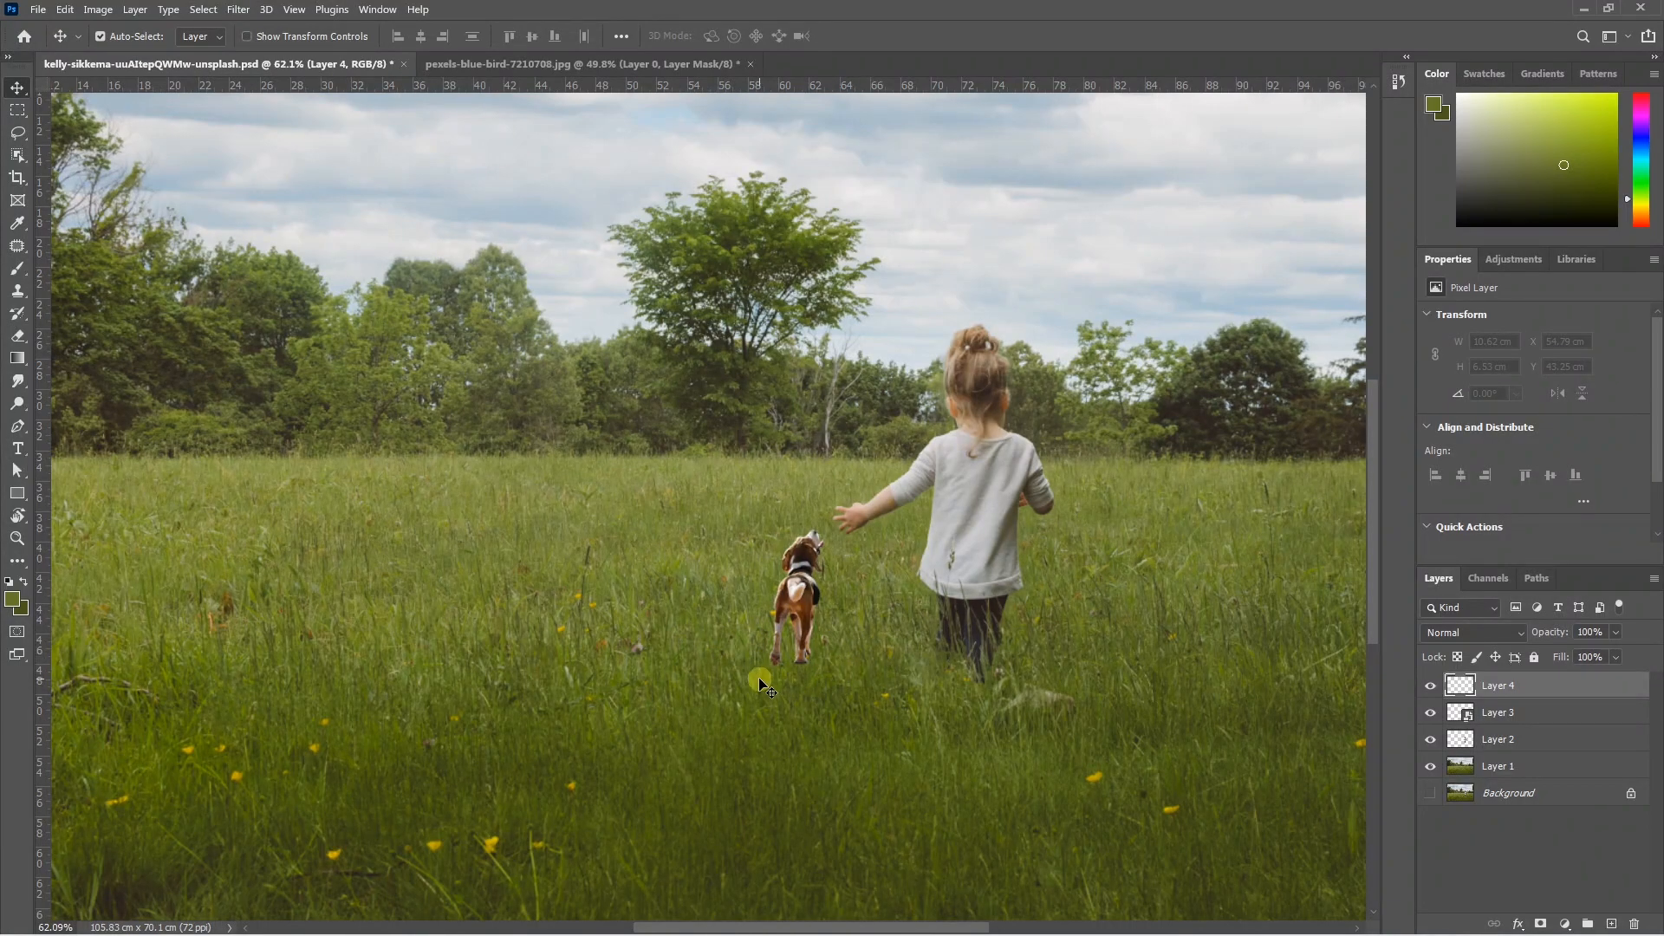
Step: Set up the Clone Stamp tool with a grass-shaped brush from the Grass Photoshop Brushes 4 set
key(s)
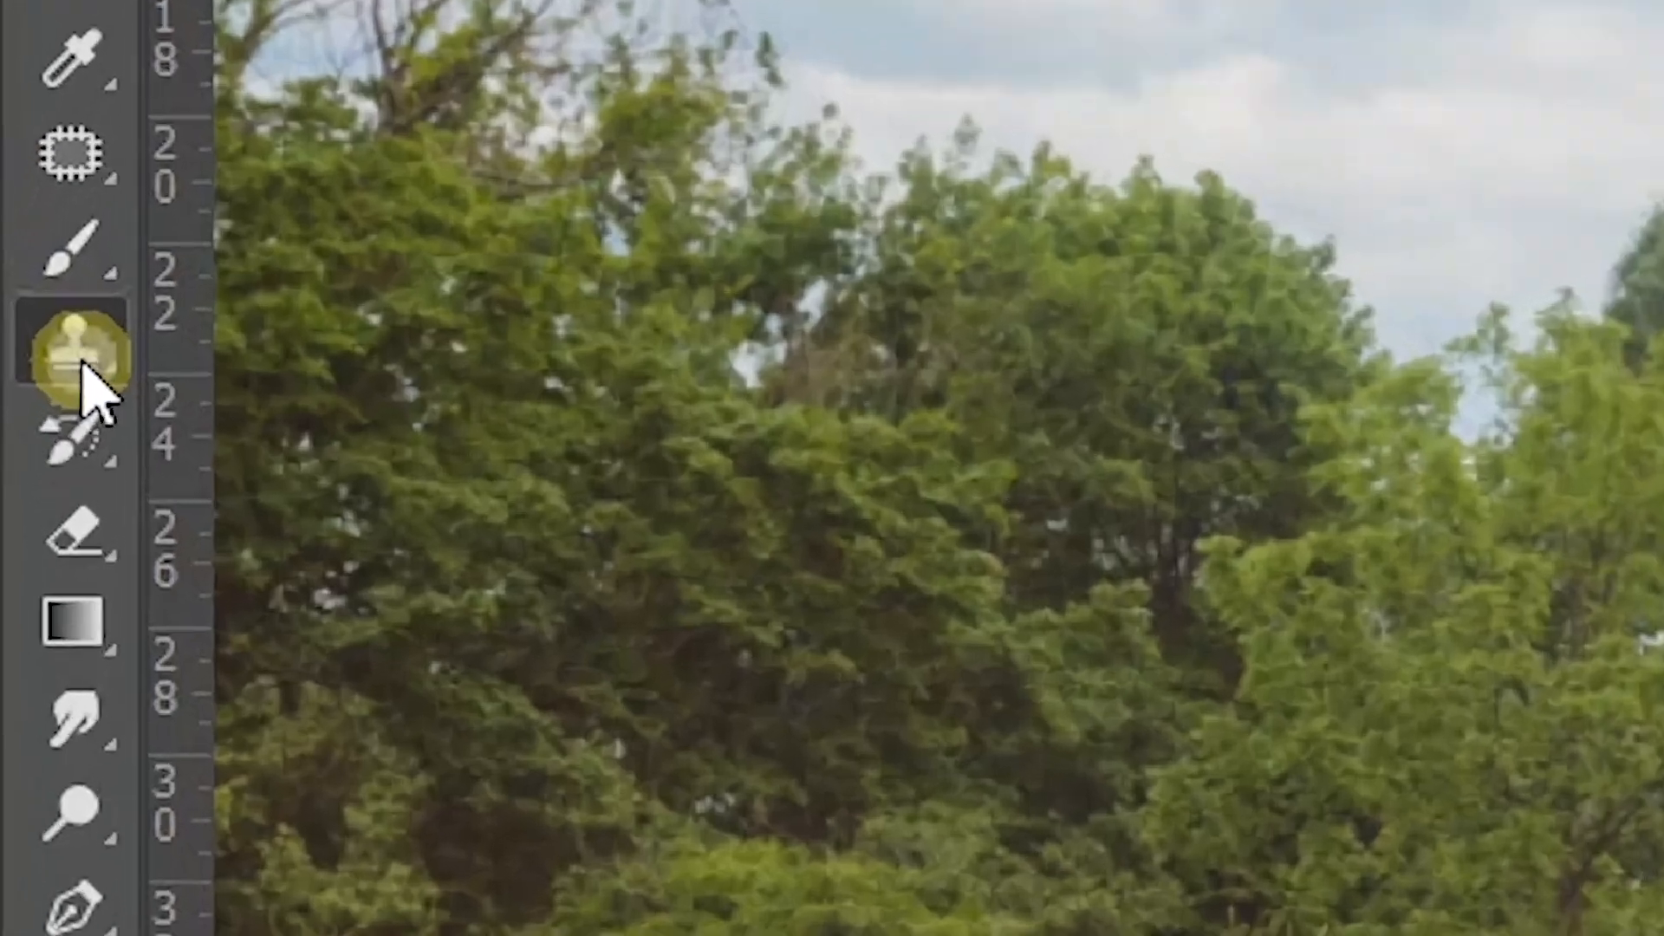
right_click(84, 368)
click(414, 381)
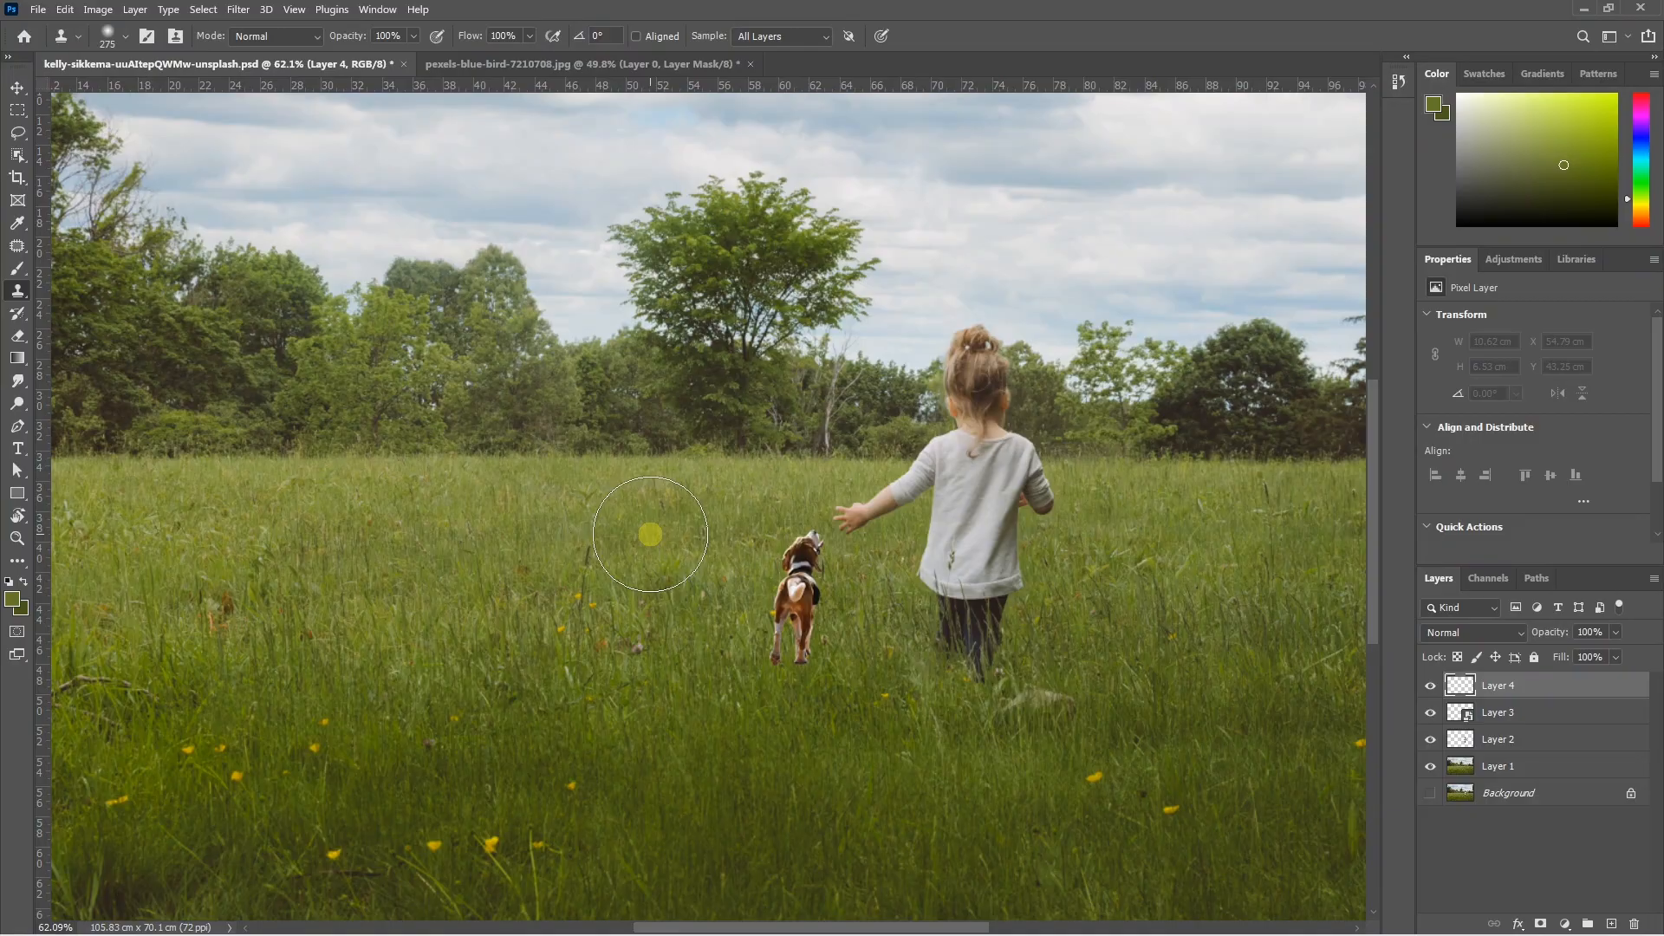
click(125, 35)
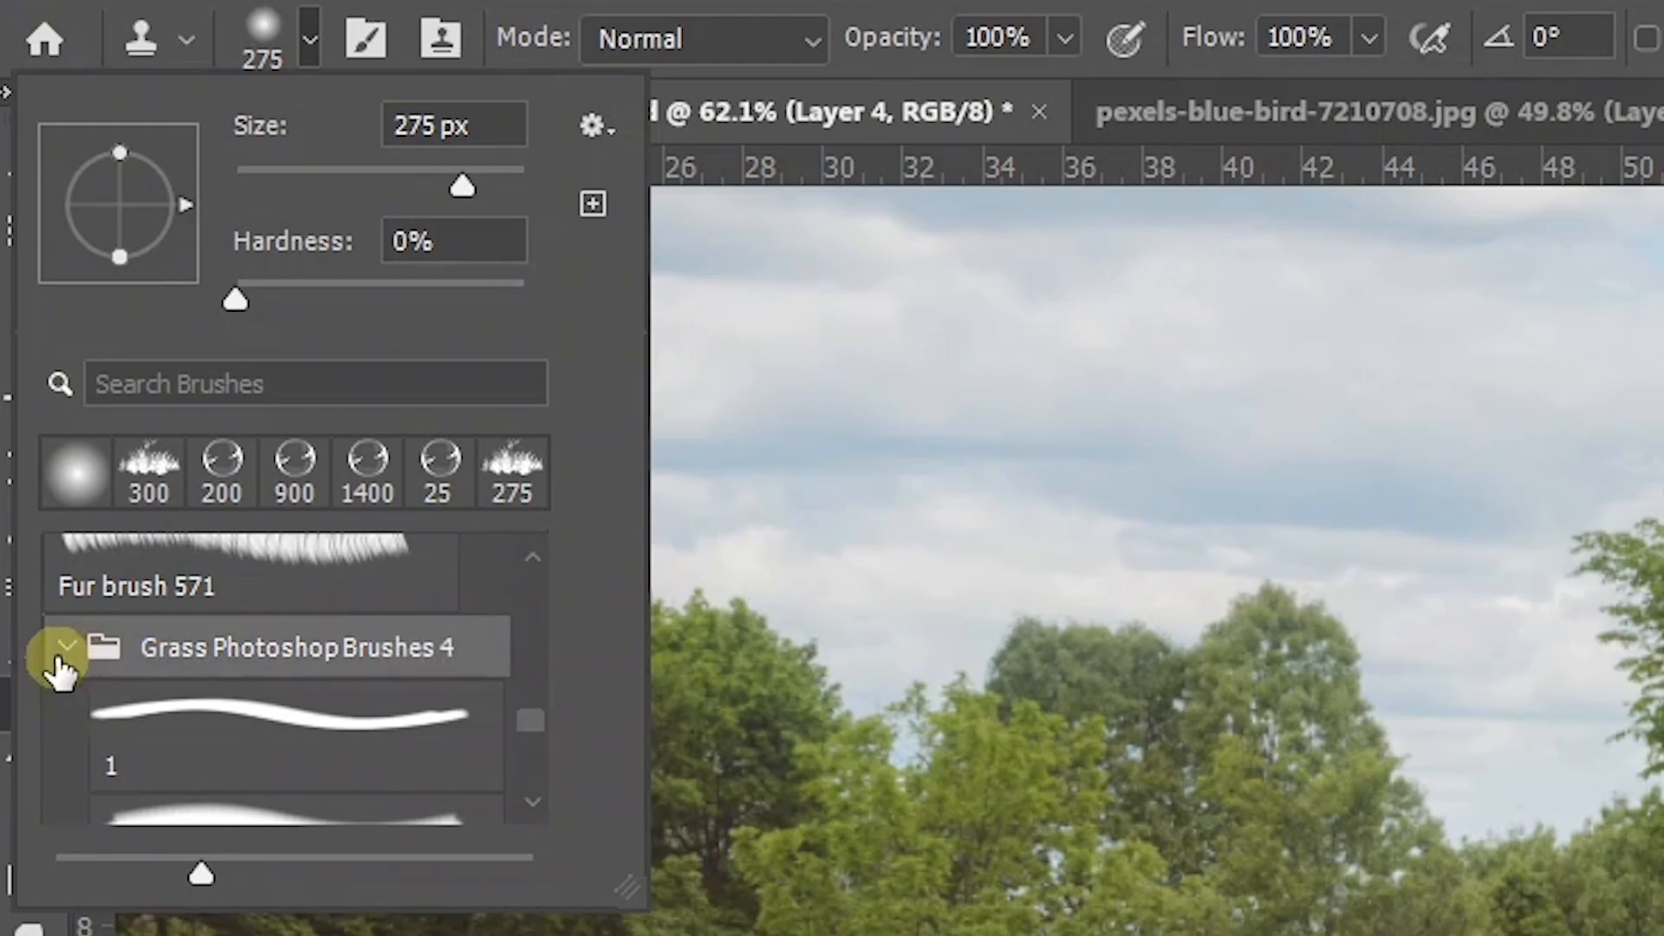
click(61, 662)
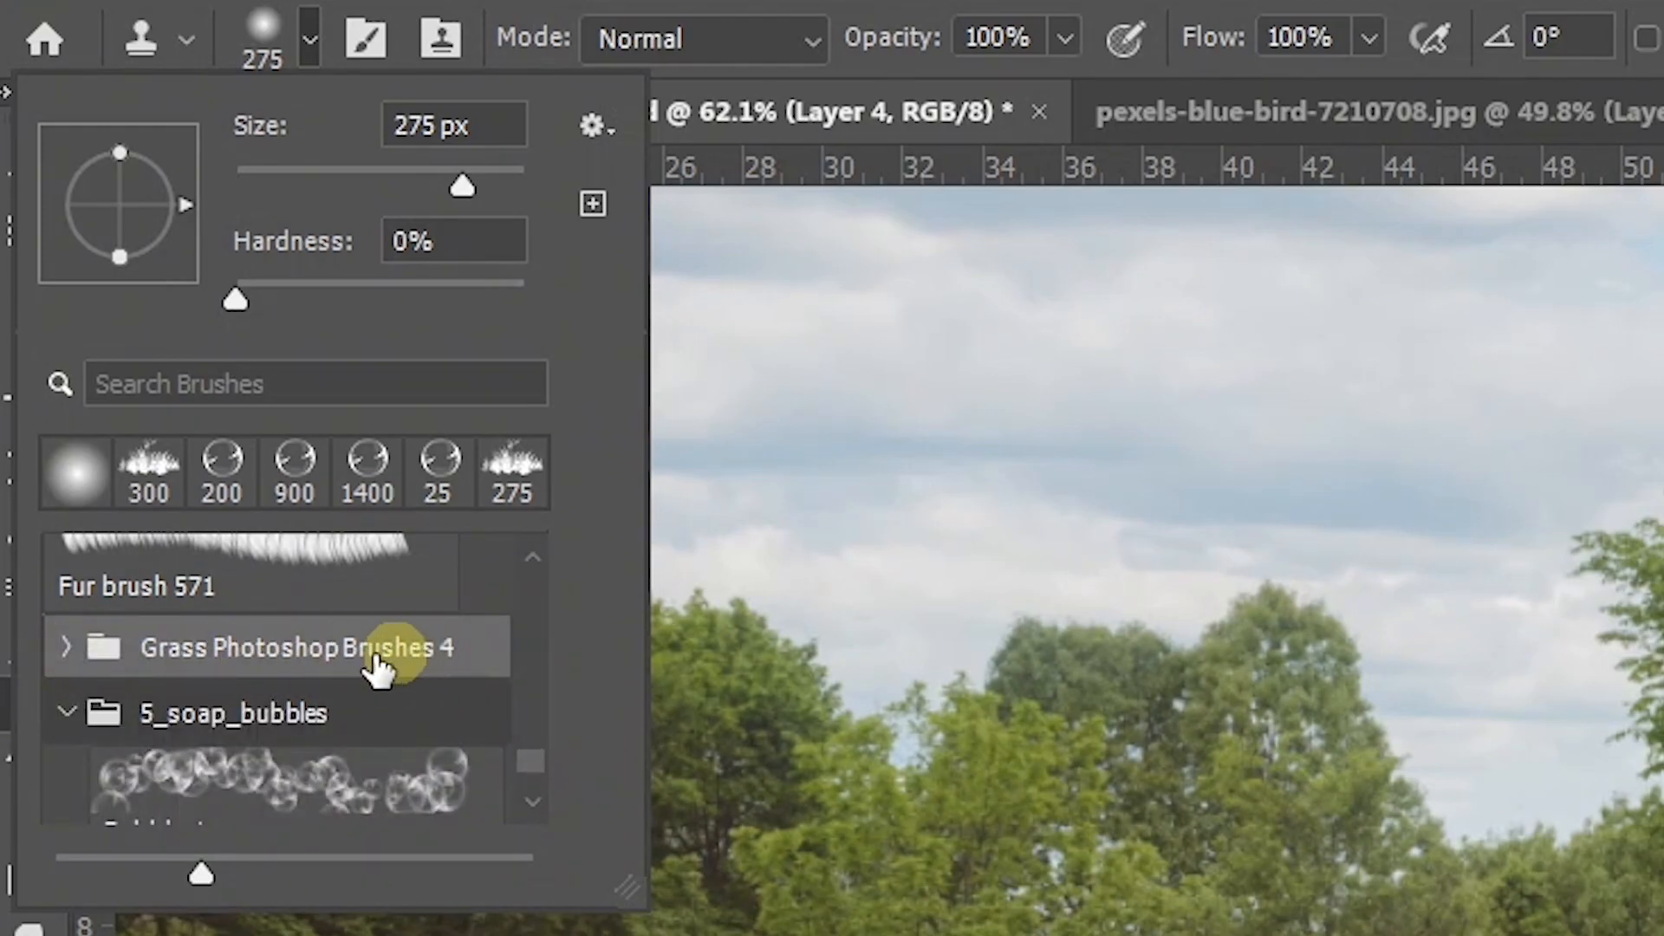
click(69, 658)
scroll(231, 736, down, 10)
scroll(230, 735, down, 5)
click(211, 699)
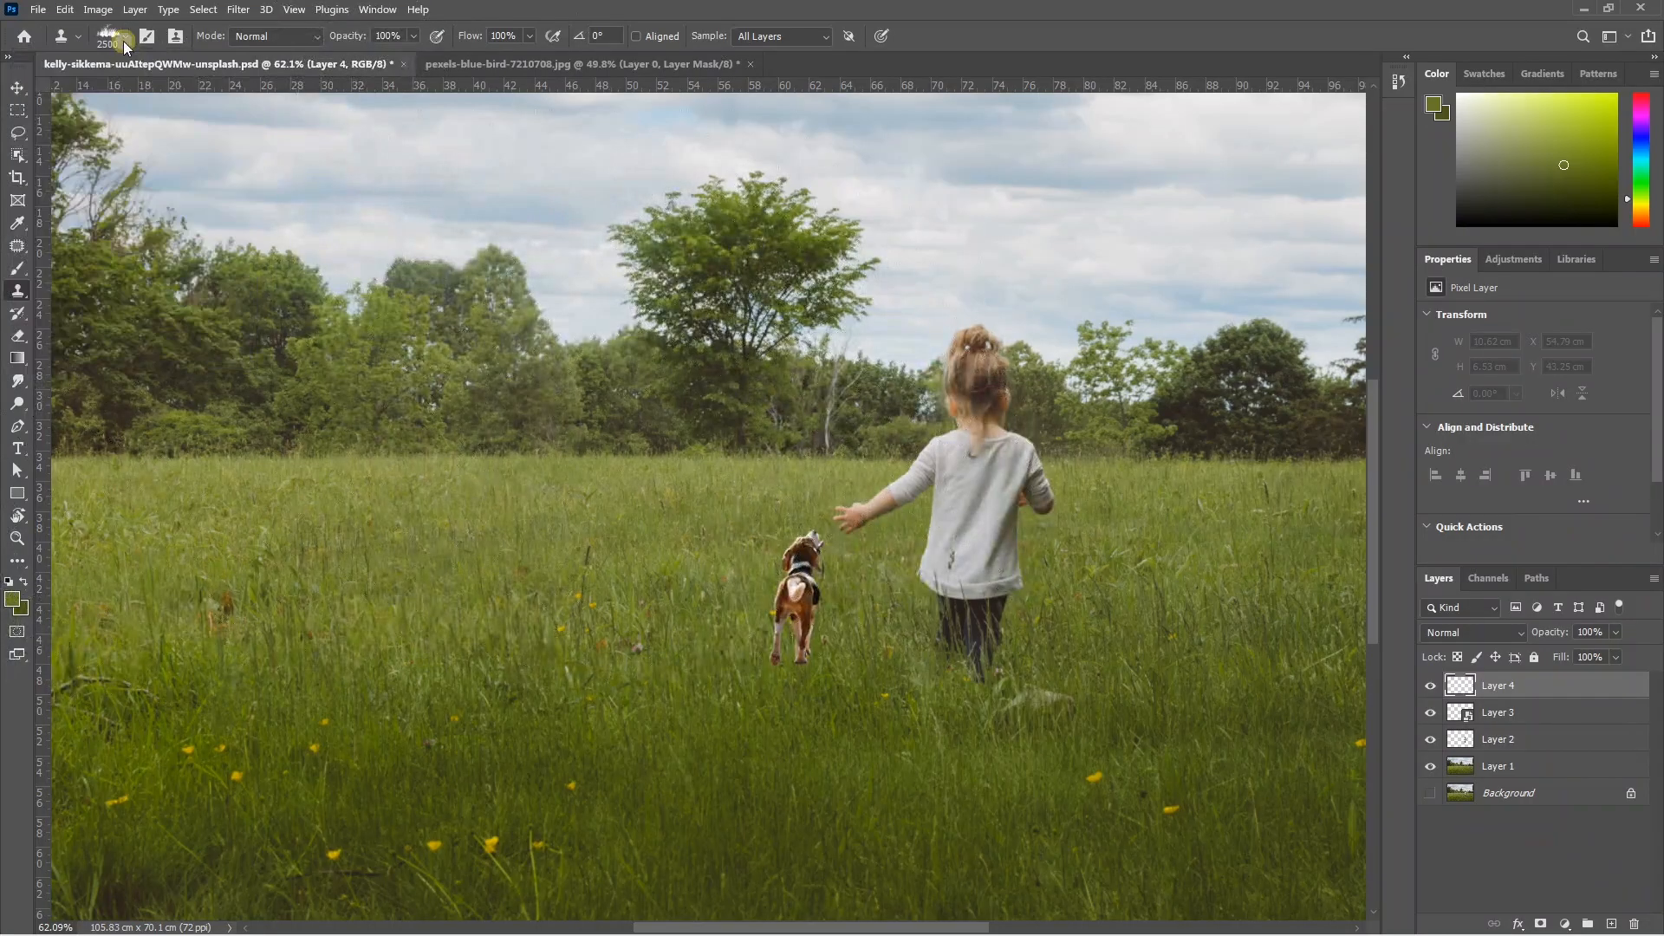
Step: Set the clone brush size to 250 px and have it sample from All Layers
click(123, 40)
click(139, 92)
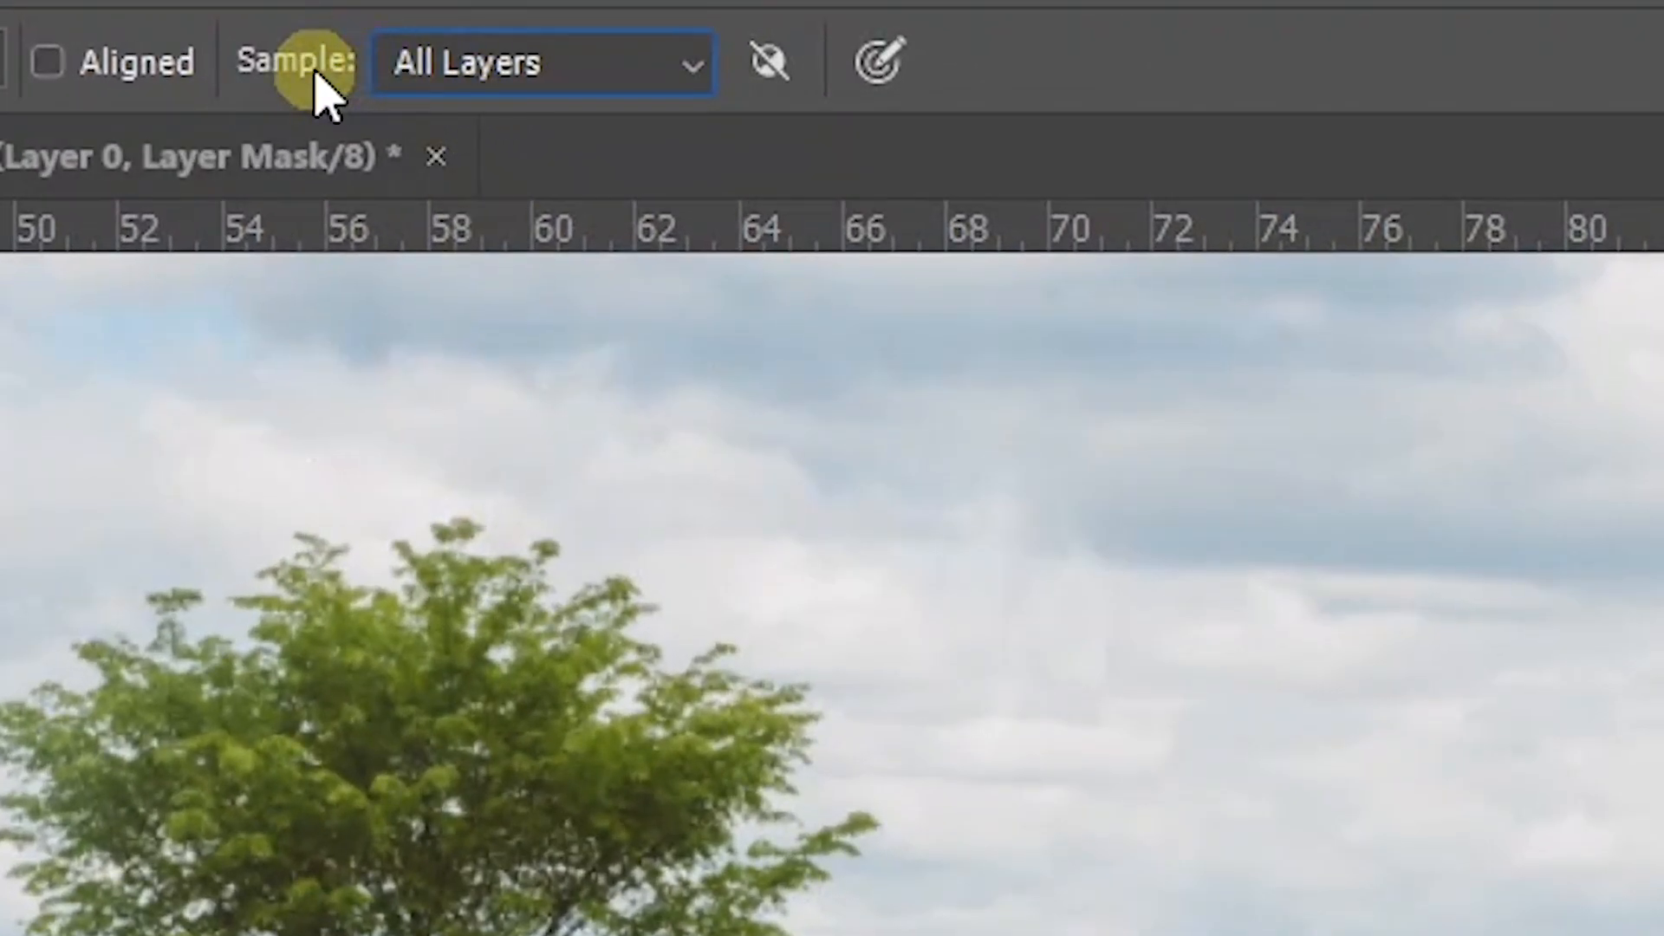
click(451, 54)
click(457, 221)
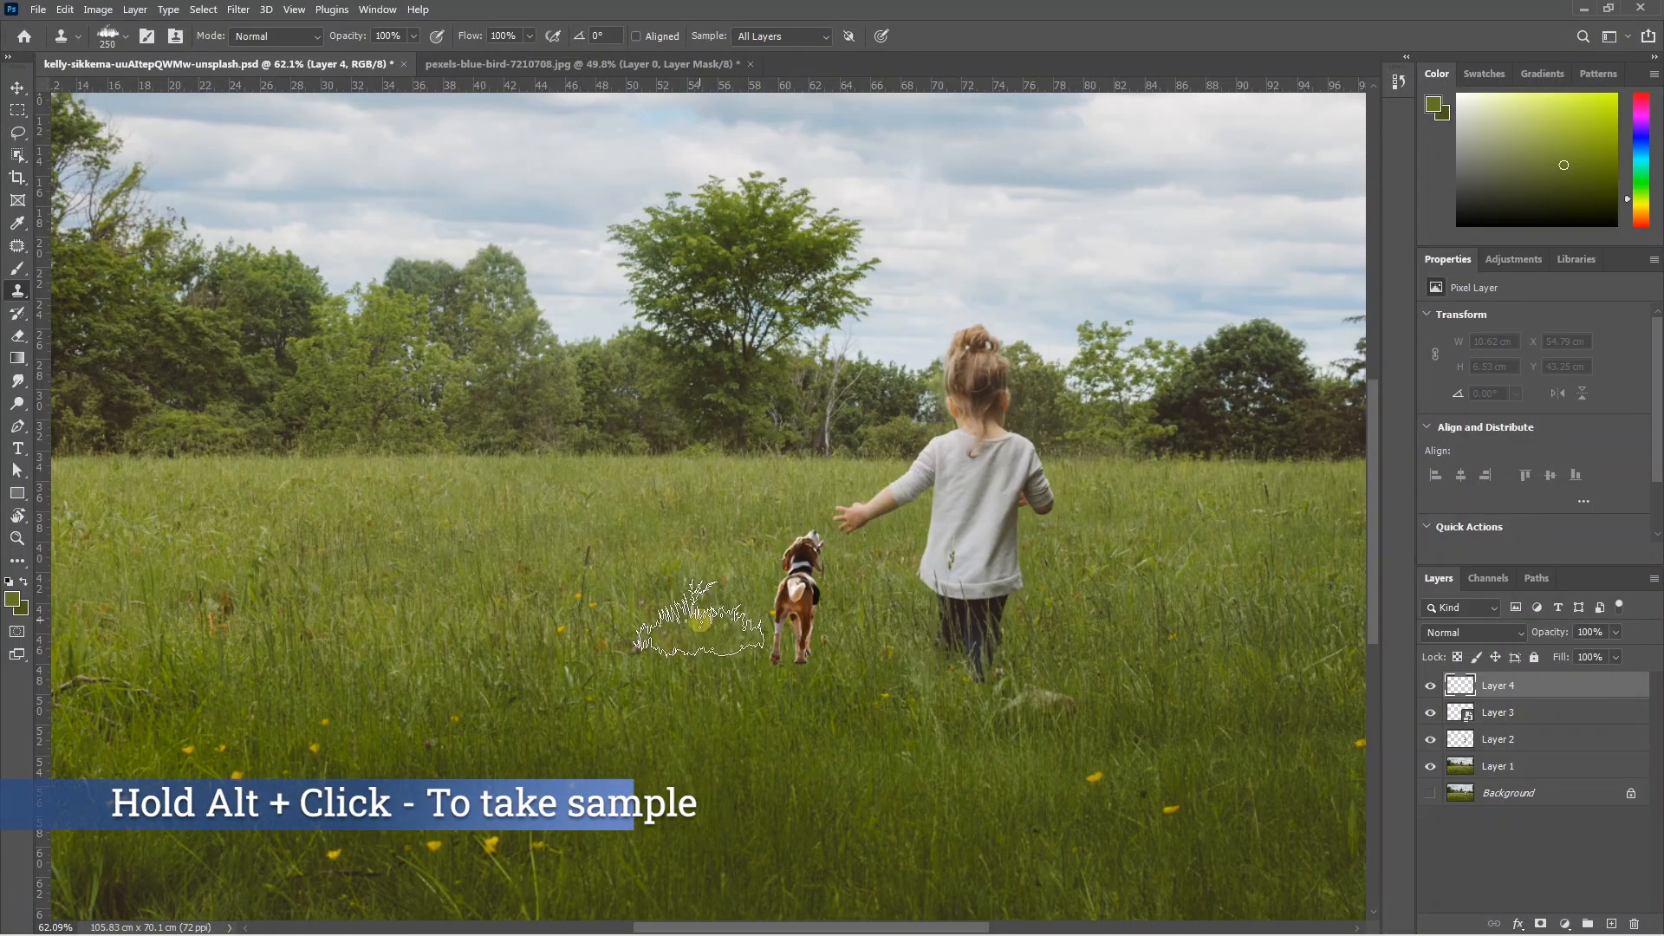
Step: Sample the grass beside the dog and clone it over the dog's legs with the grass brush at 400 px
alt+click(699, 647)
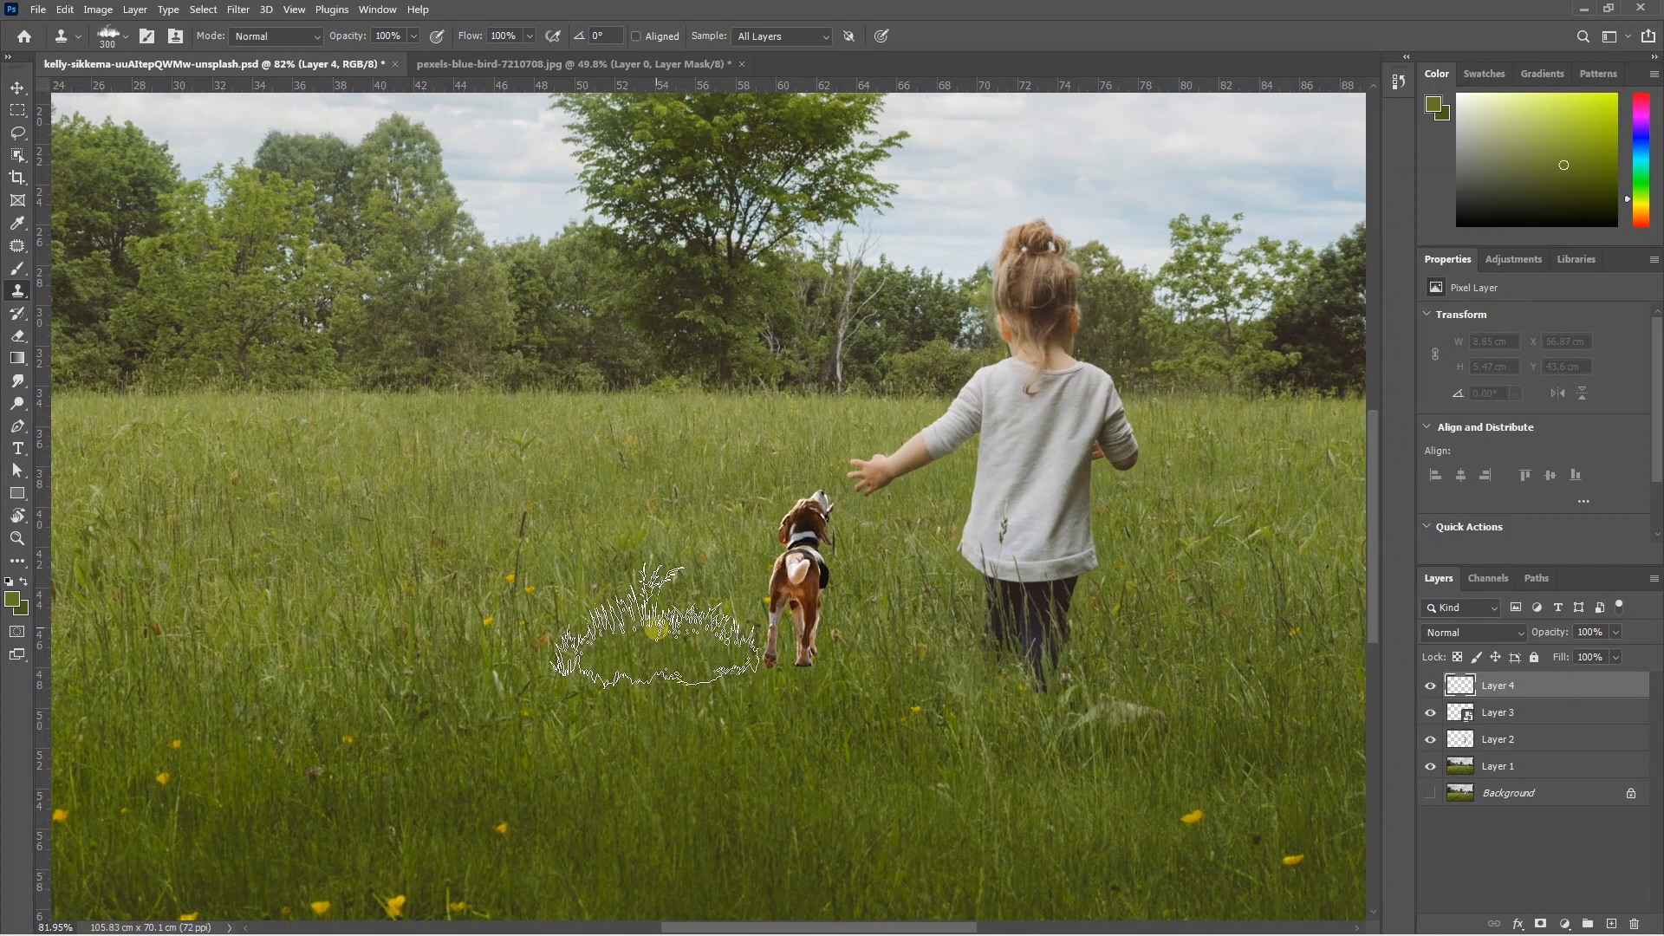
key(bracketright)
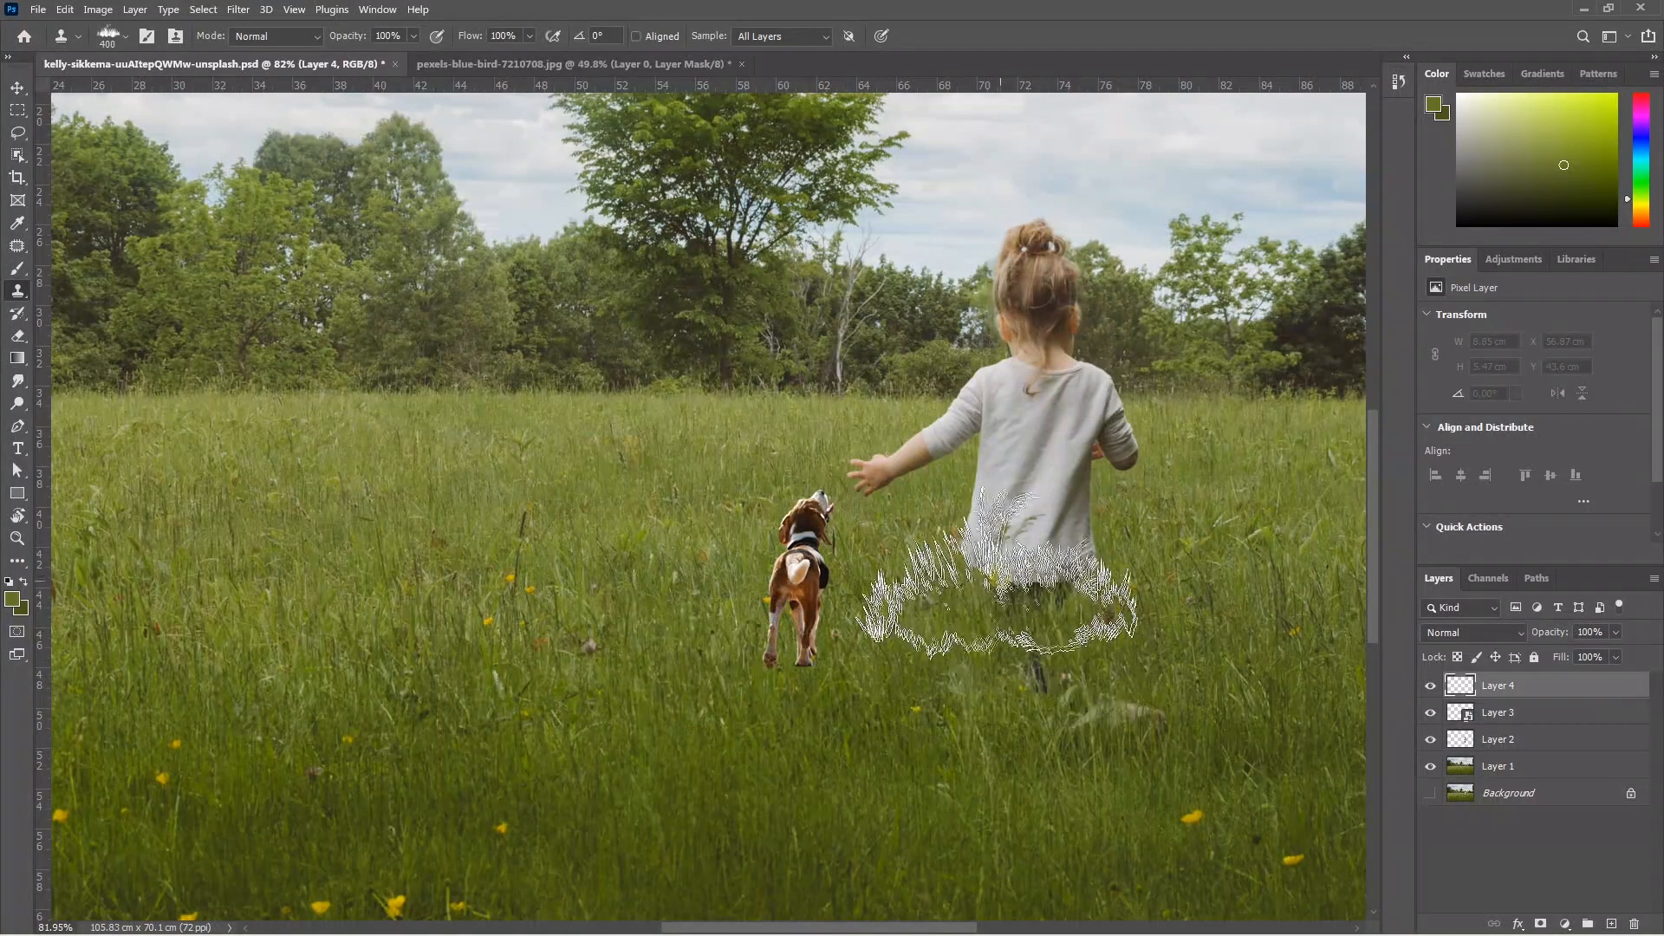
click(806, 609)
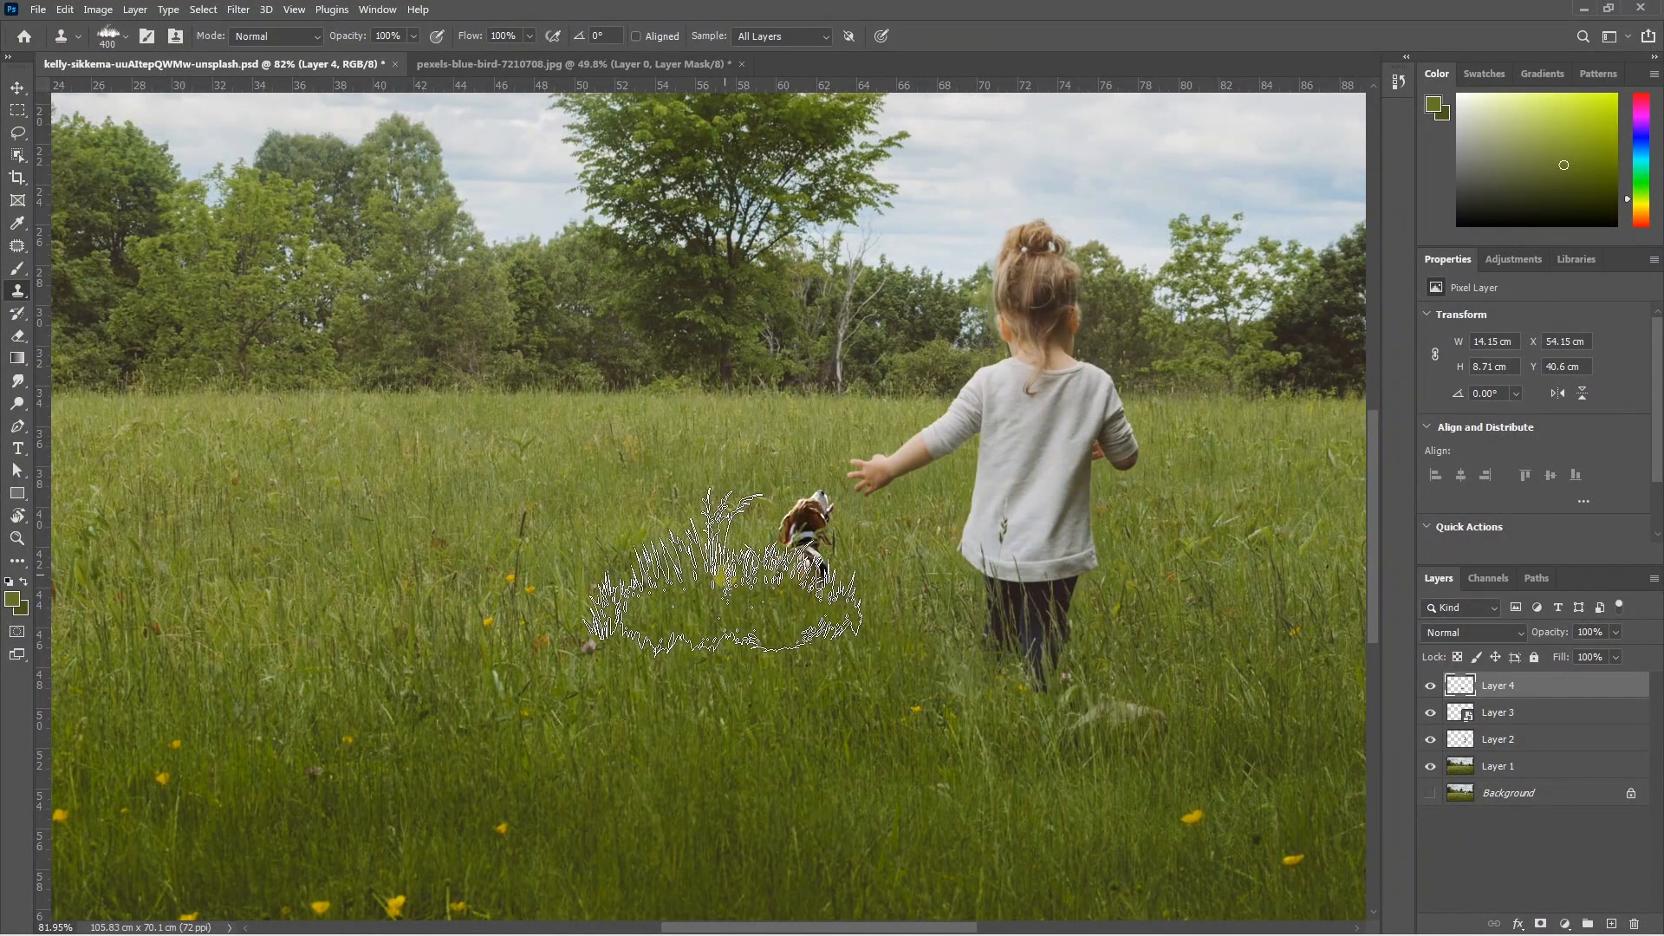
key(ctrl+0)
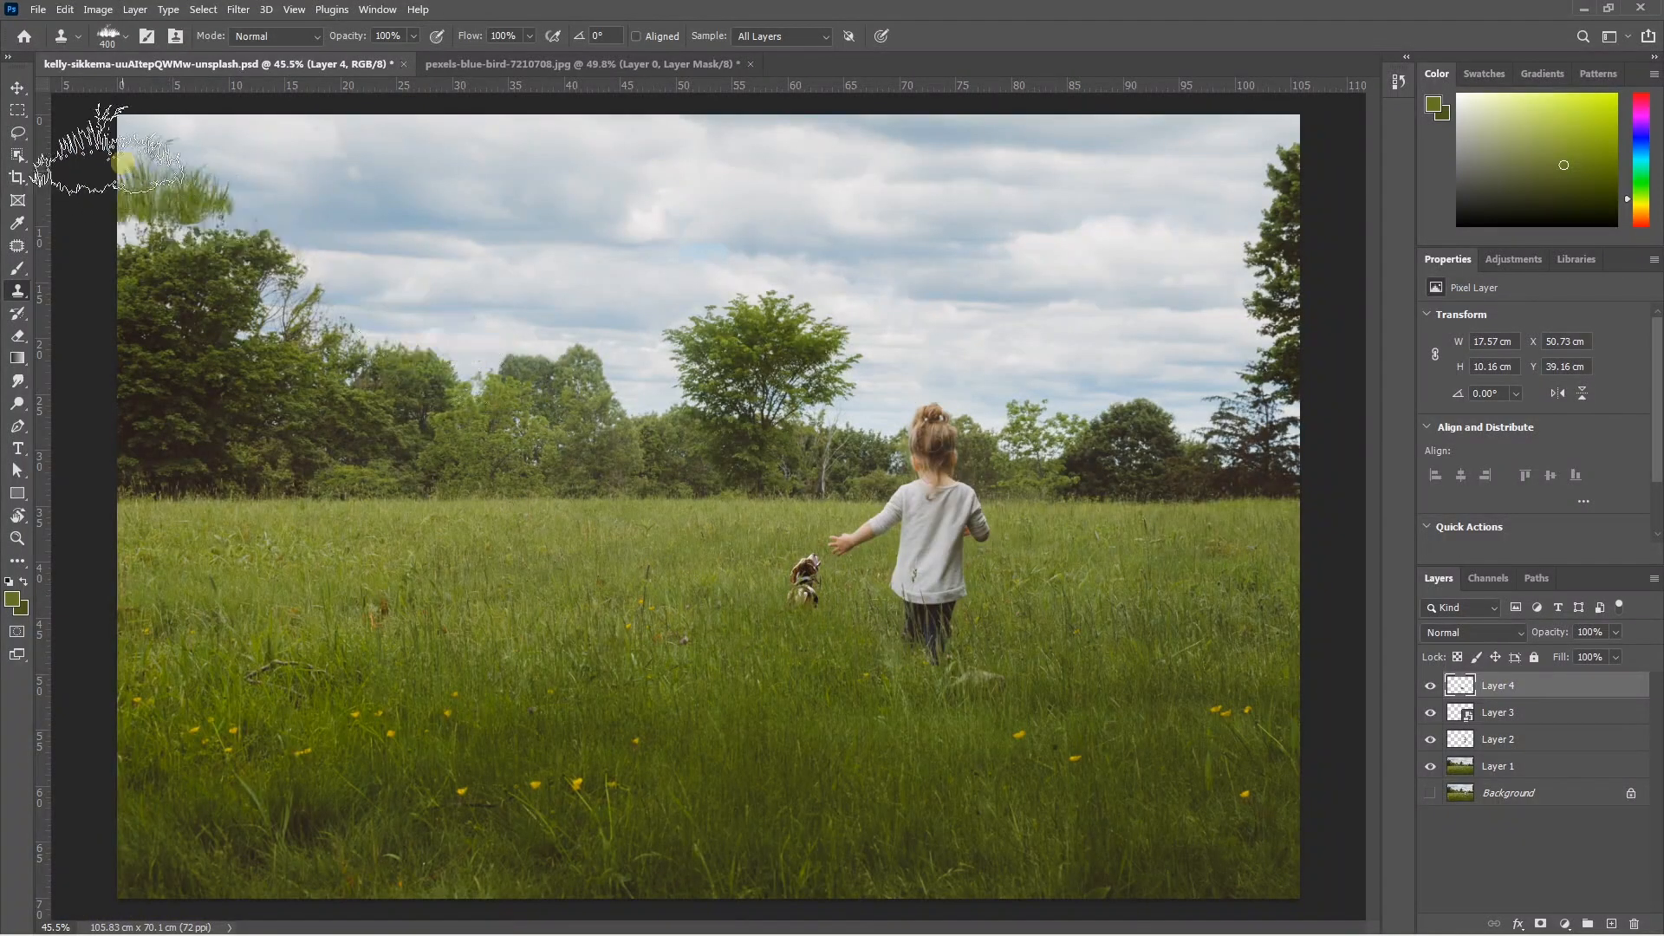
Step: Convert Layer 1, the meadow background, to a smart object
click(17, 87)
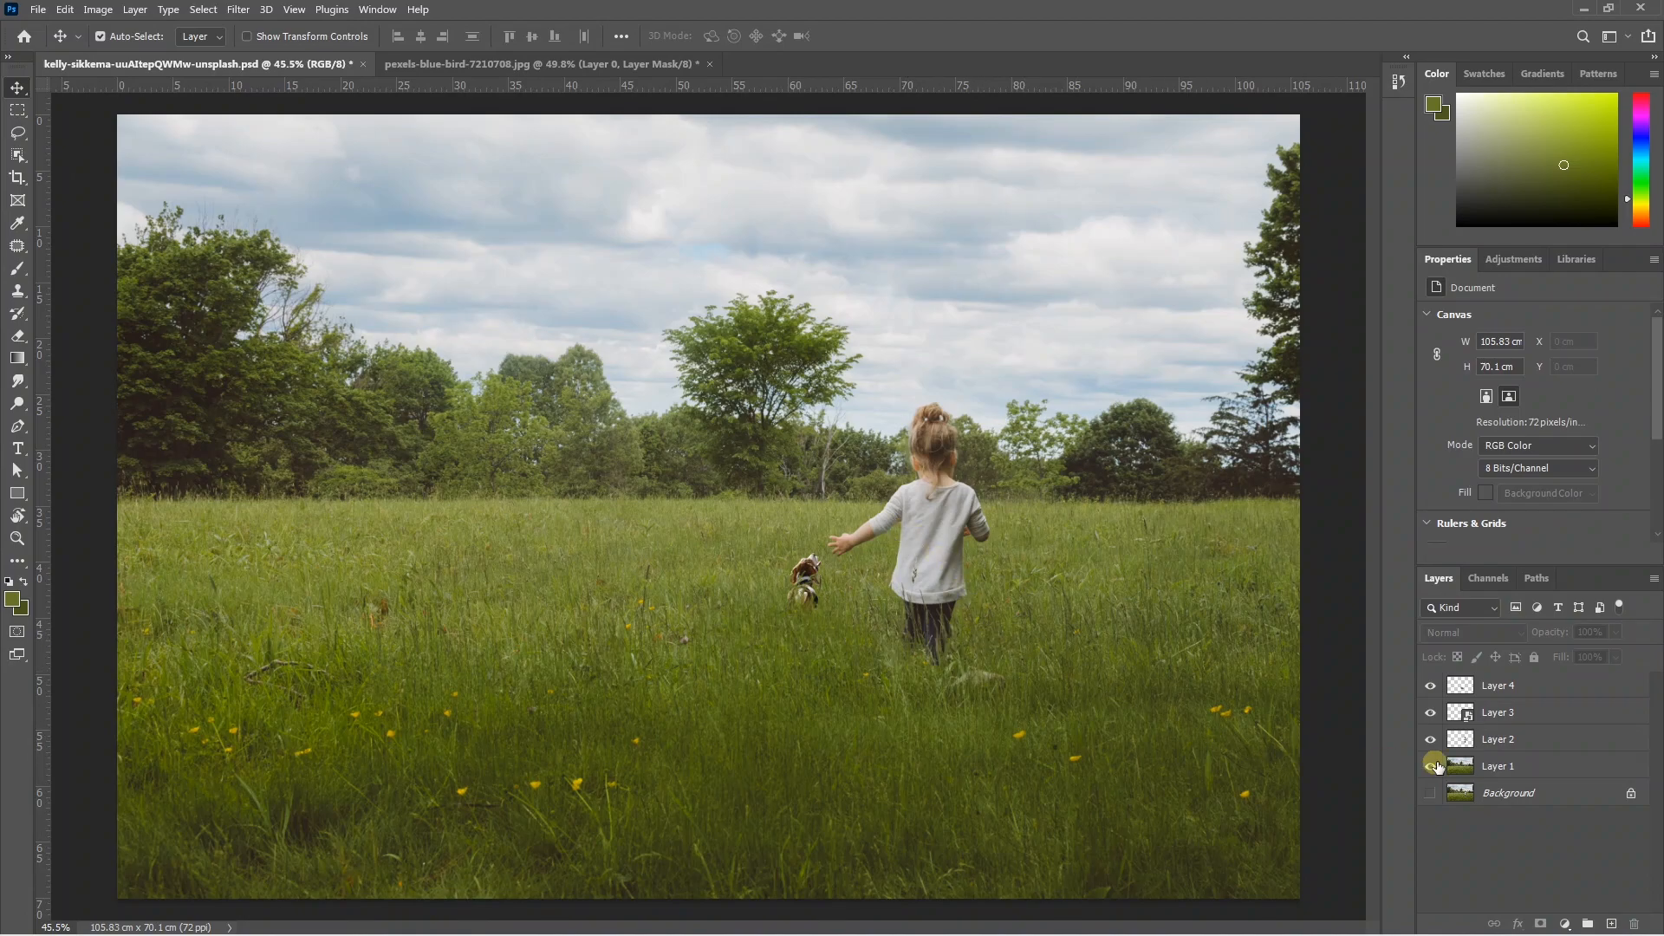
click(1500, 769)
right_click(1499, 769)
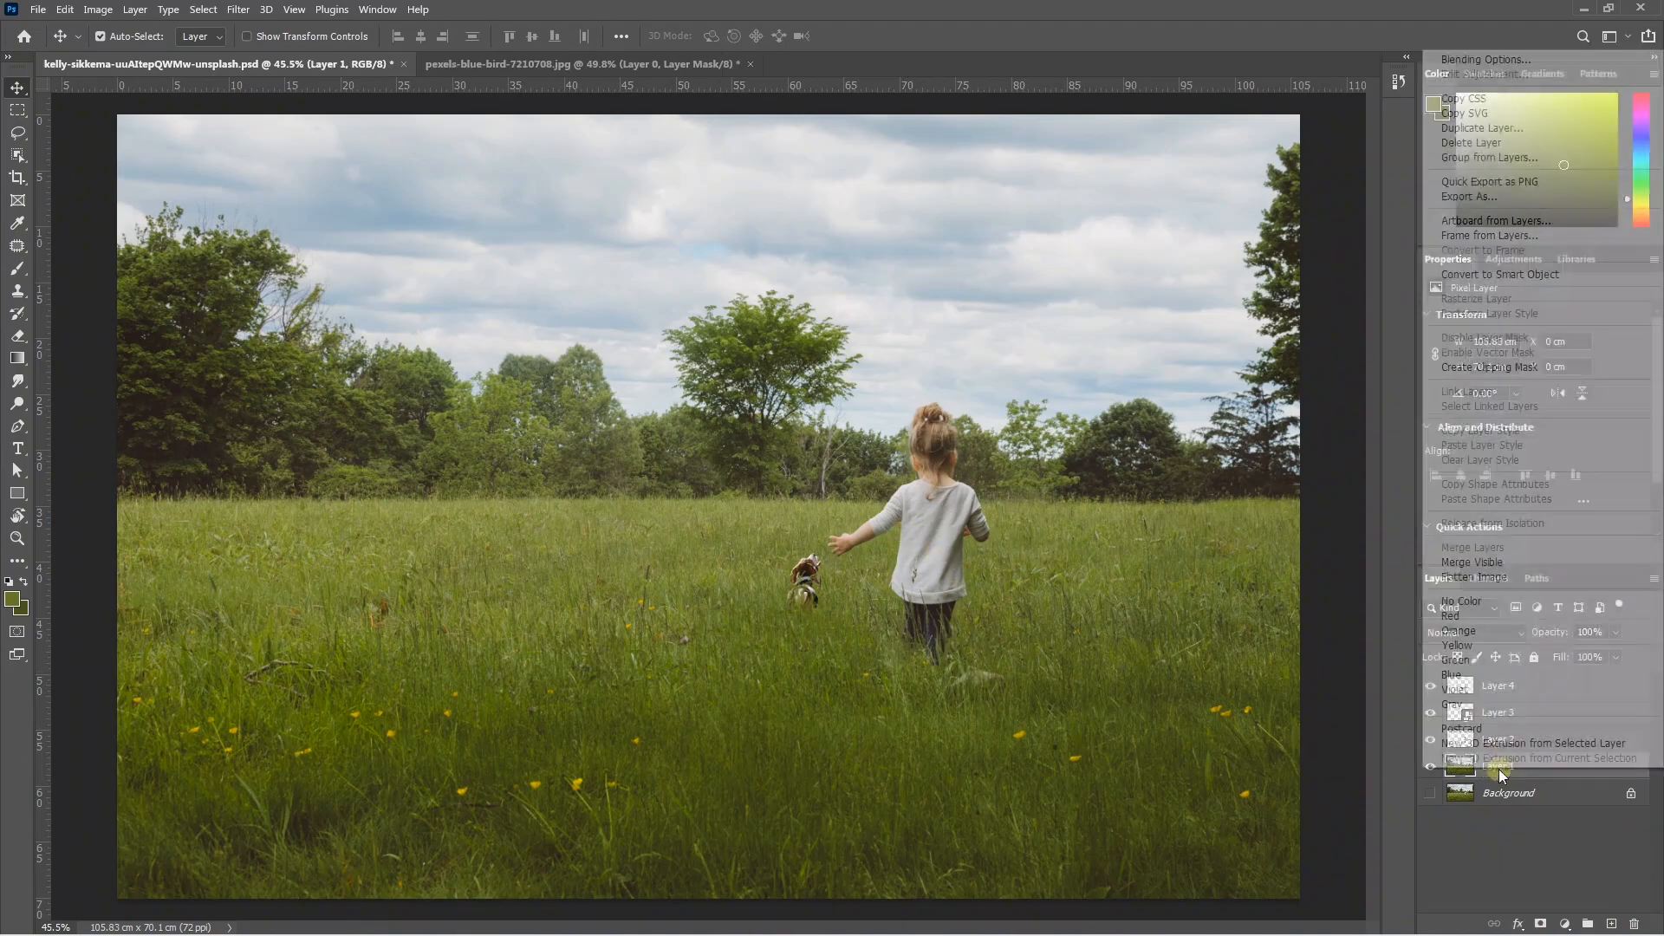
click(1503, 274)
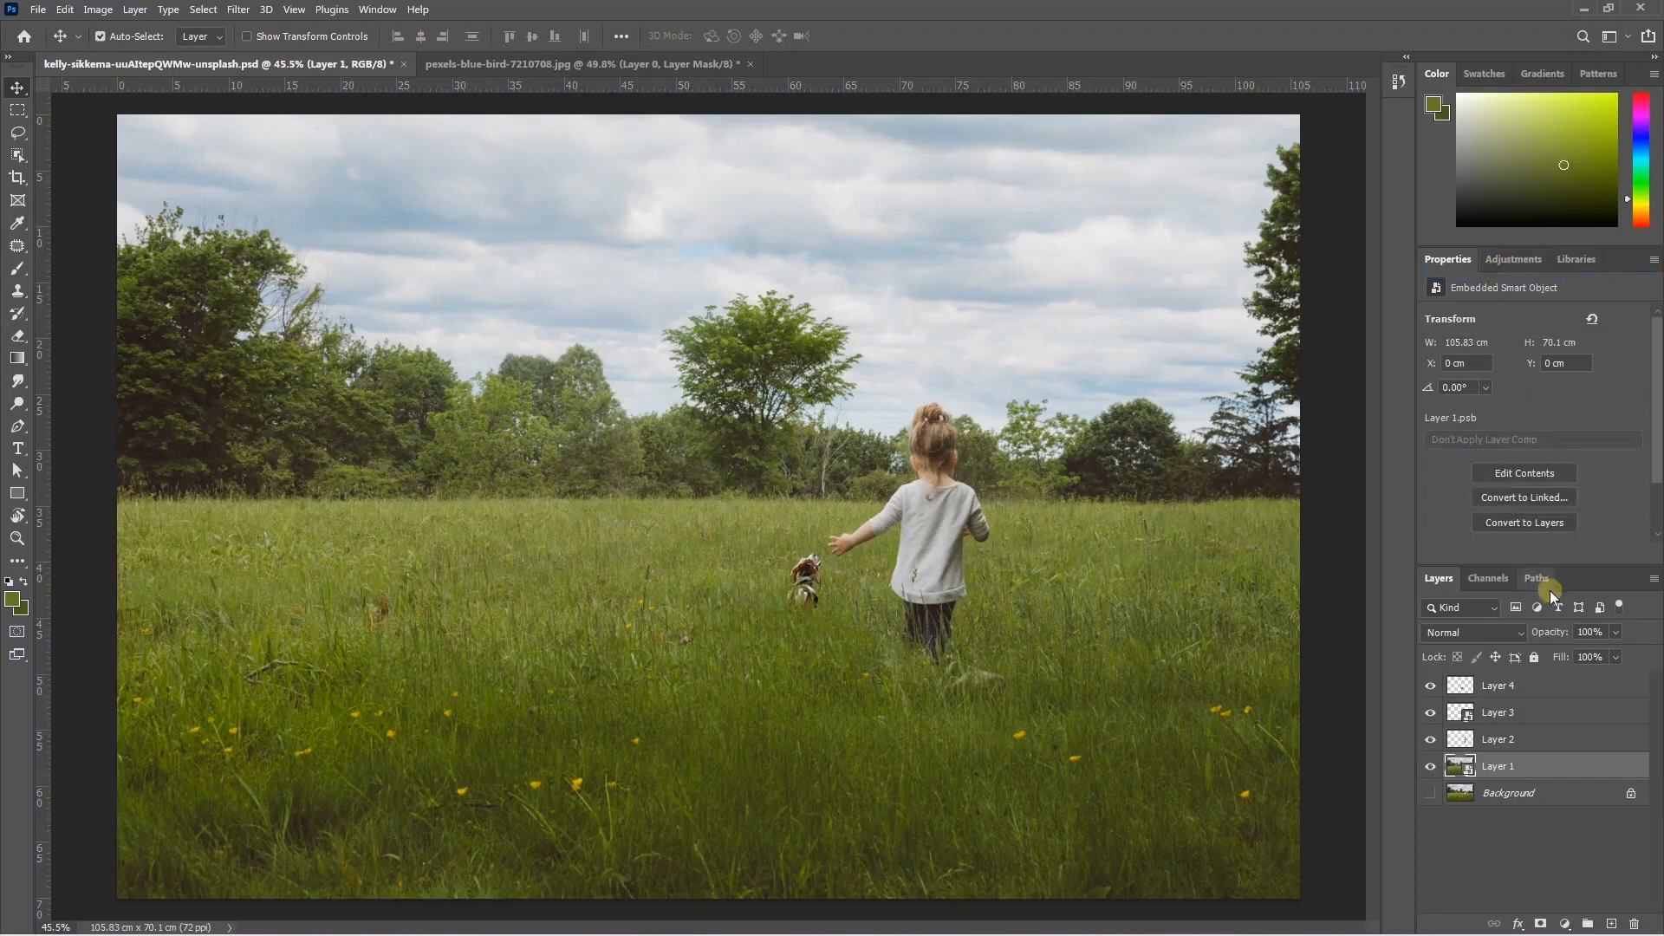
Step: Add a Tilt-Shift blur to the meadow layer and centre it in the grass beside the girl's legs
click(236, 9)
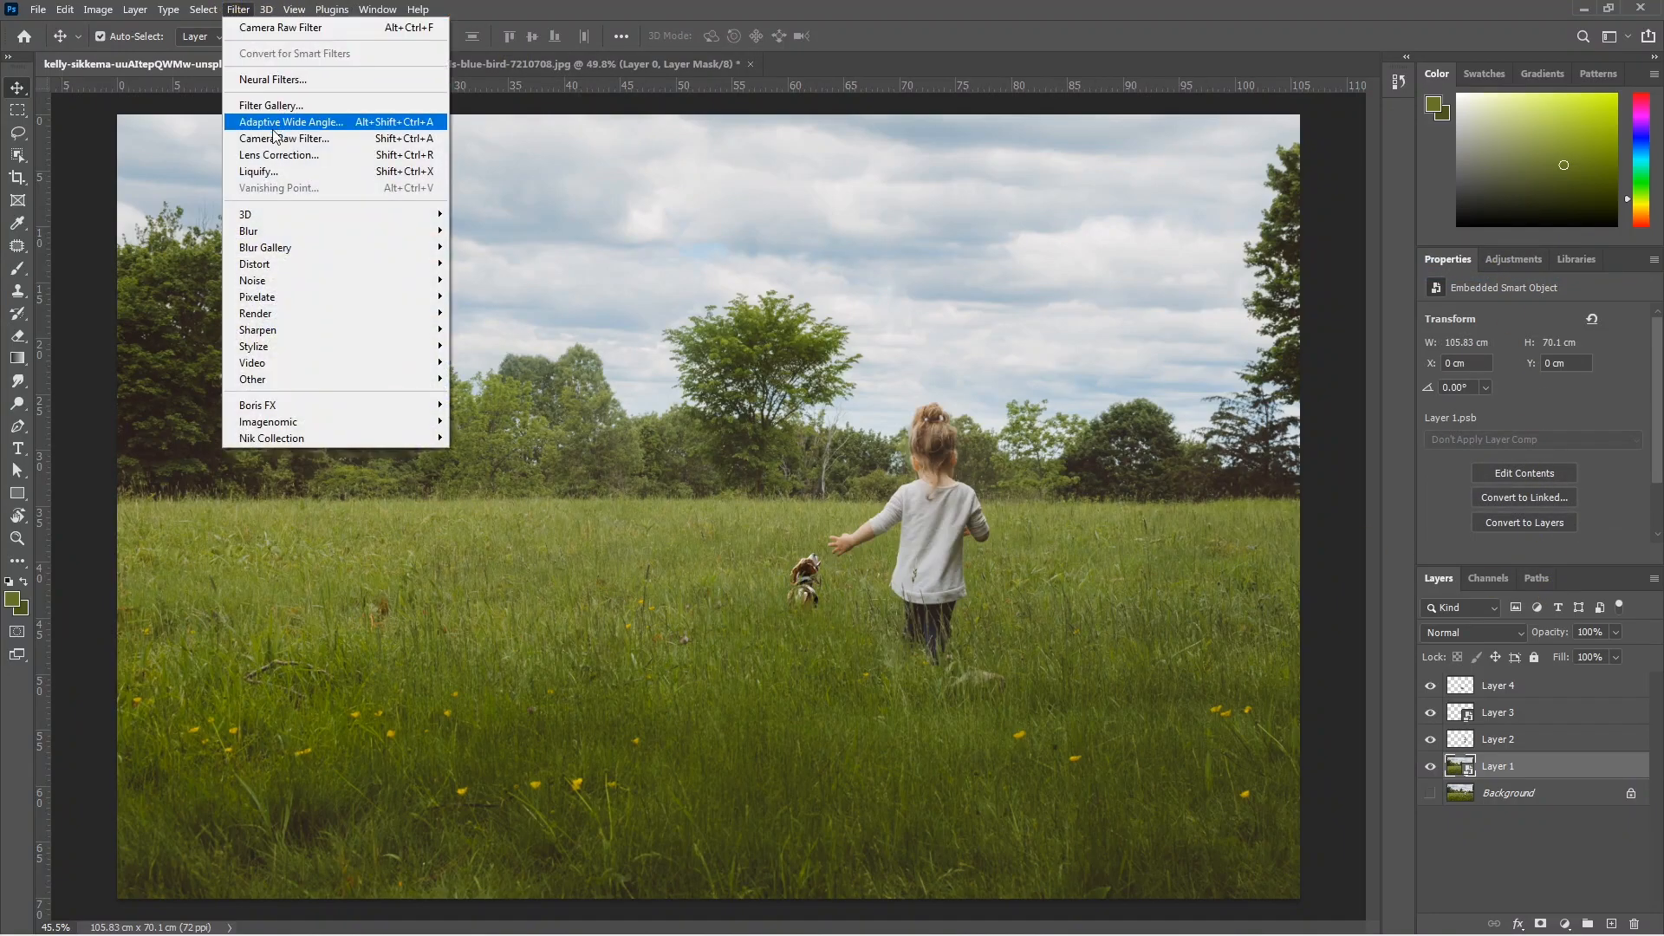
mouse_move(303, 251)
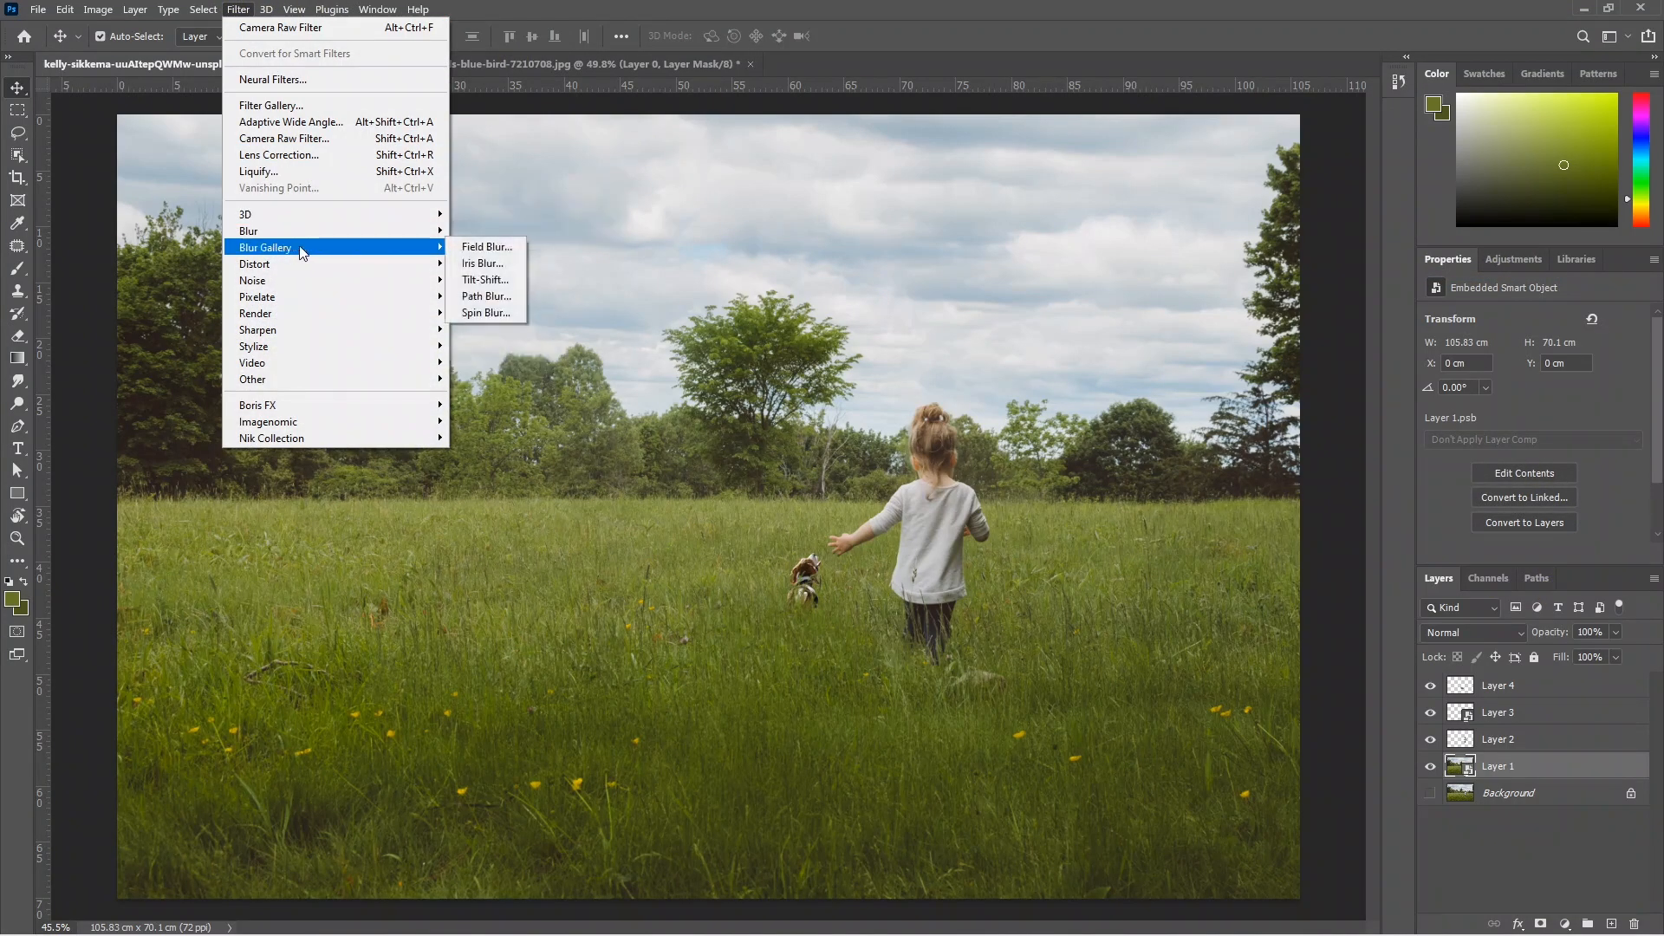
click(484, 279)
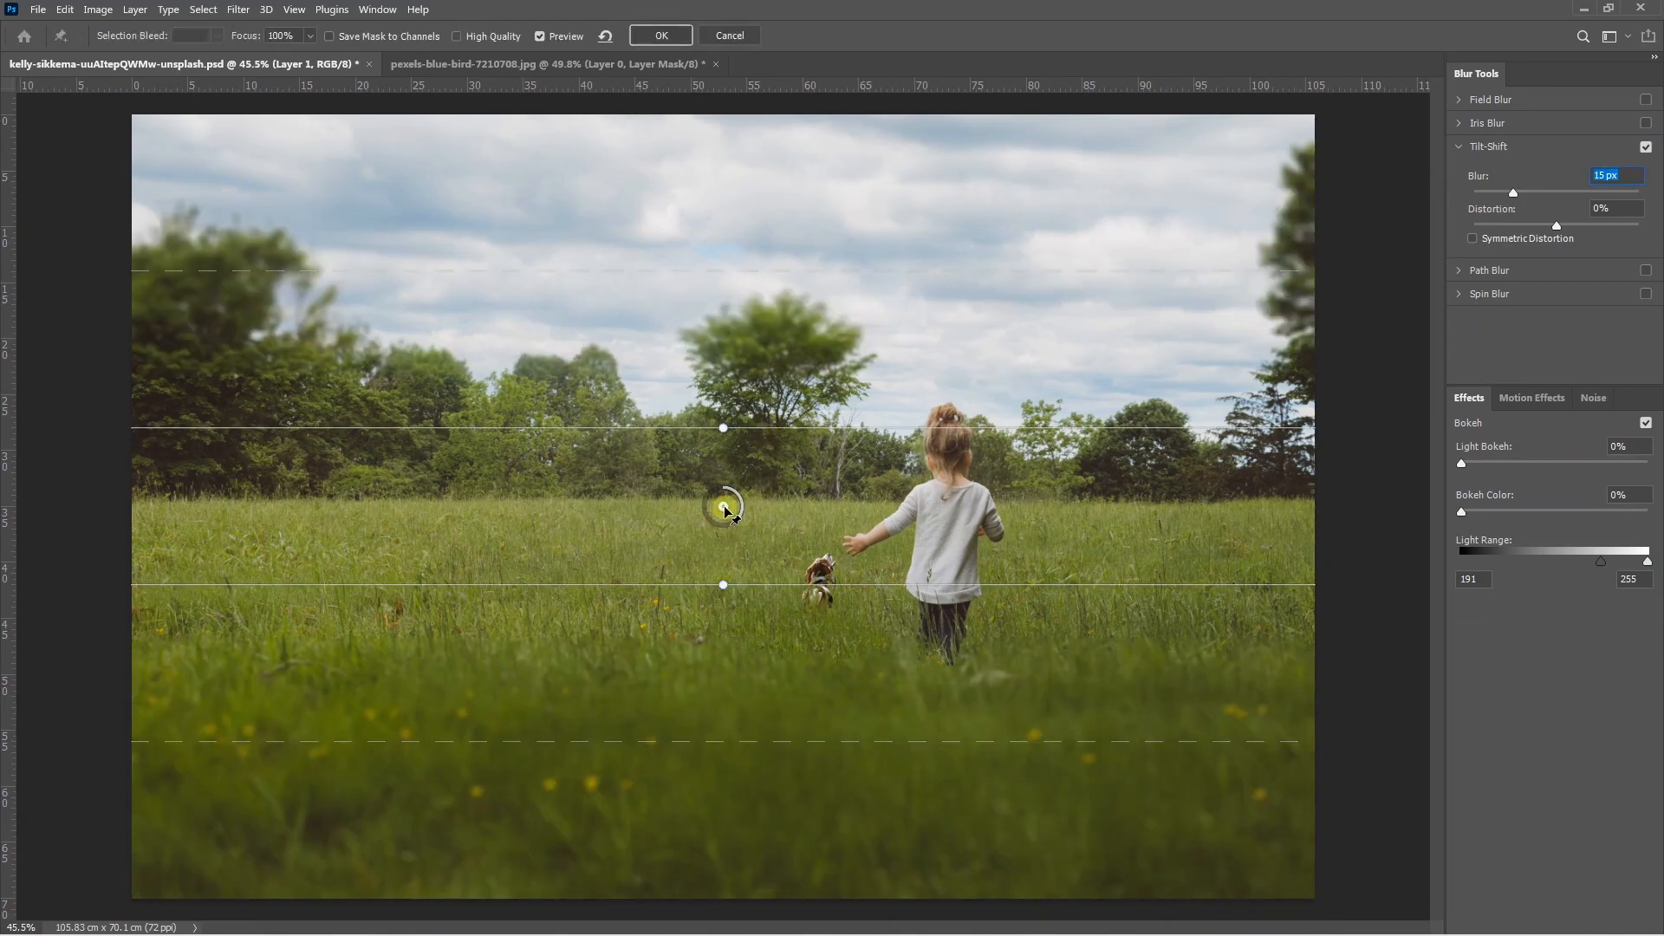
drag(723, 509, 893, 632)
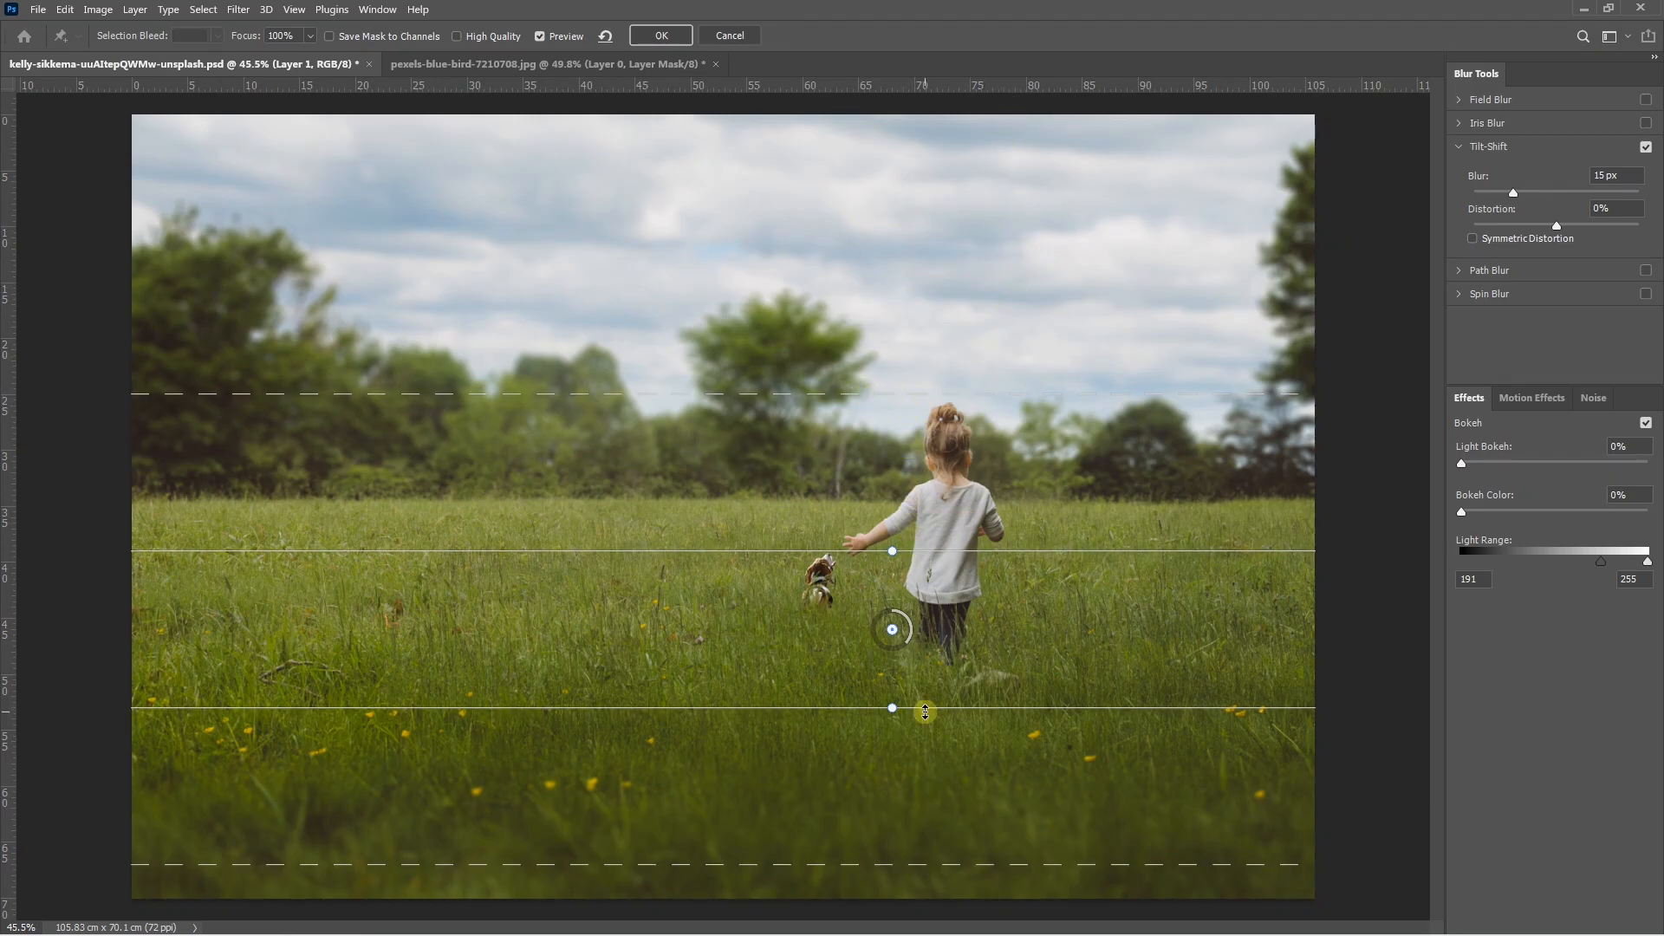
Step: Widen the Tilt-Shift sharp zone and its upper transition, and set the blur to 223 px
mouse_move(936, 550)
mouse_down()
mouse_move(936, 526)
mouse_move(909, 545)
mouse_up()
drag(924, 707, 932, 763)
drag(917, 383, 922, 322)
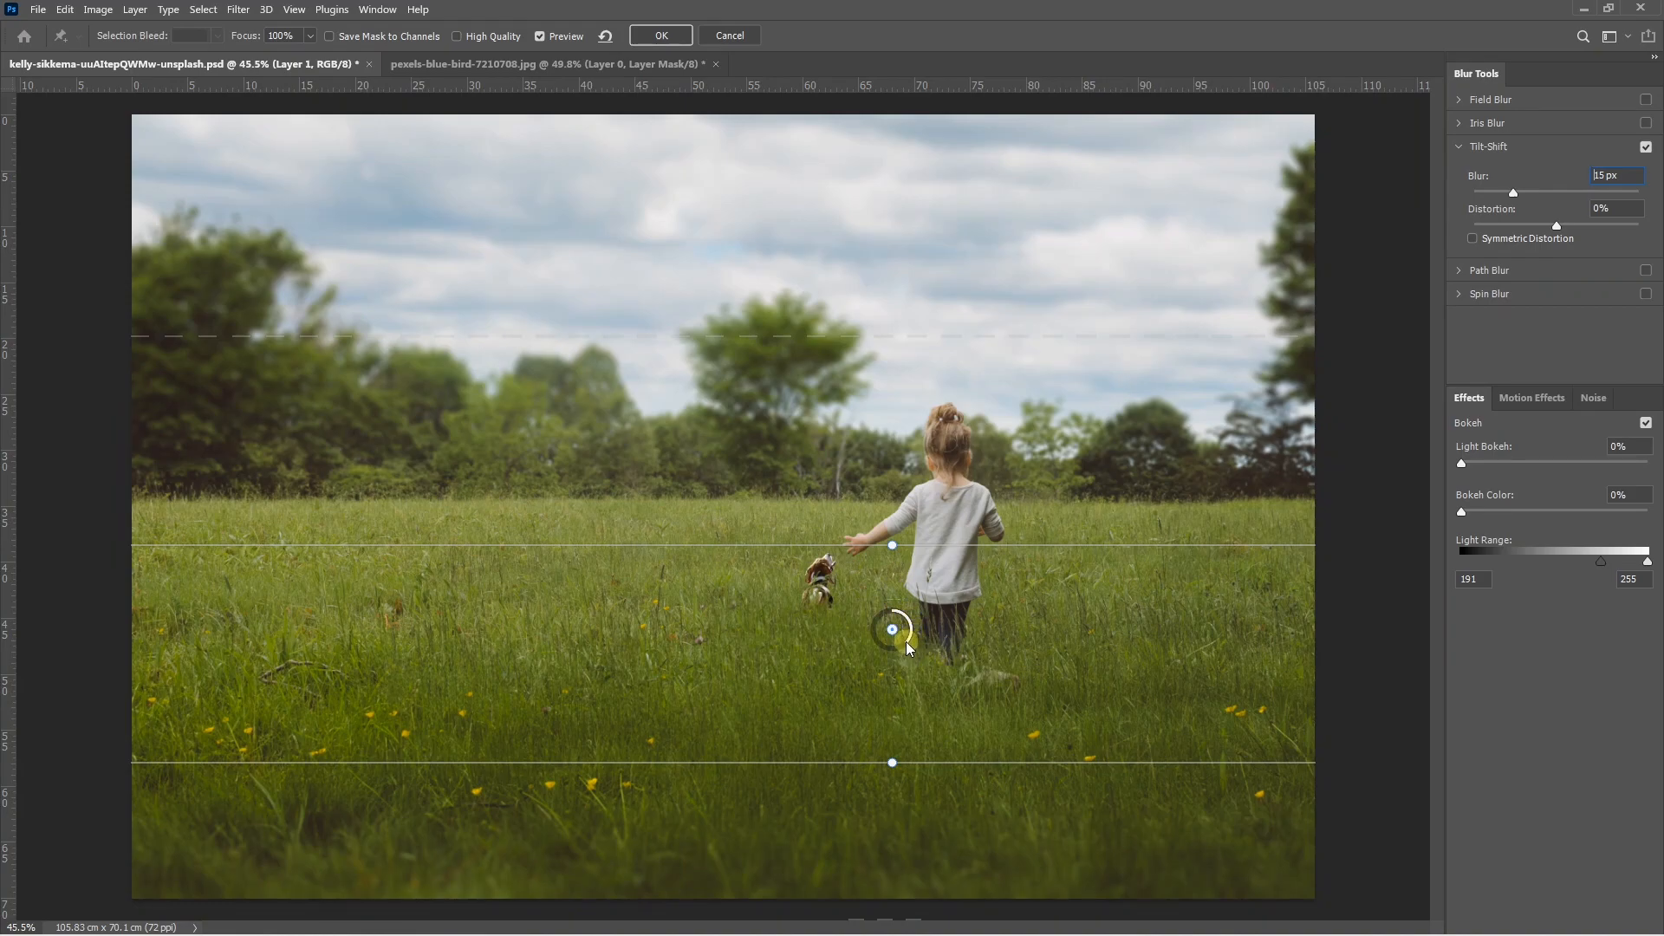
mouse_move(905, 642)
mouse_down()
mouse_move(866, 622)
mouse_move(896, 635)
mouse_up()
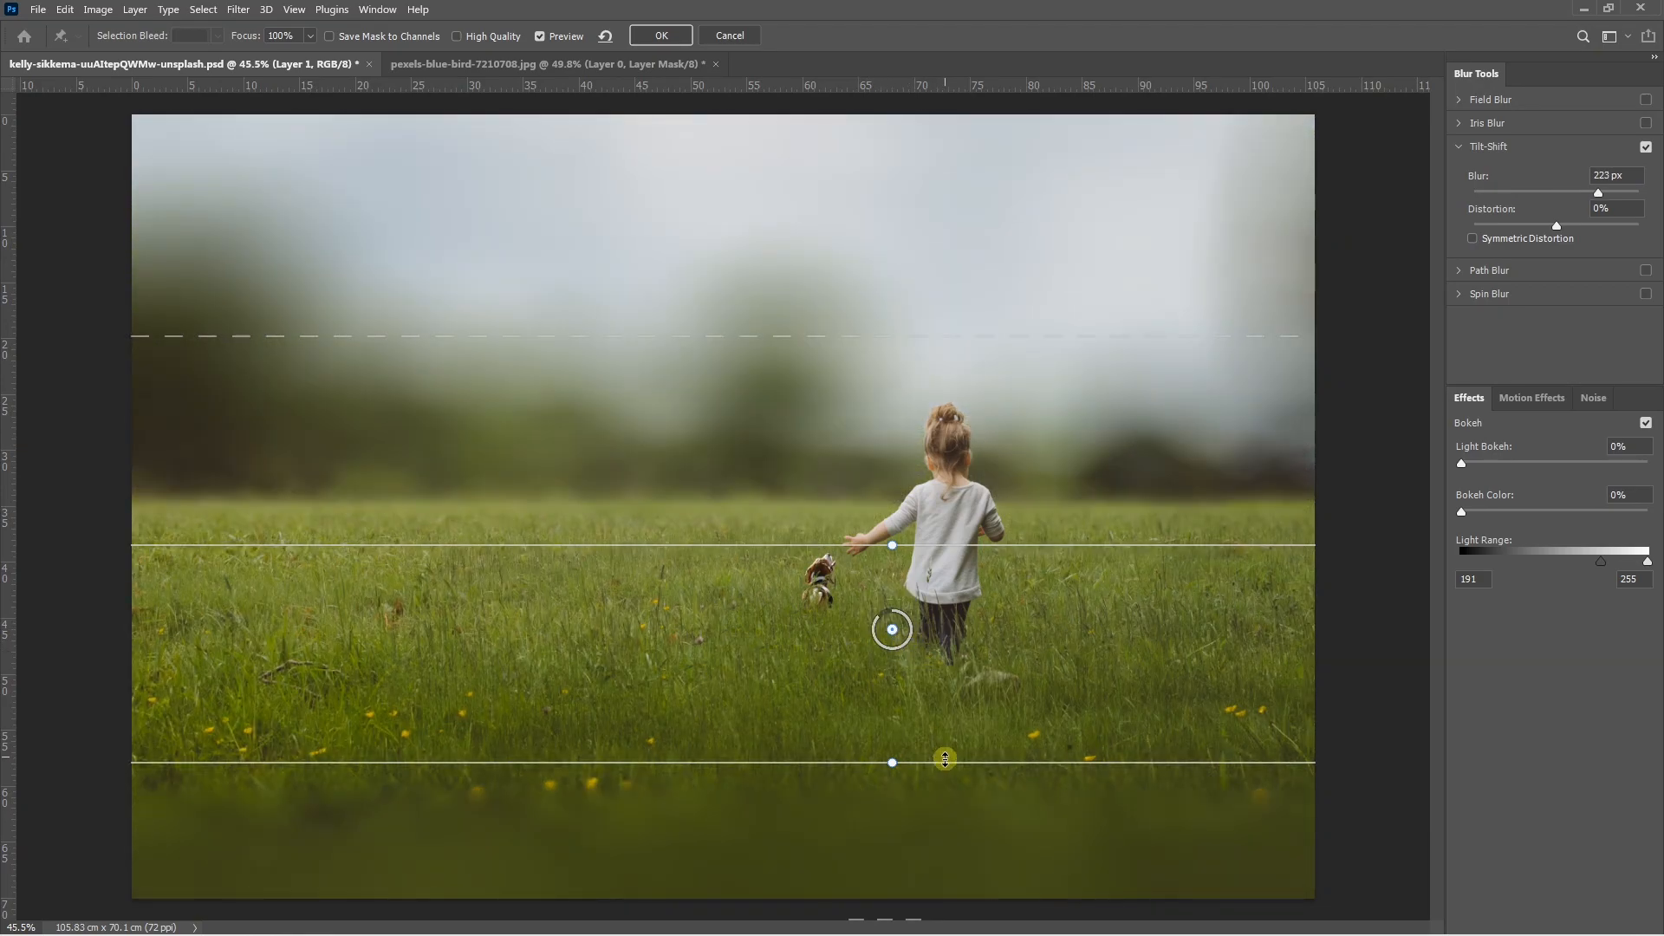
Step: Stretch the lower blur transition far below the photo's edge and adjust both edges of the sharp zone slightly upward
scroll(962, 684, down, 2)
scroll(962, 687, down, 3)
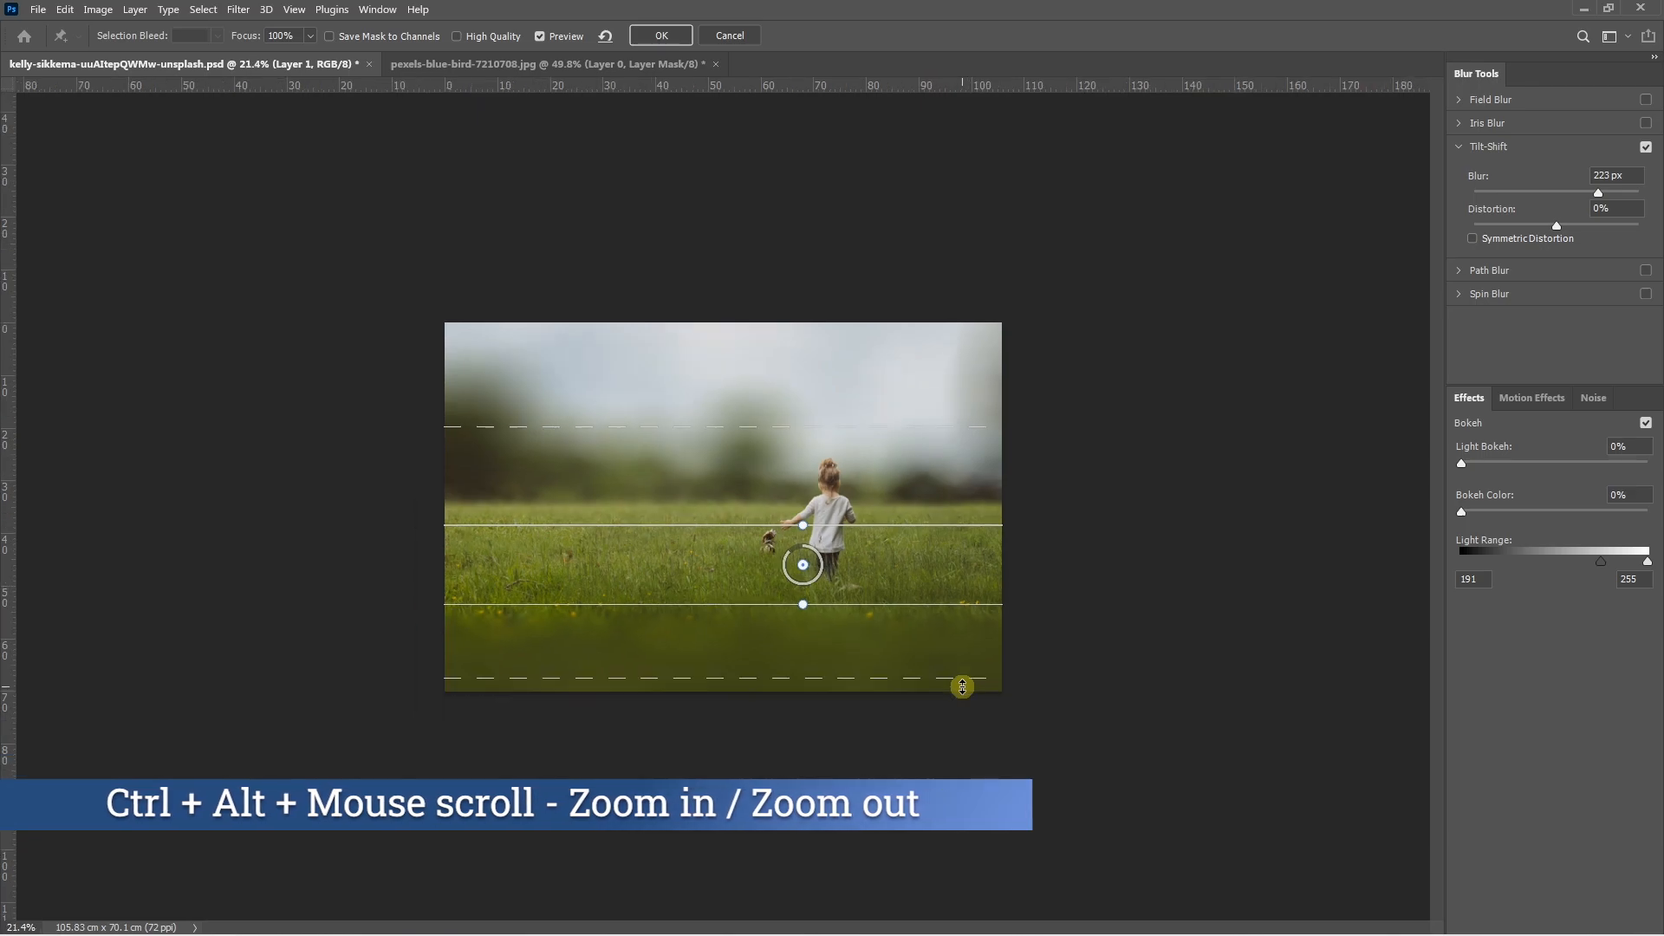
drag(821, 679, 827, 874)
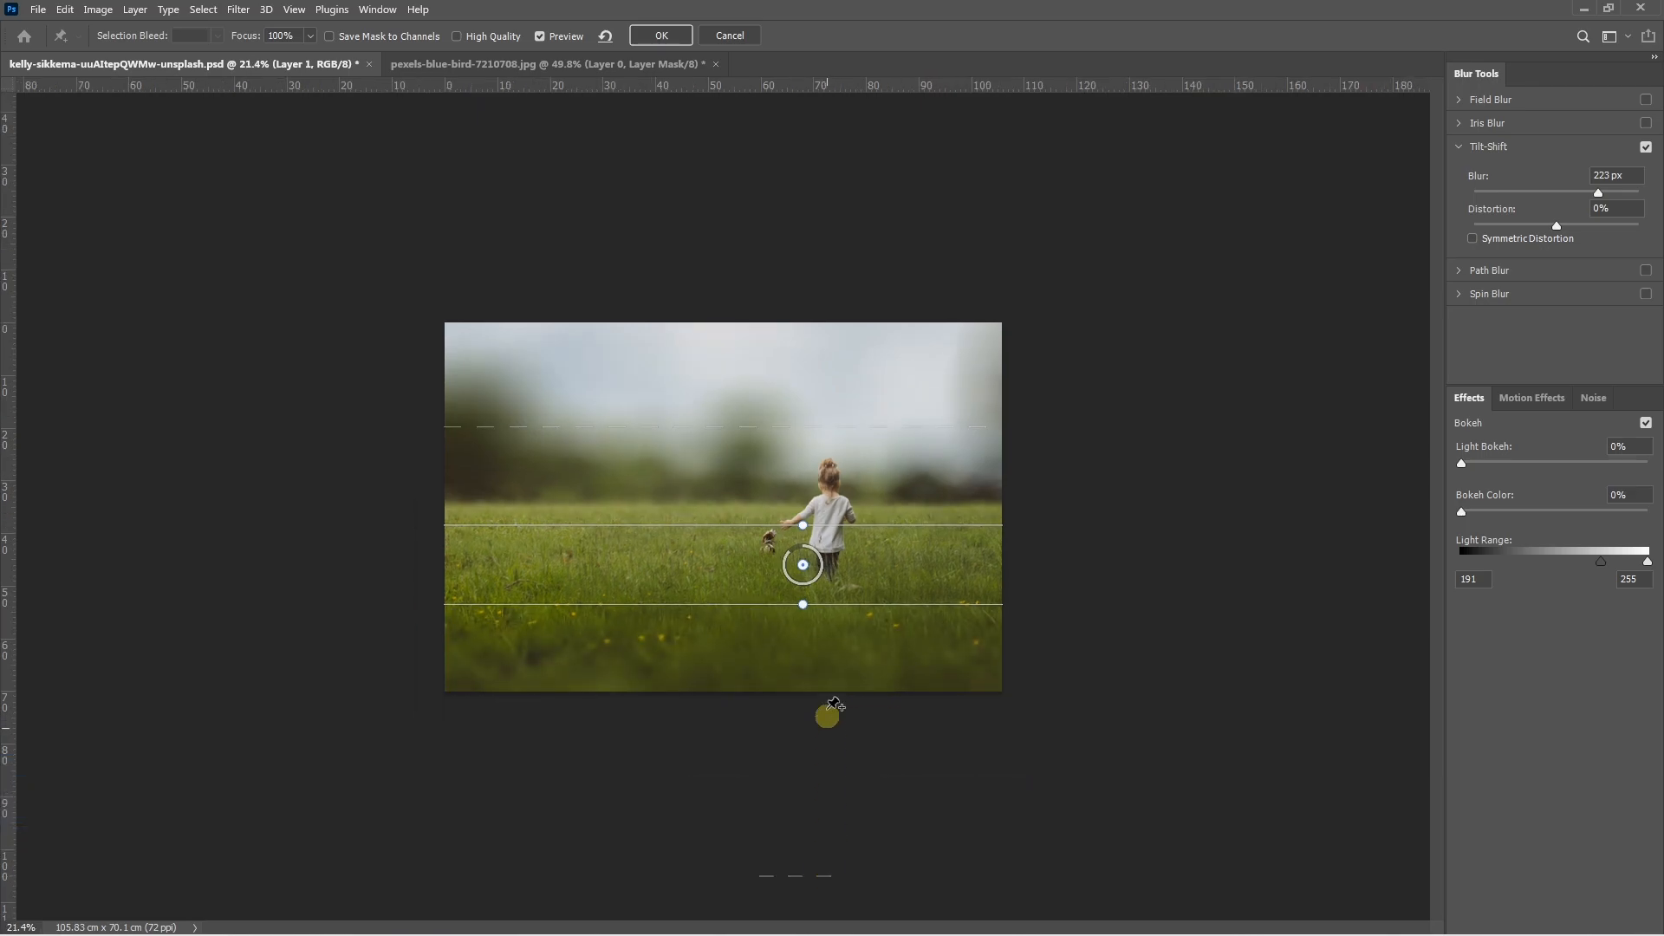
mouse_move(842, 603)
mouse_down()
mouse_move(840, 583)
mouse_move(841, 598)
mouse_up()
drag(858, 528, 858, 522)
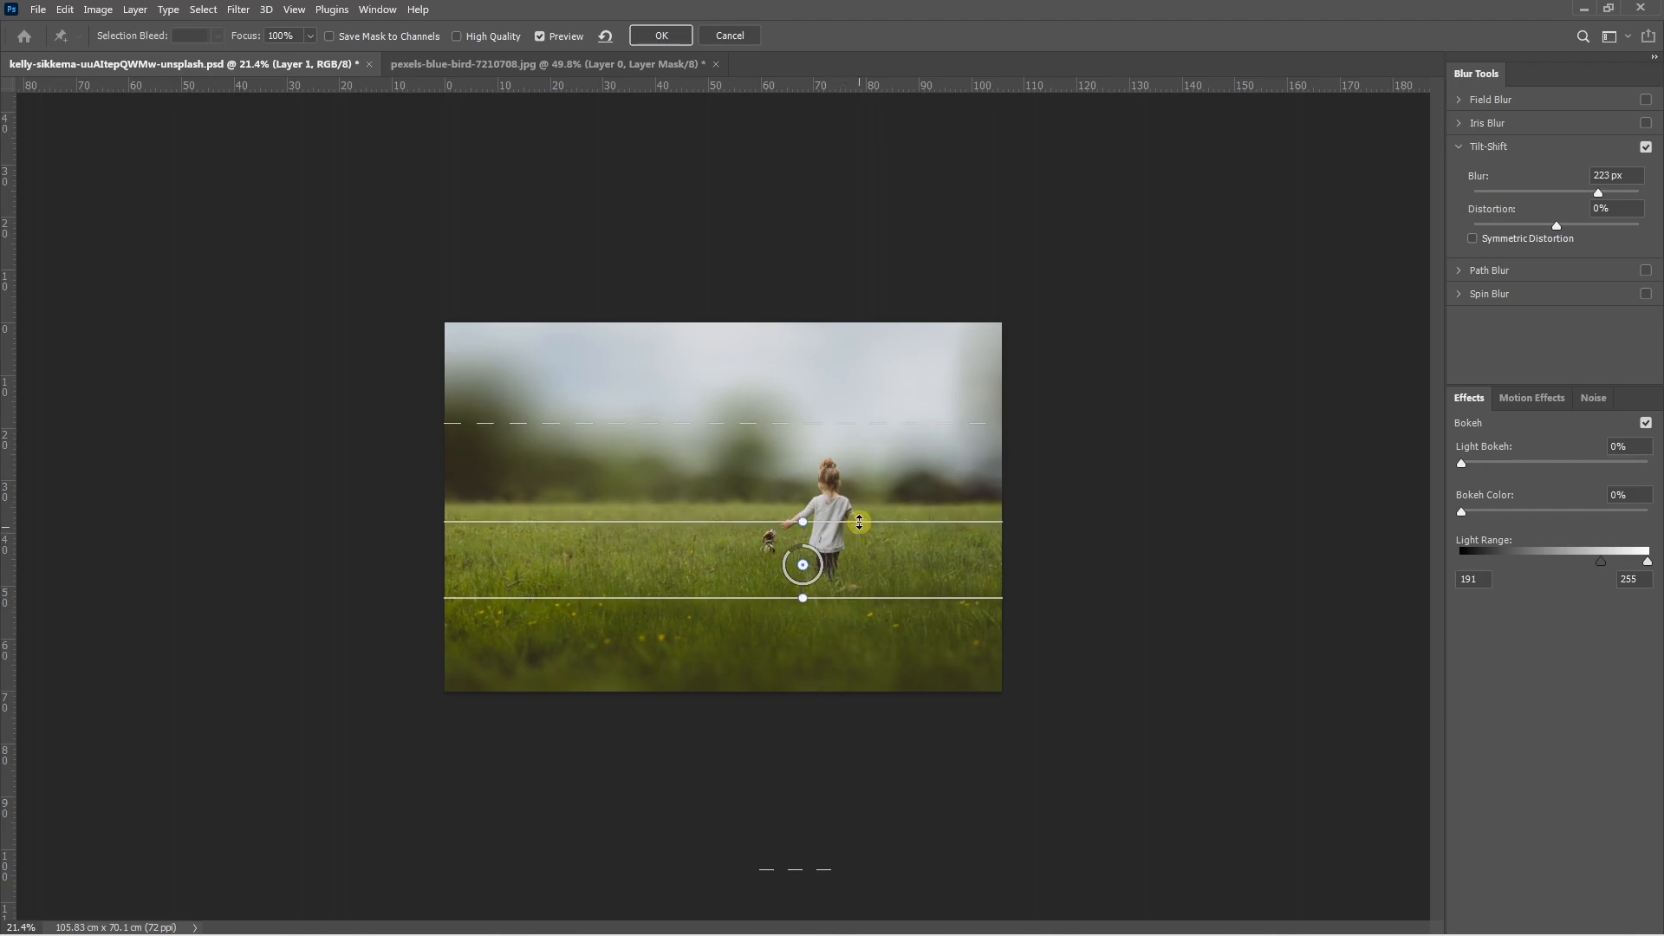
Step: Lower the upper edge of the sharp zone to the girl's shirt hem and apply the blur in High Quality
scroll(858, 524, up, 5)
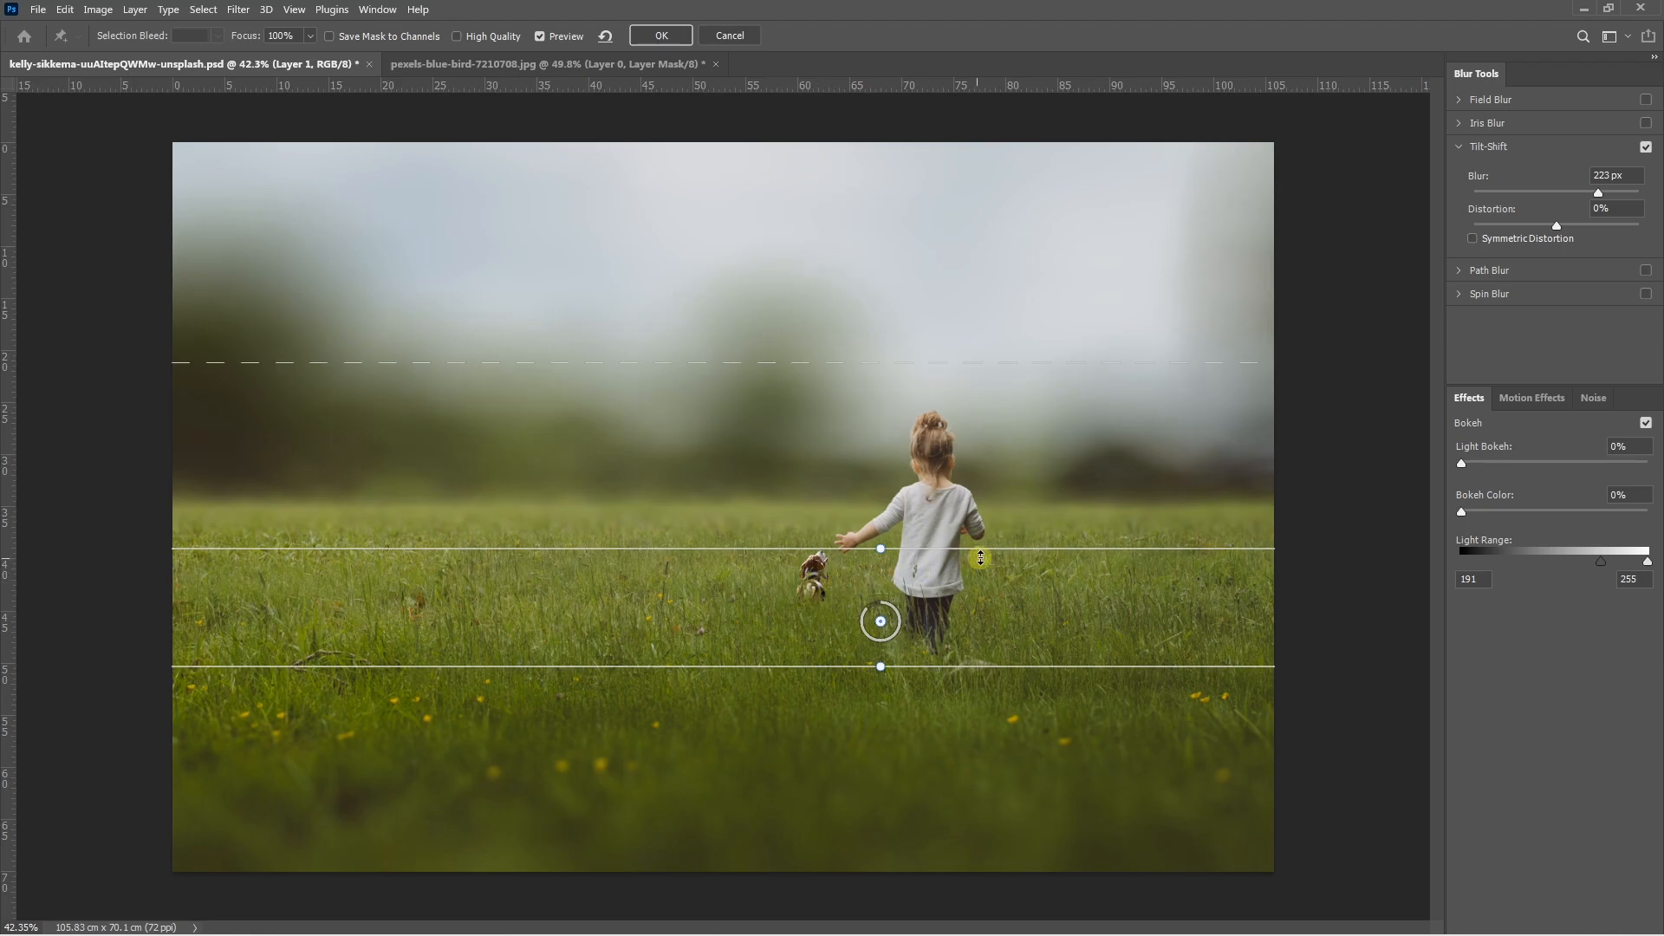
drag(988, 555, 991, 597)
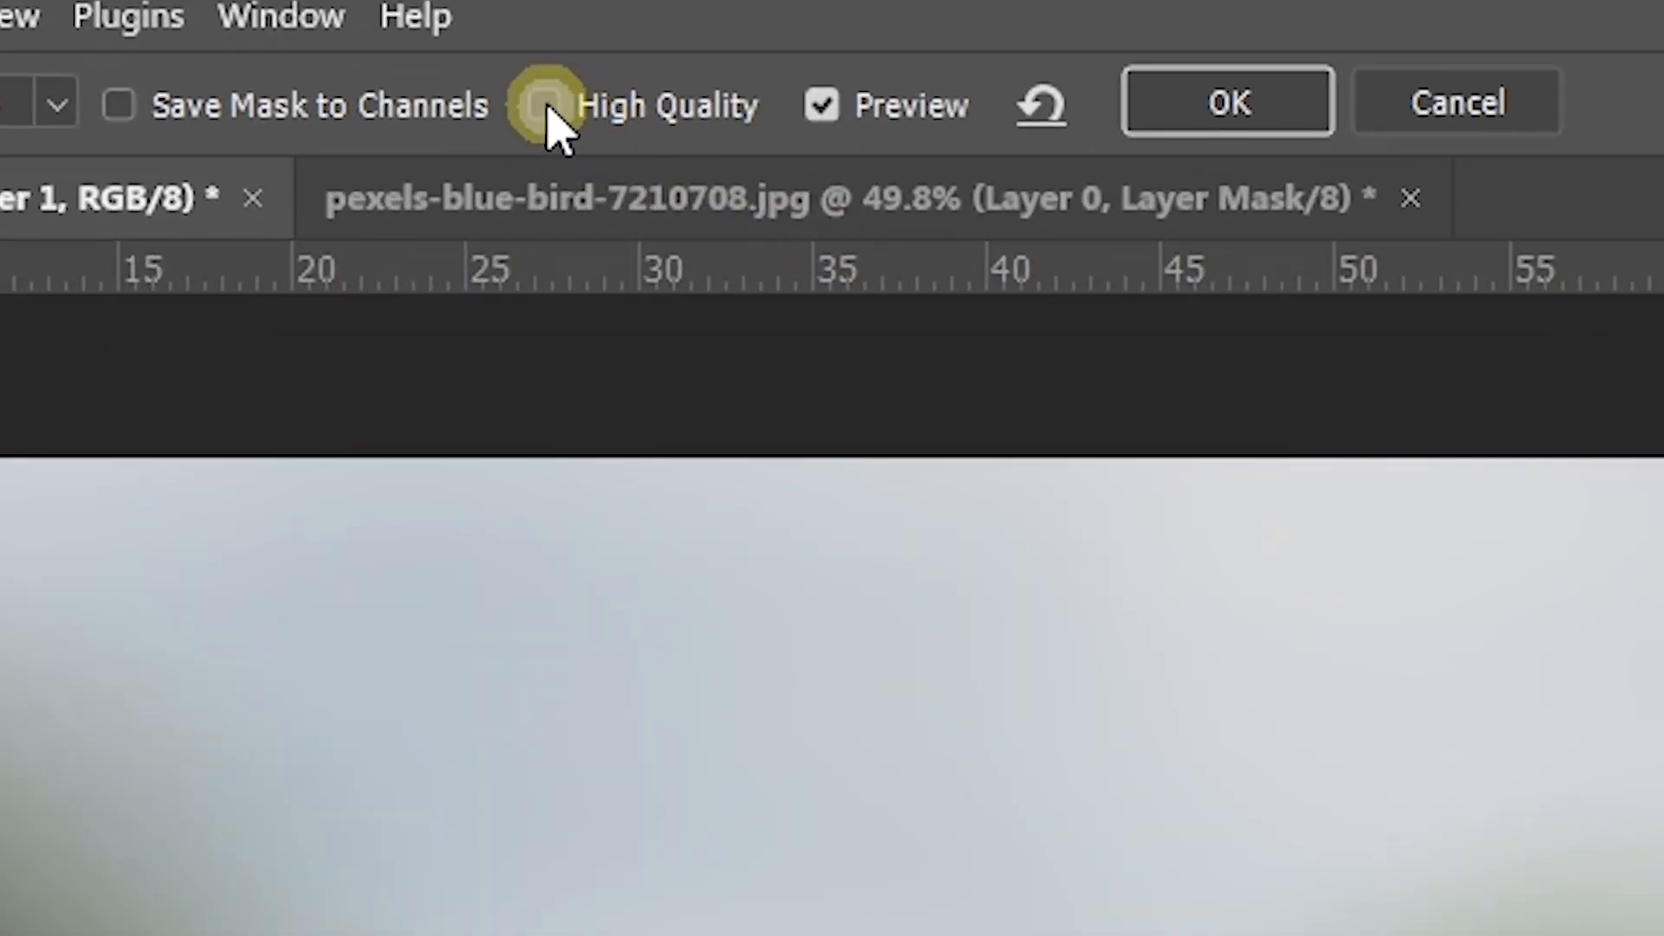
click(592, 117)
click(1196, 102)
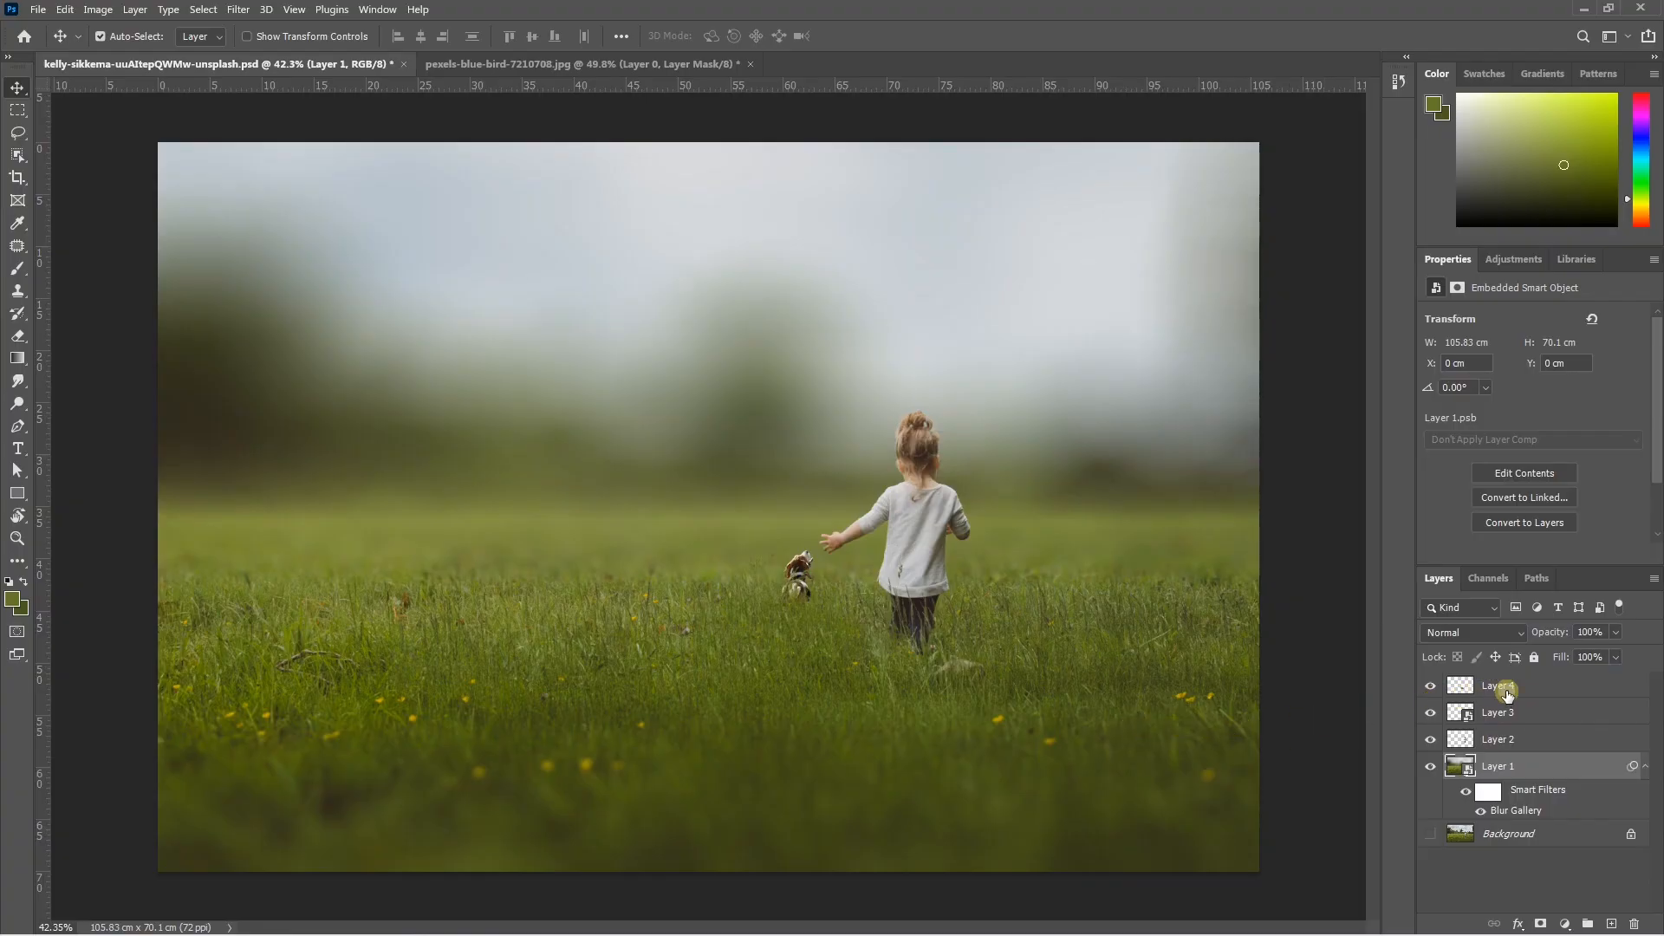
Step: Stamp all visible layers into a new merged layer above Layer 4 and convert it to a smart object
click(1506, 694)
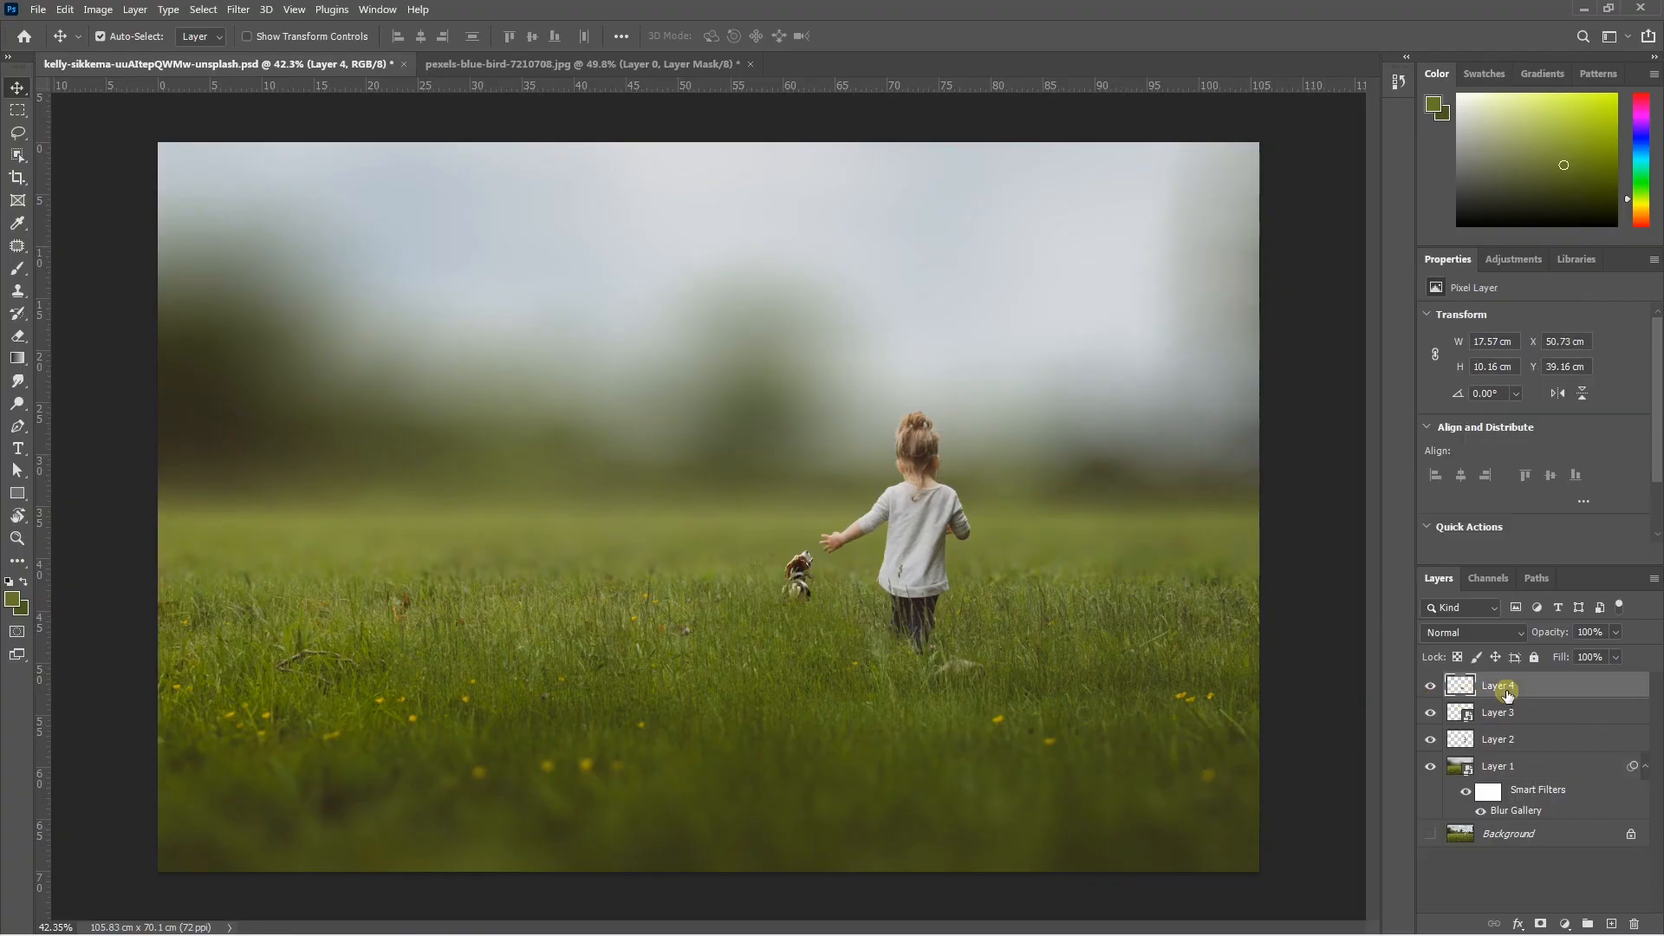
key(ctrl+shift+alt+e)
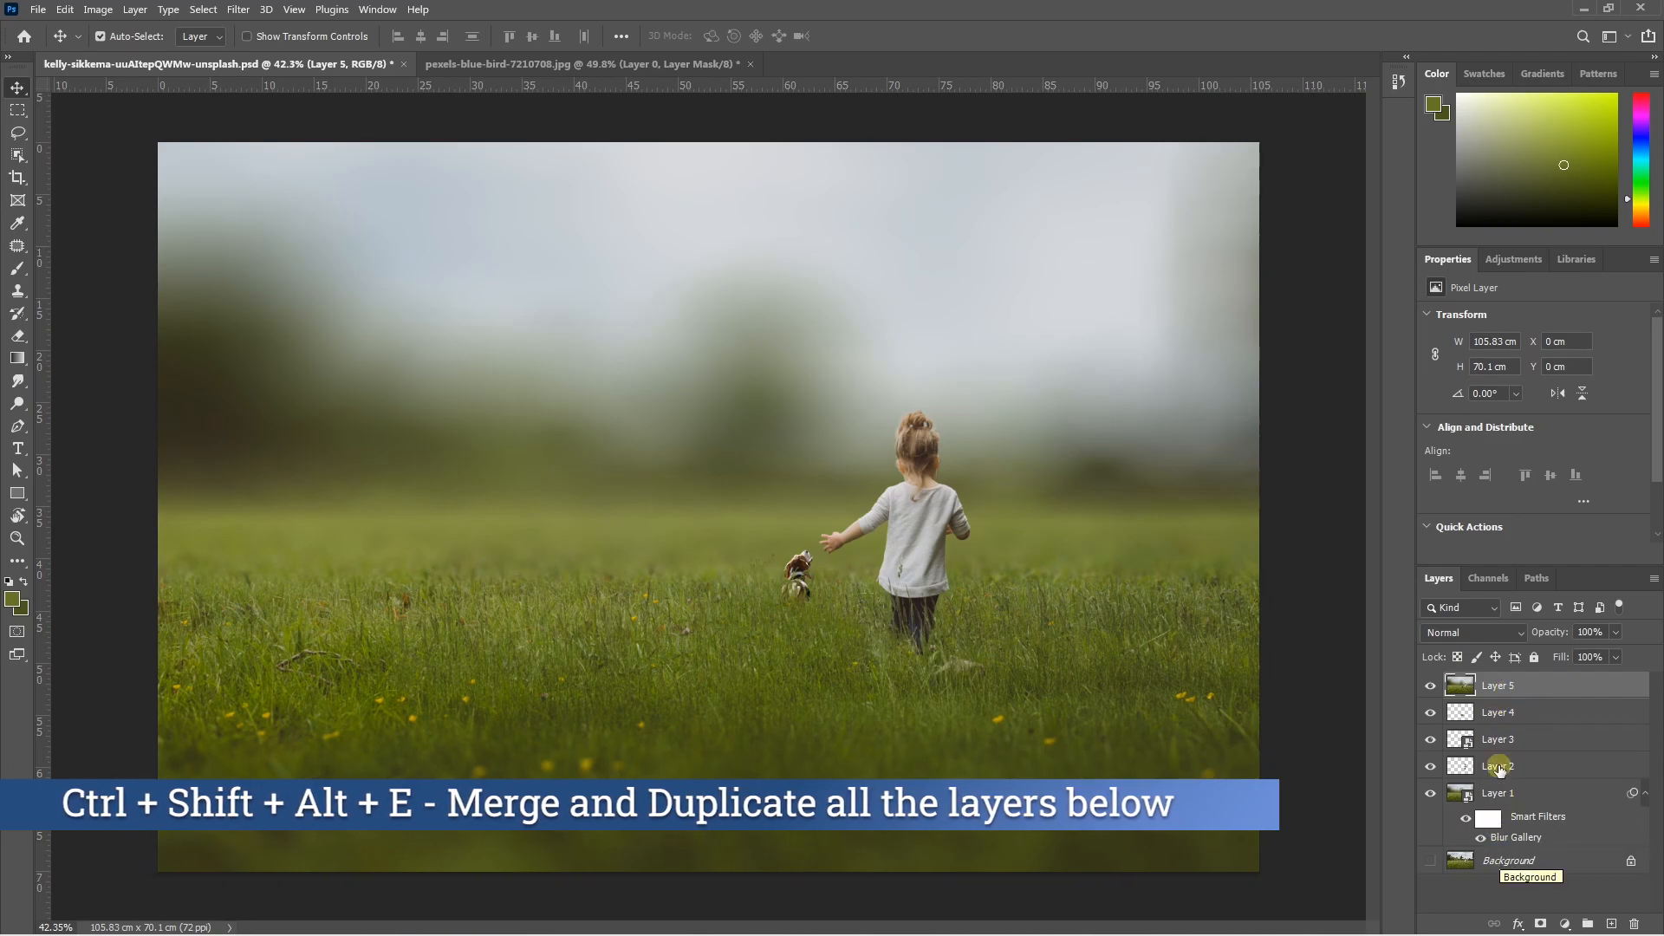
right_click(1502, 690)
click(1346, 442)
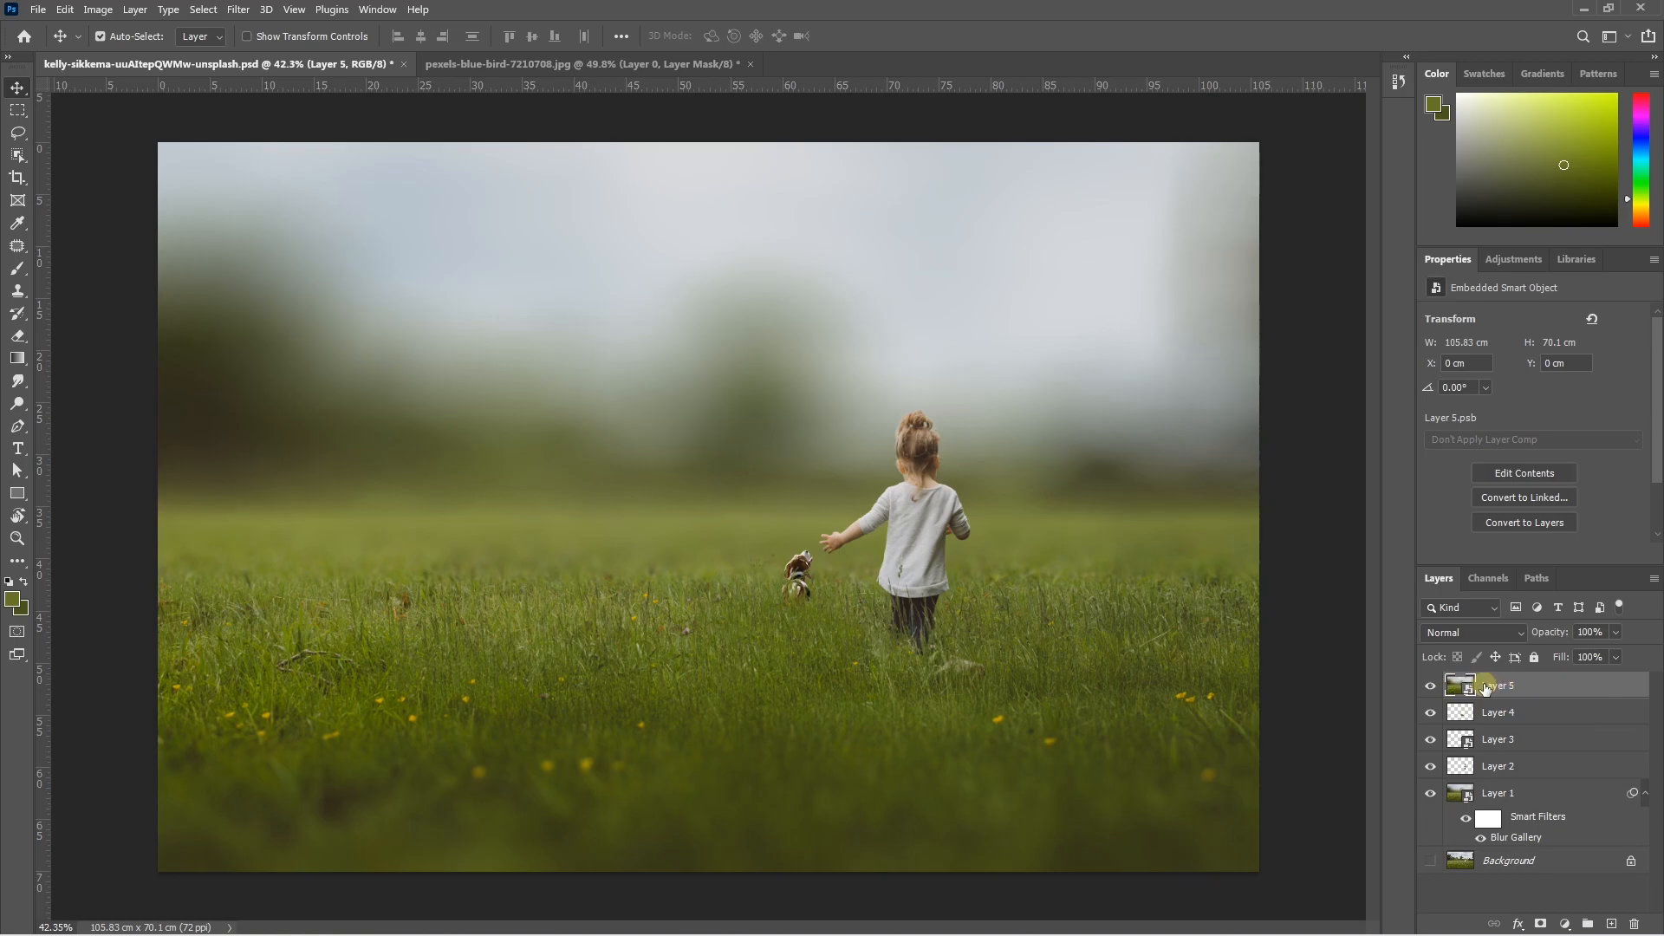
Step: Apply the Camera Raw filter to the merged smart object and set Temperature to -46 and Tint to -37
click(198, 10)
mouse_move(237, 10)
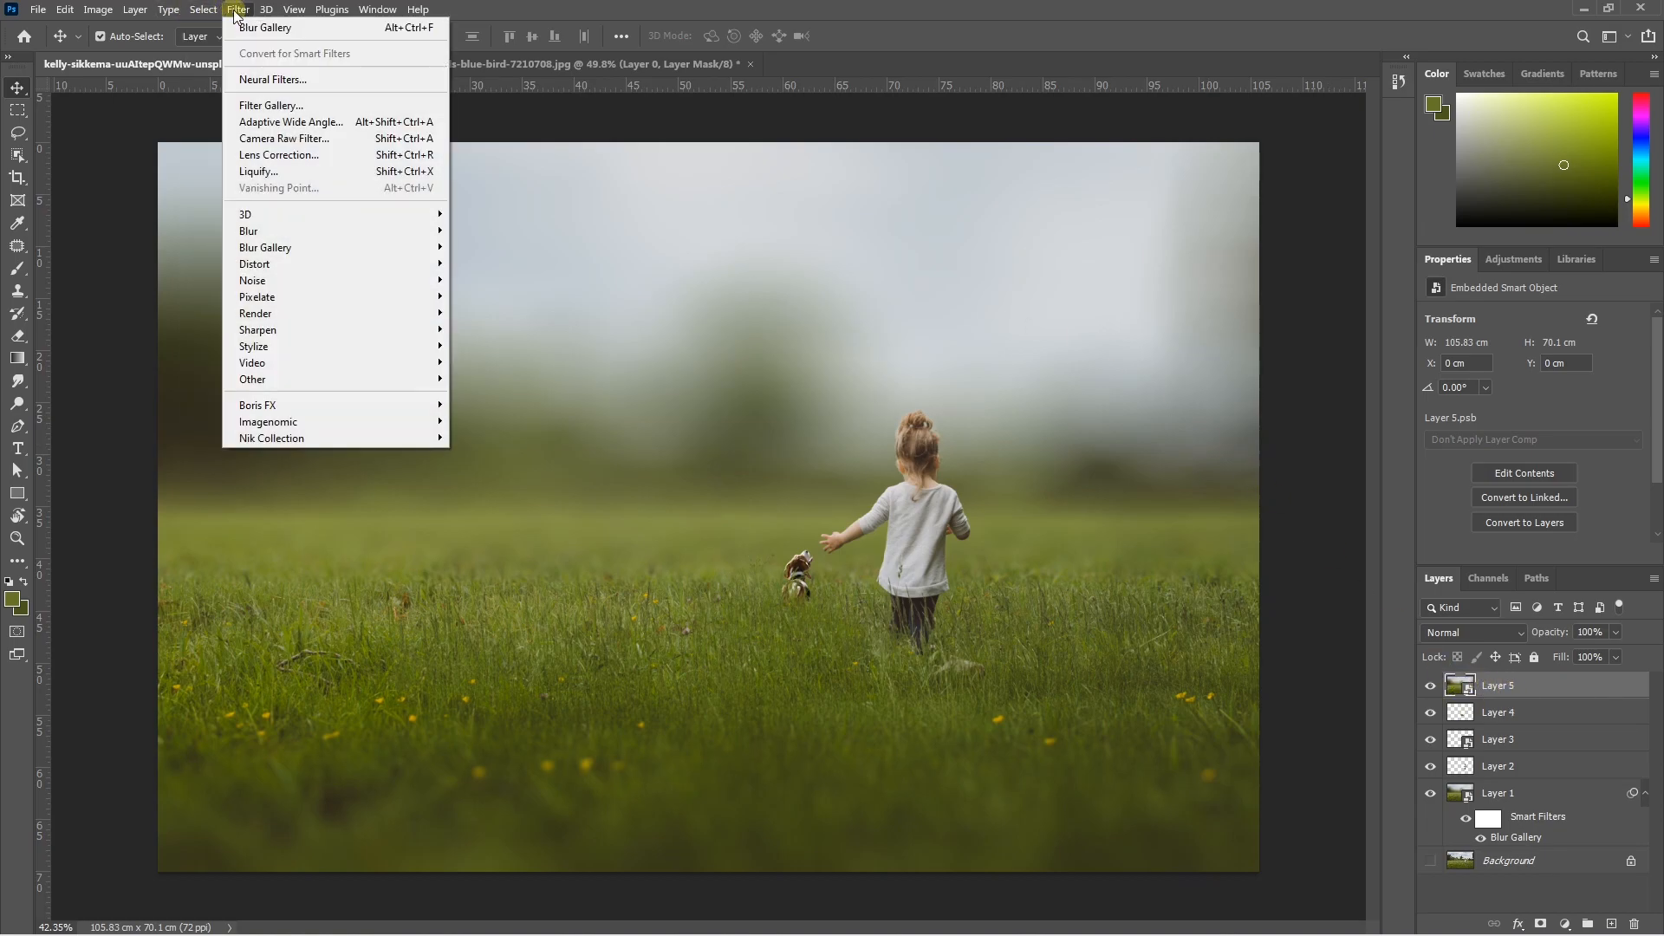
click(284, 138)
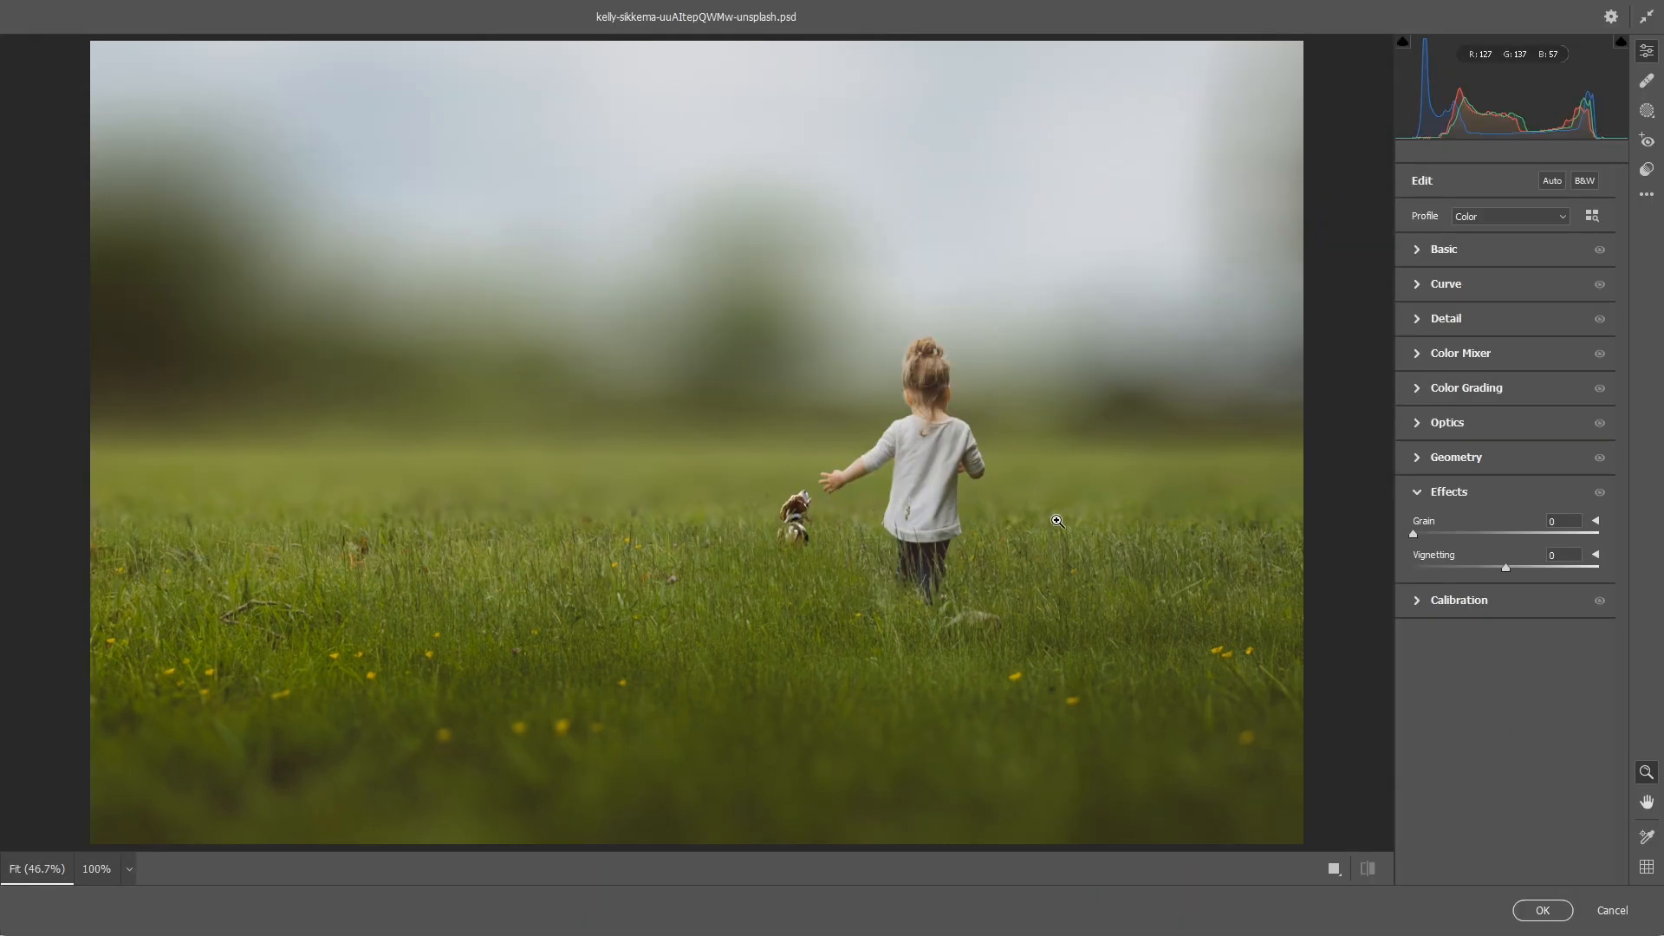
click(1418, 251)
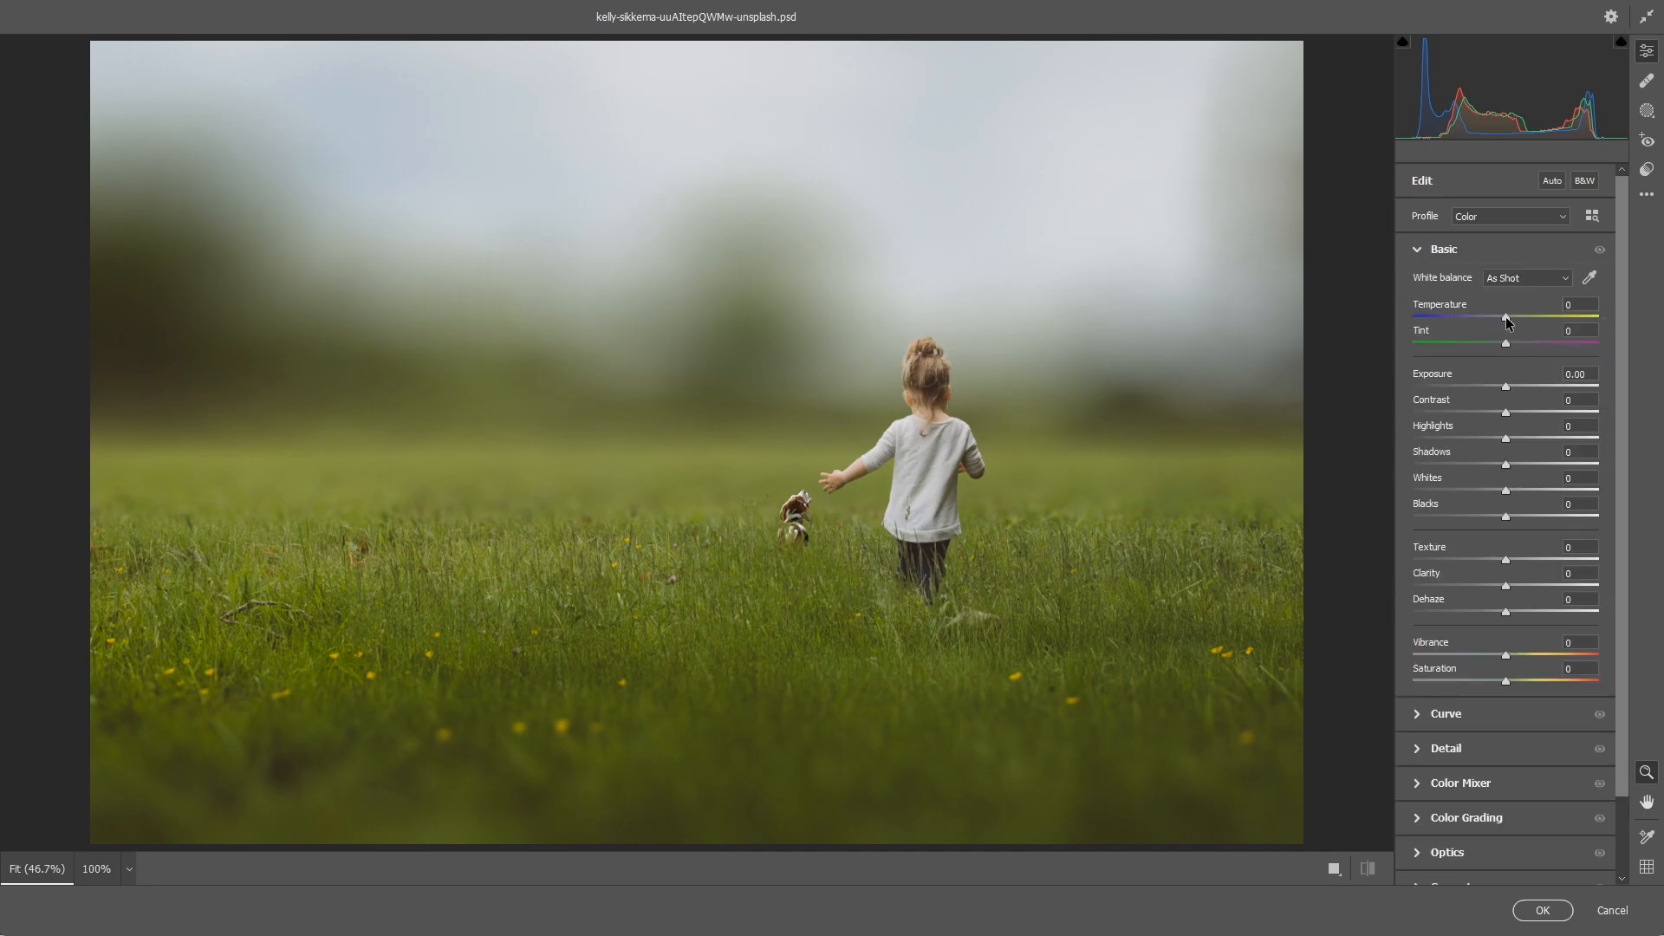
drag(1506, 318, 1463, 312)
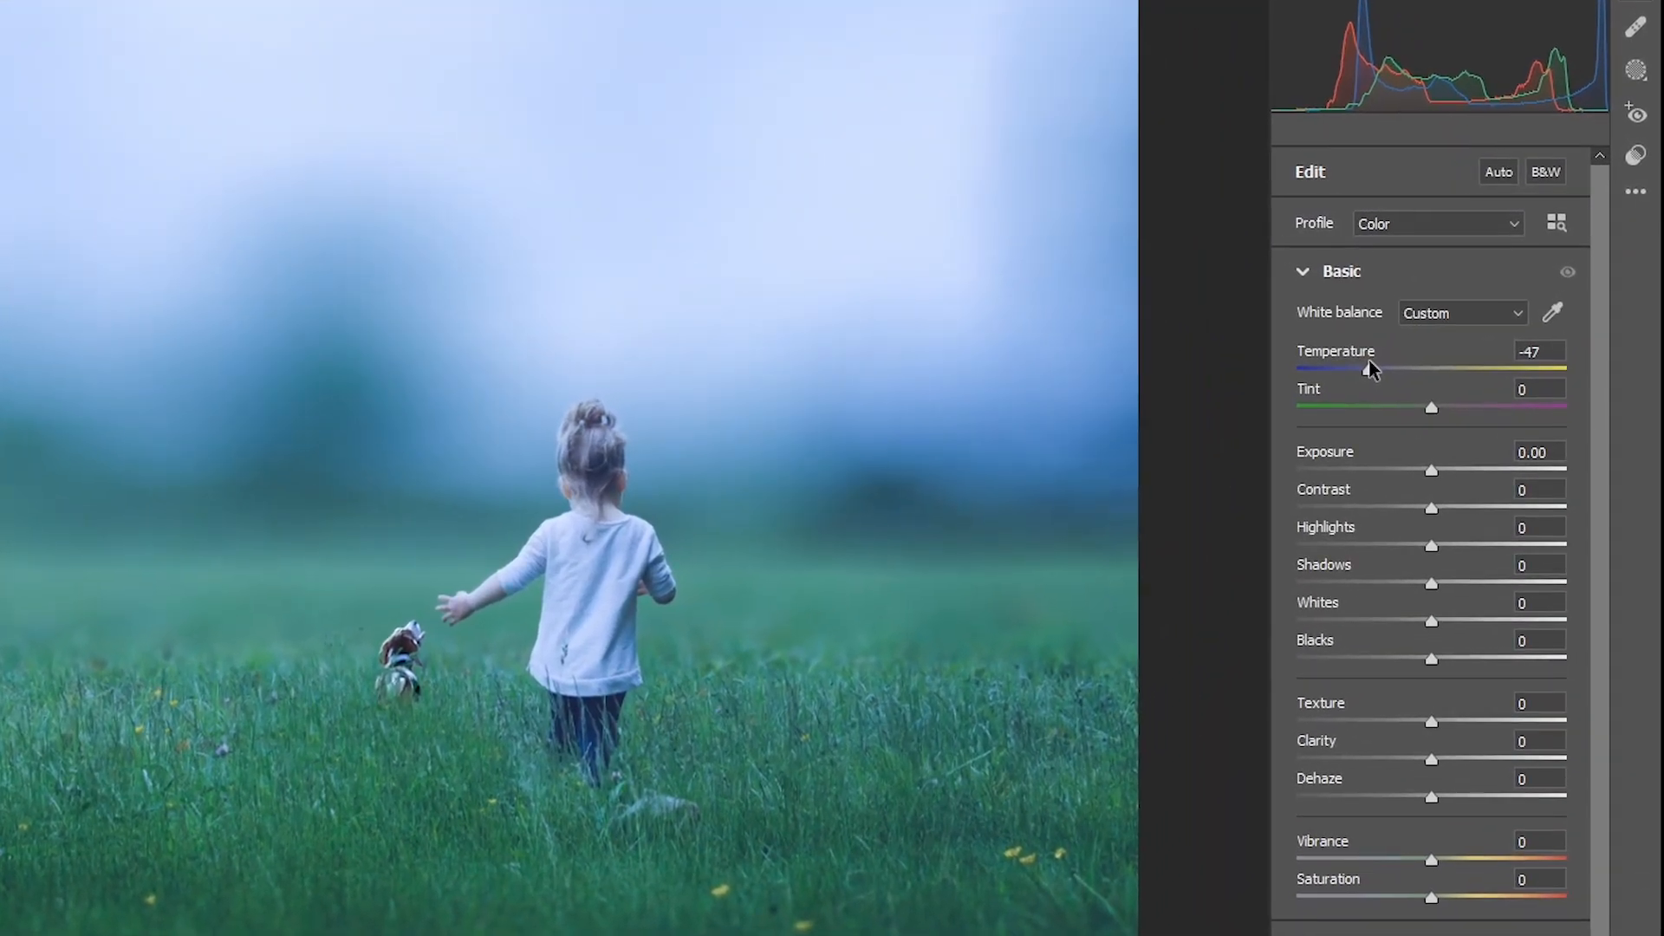
click(1545, 347)
drag(1434, 411, 1385, 409)
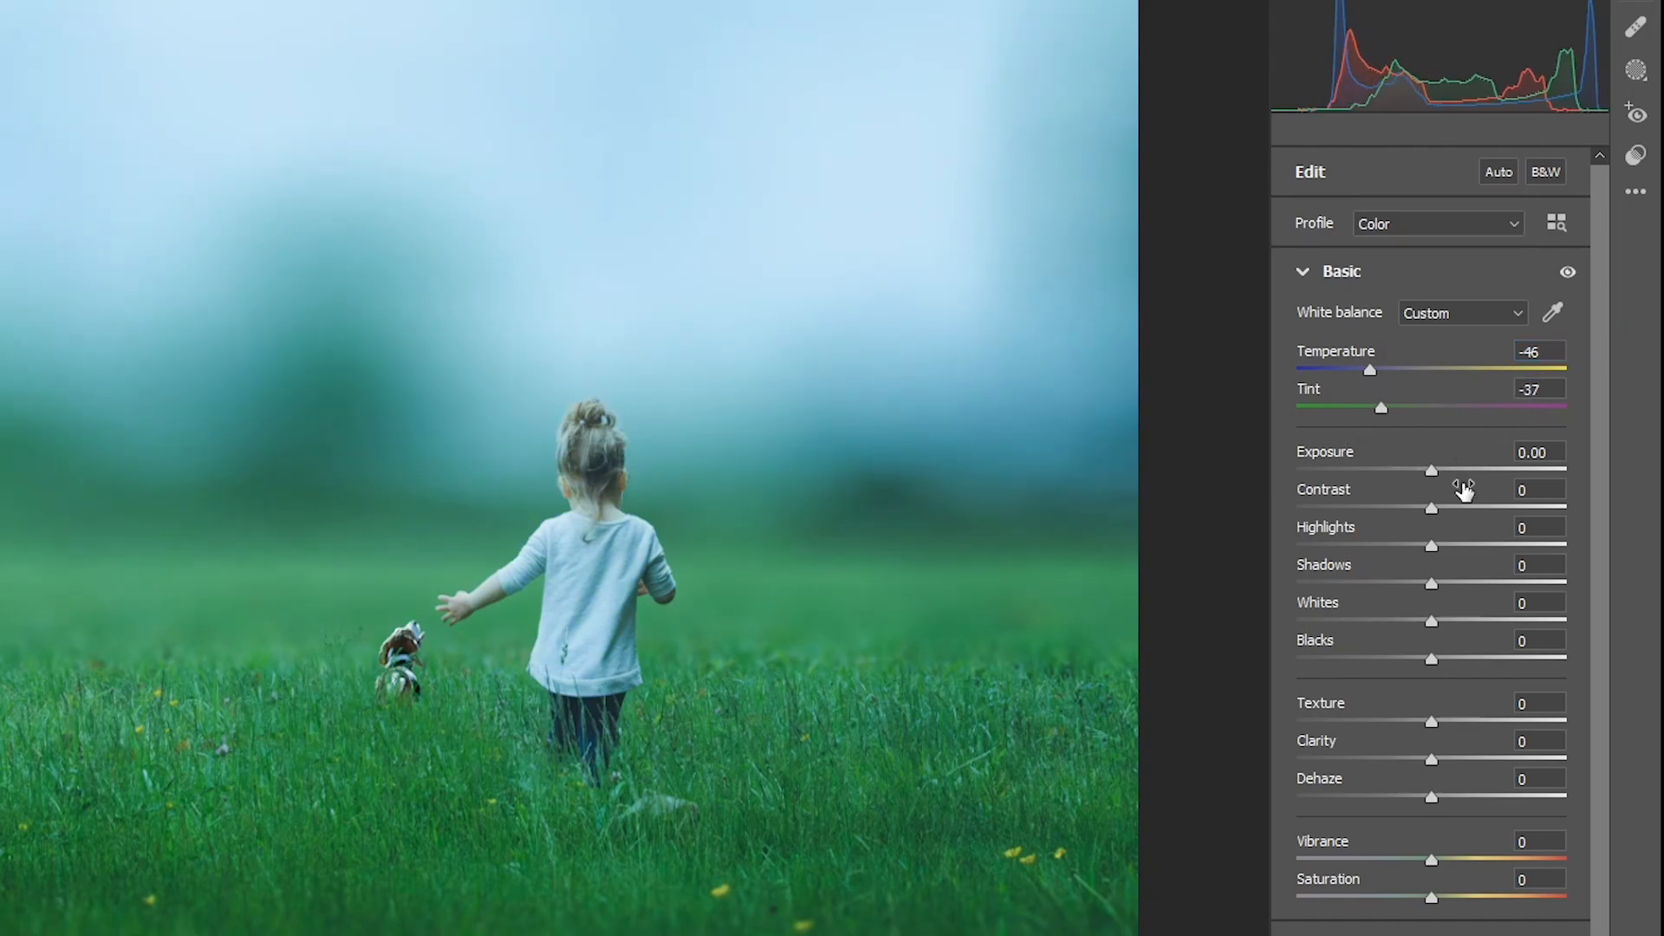
Step: Set Exposure to -0.20, Contrast to +11 and Shadows to -7
drag(1430, 473, 1424, 470)
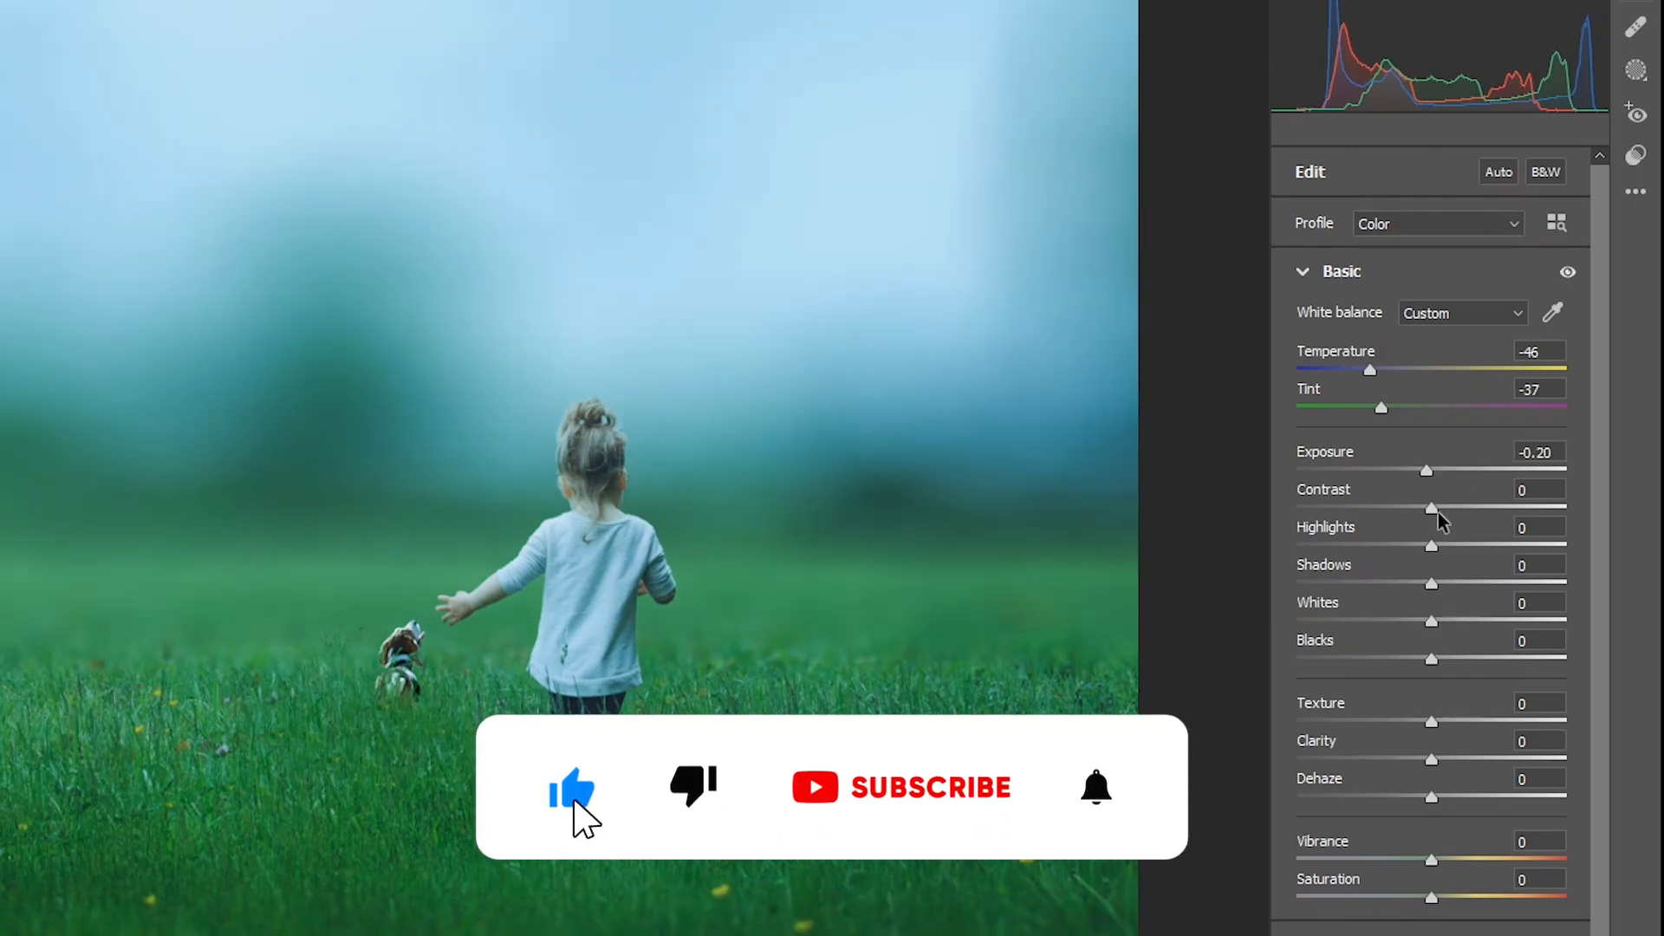
drag(1439, 518, 1452, 523)
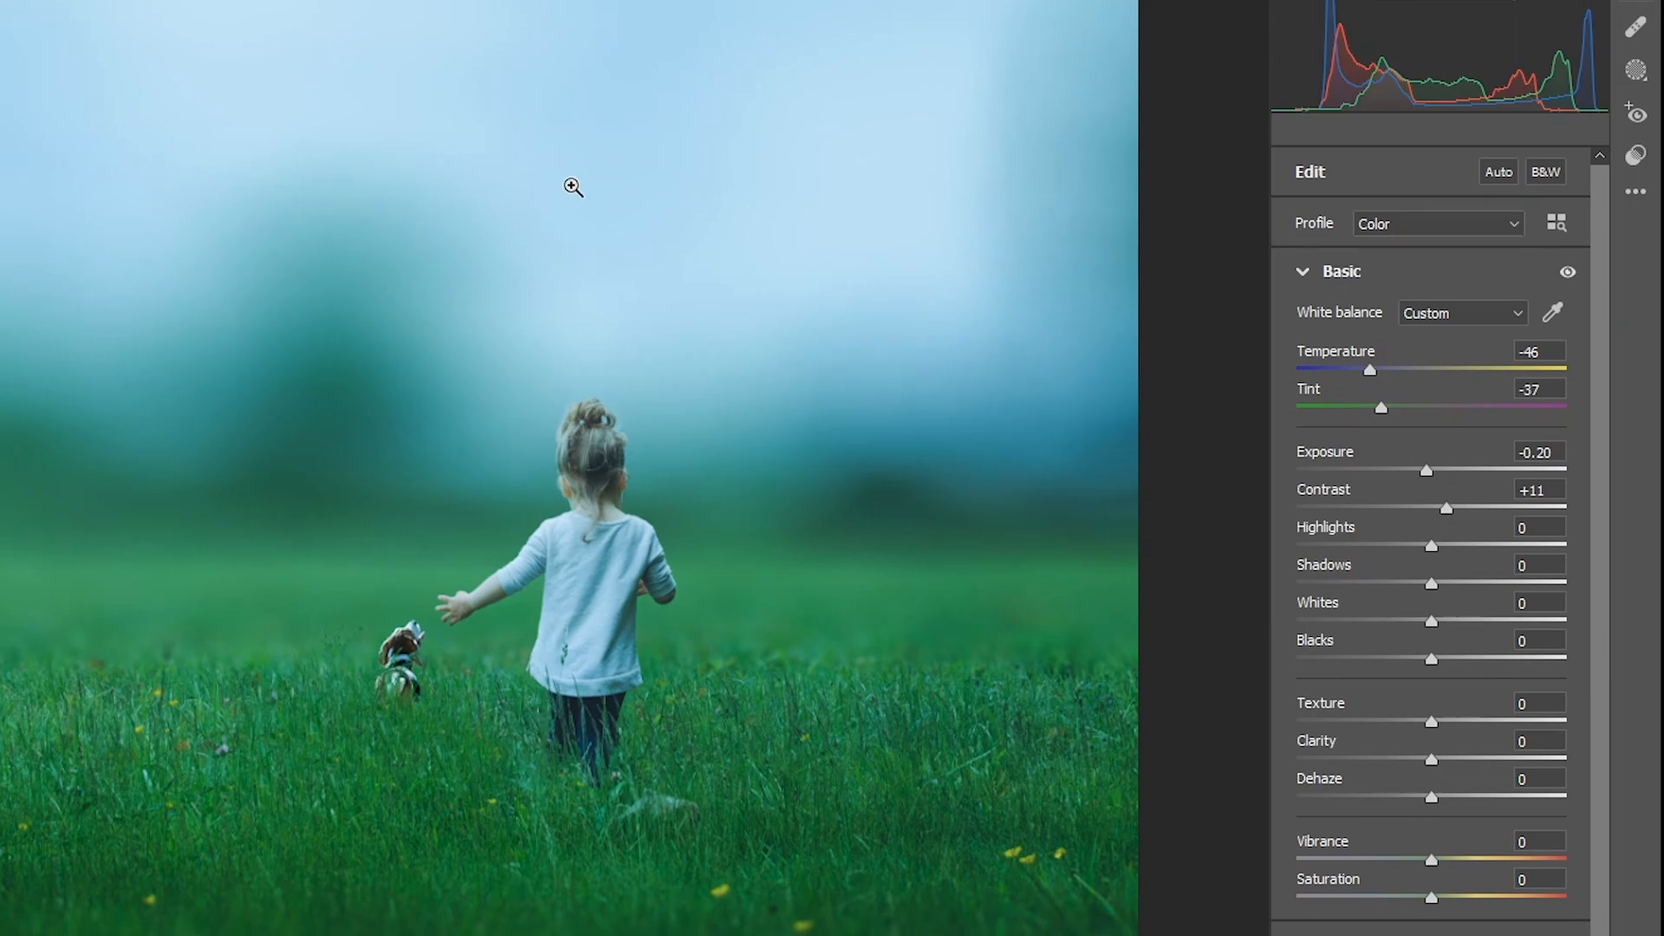
drag(1435, 587, 1428, 588)
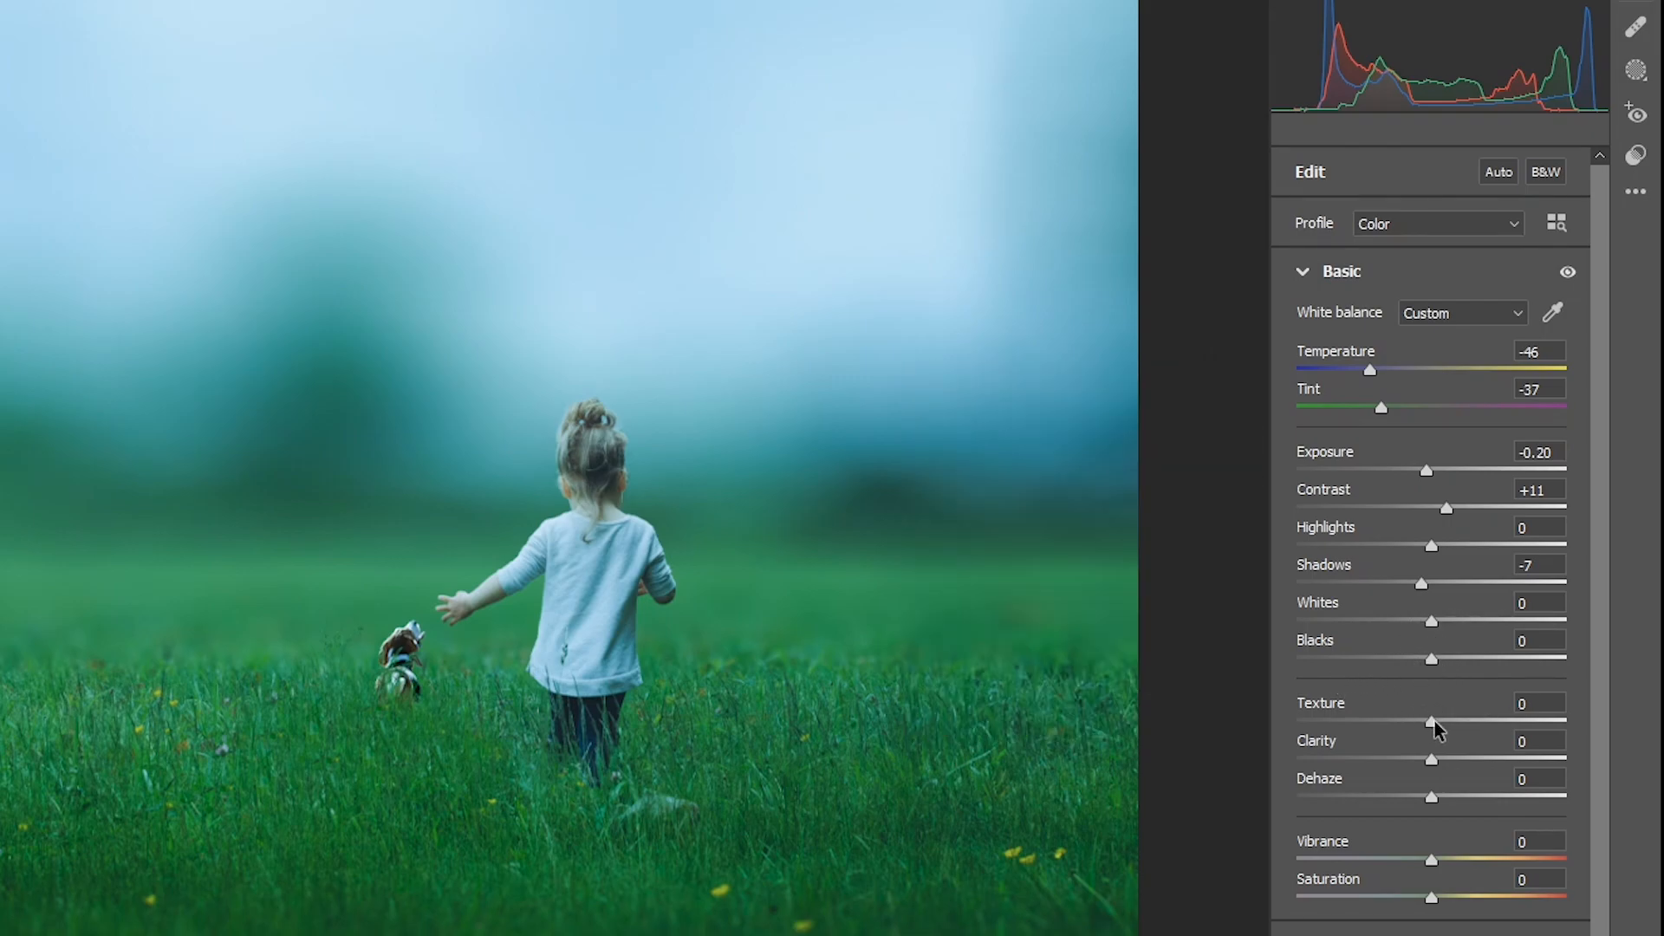
Step: Set Texture to +7, Clarity to +3 and Dehaze to +6, and raise Vibrance slightly
drag(1435, 722, 1442, 726)
mouse_move(1438, 765)
mouse_down()
mouse_move(1445, 799)
mouse_move(1428, 801)
mouse_move(1458, 805)
mouse_move(1432, 798)
mouse_up()
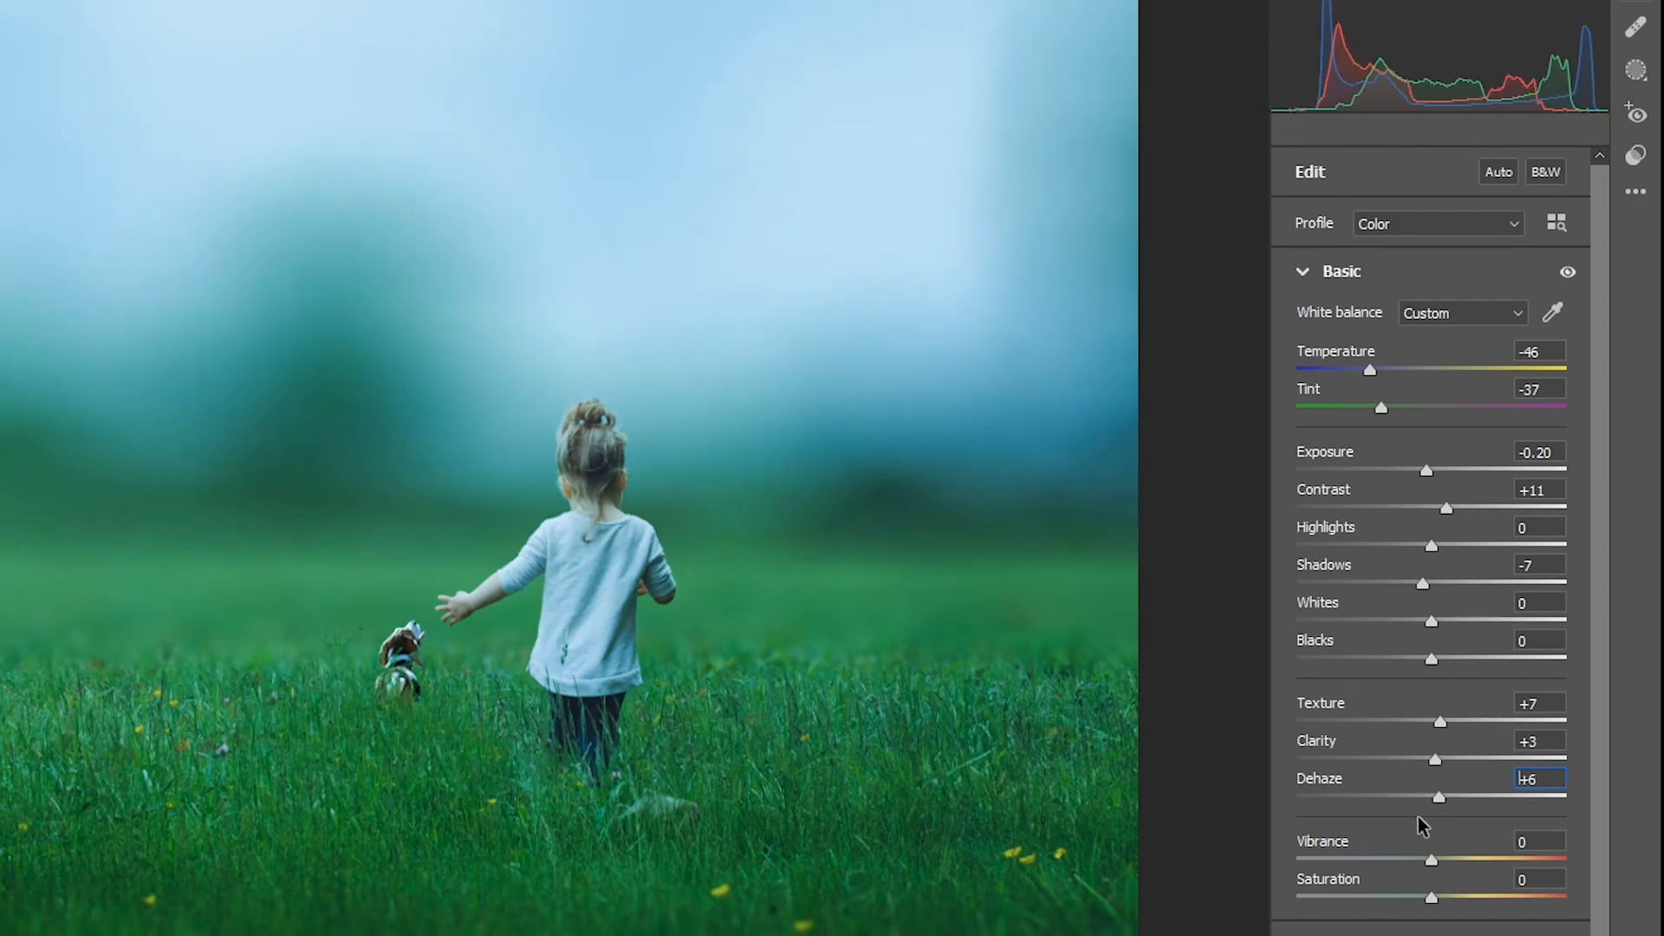
drag(1434, 858, 1438, 861)
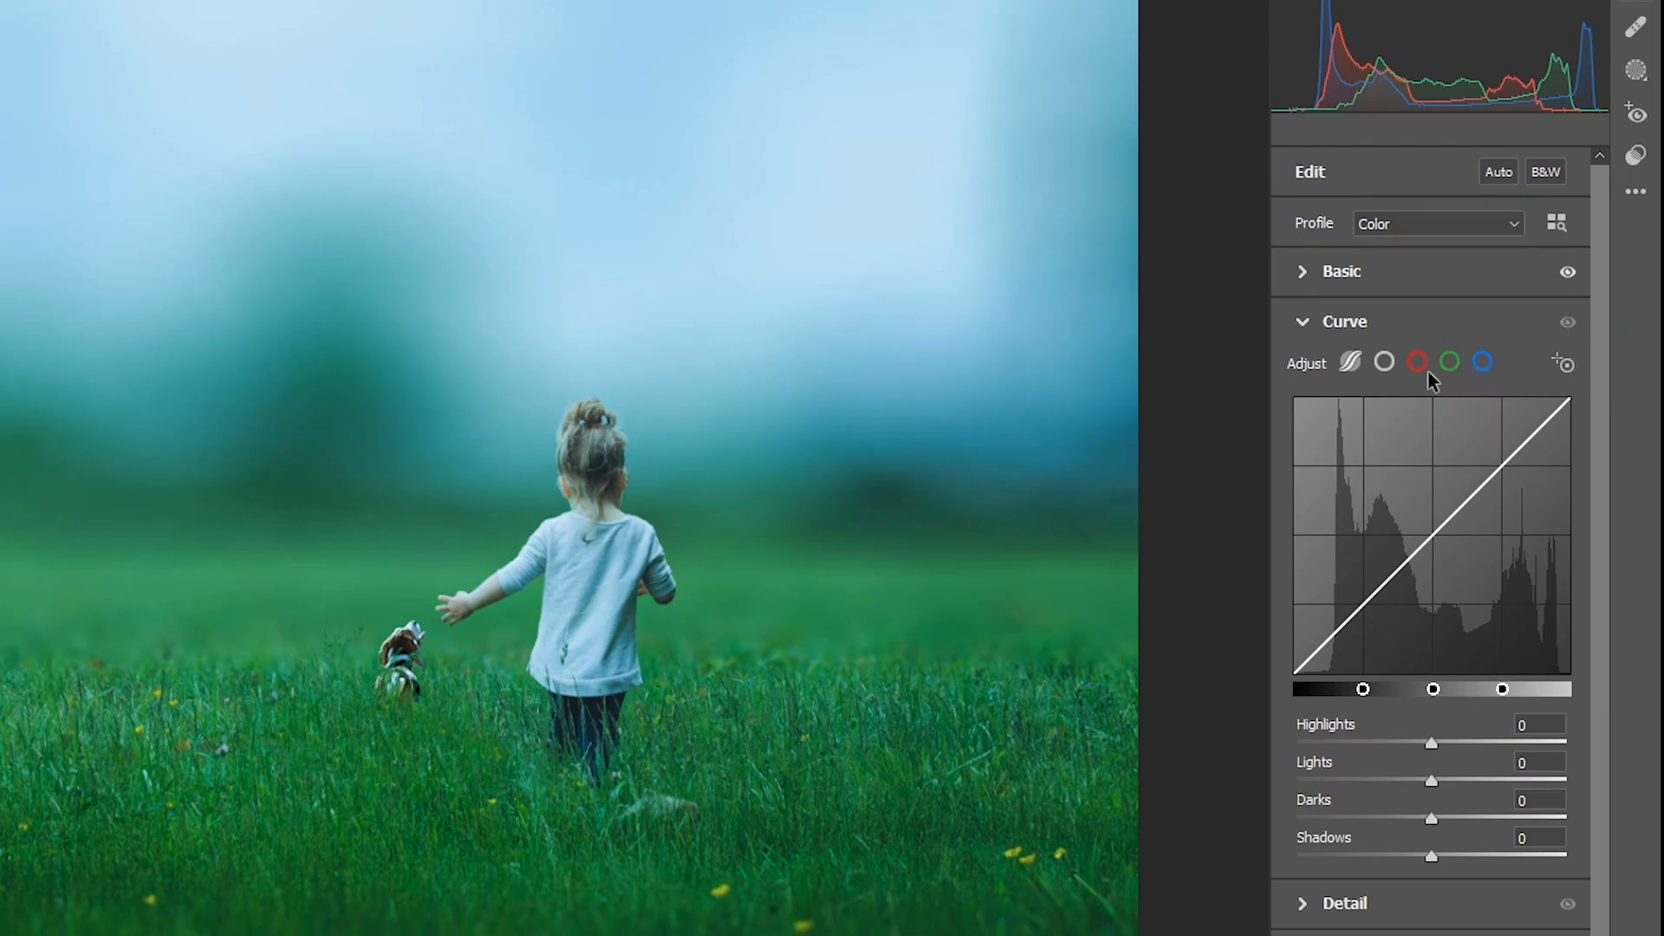
Step: Add a midtone point to the overall RGB point curve at input 120 and output 139
click(1382, 363)
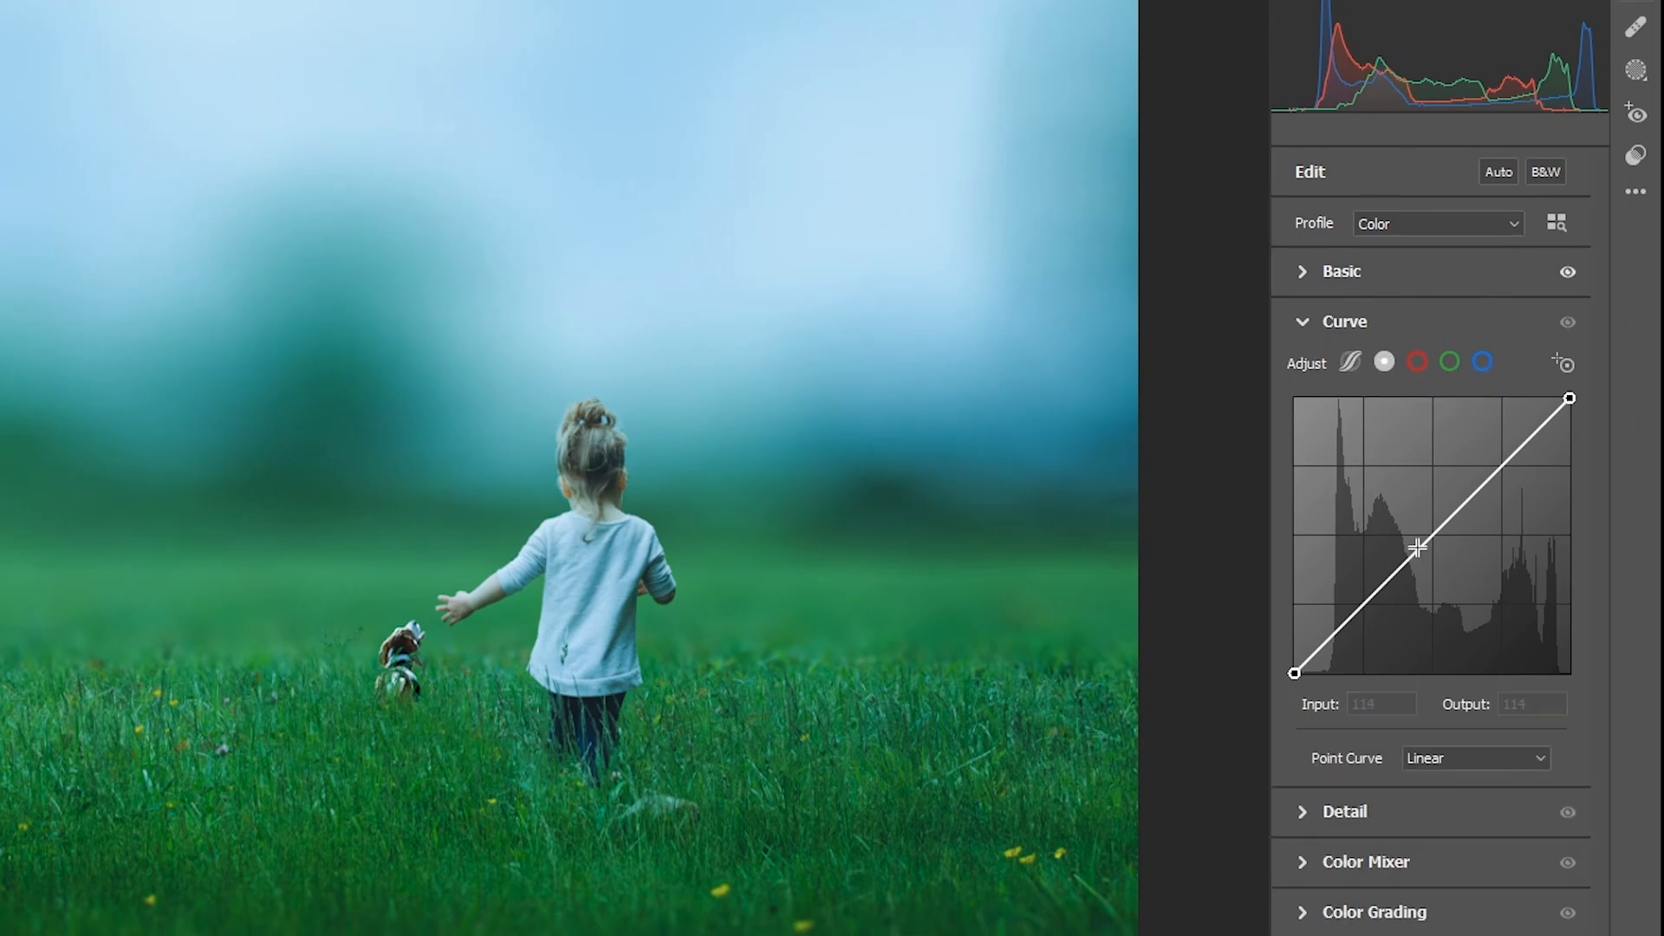
mouse_move(1429, 537)
mouse_down()
mouse_move(1393, 522)
mouse_move(1424, 549)
mouse_up()
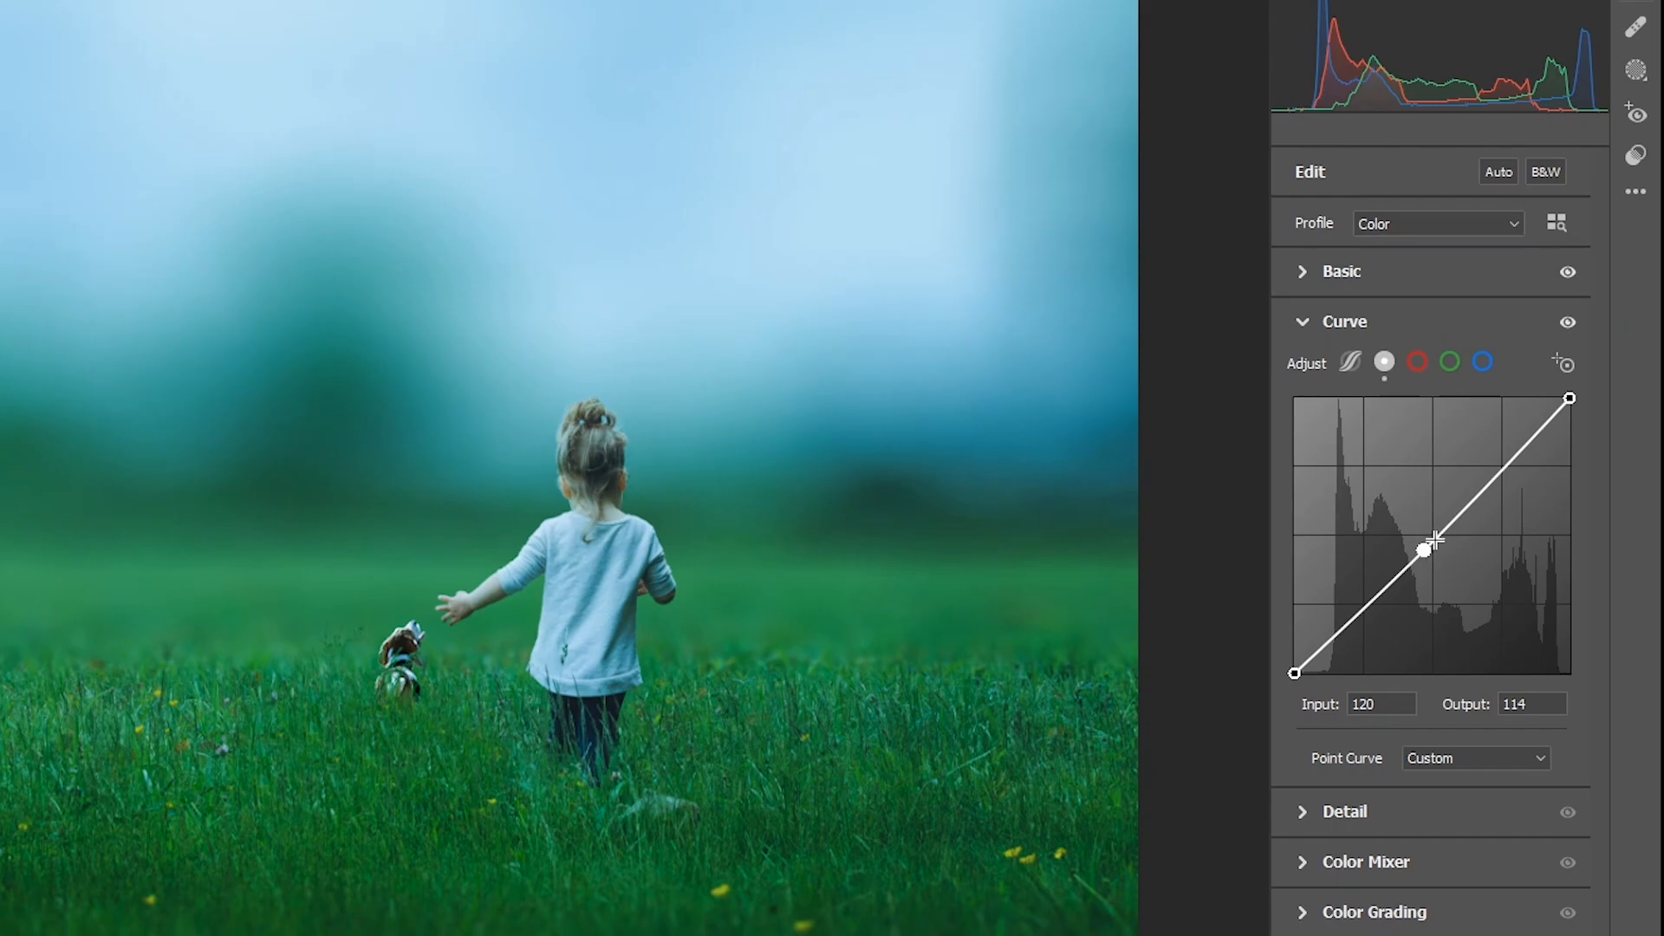
click(1390, 705)
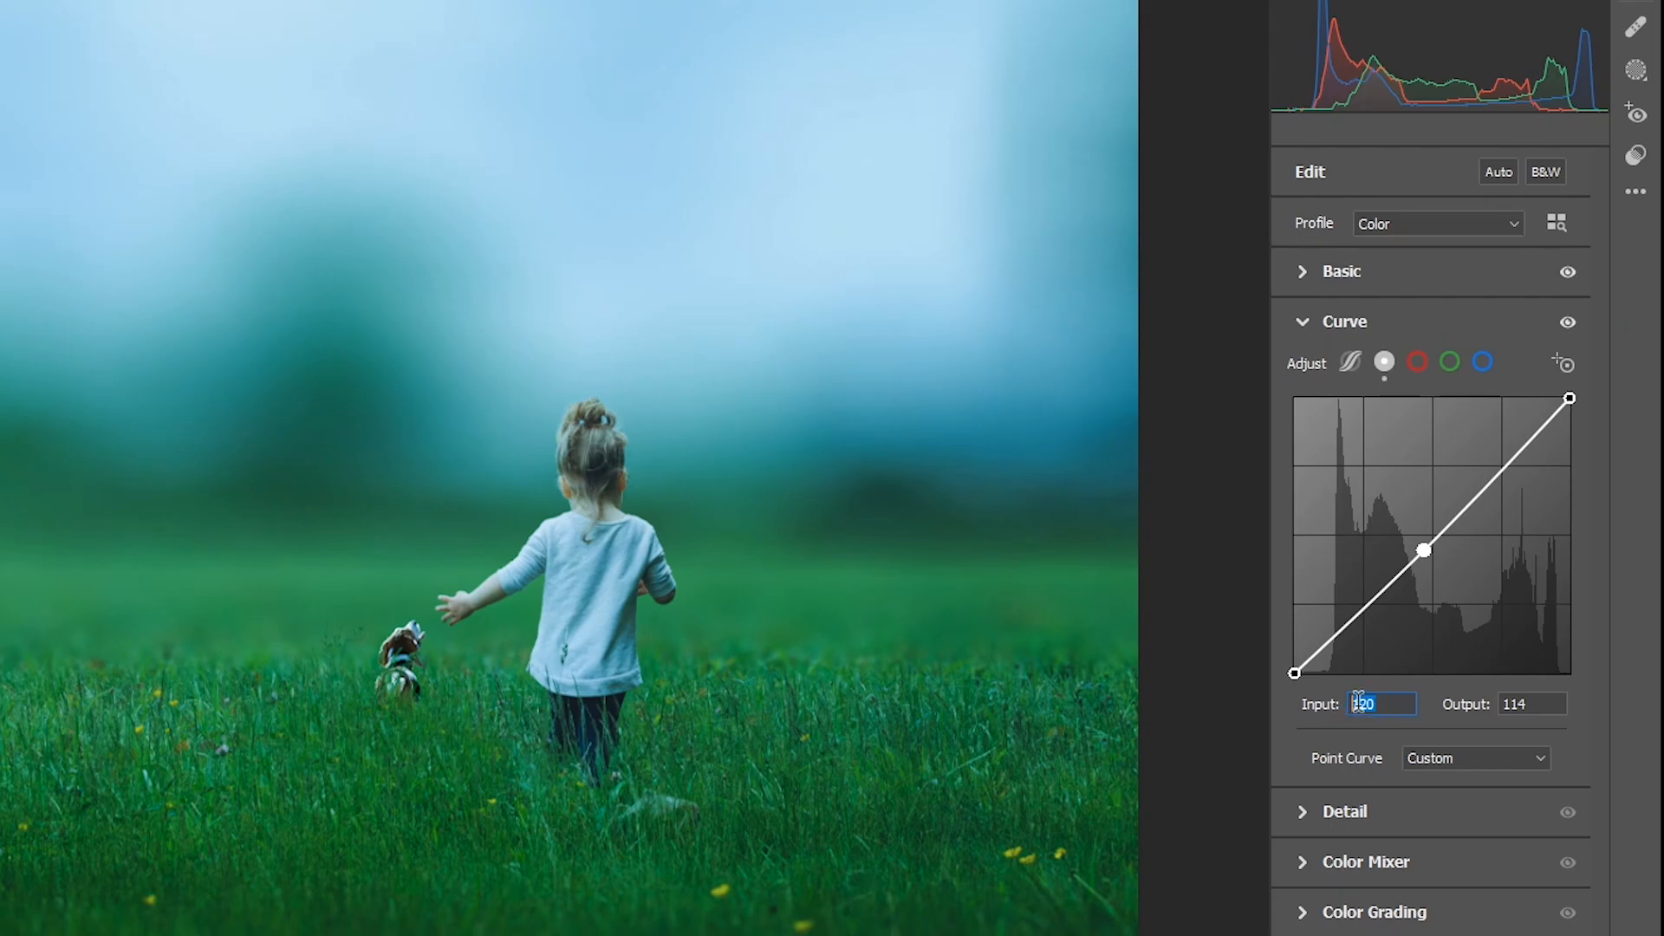
click(1525, 704)
text(139)
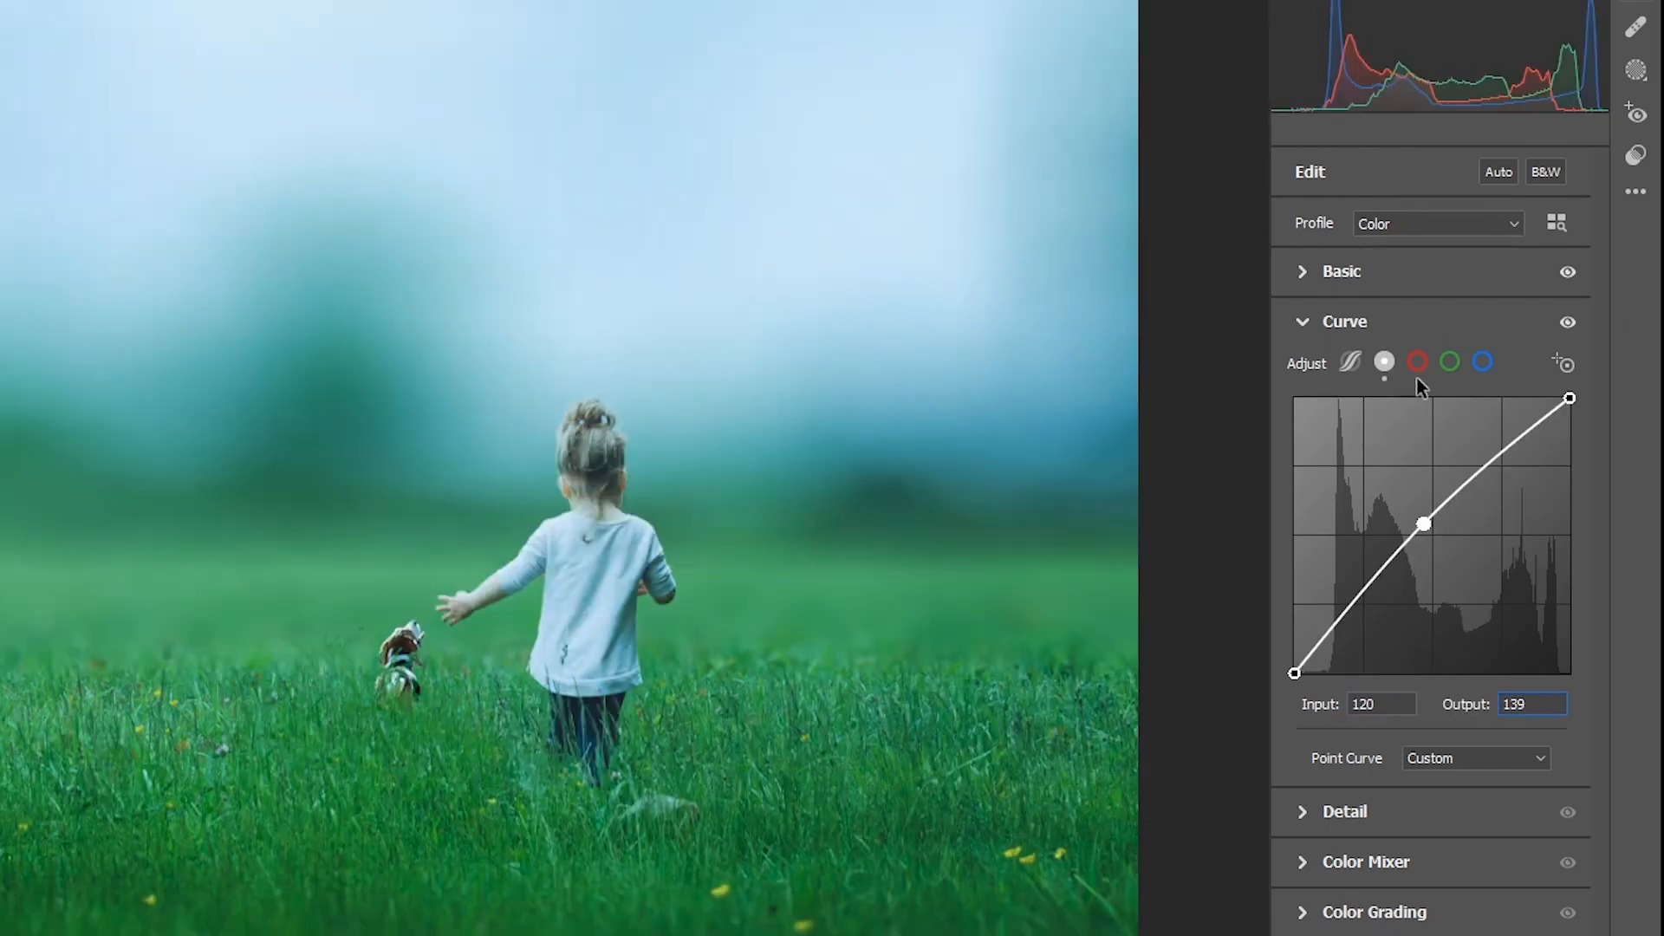
Step: Add a point to the red channel curve at input 54 and output 108
click(1420, 367)
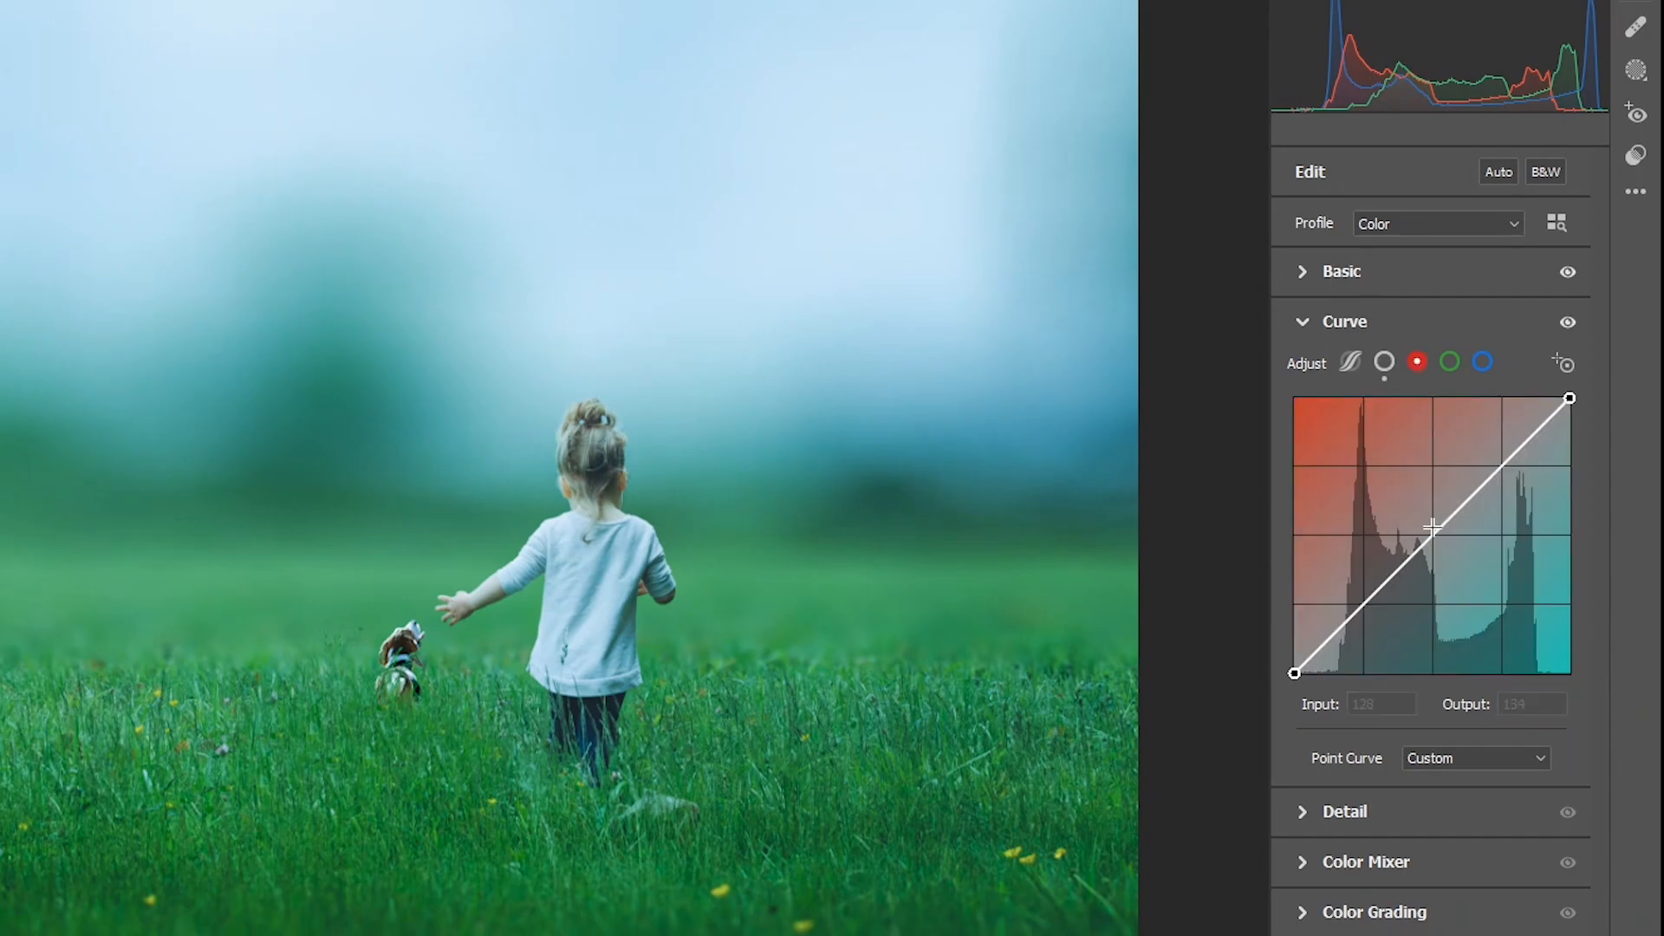
drag(1433, 535, 1418, 500)
double_click(1416, 500)
click(1436, 535)
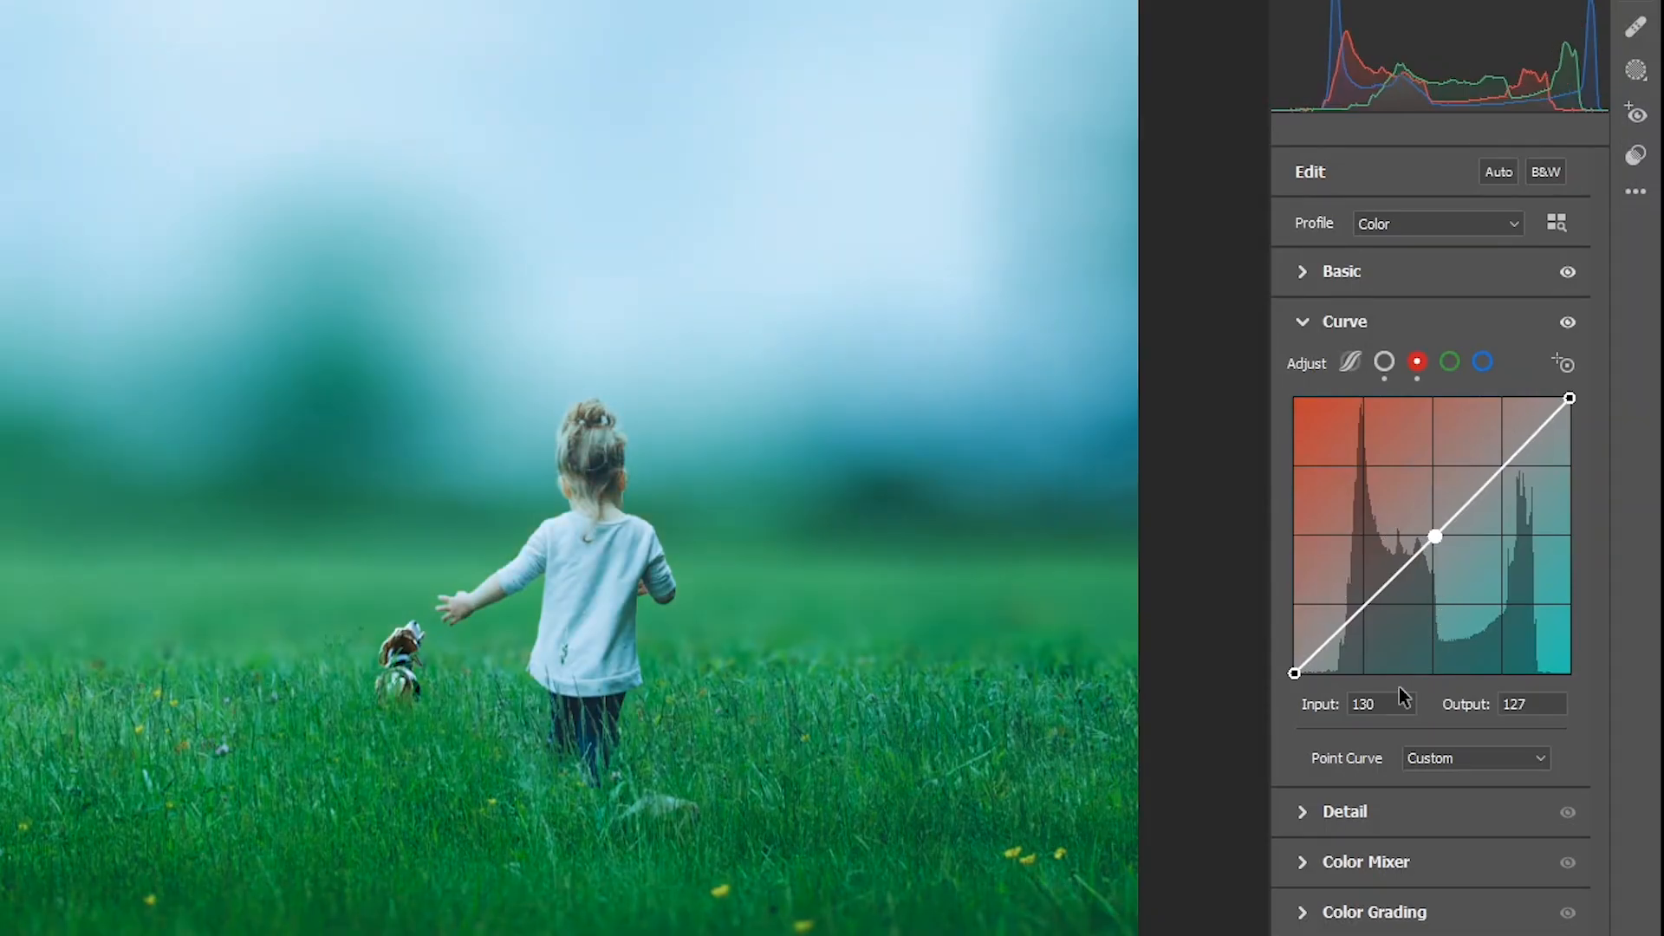
click(1336, 704)
text(54)
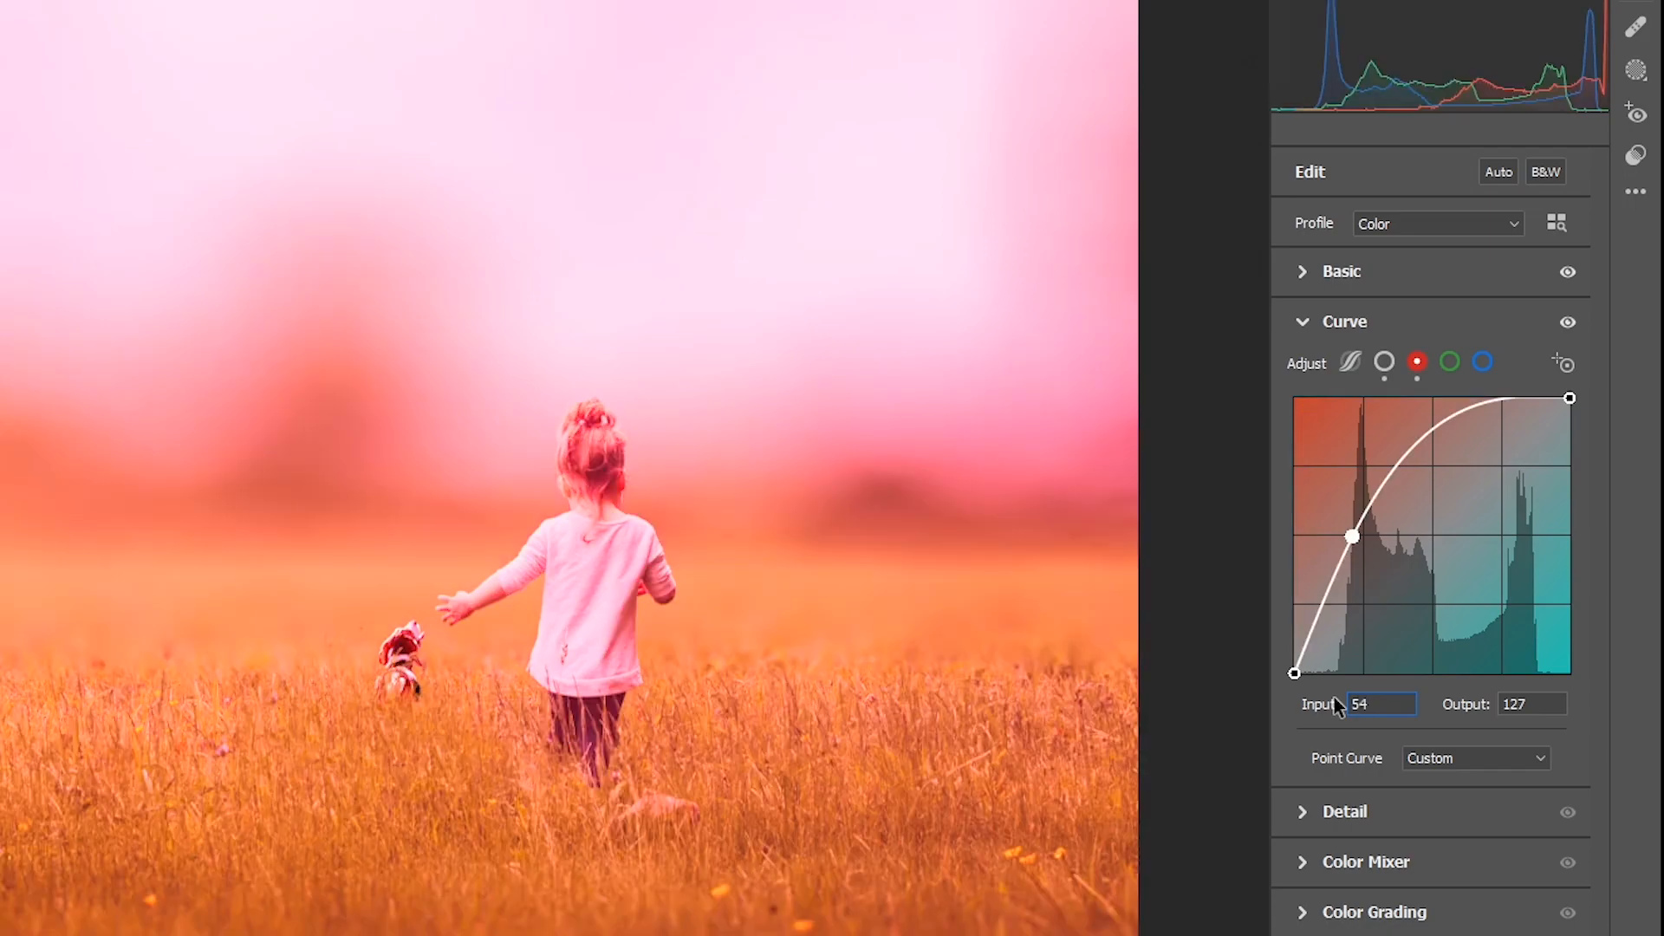
key(Tab)
text(108)
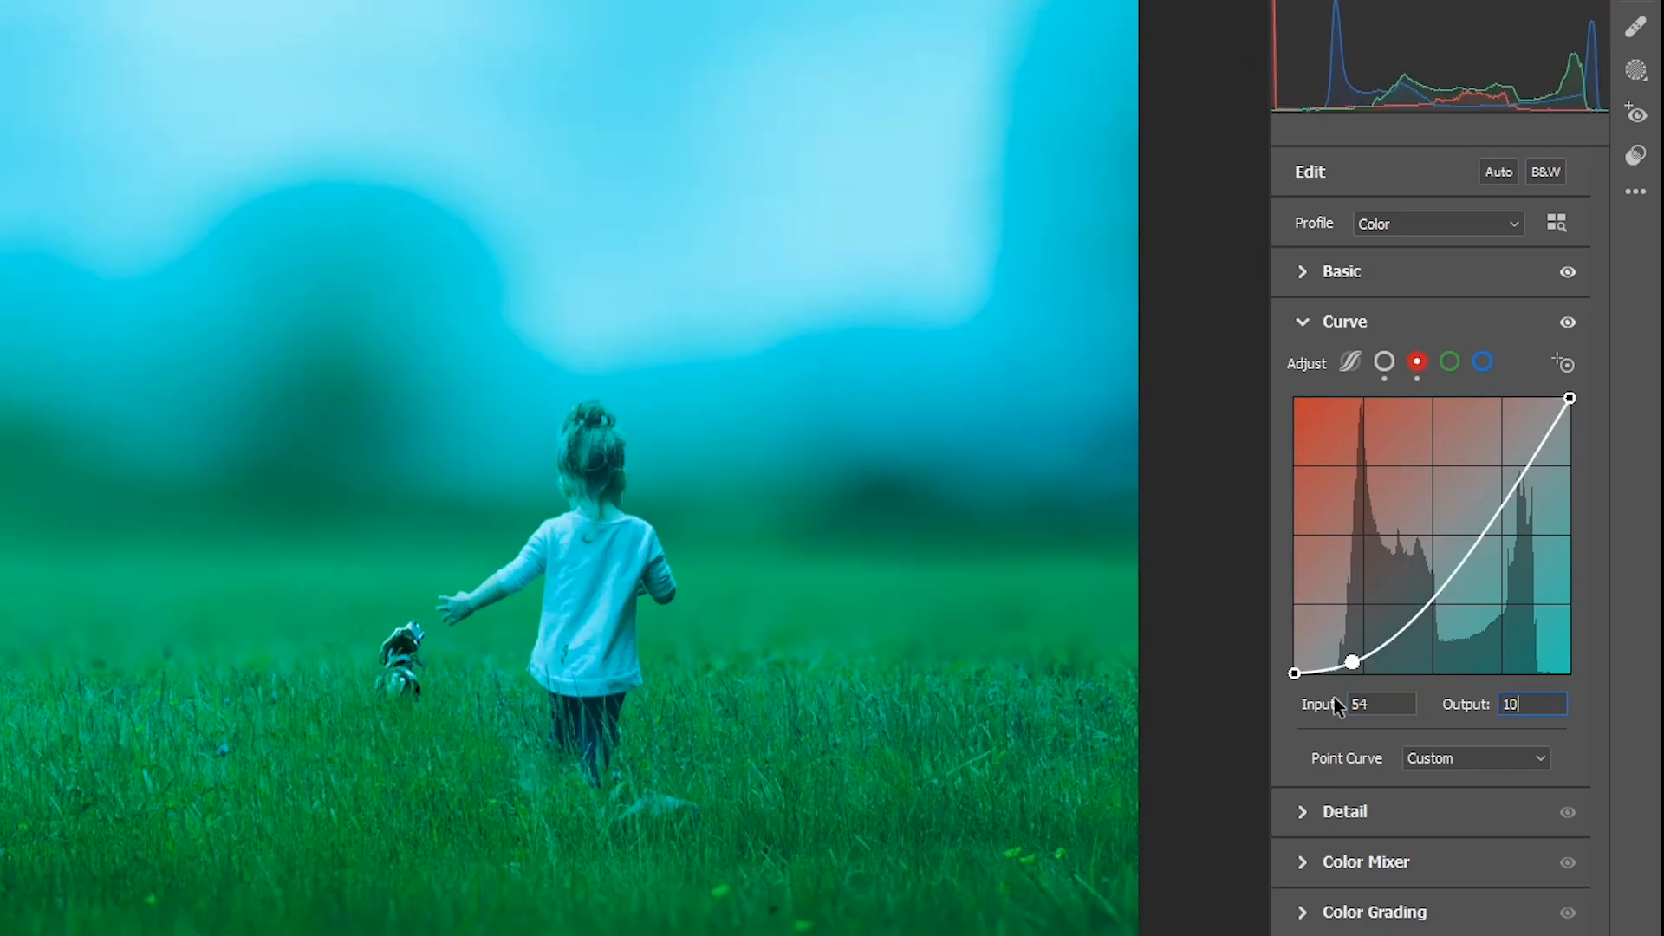
Step: Add a point to the green channel curve at input 132 and output 111
click(1452, 366)
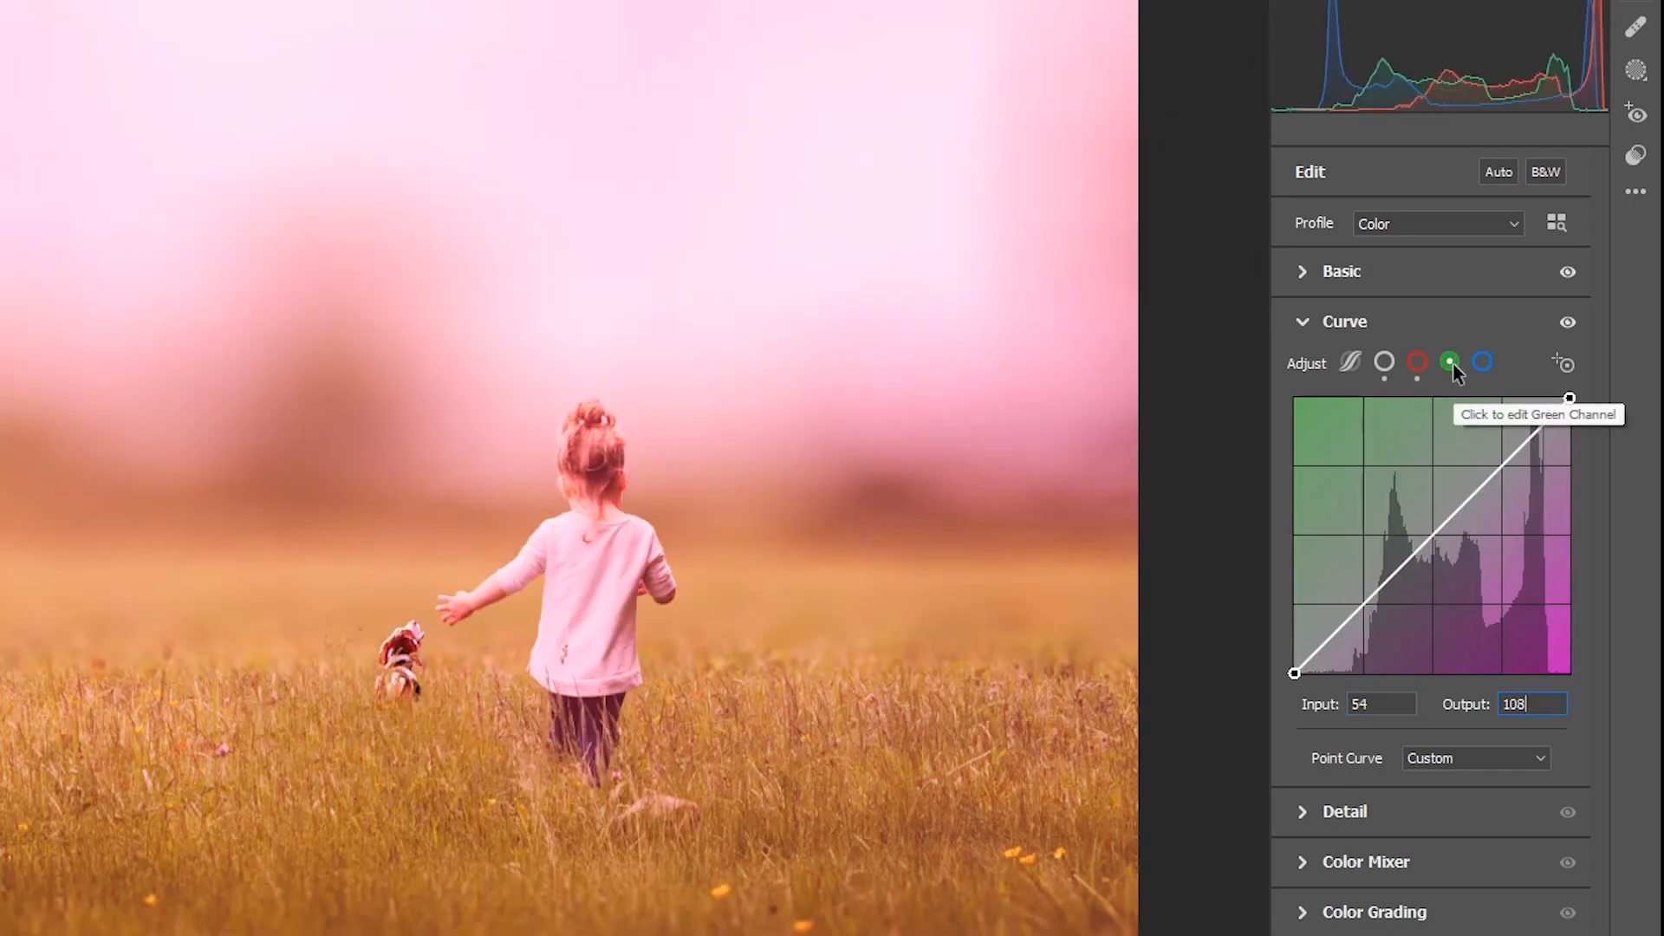
click(1438, 535)
text(132)
key(Tab)
text(111)
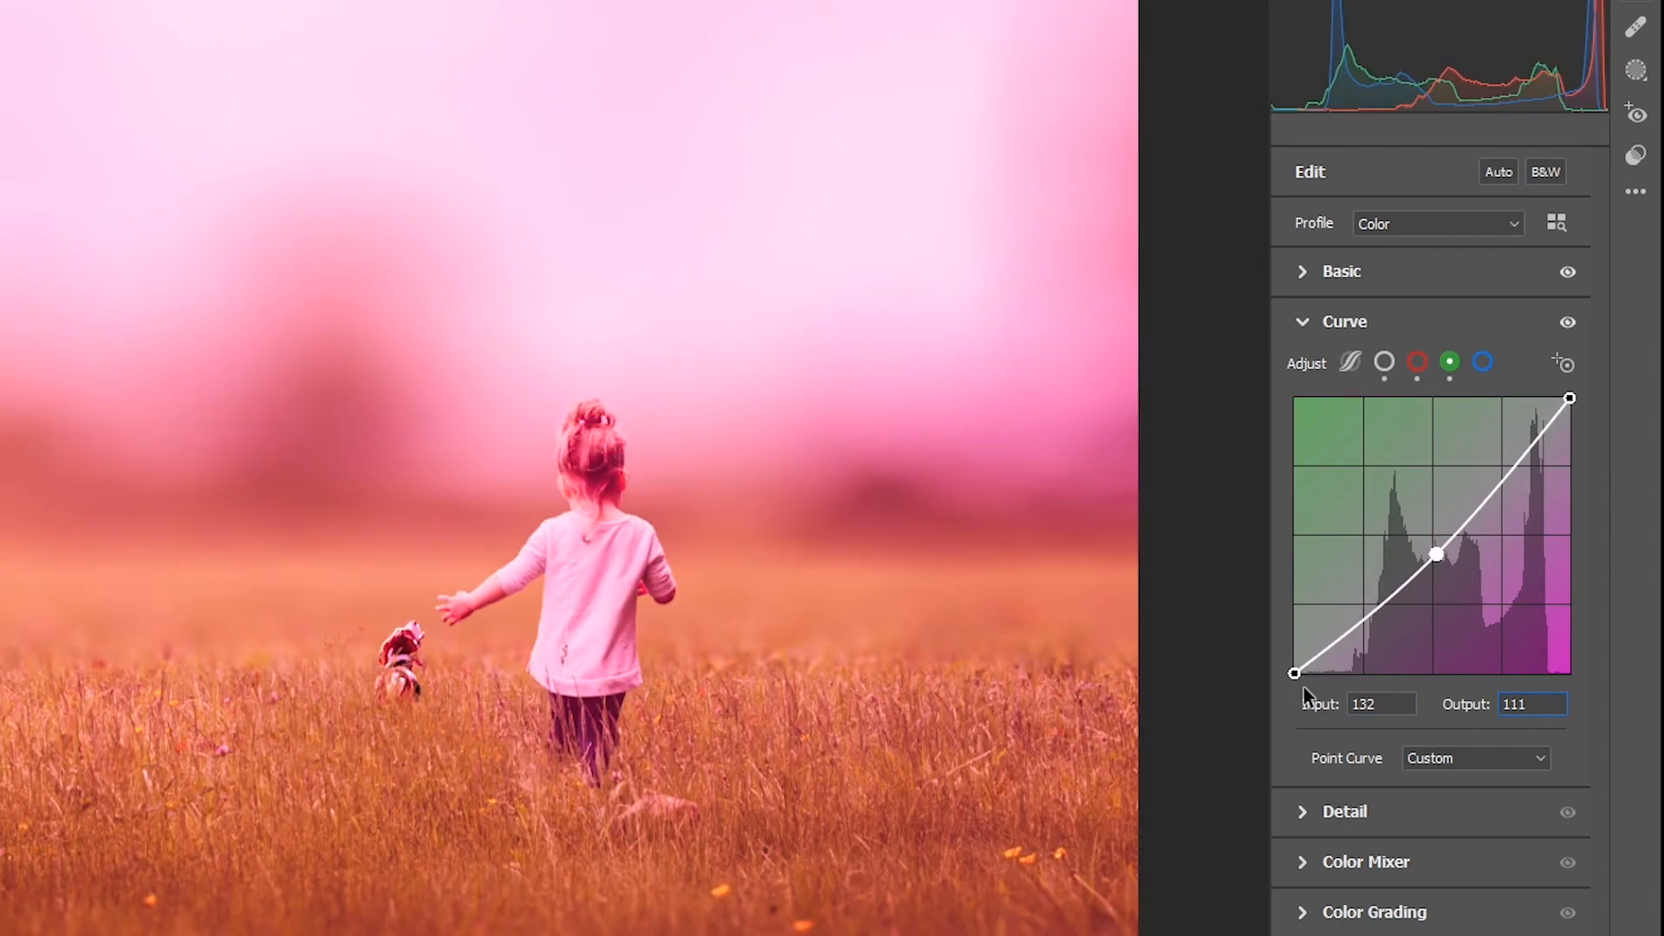
Step: Add a point to the blue channel curve at input 141 and output 116, and review the other channel curves
click(1483, 362)
click(1435, 539)
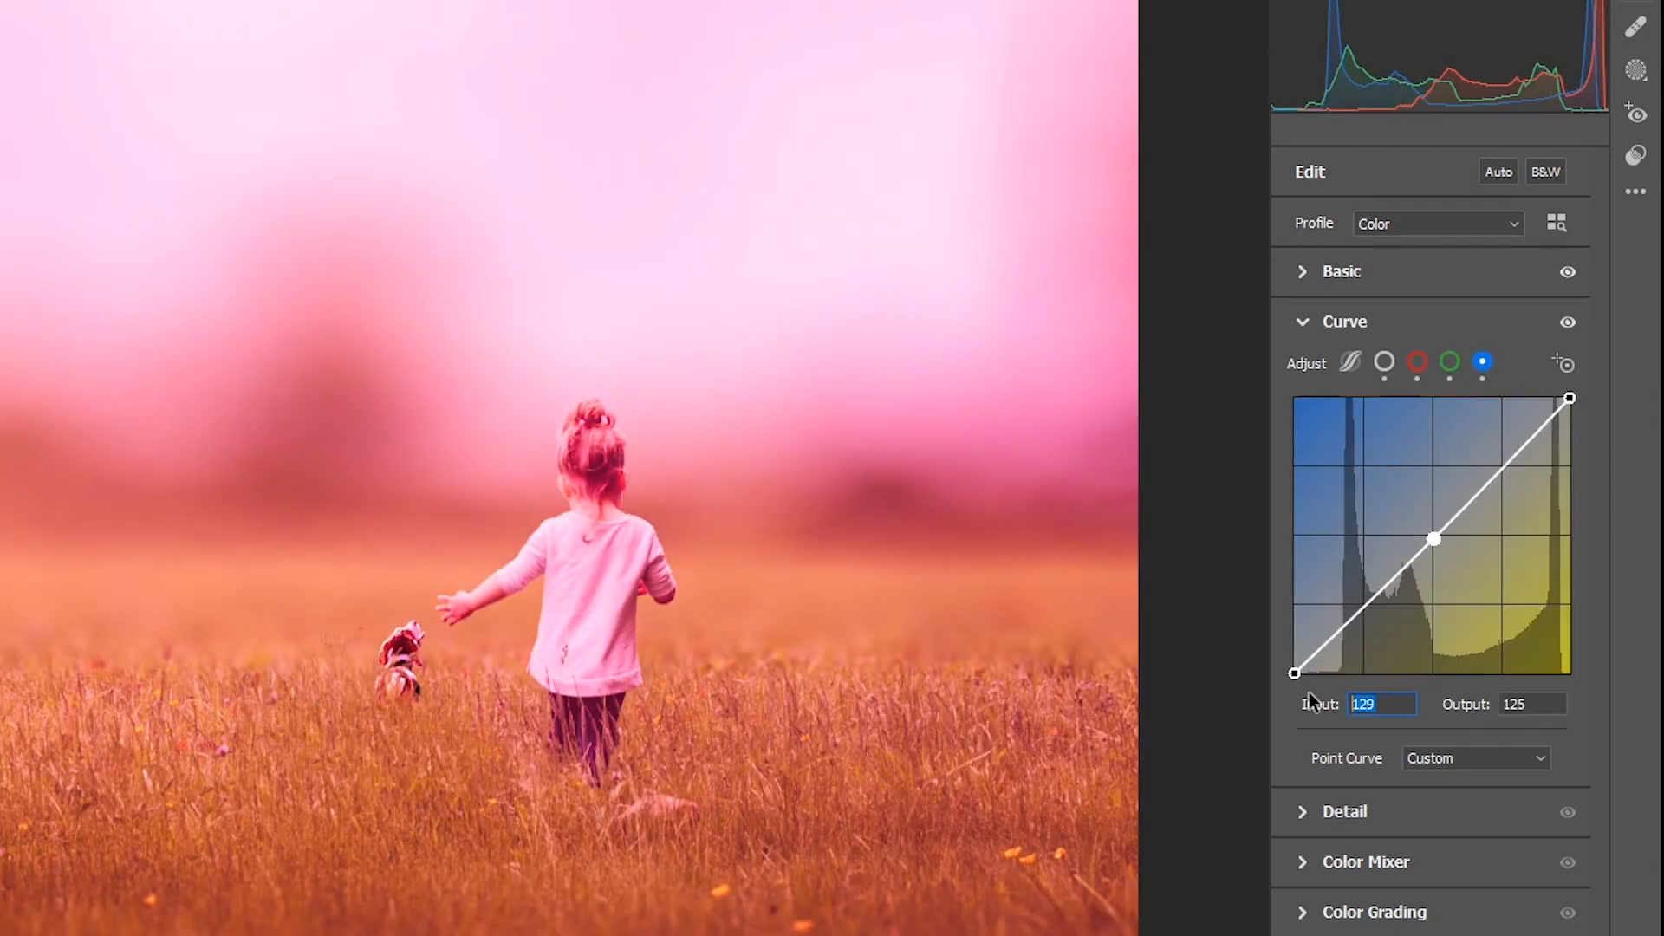
text(141)
key(Tab)
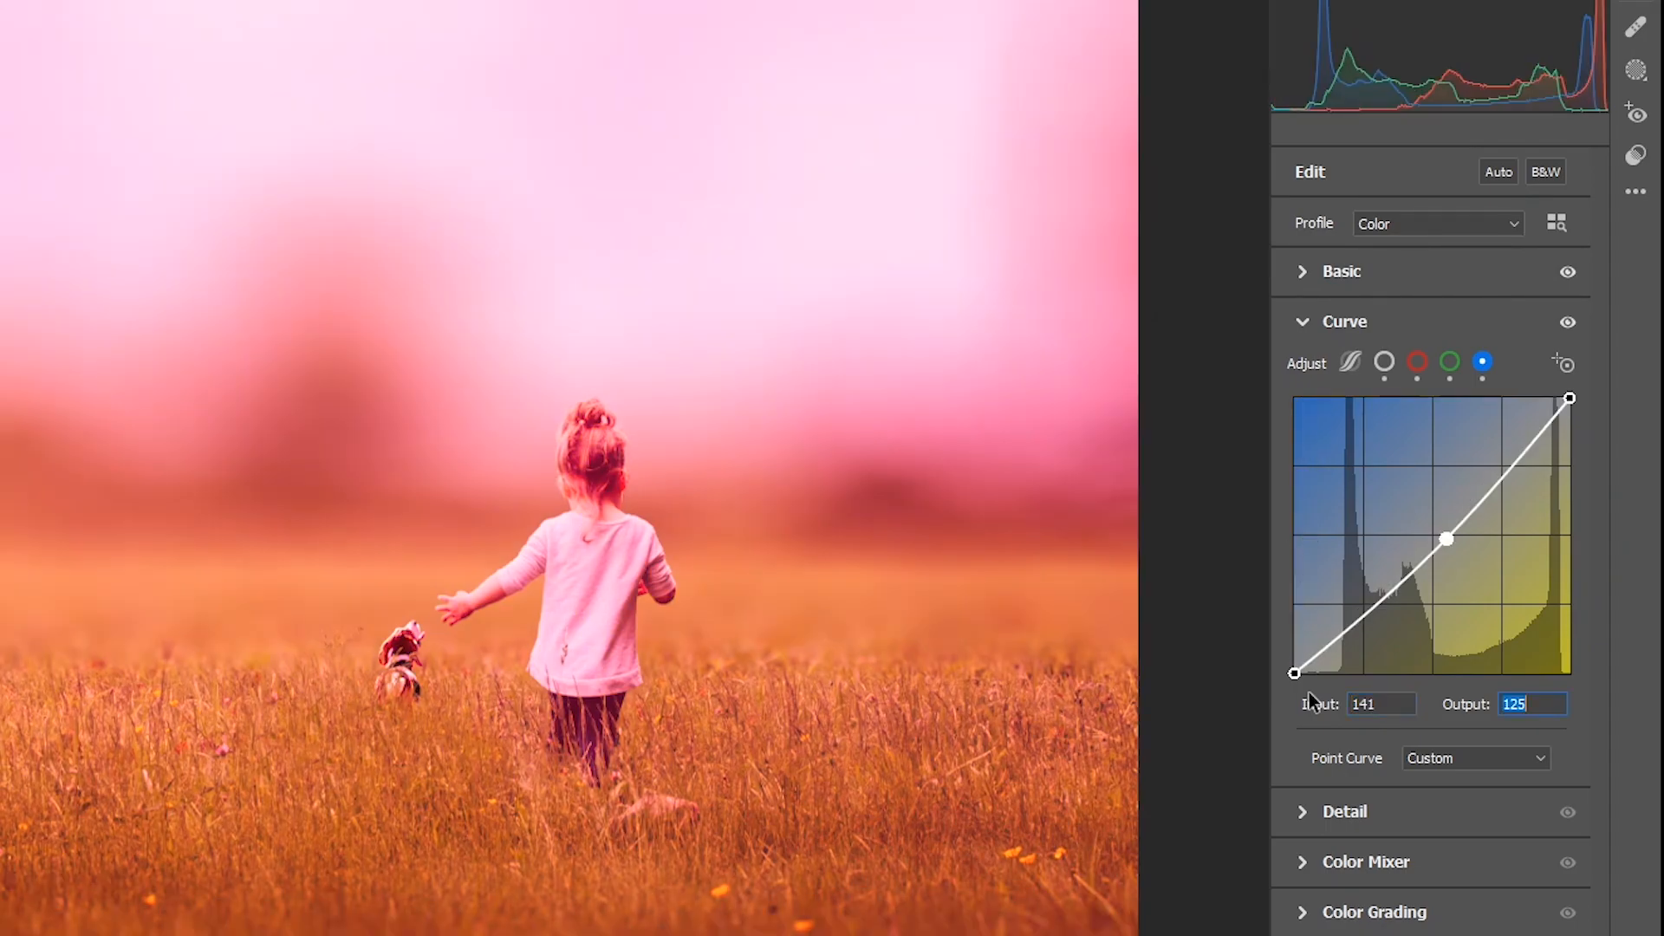
text(116)
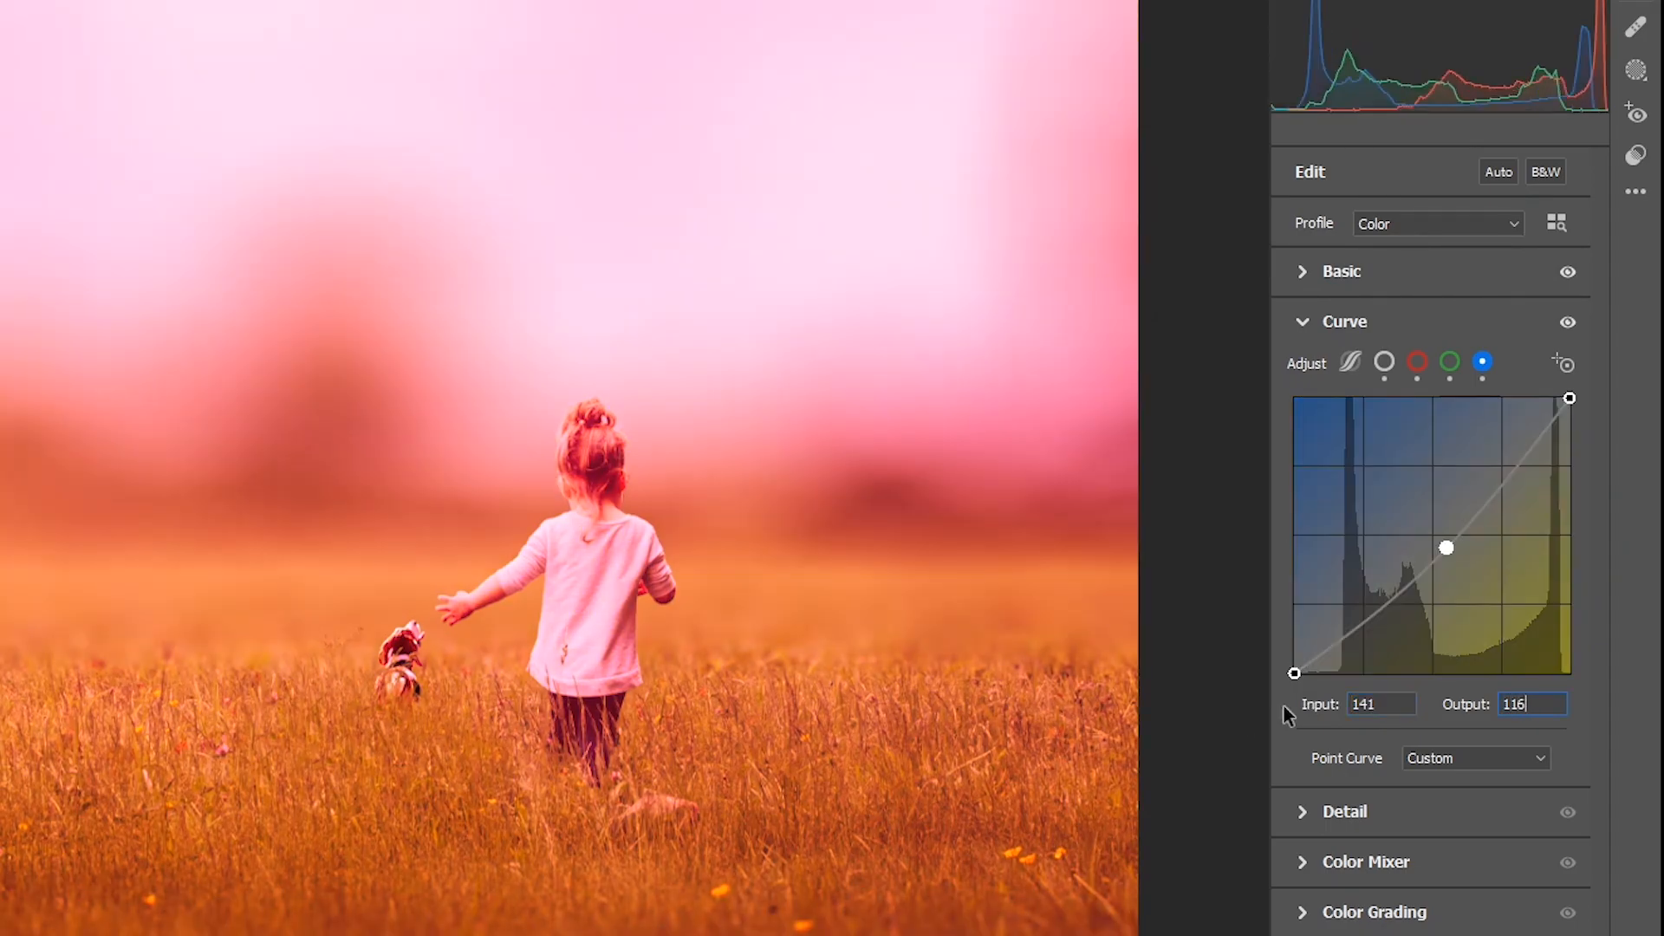
click(1450, 361)
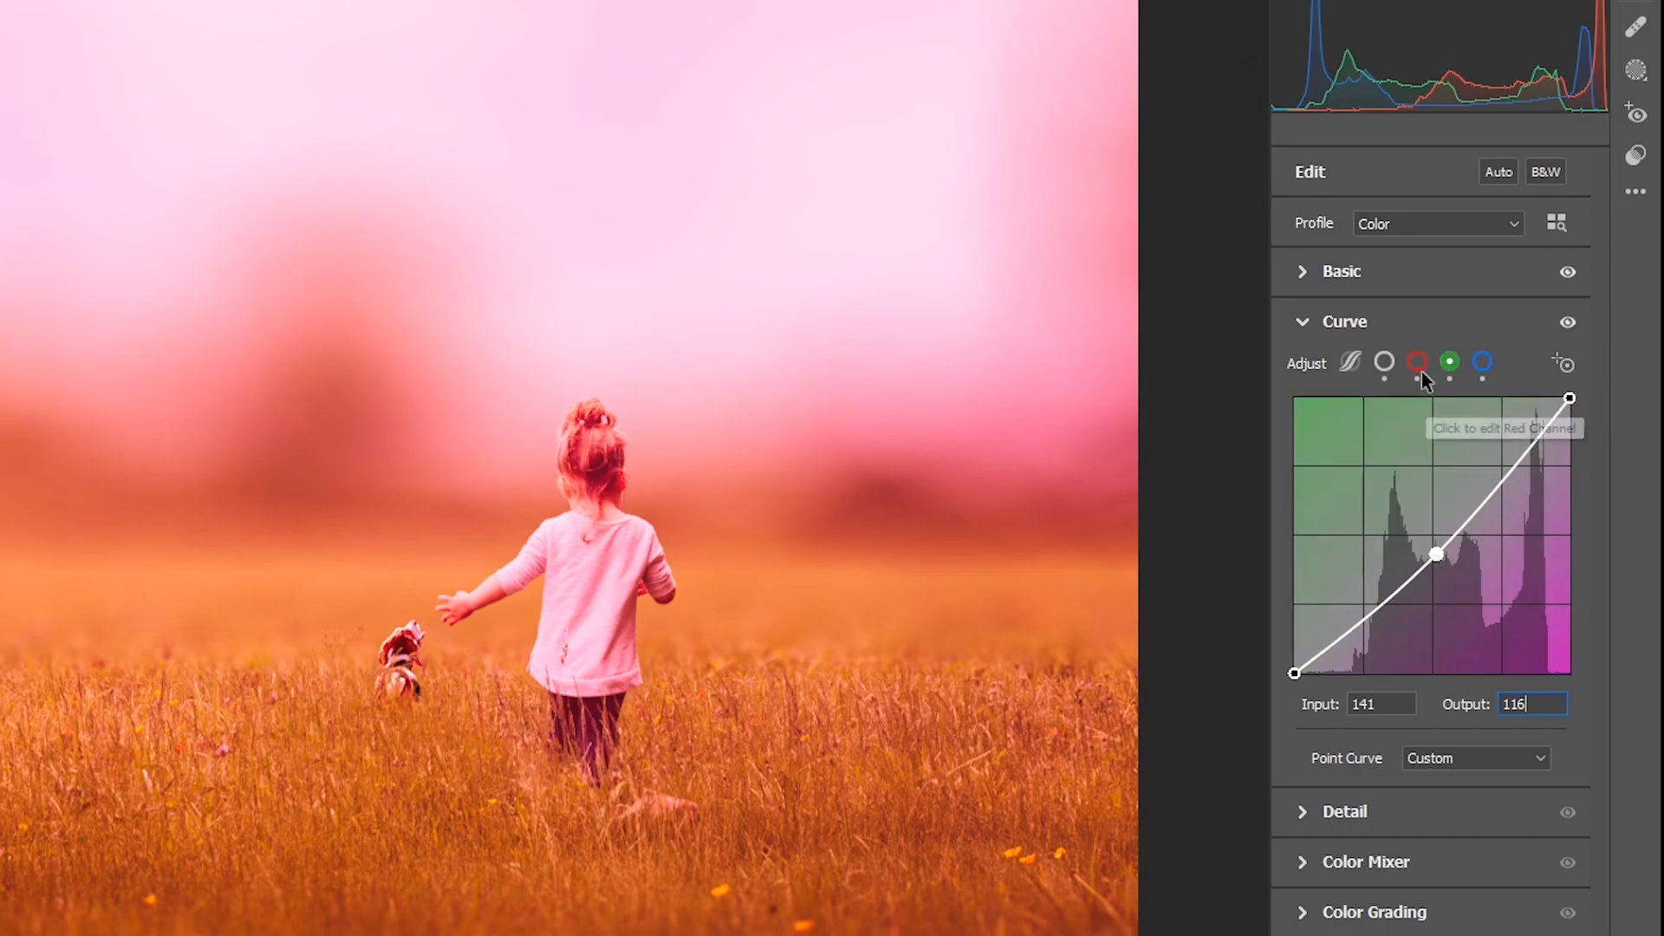
click(1418, 363)
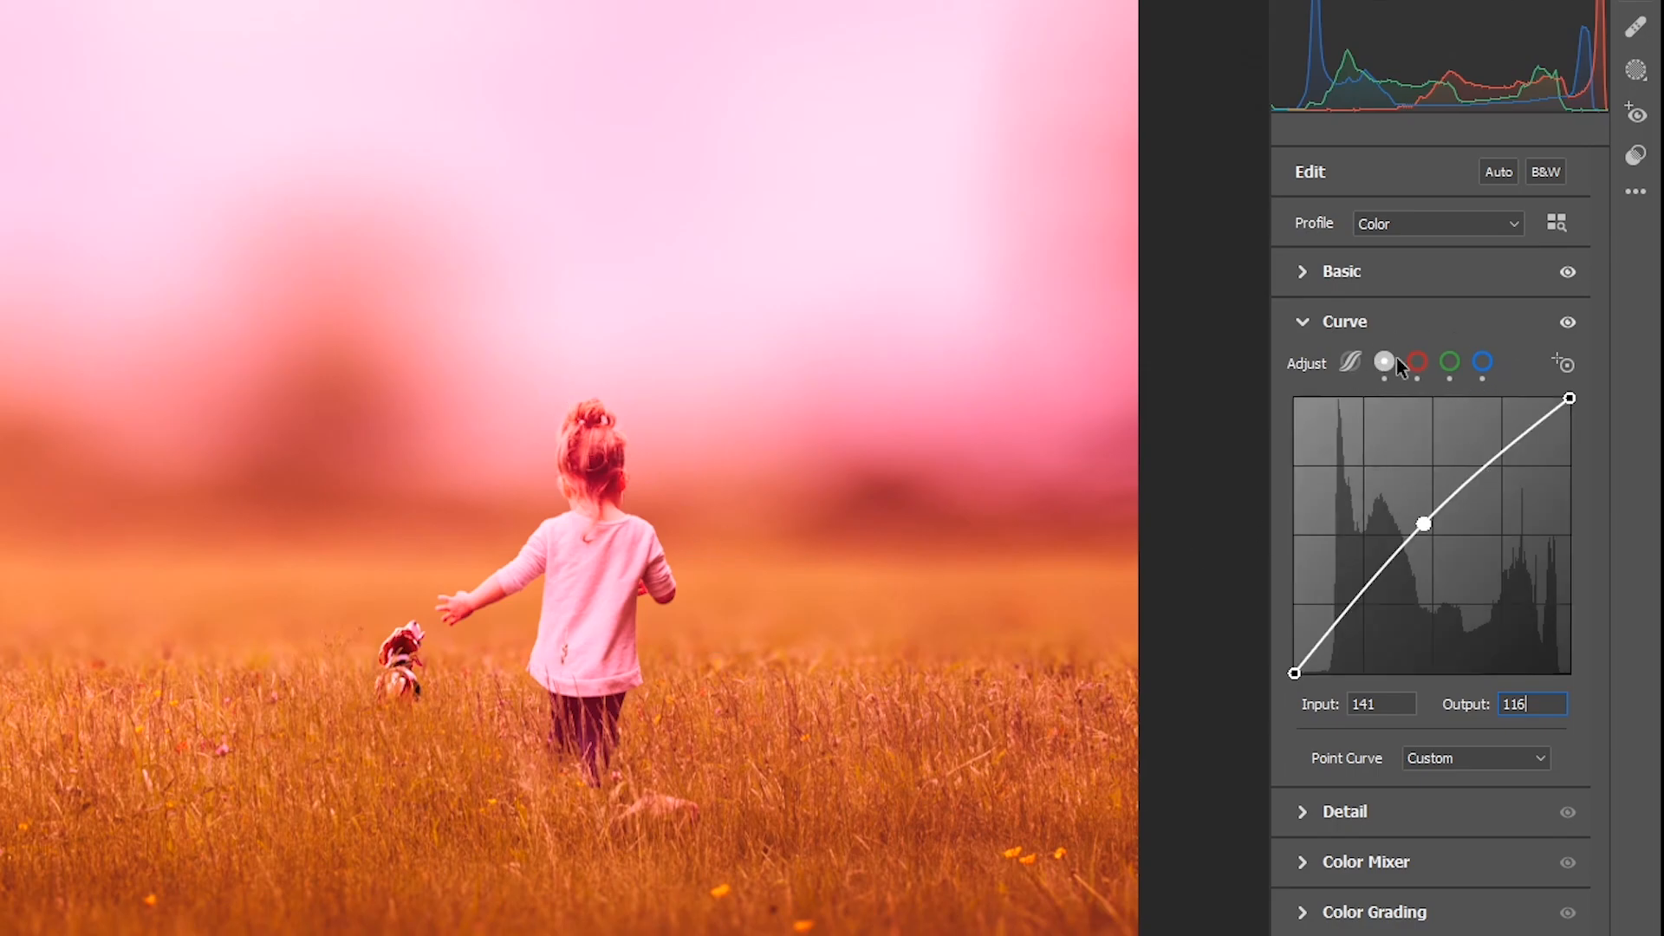
Step: In the Color Mixer's HSL mode, set the Greens hue to -62
click(1308, 815)
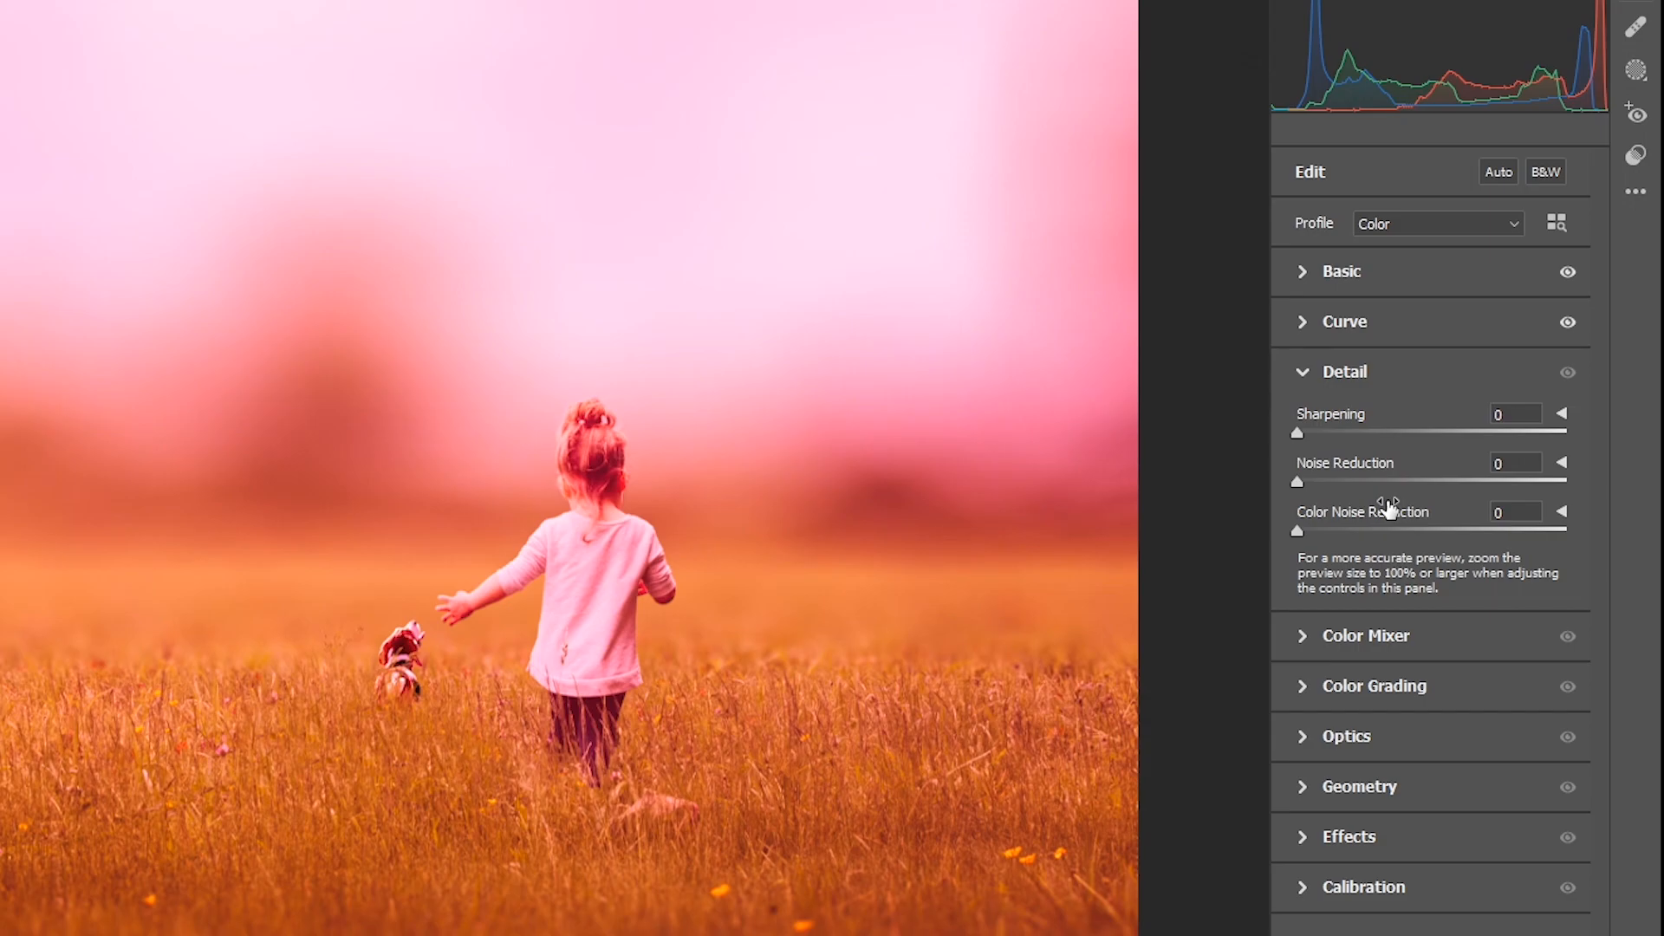
click(1302, 636)
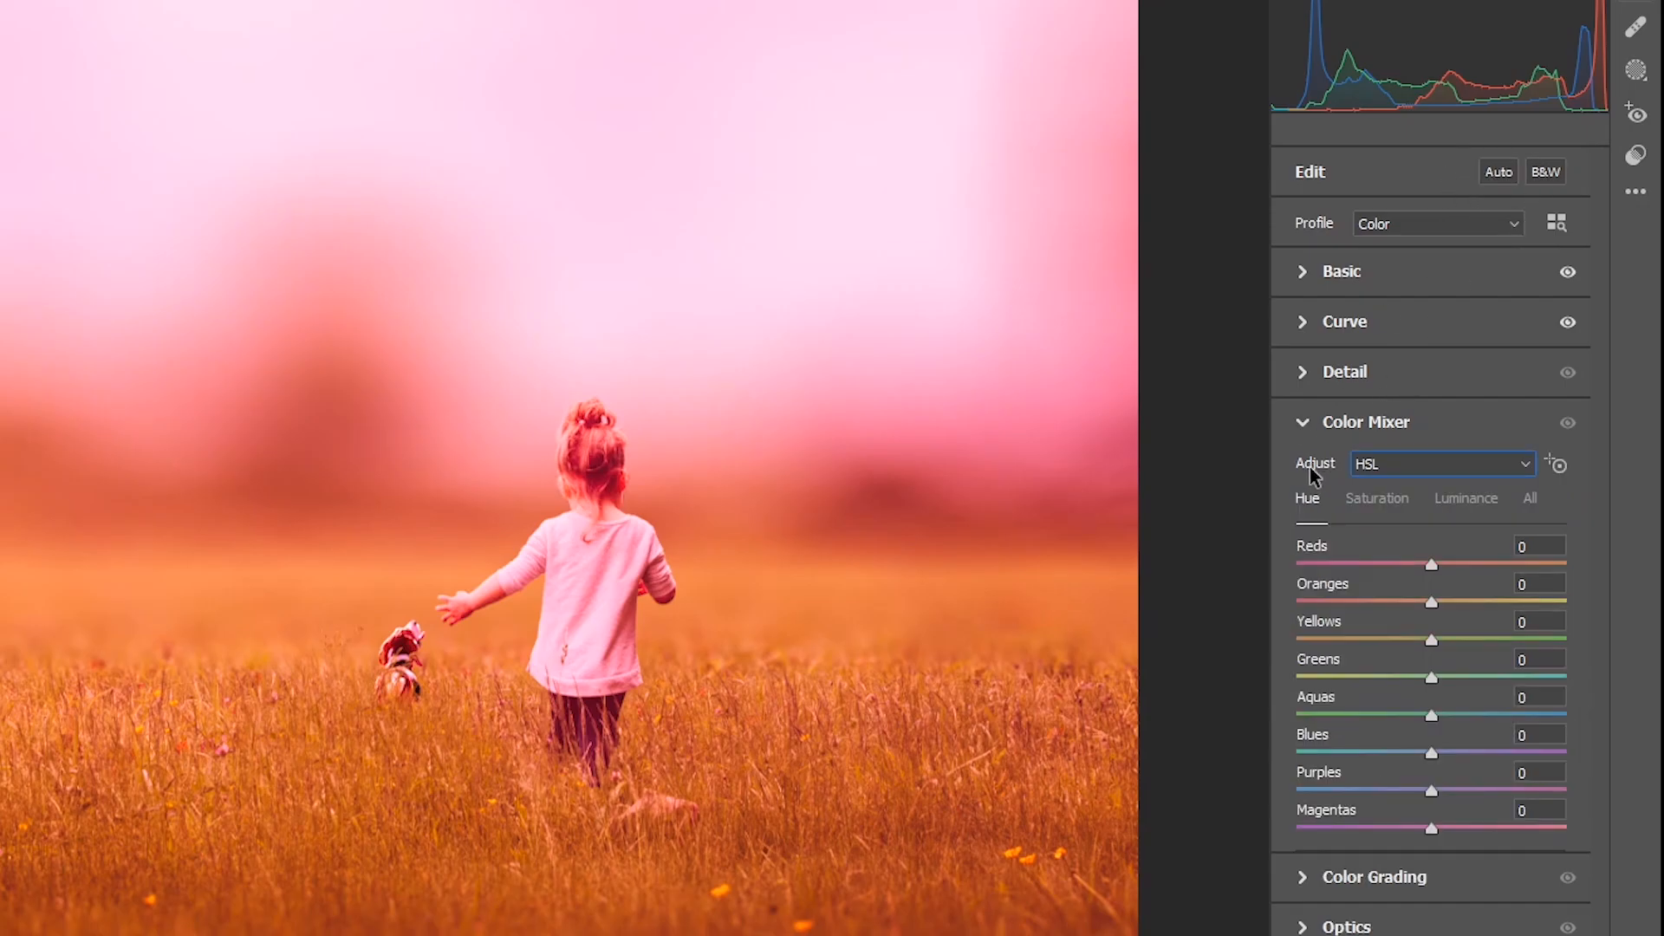
click(1385, 465)
click(1381, 508)
click(1378, 464)
click(1383, 487)
click(1380, 462)
click(1381, 491)
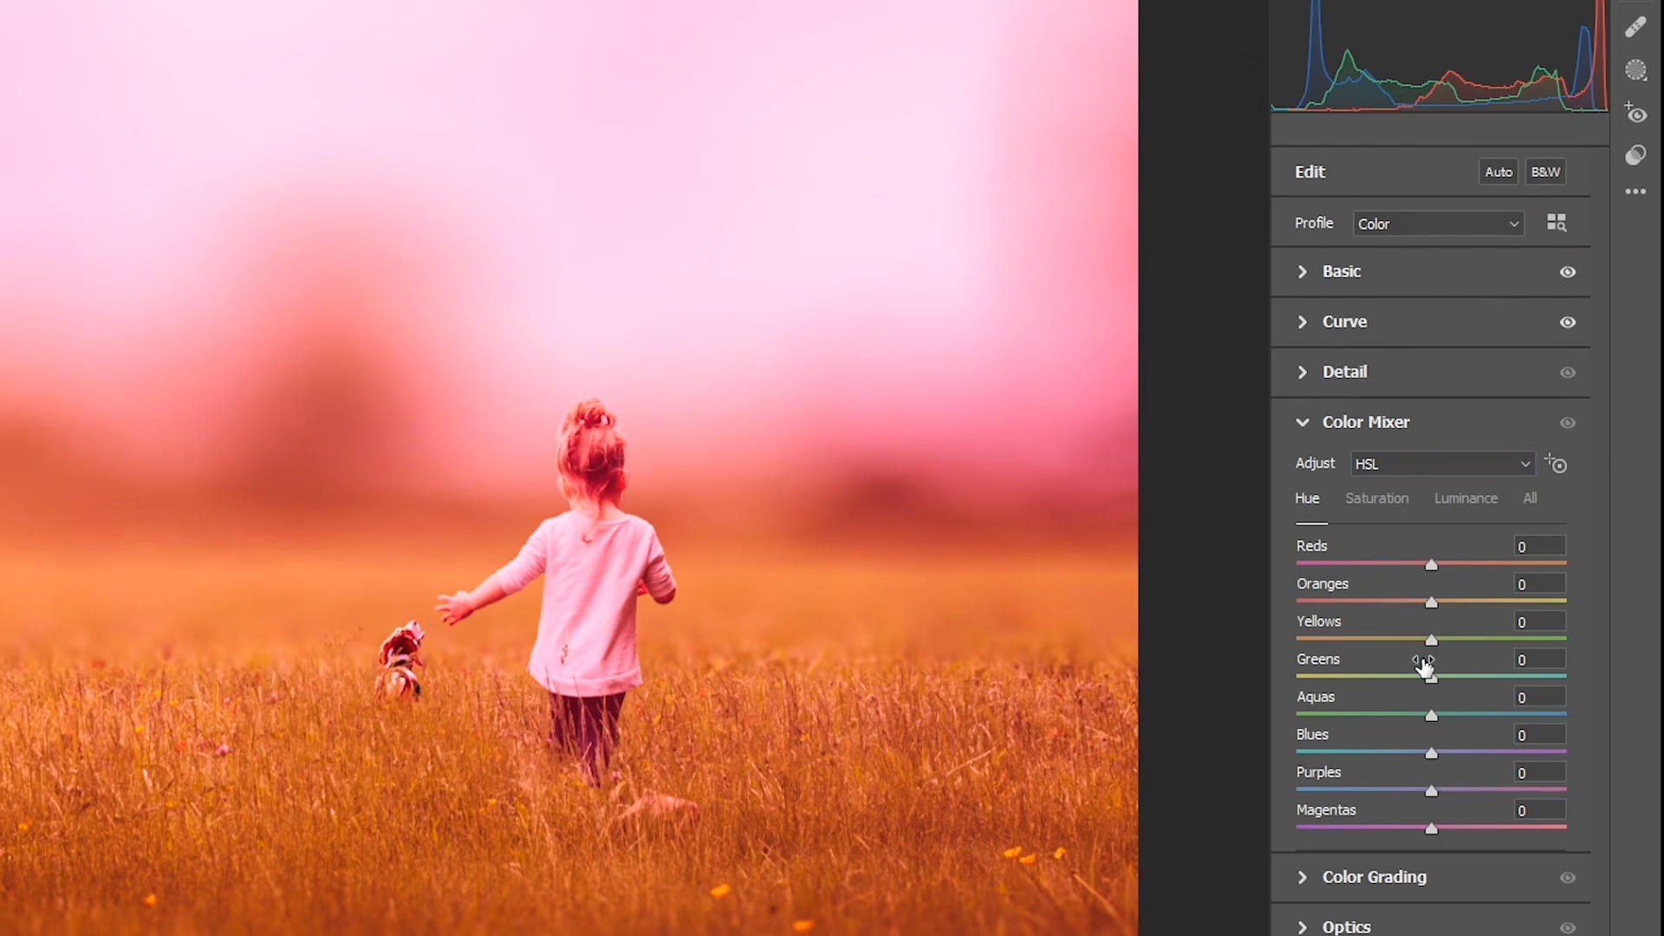
drag(1431, 677, 1350, 679)
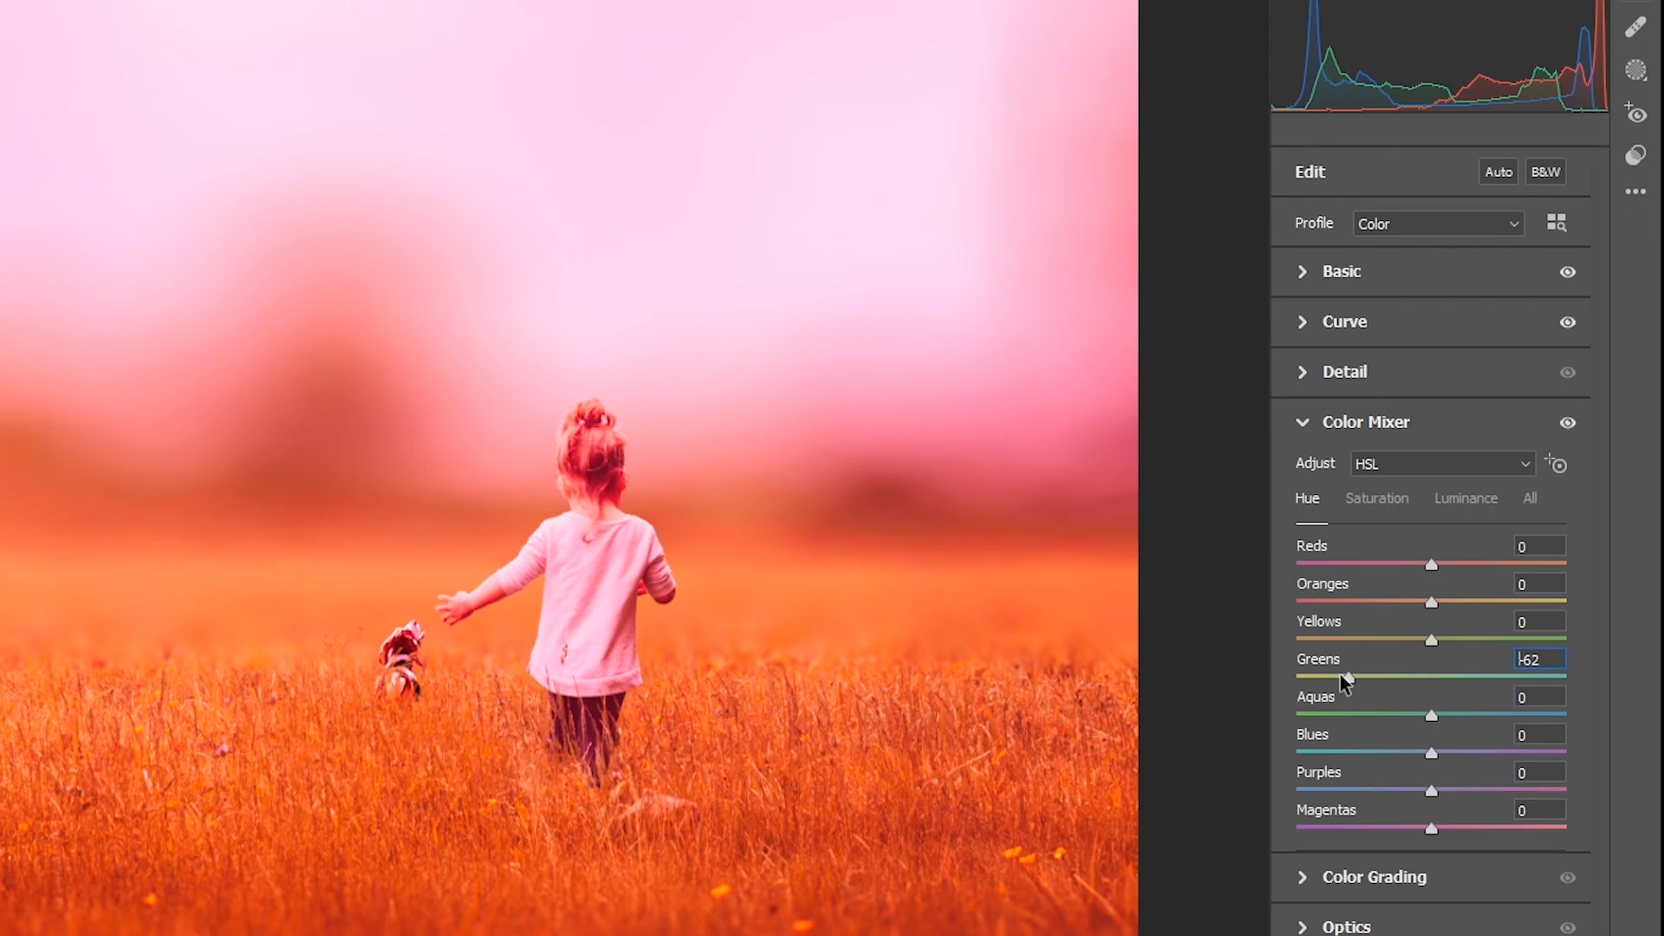
Step: Set the Greens saturation to -20 in the Color Mixer
click(1387, 492)
click(1432, 676)
drag(1433, 674, 1422, 676)
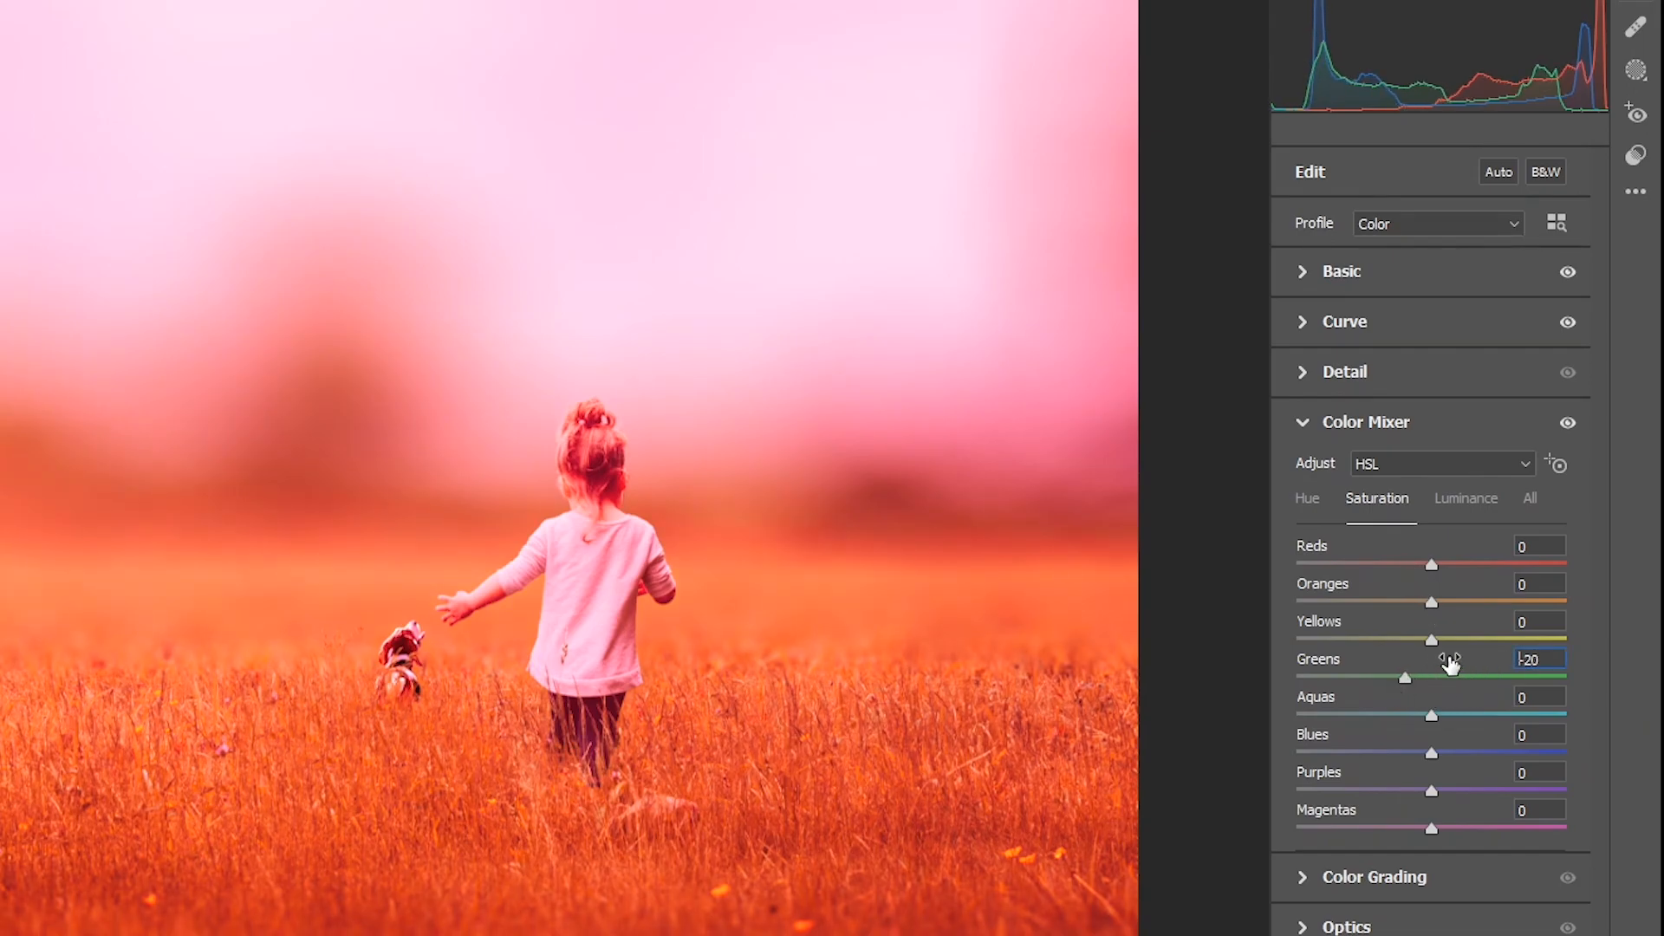
Step: Color grade the shadows with hue 284, saturation 41 and luminance +9
click(1300, 876)
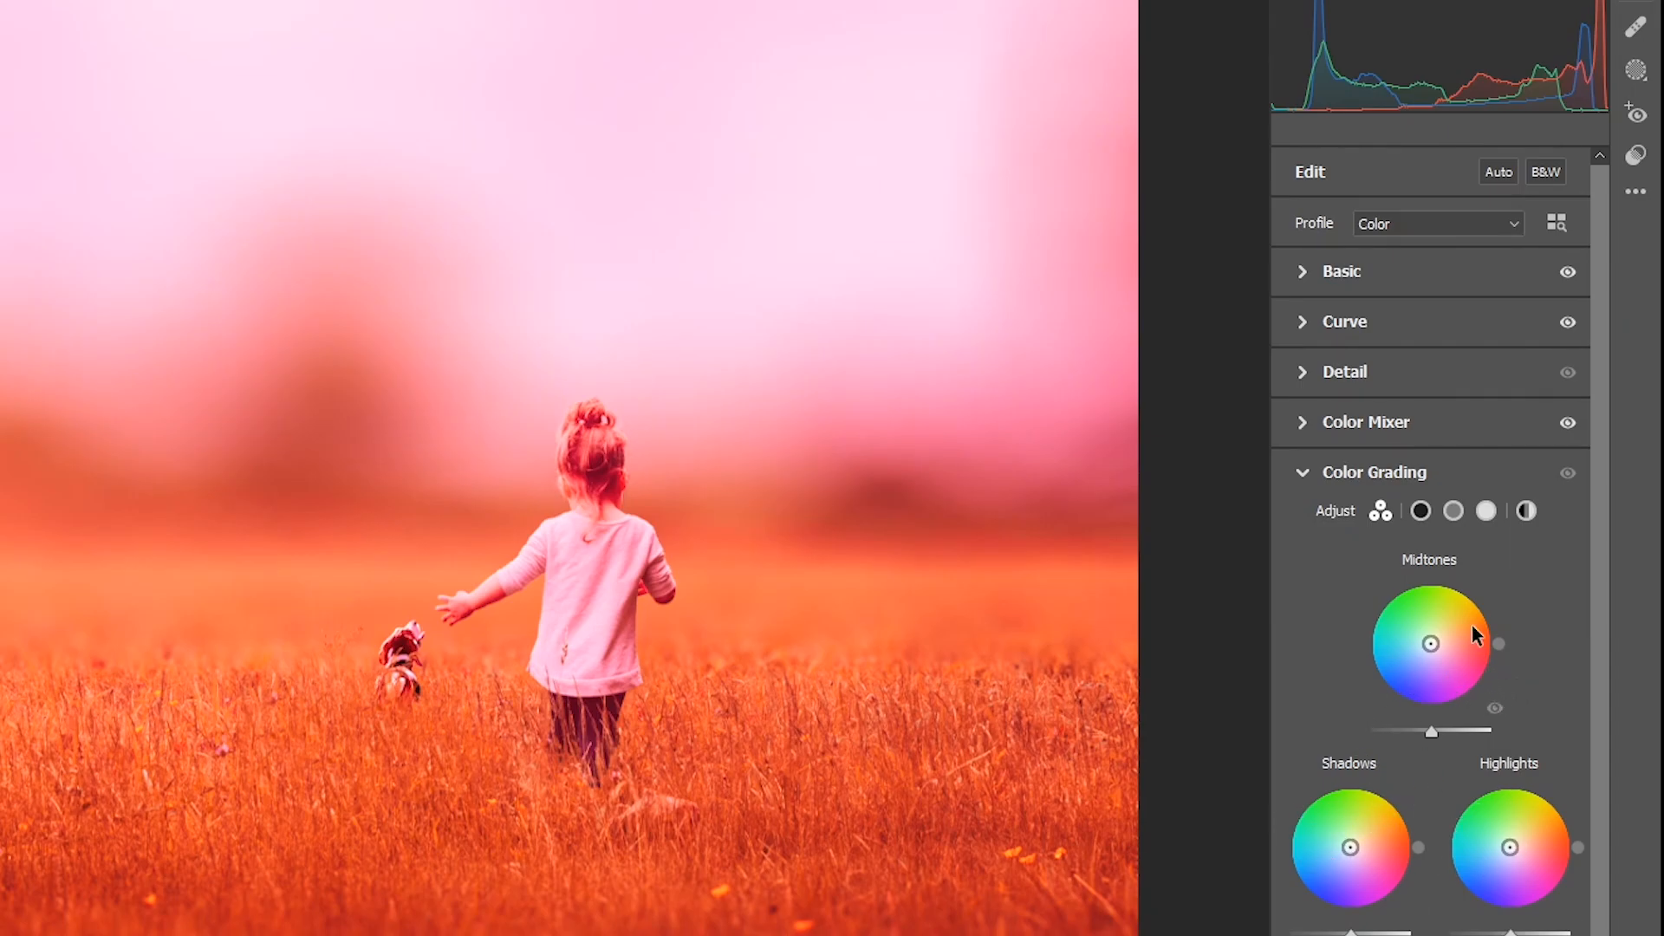
click(1419, 511)
click(1486, 513)
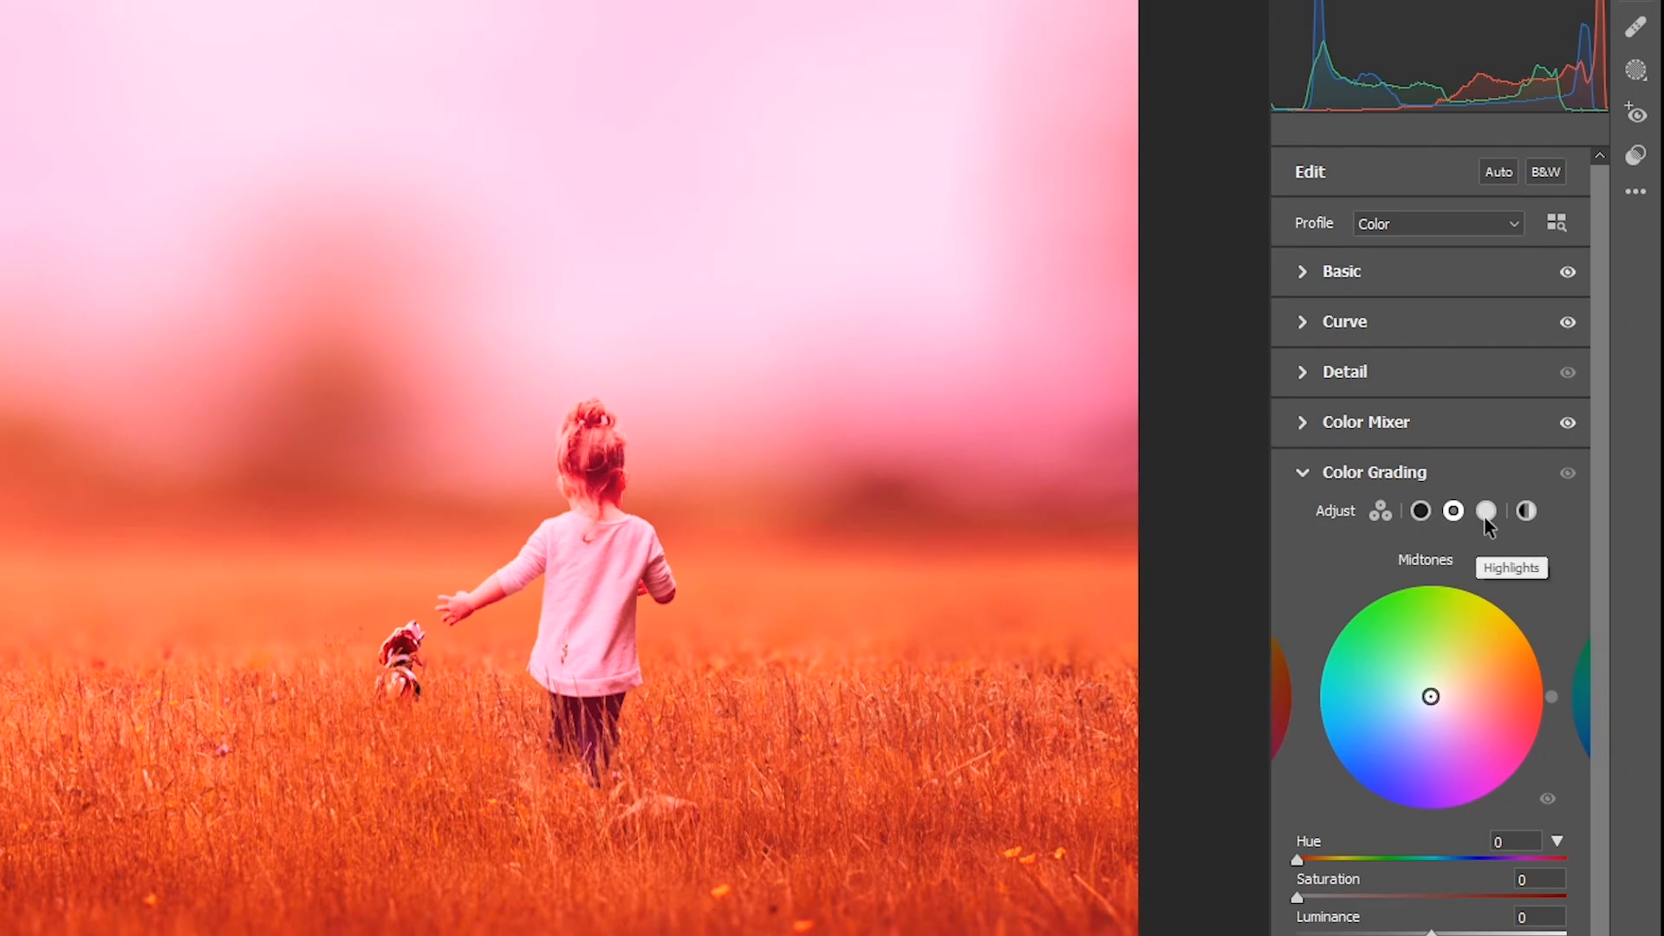
click(1422, 513)
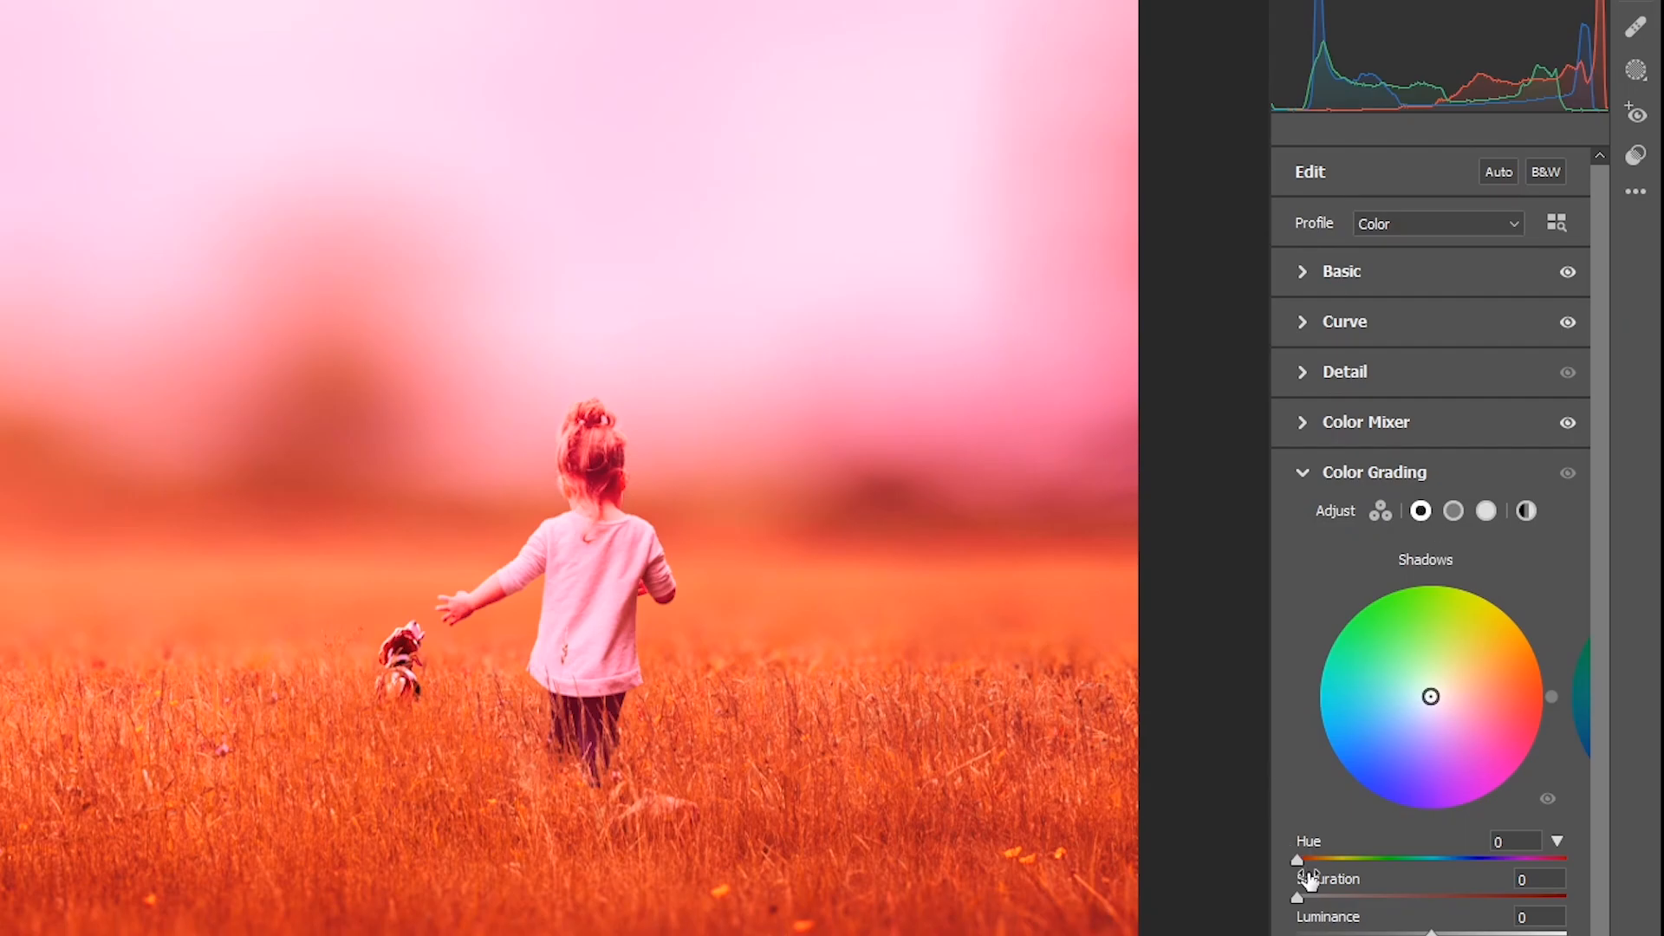
drag(1297, 898, 1408, 899)
drag(1298, 860, 1488, 865)
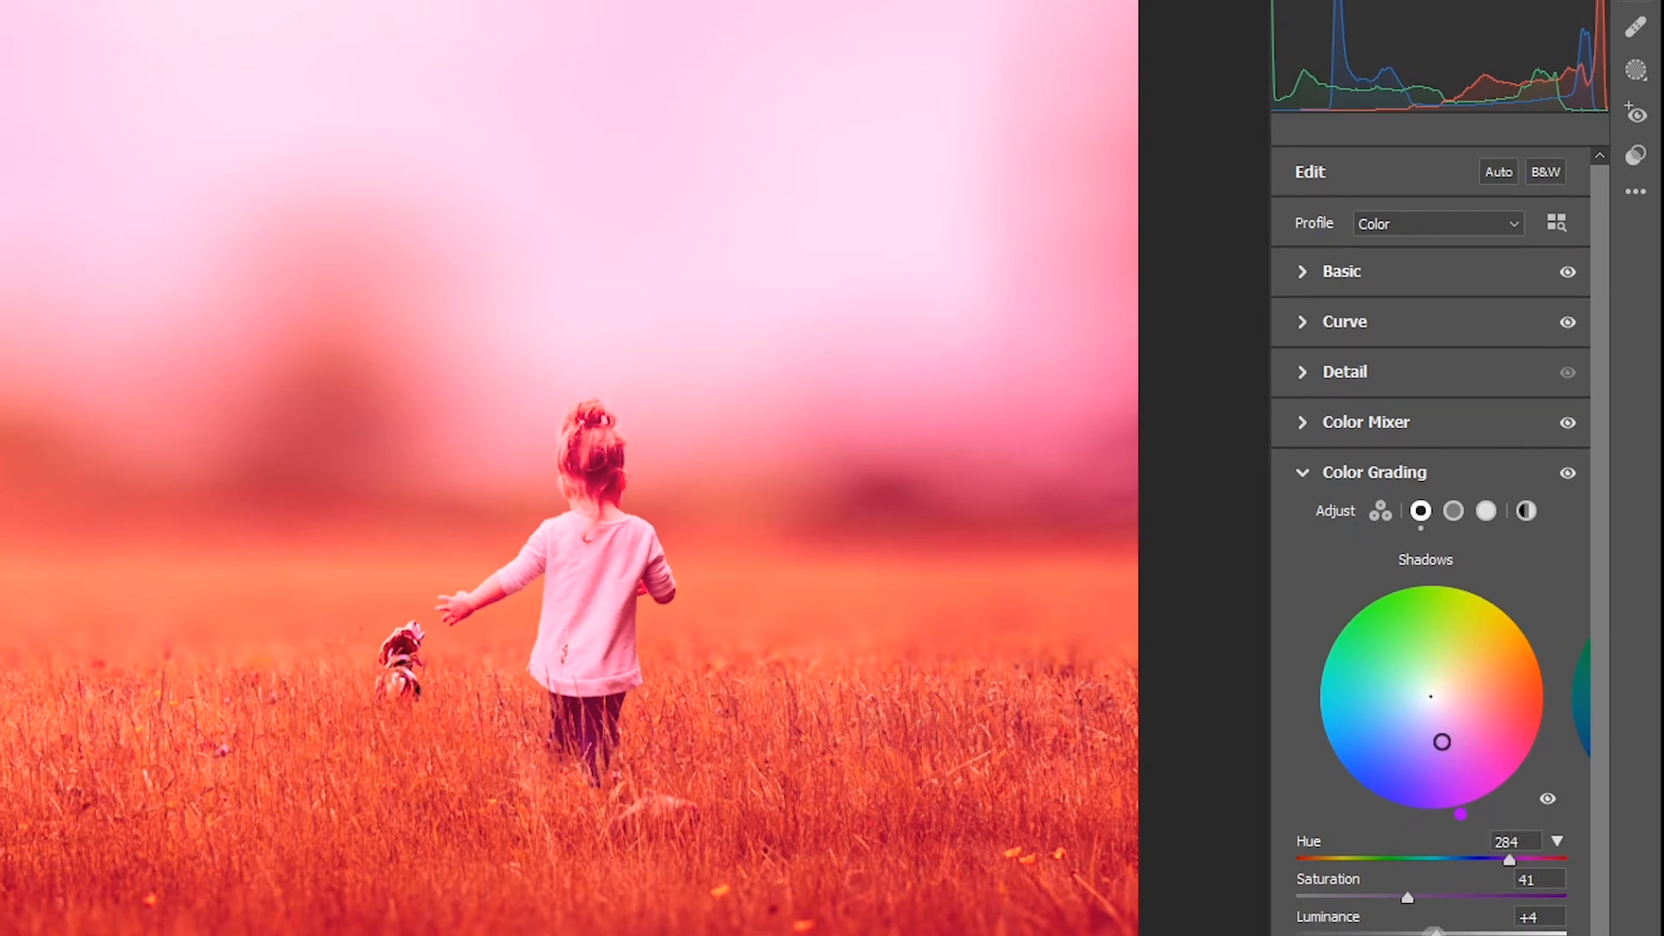
drag(1434, 933, 1518, 934)
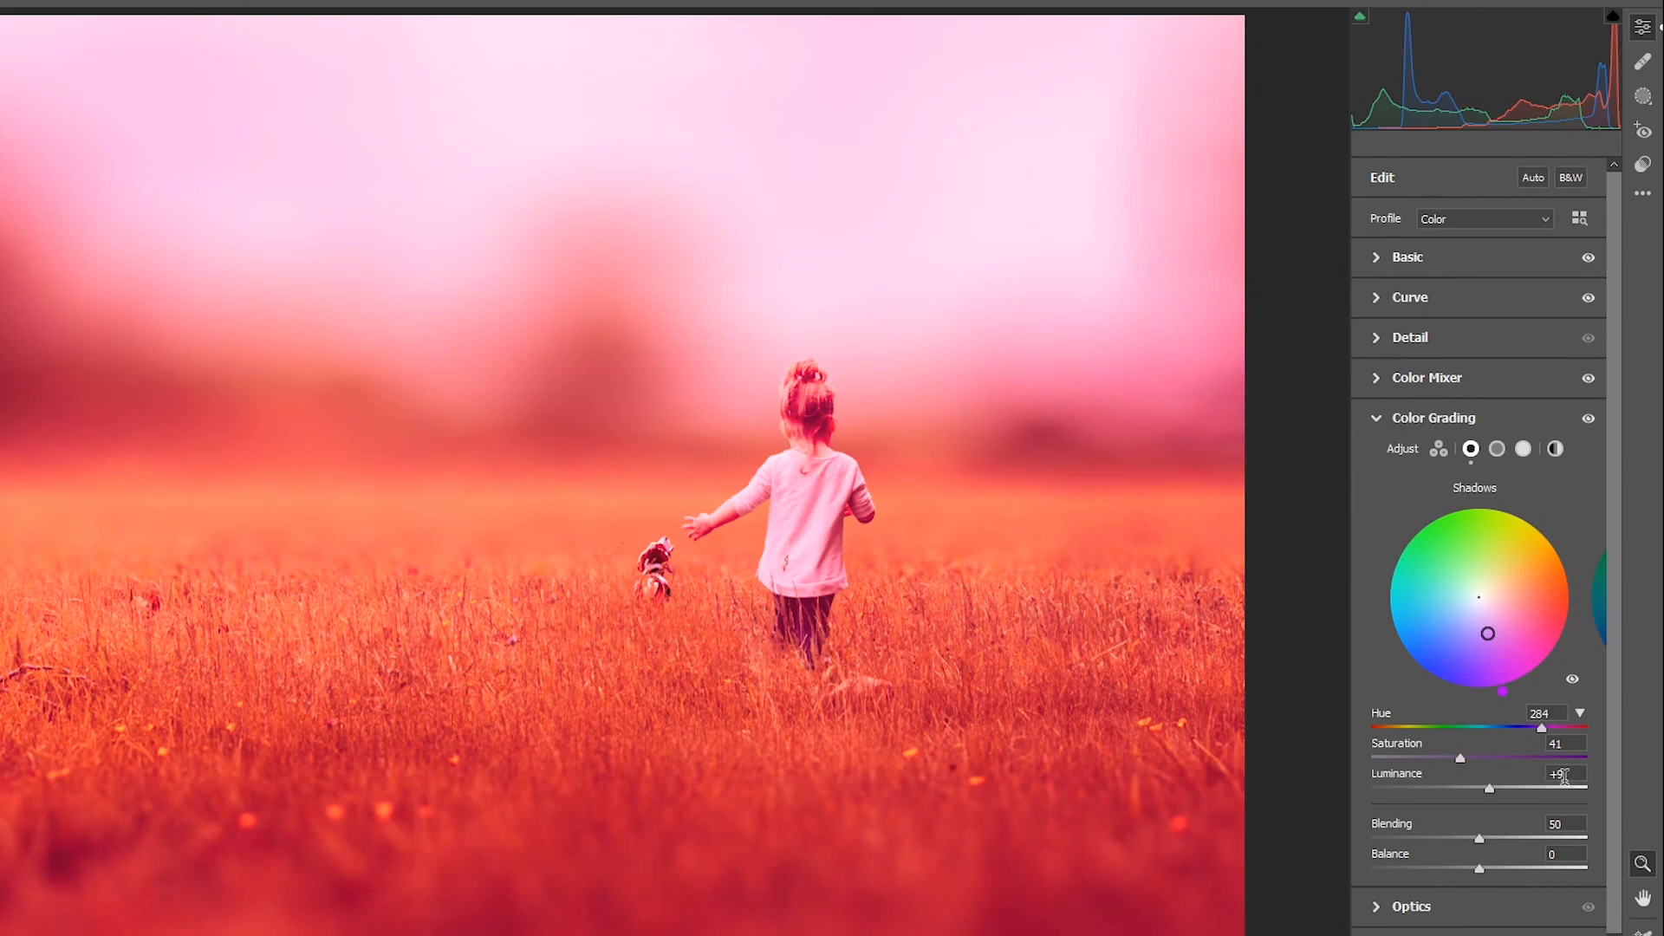
Step: Color grade the midtones with hue 242, saturation 18 and luminance +43
click(1496, 448)
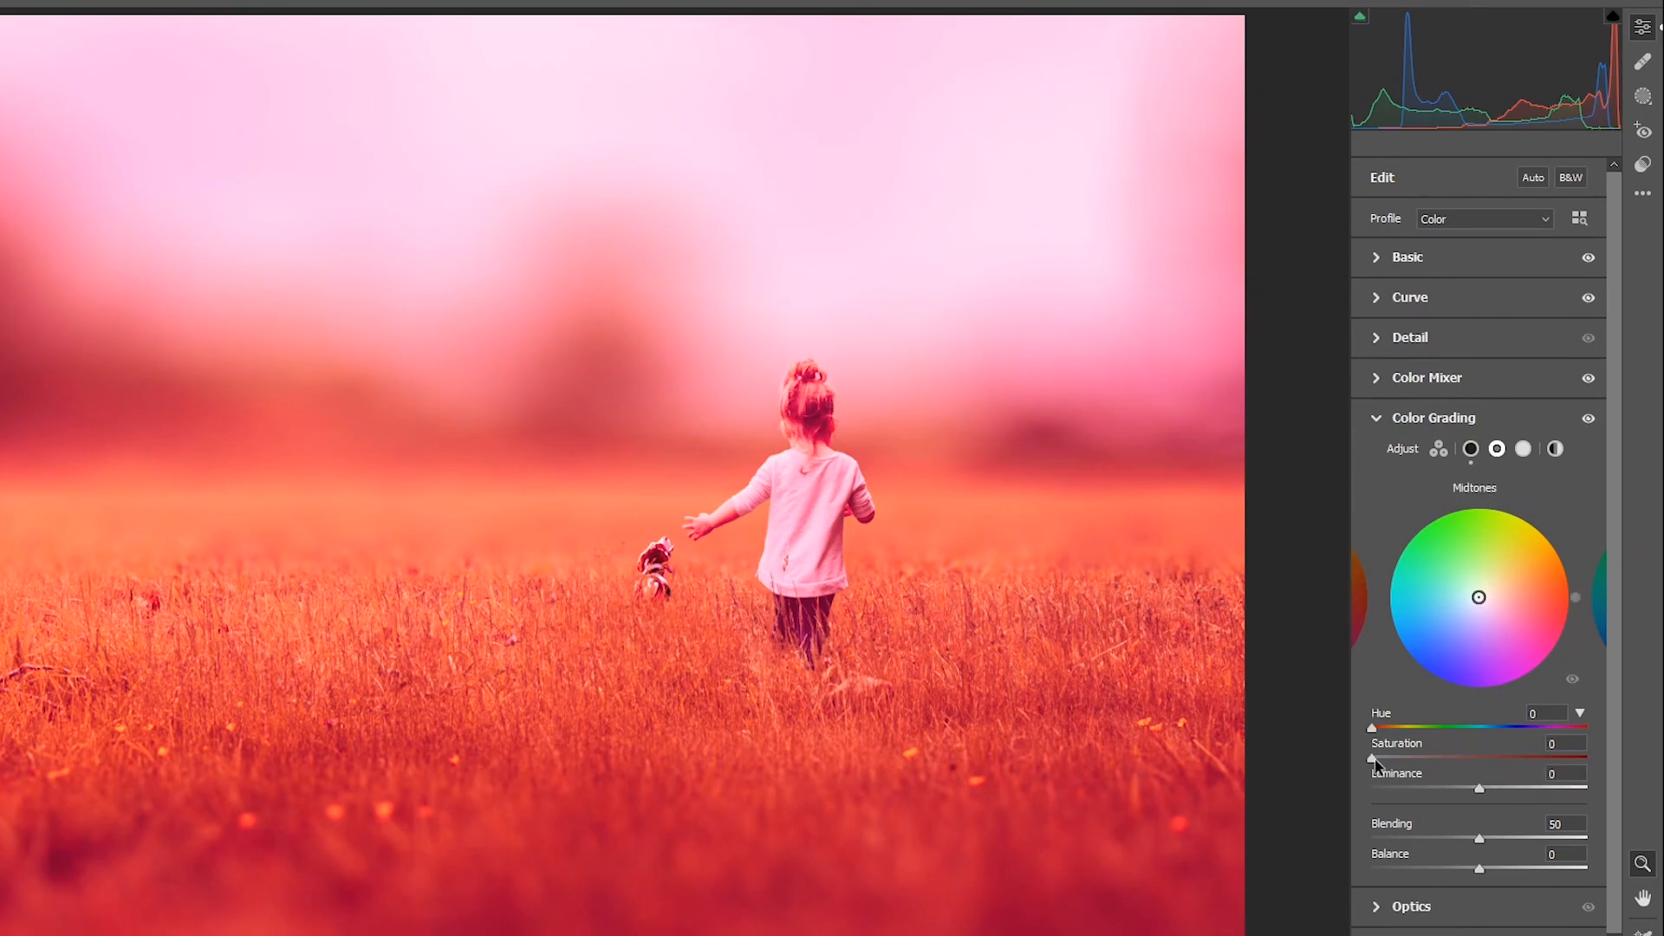
drag(1372, 729, 1516, 754)
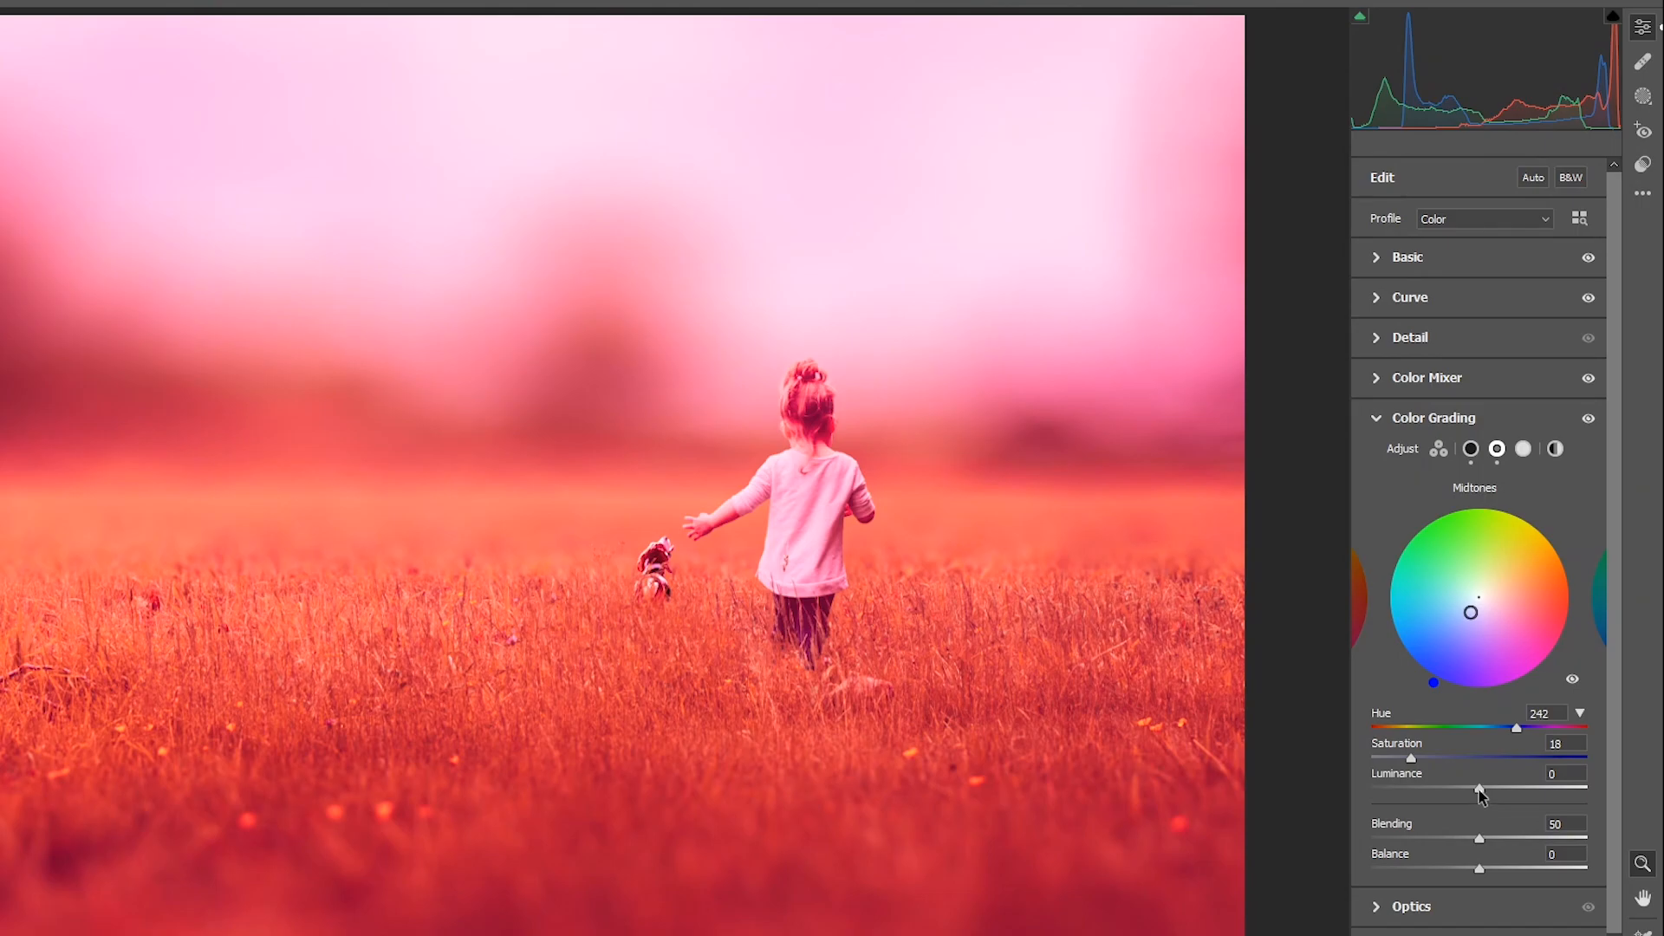
drag(1477, 789, 1525, 788)
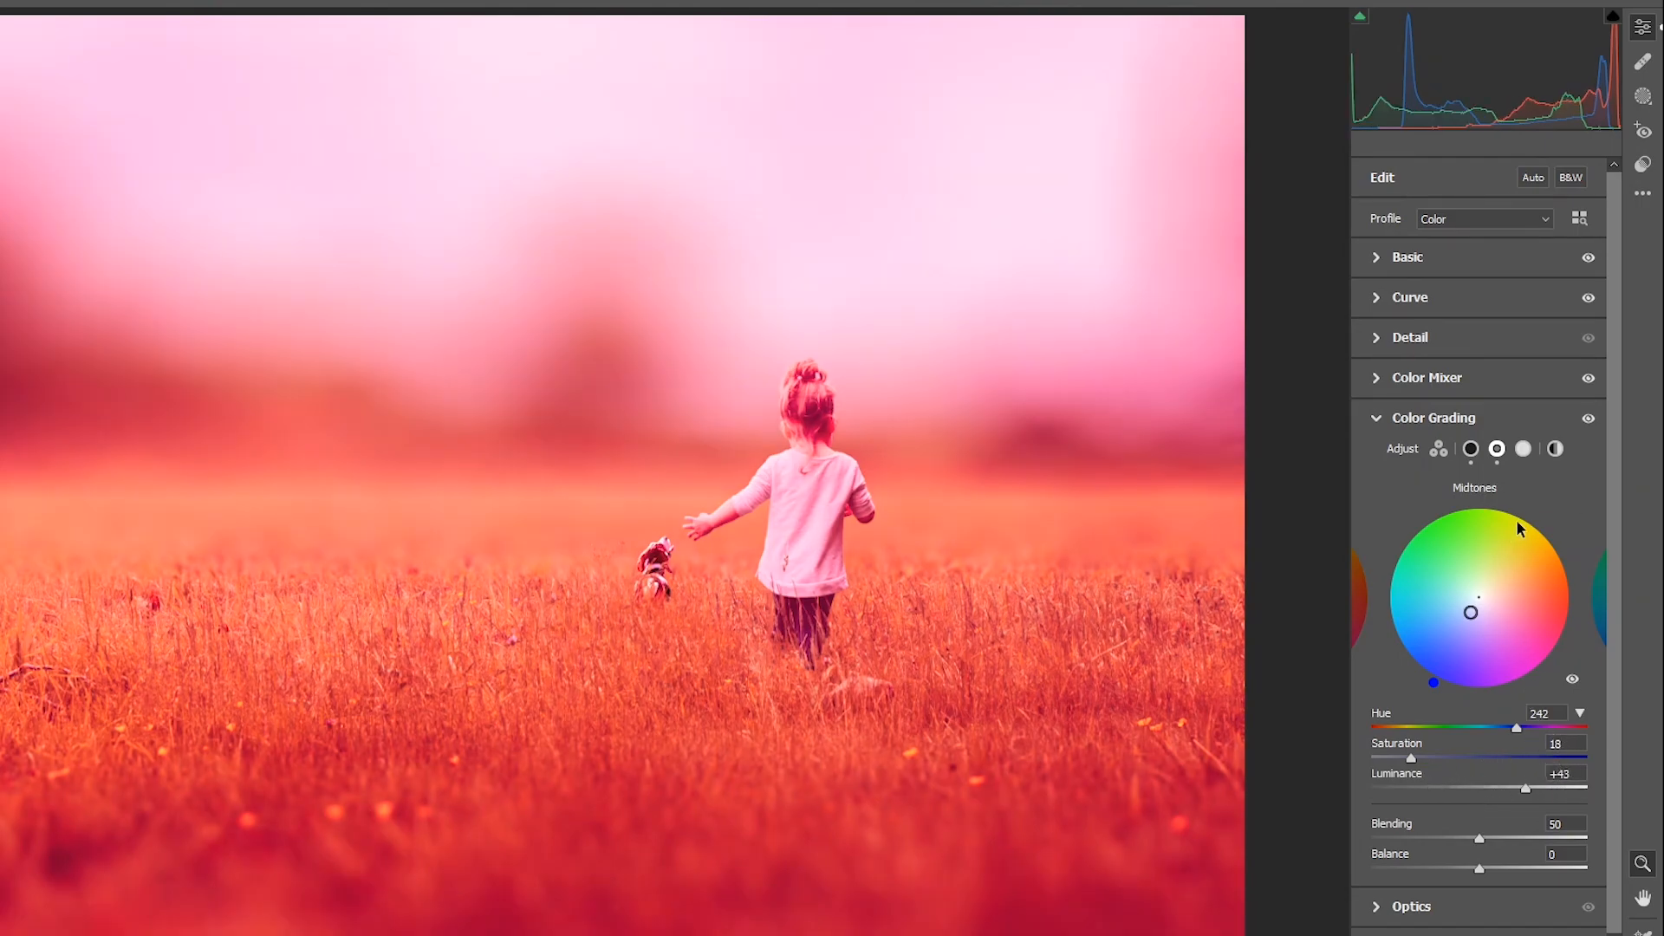
Step: Color grade the highlights with hue 76, saturation 23 and luminance +37
click(1523, 448)
drag(1378, 763, 1438, 771)
mouse_move(1371, 728)
mouse_down()
mouse_move(1552, 731)
mouse_move(1537, 730)
mouse_up()
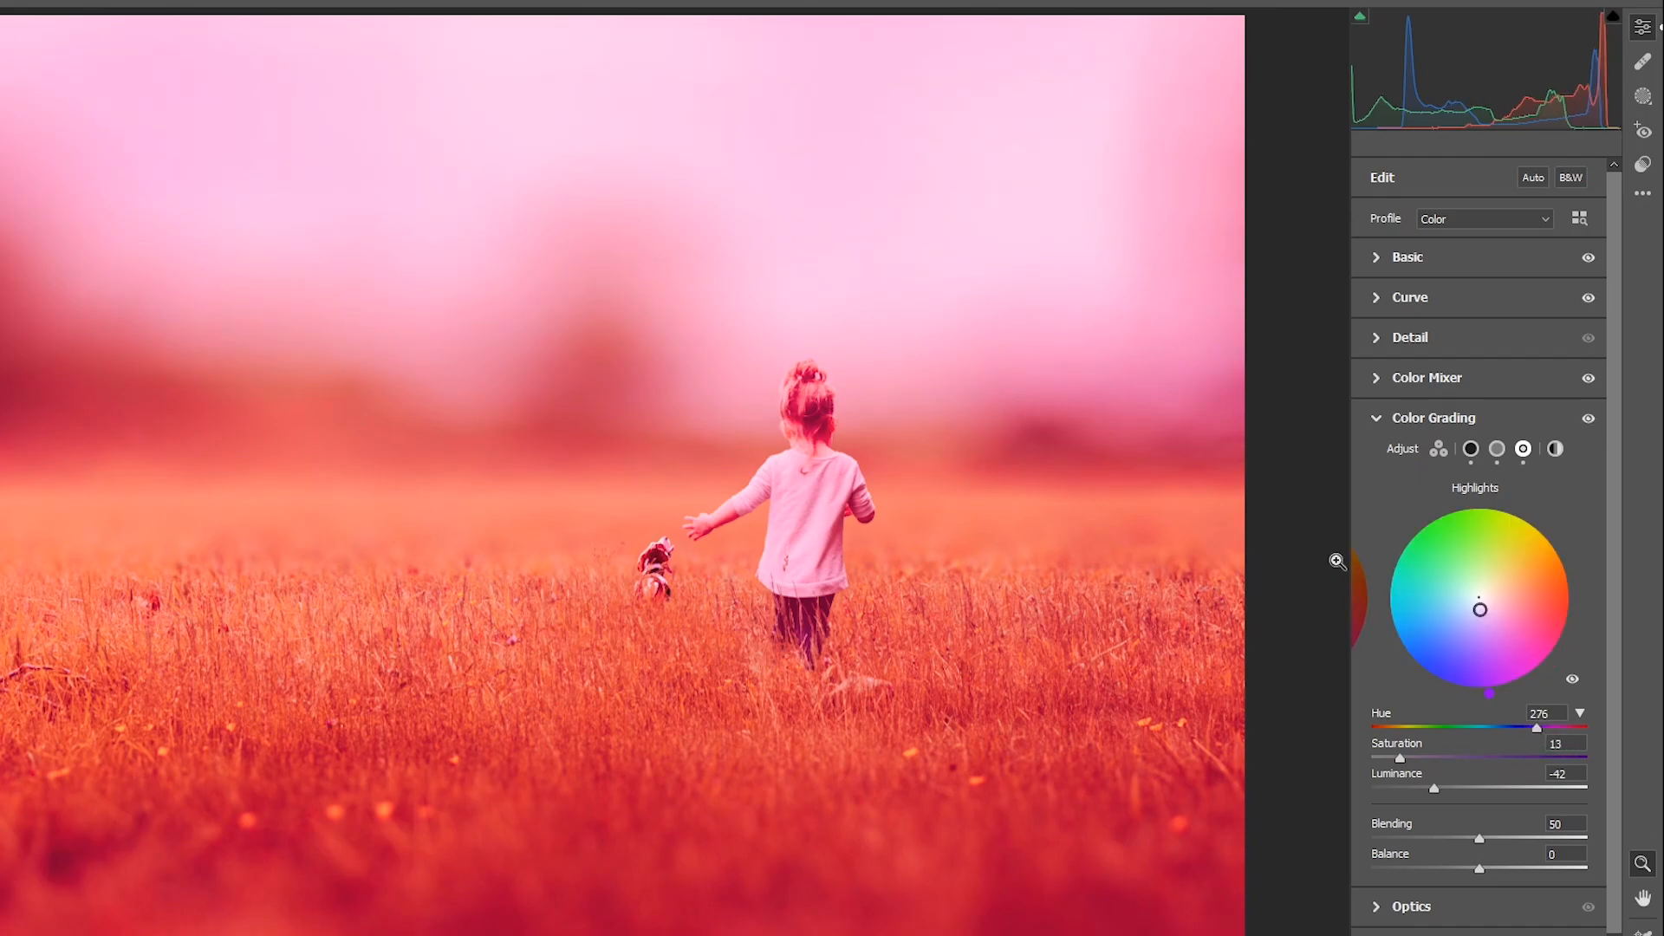
mouse_move(1536, 732)
mouse_down()
mouse_move(1405, 731)
mouse_move(1417, 766)
mouse_move(1444, 768)
mouse_move(1396, 766)
mouse_move(1519, 788)
mouse_up()
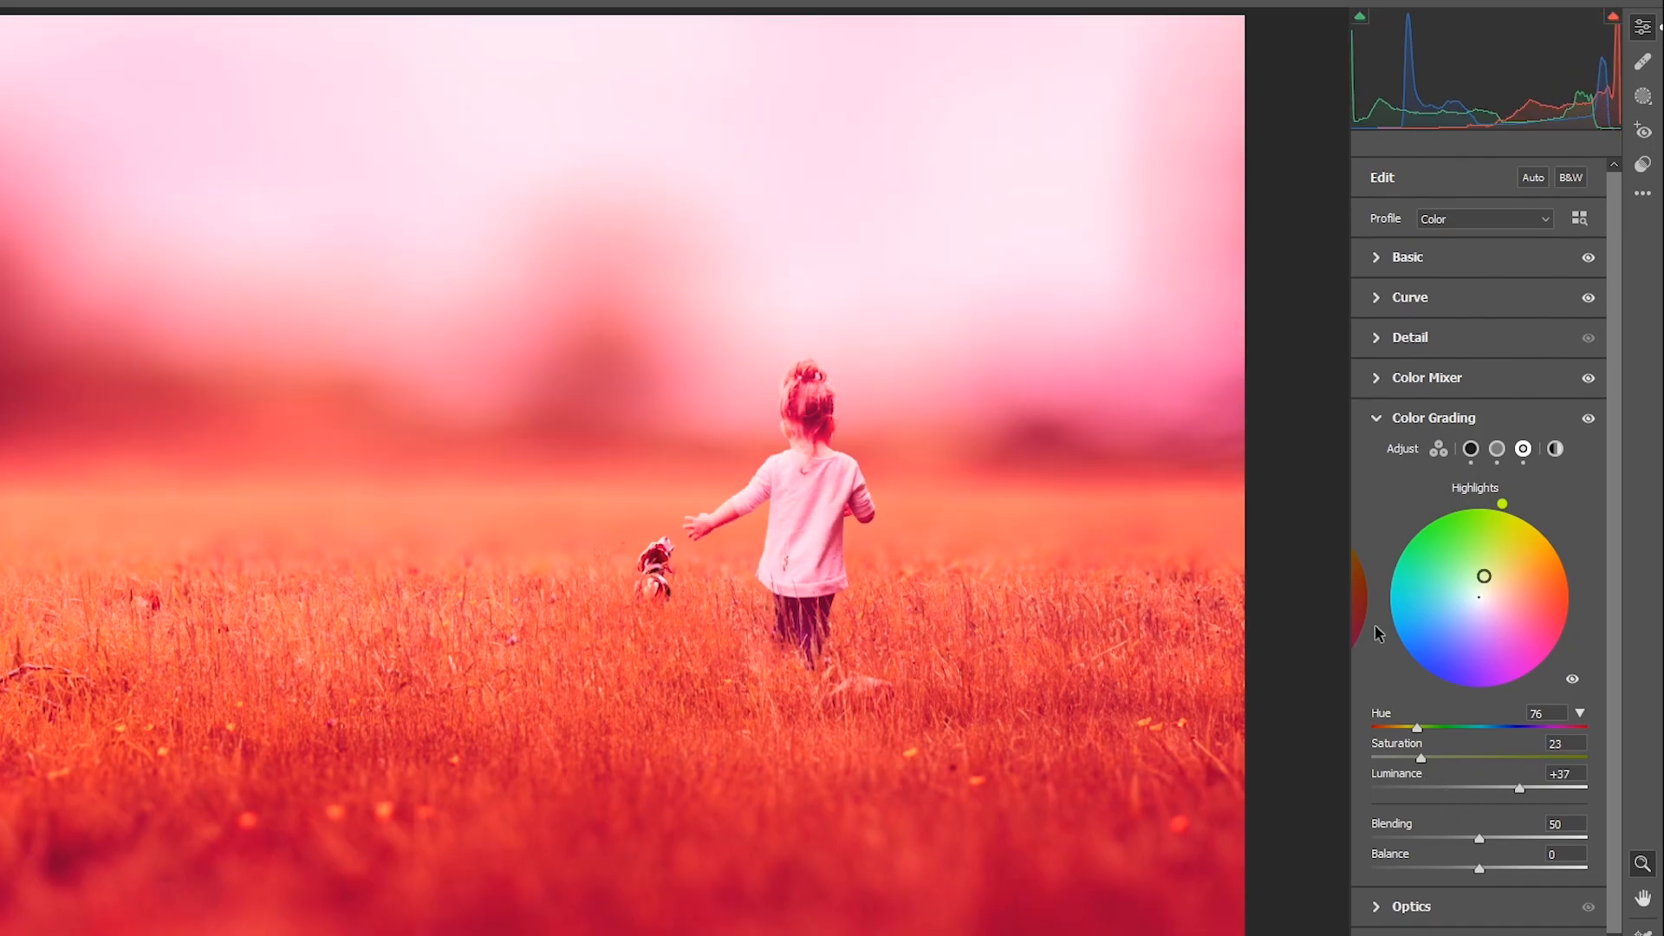
Step: Compare the image with and without the color grading by toggling its effect several times
click(1587, 421)
click(1589, 421)
click(1589, 420)
click(1590, 420)
click(1590, 420)
click(1589, 420)
Step: Set the global color grade to hue 163, saturation 13 and luminance +8
click(1557, 449)
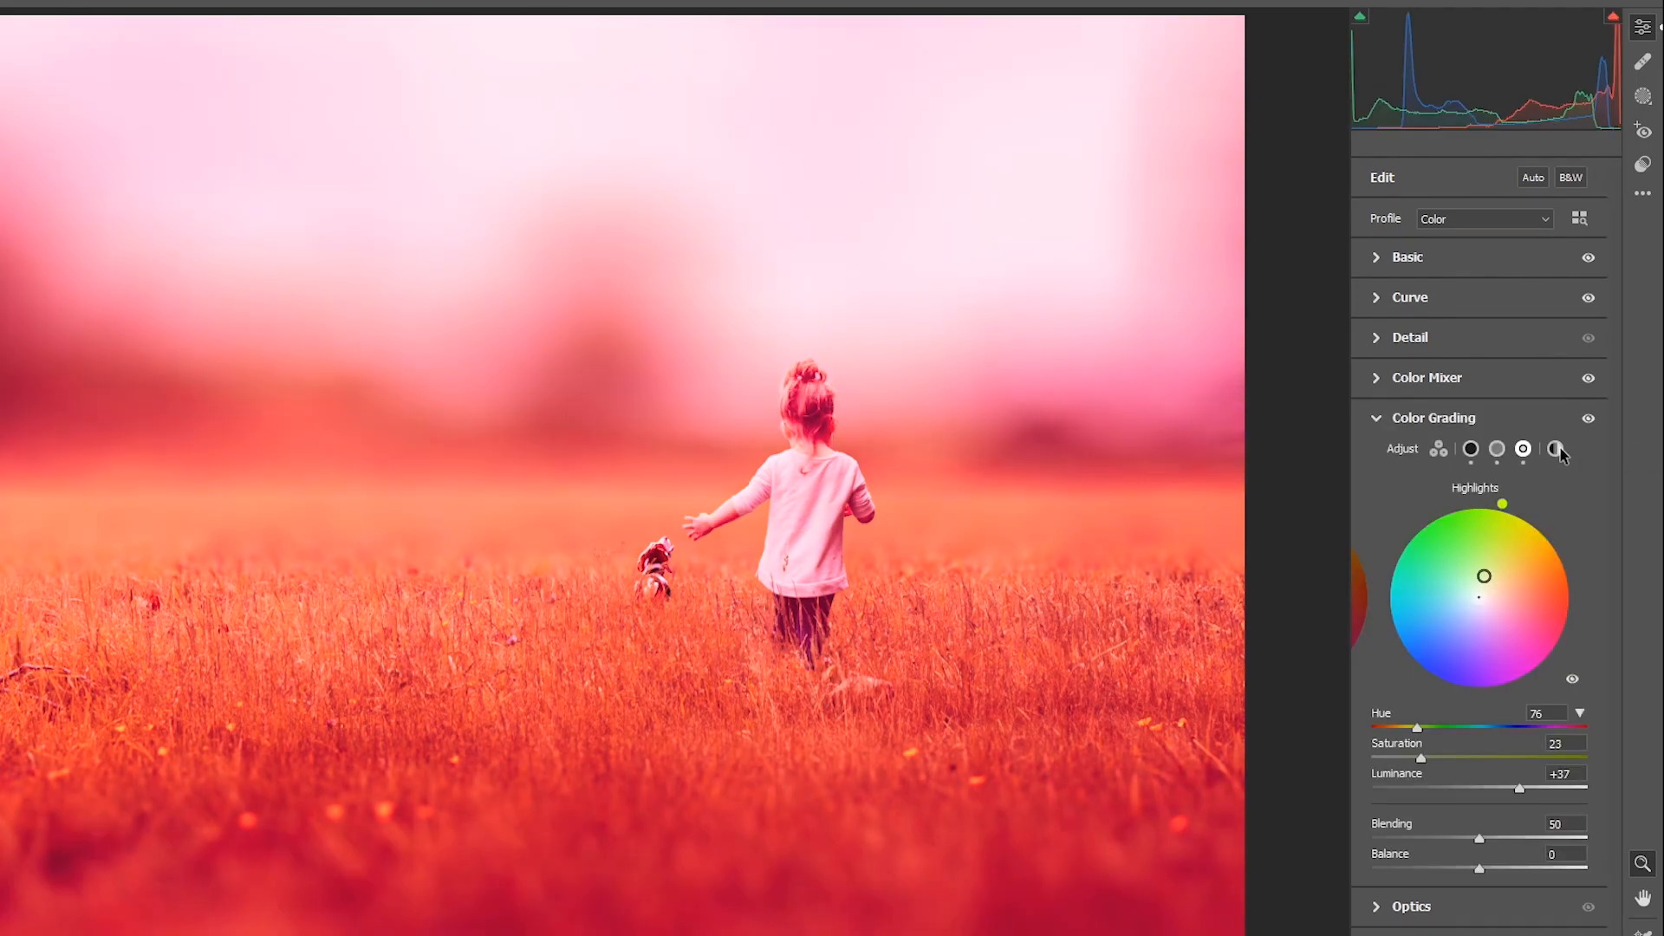
click(1376, 729)
mouse_move(1375, 760)
mouse_down()
mouse_move(1421, 771)
mouse_move(1406, 776)
mouse_move(1479, 728)
mouse_move(1565, 722)
mouse_move(1469, 727)
mouse_up()
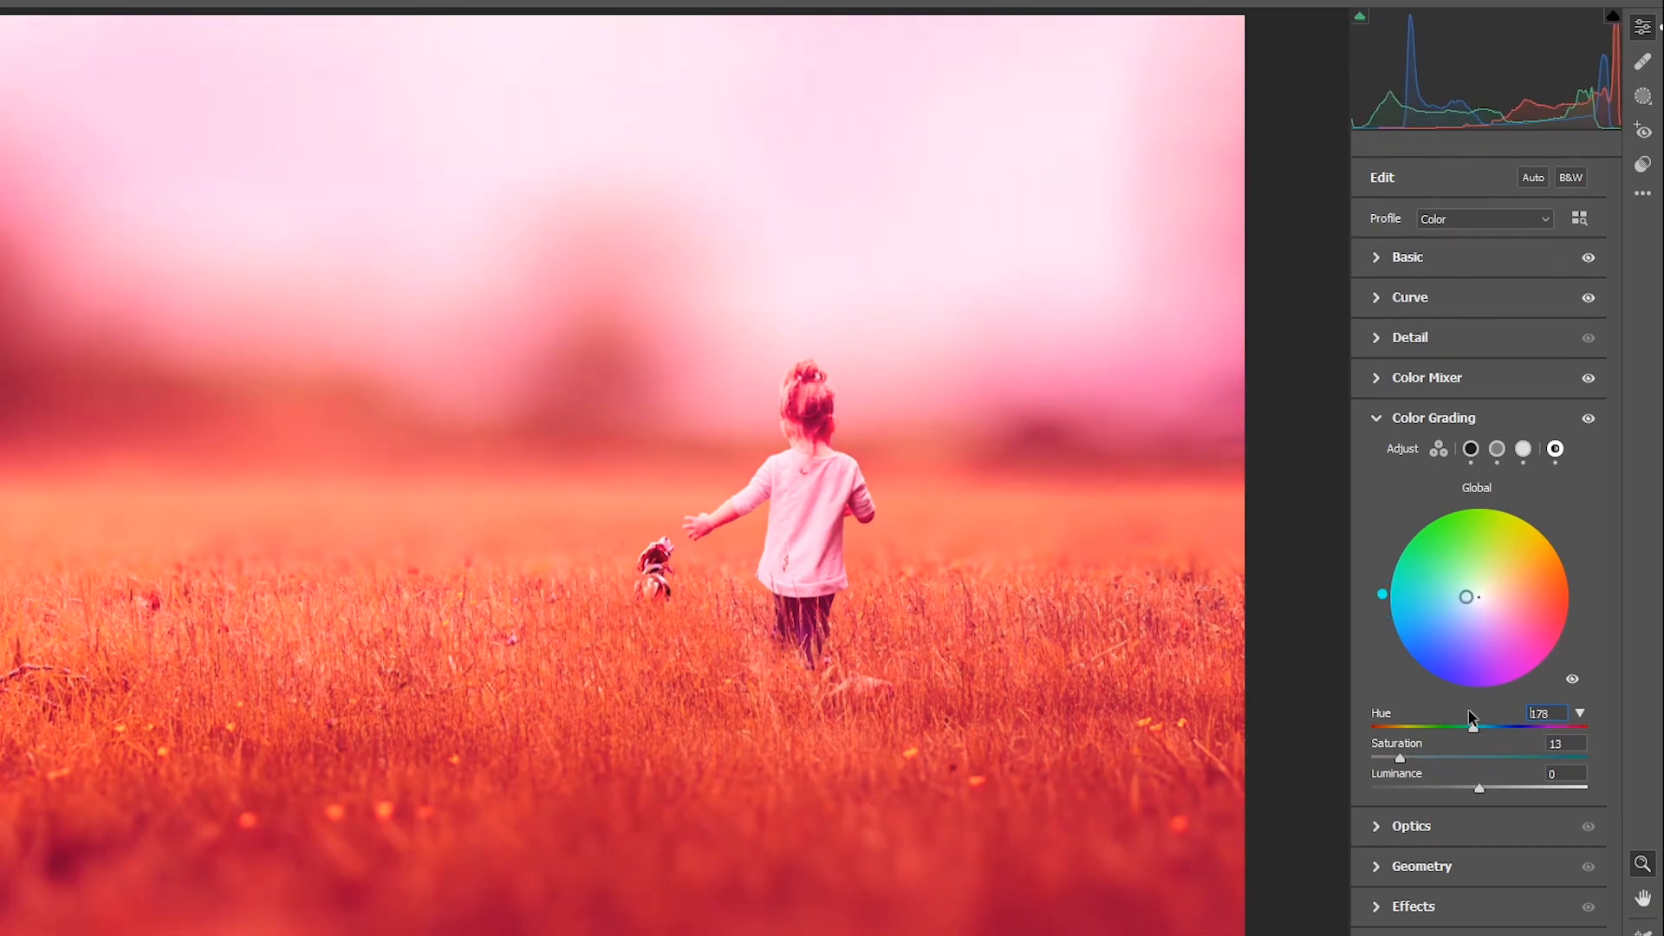
mouse_move(1479, 791)
mouse_down()
mouse_move(1530, 792)
mouse_move(1465, 793)
mouse_move(1489, 790)
mouse_up()
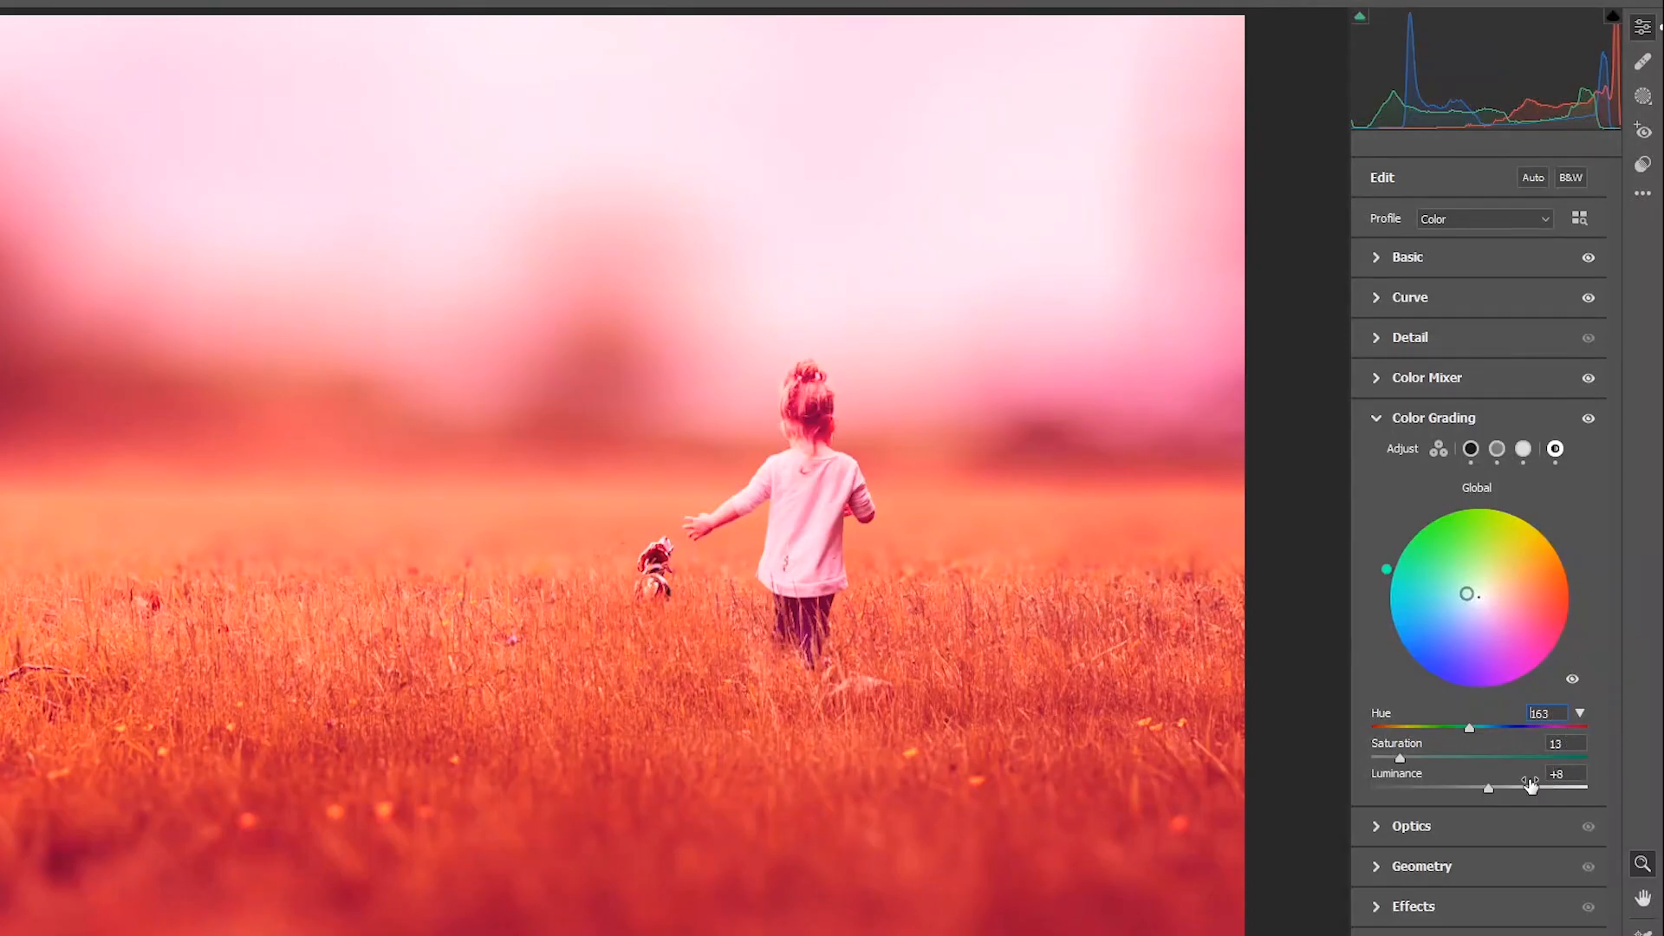
Step: Darken the image edges with an Optics vignette of -100 and an Effects vignetting of -26
click(1380, 830)
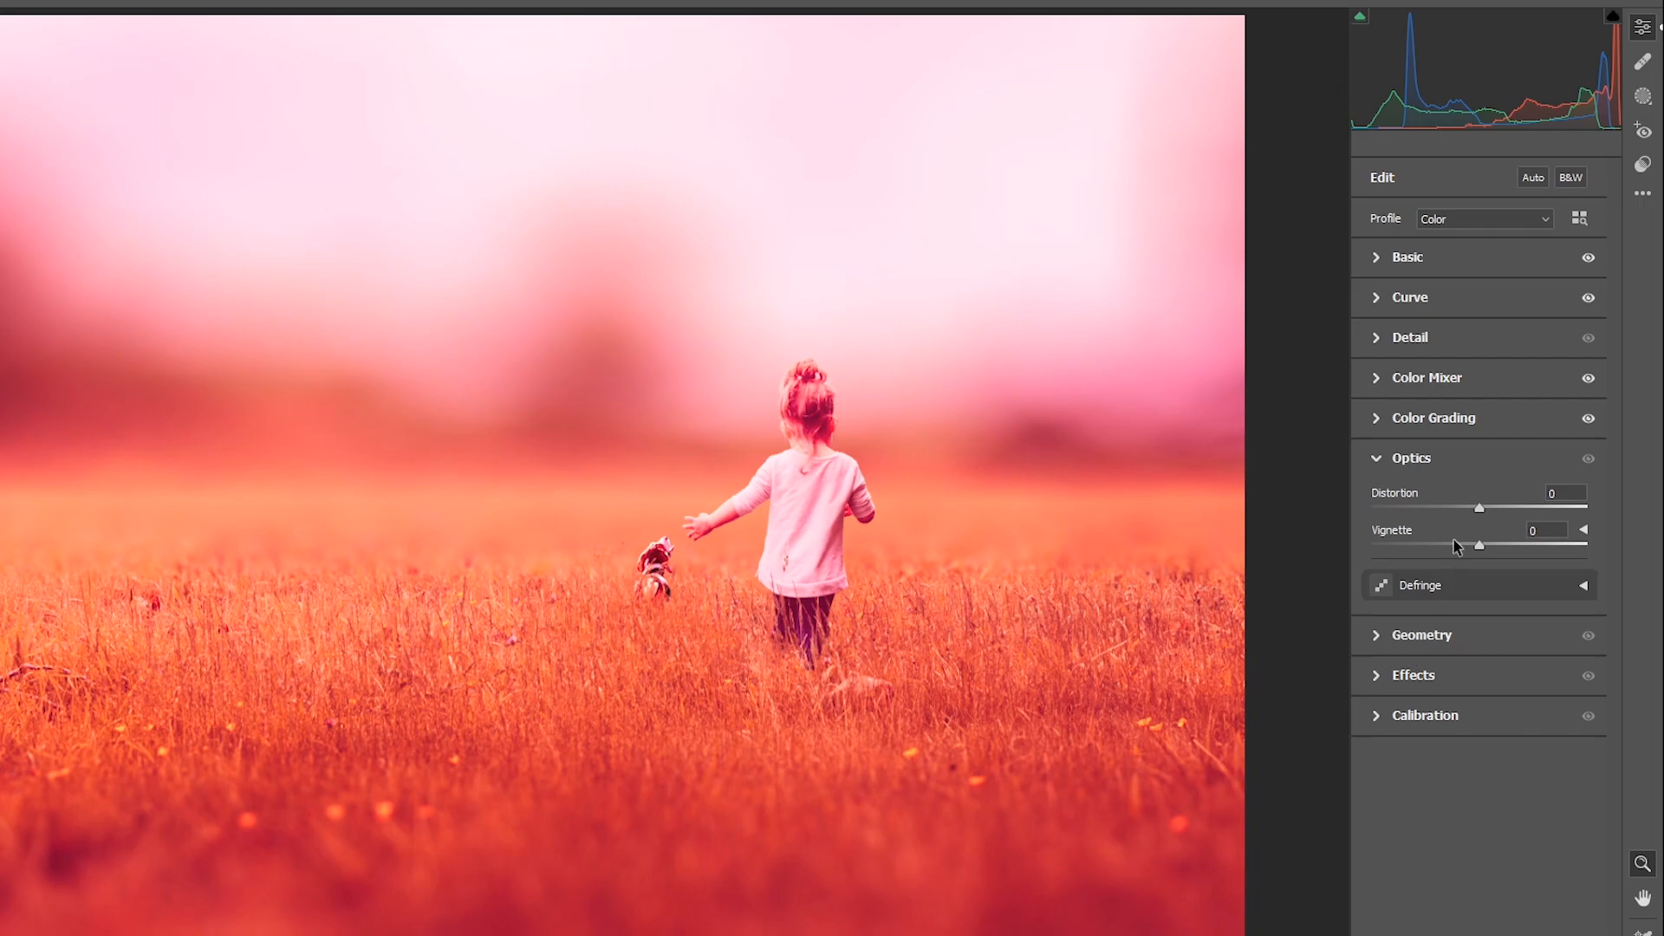
drag(1478, 547, 1319, 550)
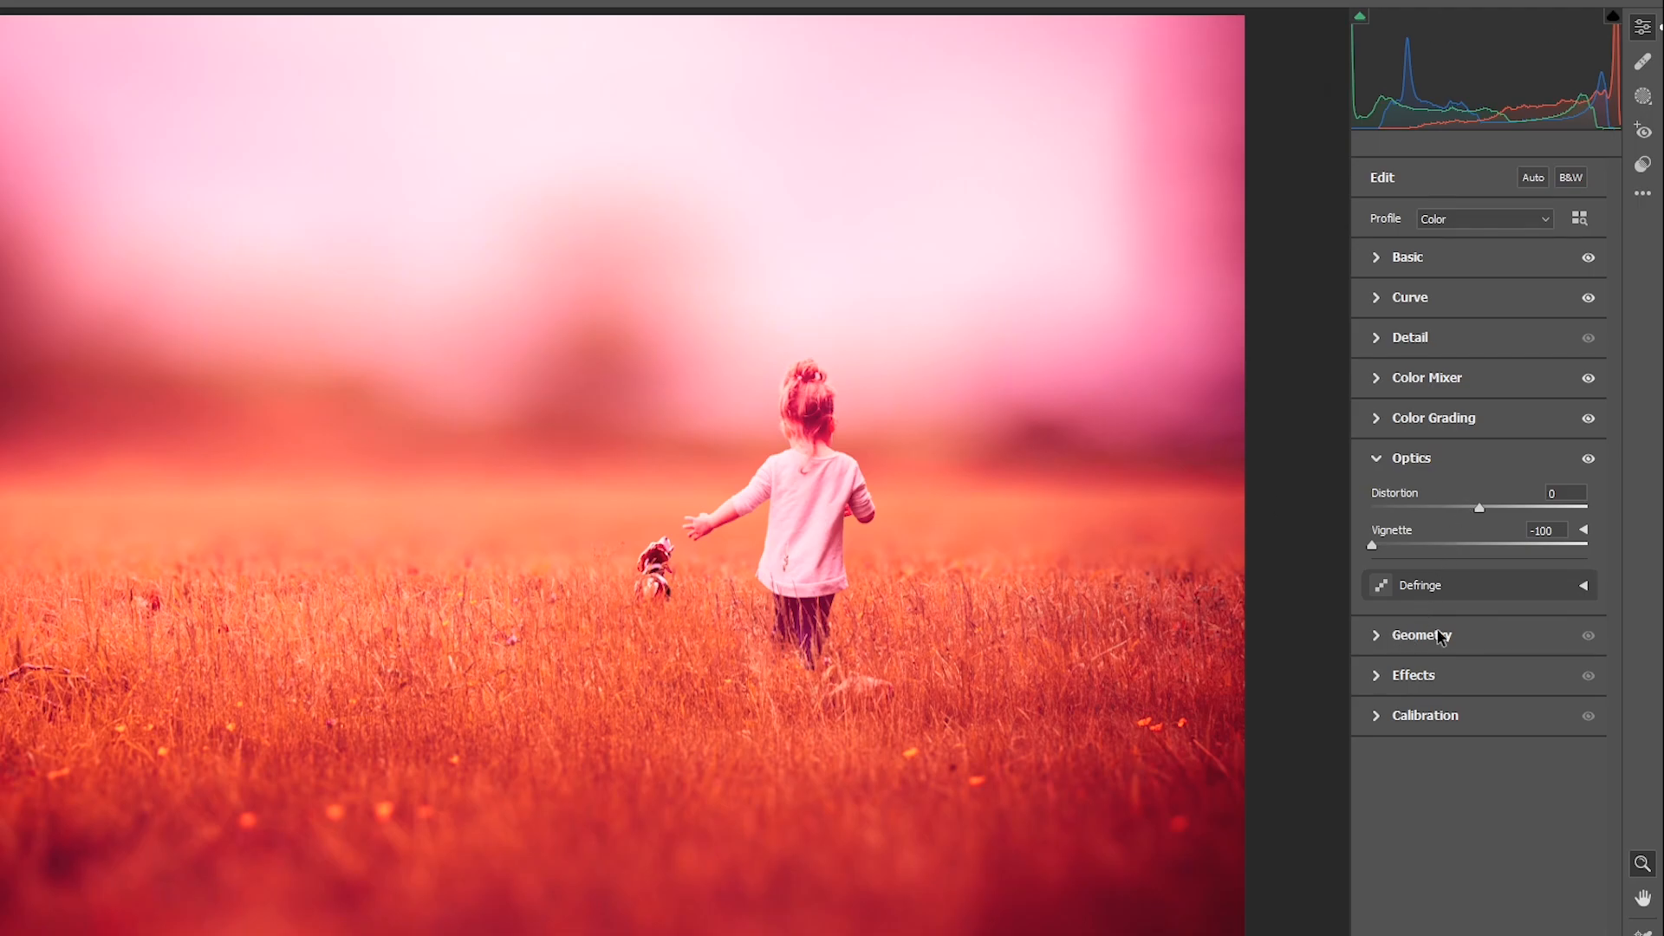
click(1383, 684)
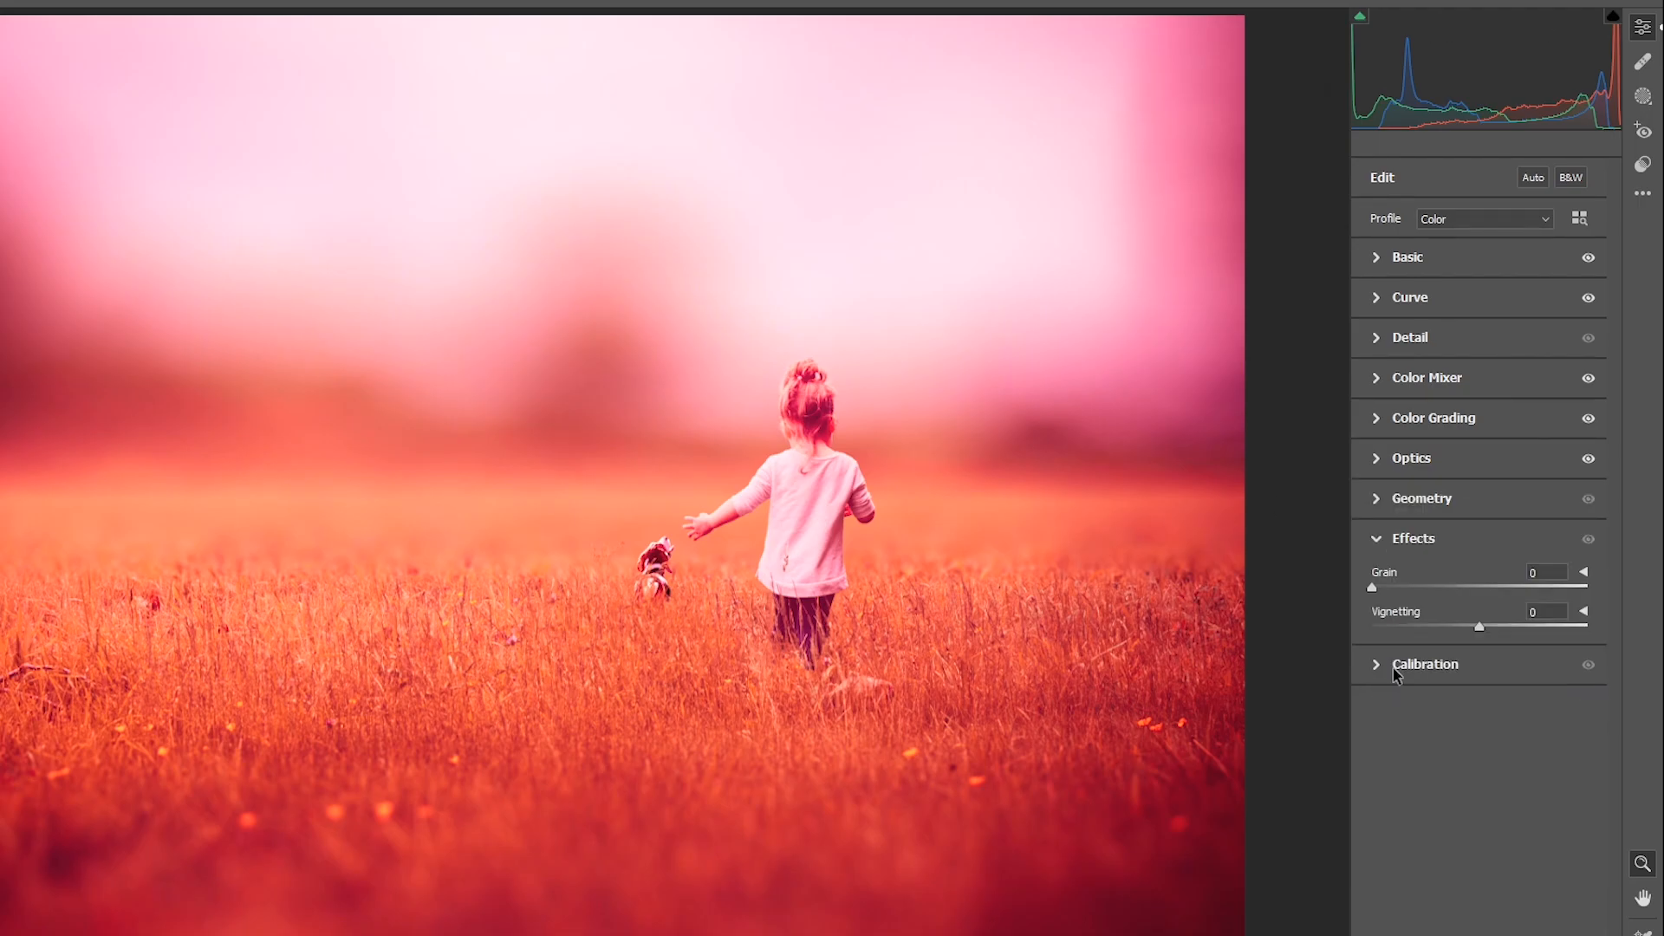
drag(1481, 628, 1453, 631)
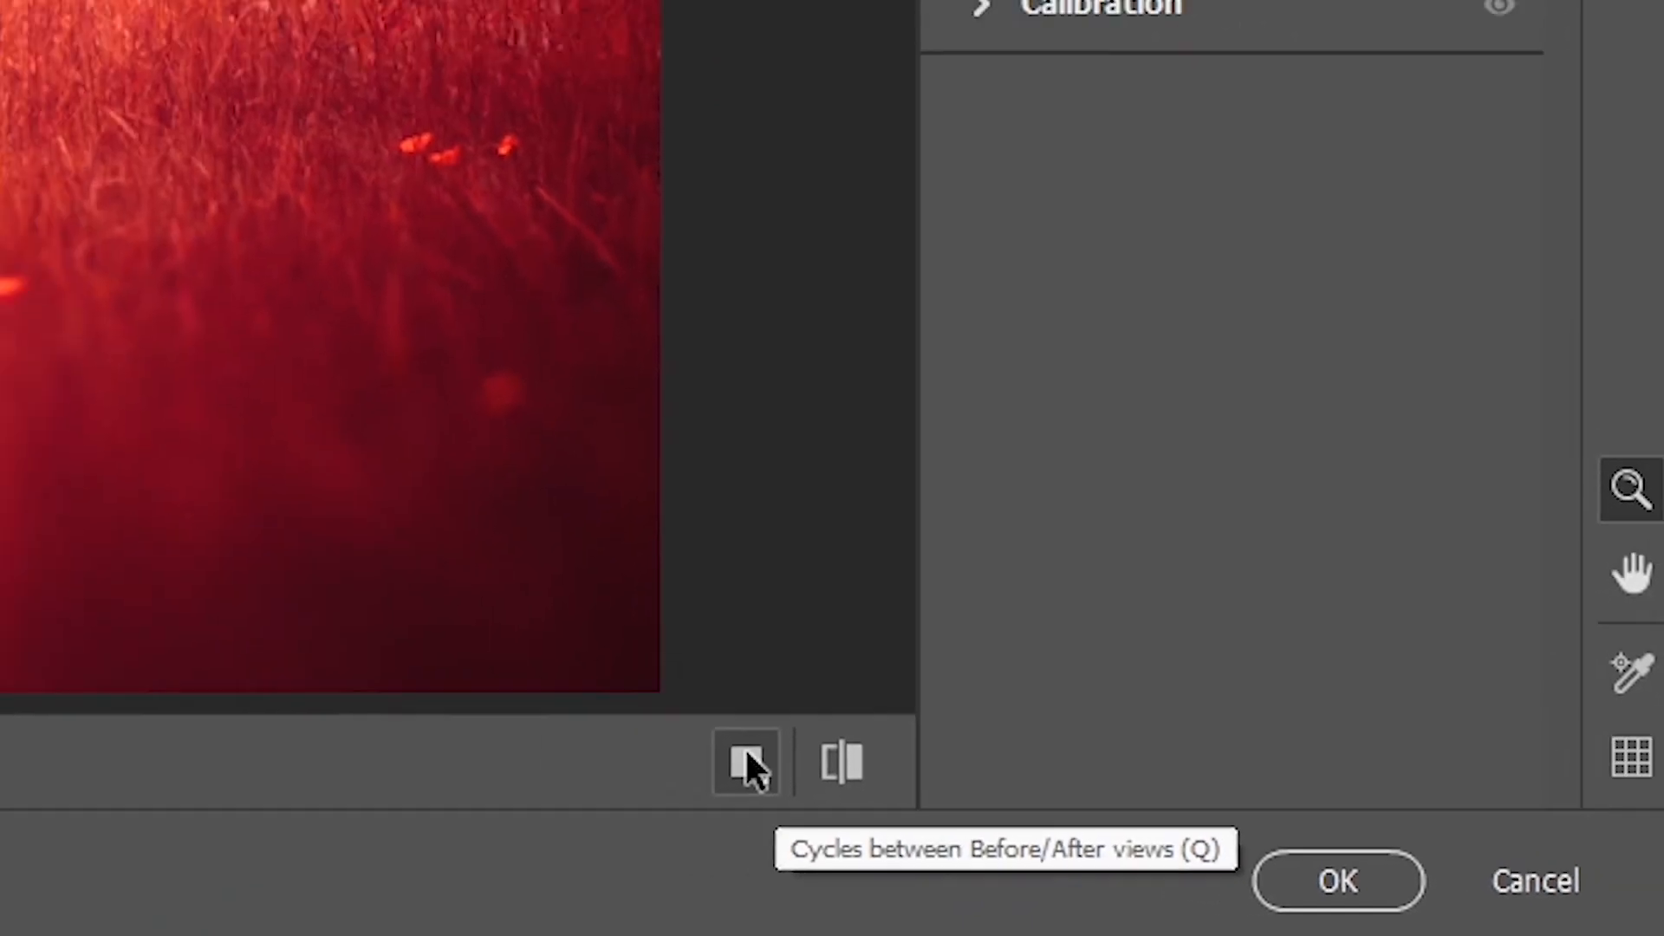
Step: Check the before and after views, apply the Camera Raw edits and set Layer 5's opacity to 80%
click(535, 724)
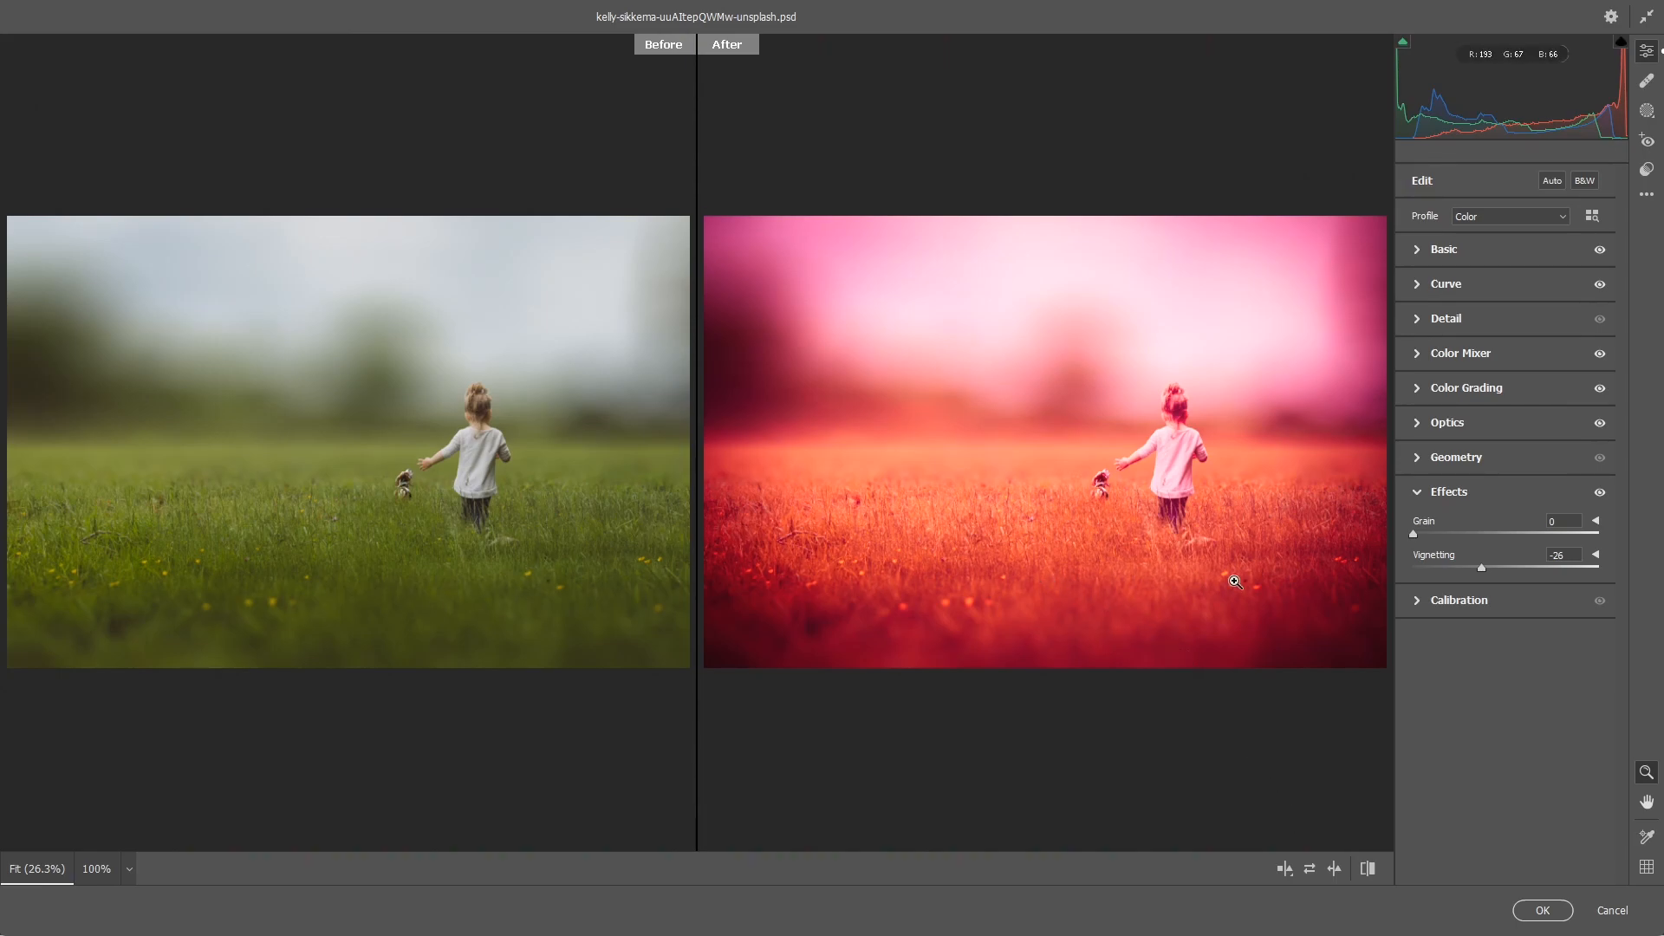
click(1542, 910)
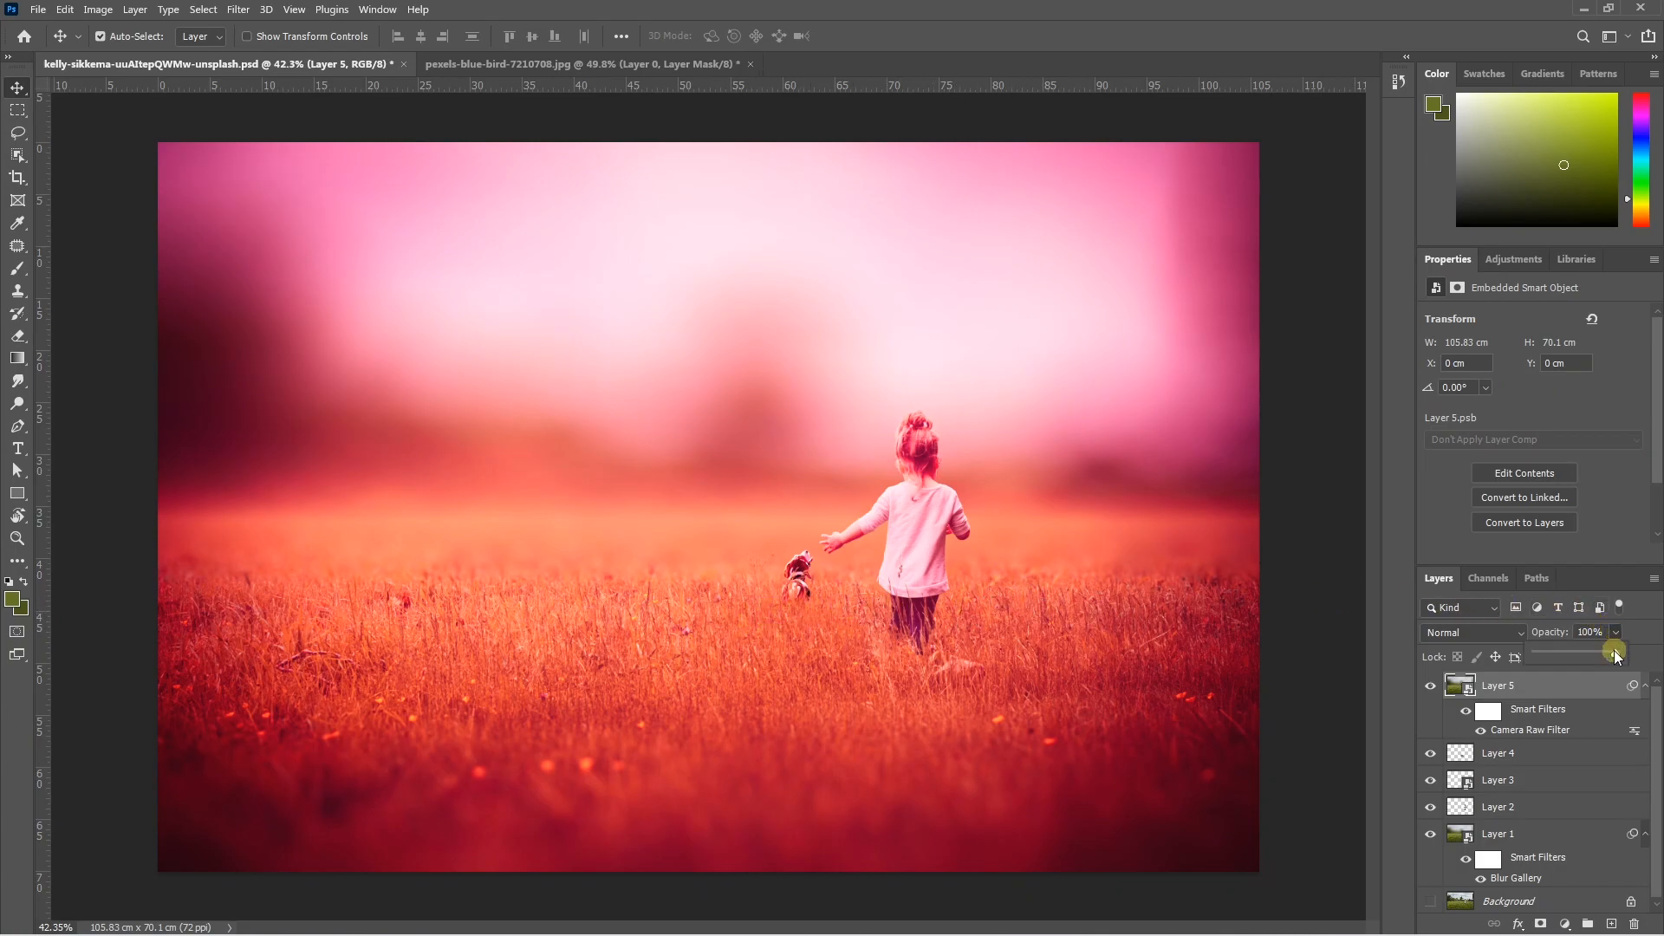
drag(1605, 653, 1600, 652)
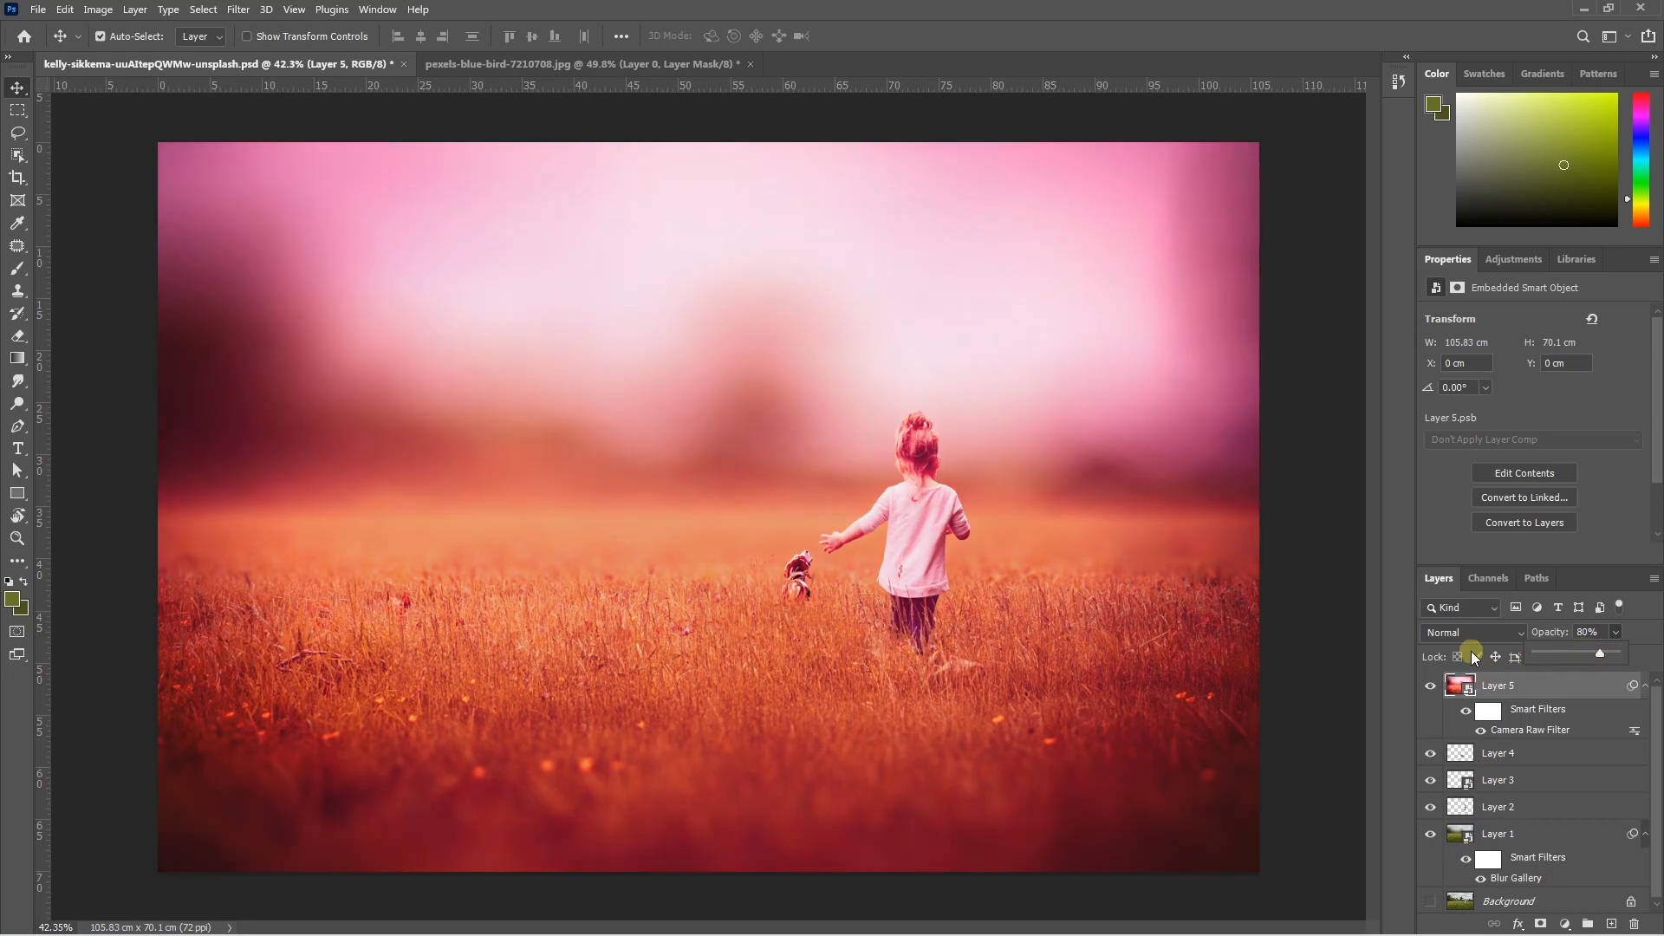
Step: Add a Color Lookup adjustment layer above Layer 5 using the FallColors.look 3D LUT
click(1564, 925)
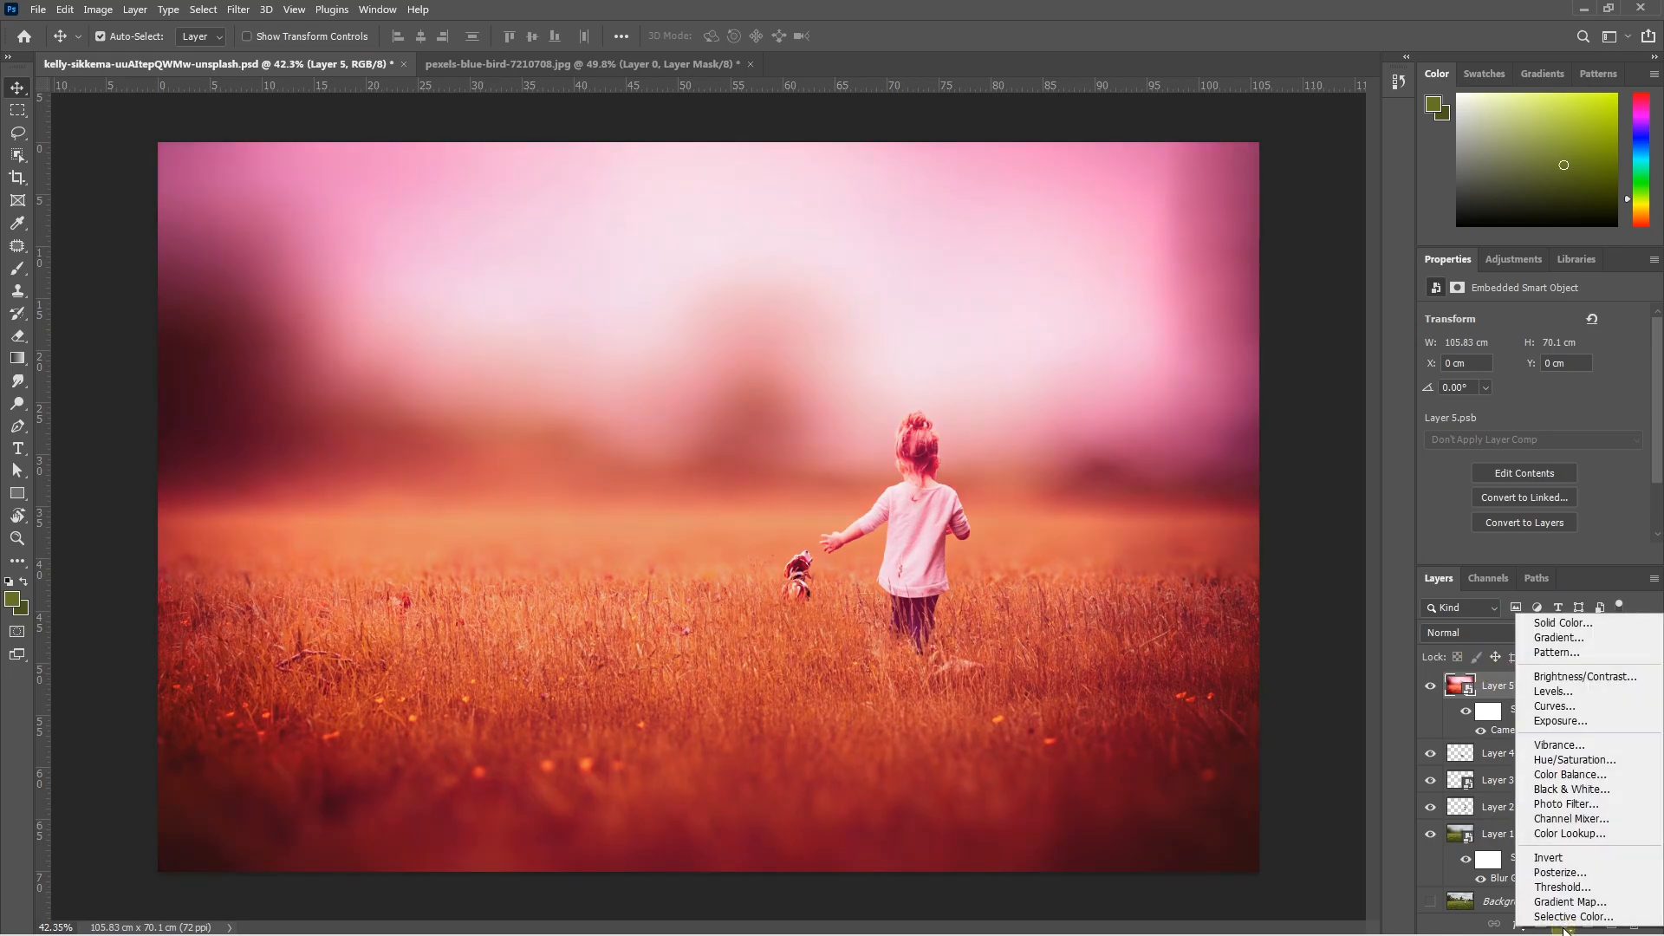
click(1568, 834)
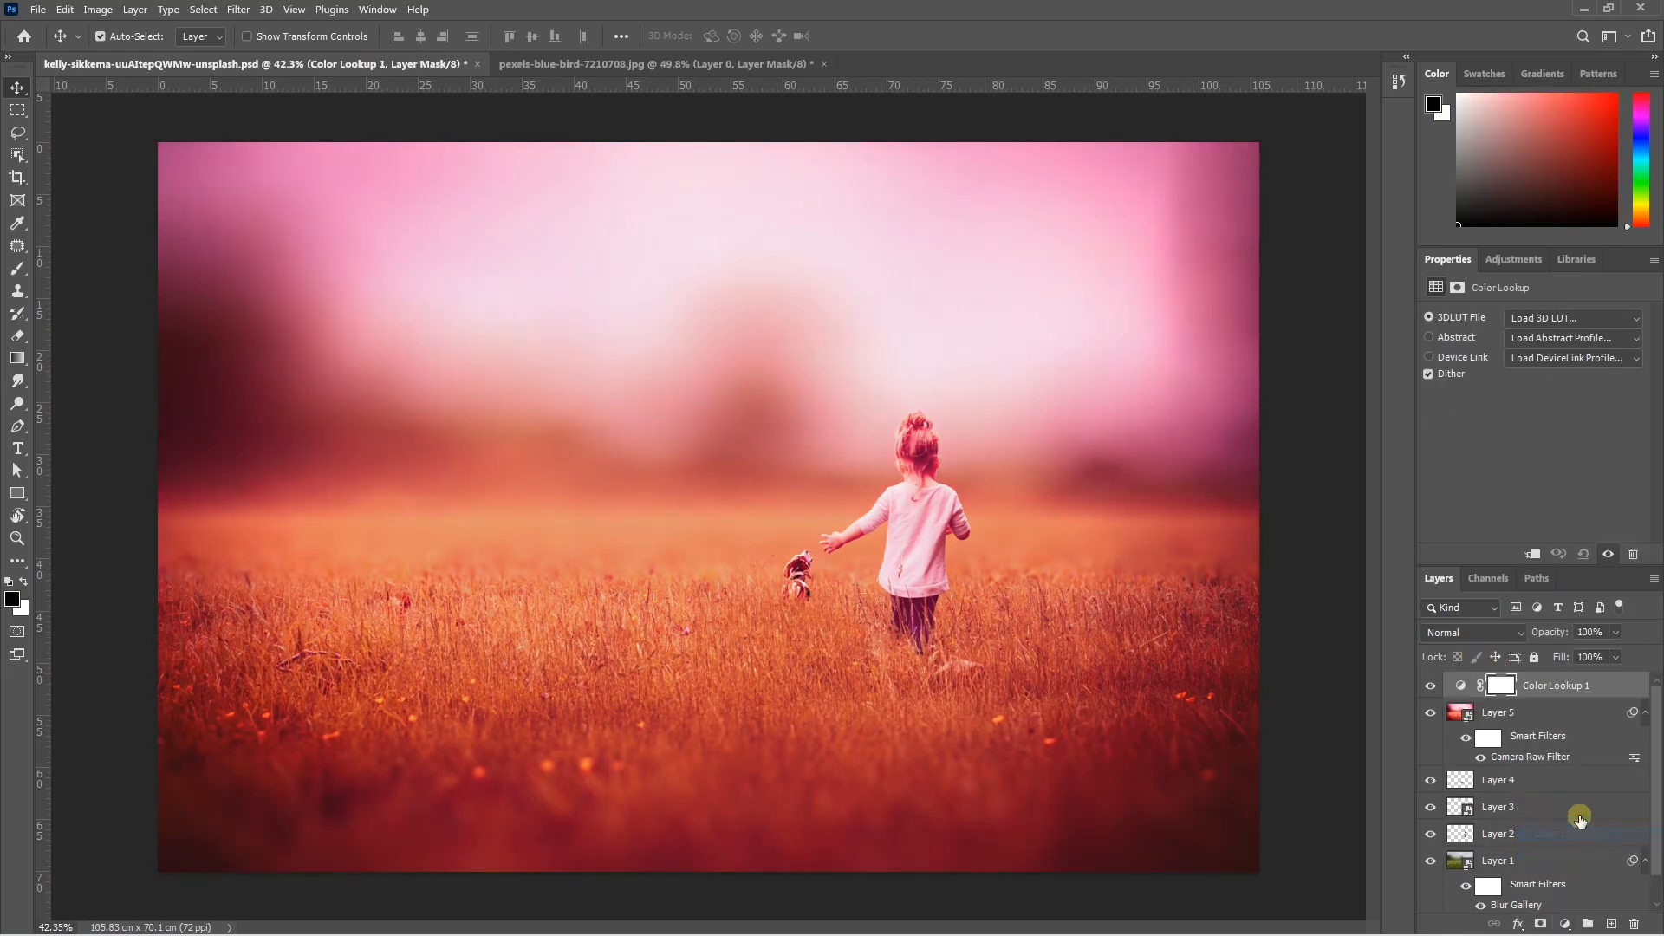
click(1541, 317)
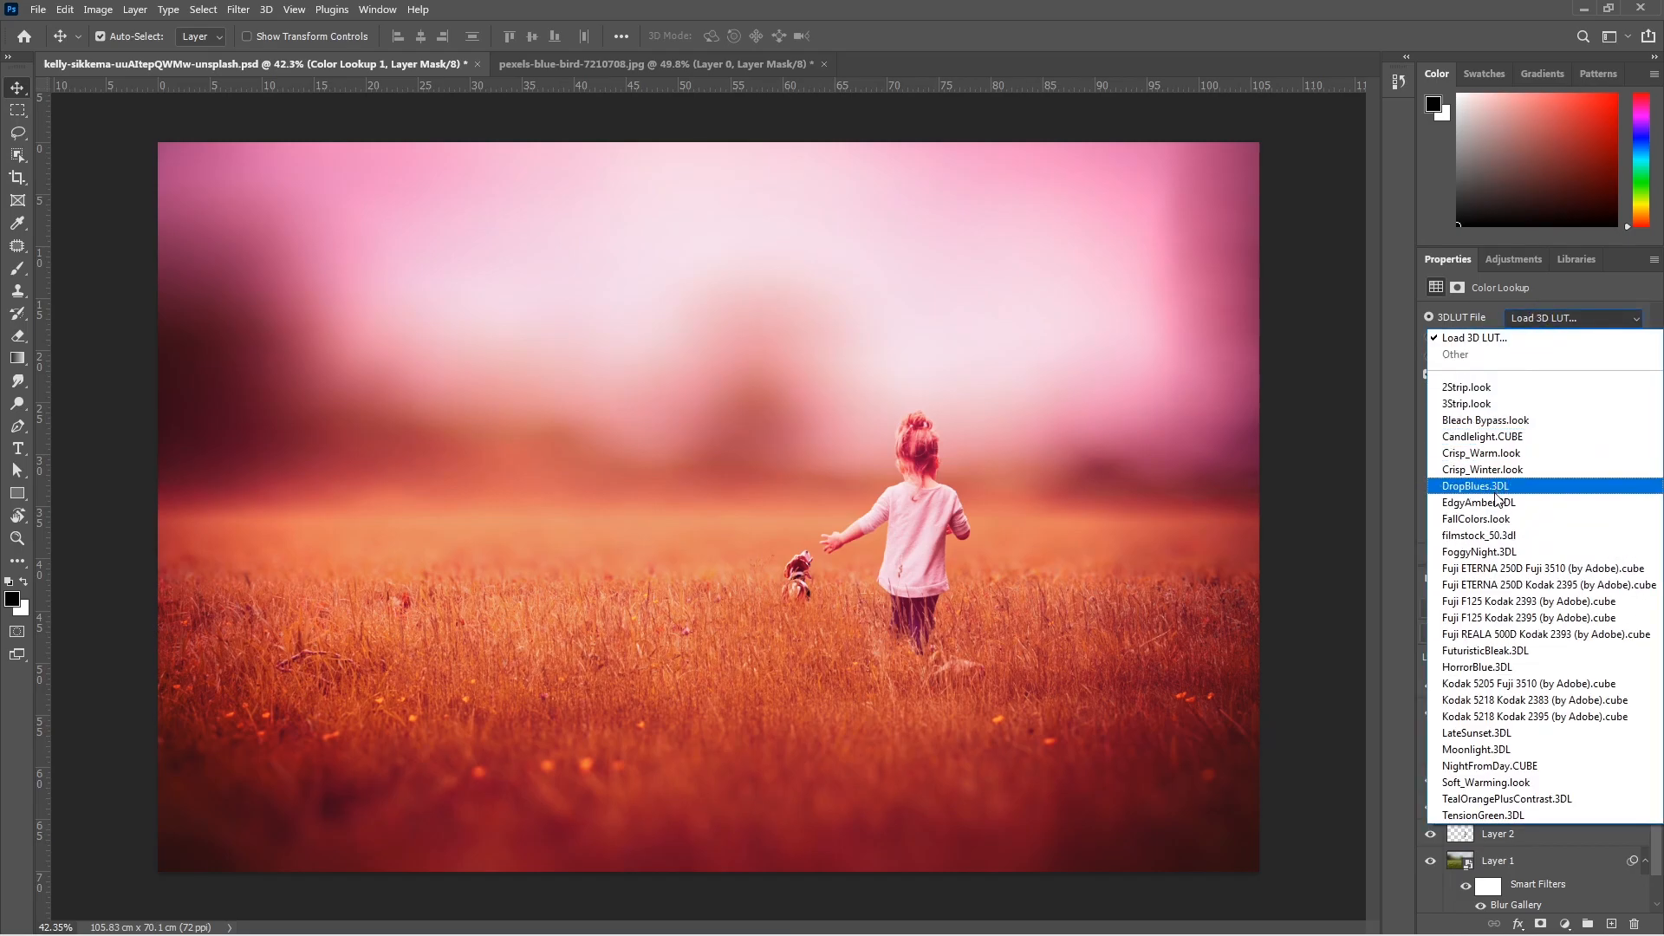
click(1484, 519)
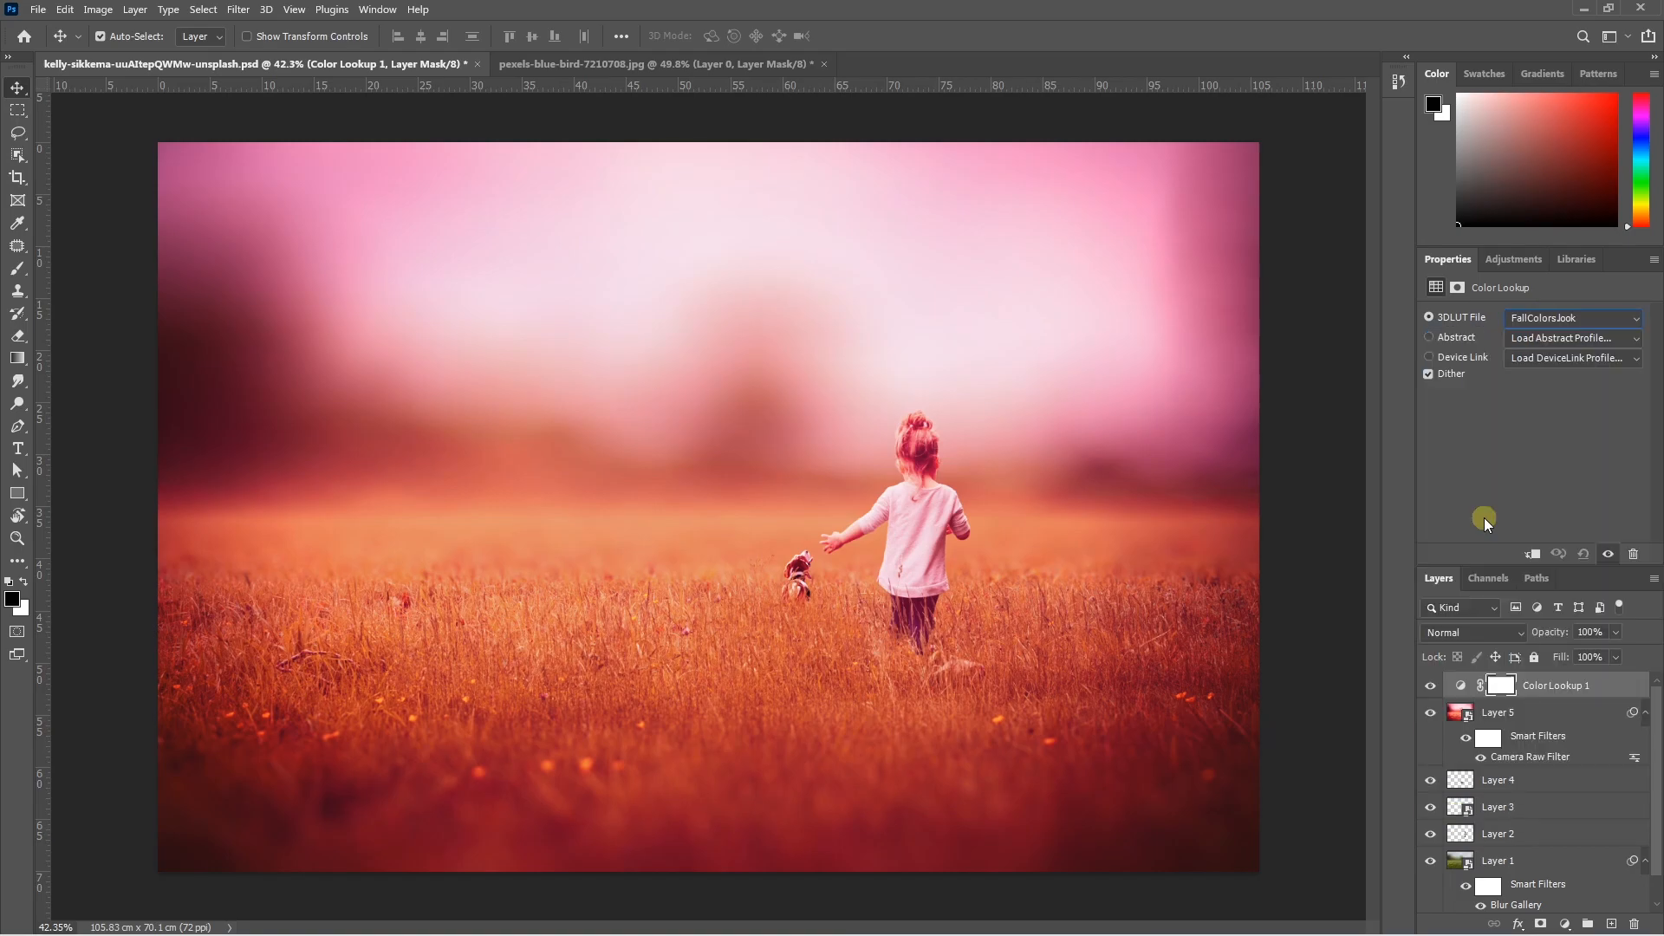
click(1615, 634)
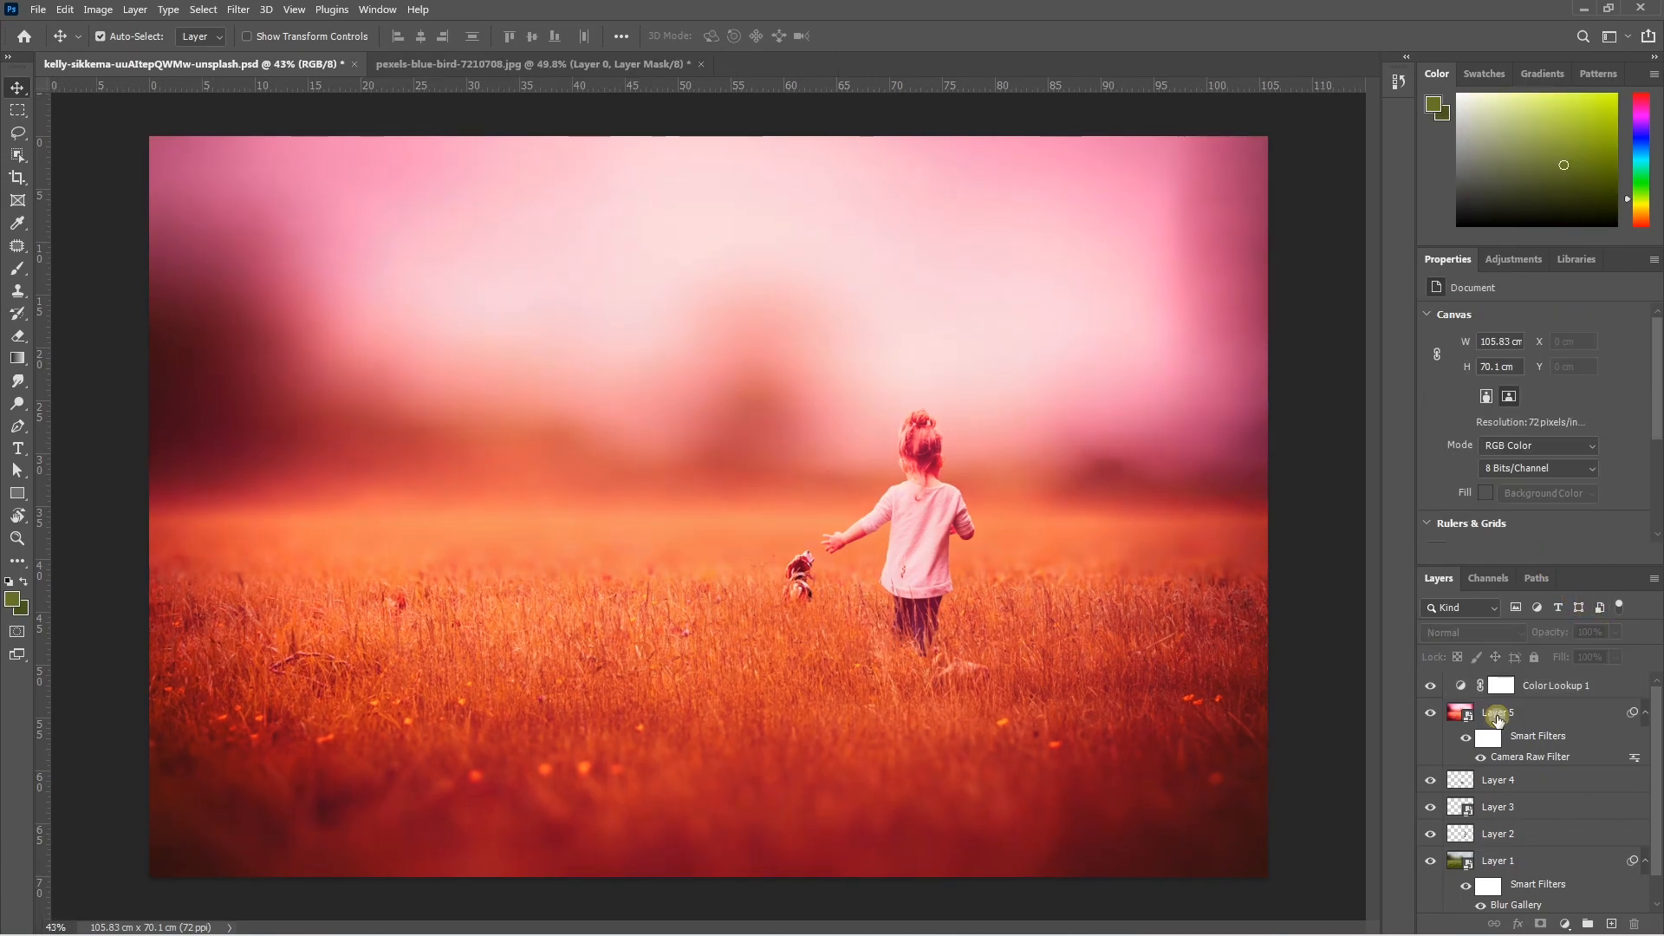
Step: Fine-tune the opacity of Layer 5 to 78%
click(1498, 714)
click(1616, 634)
click(1613, 657)
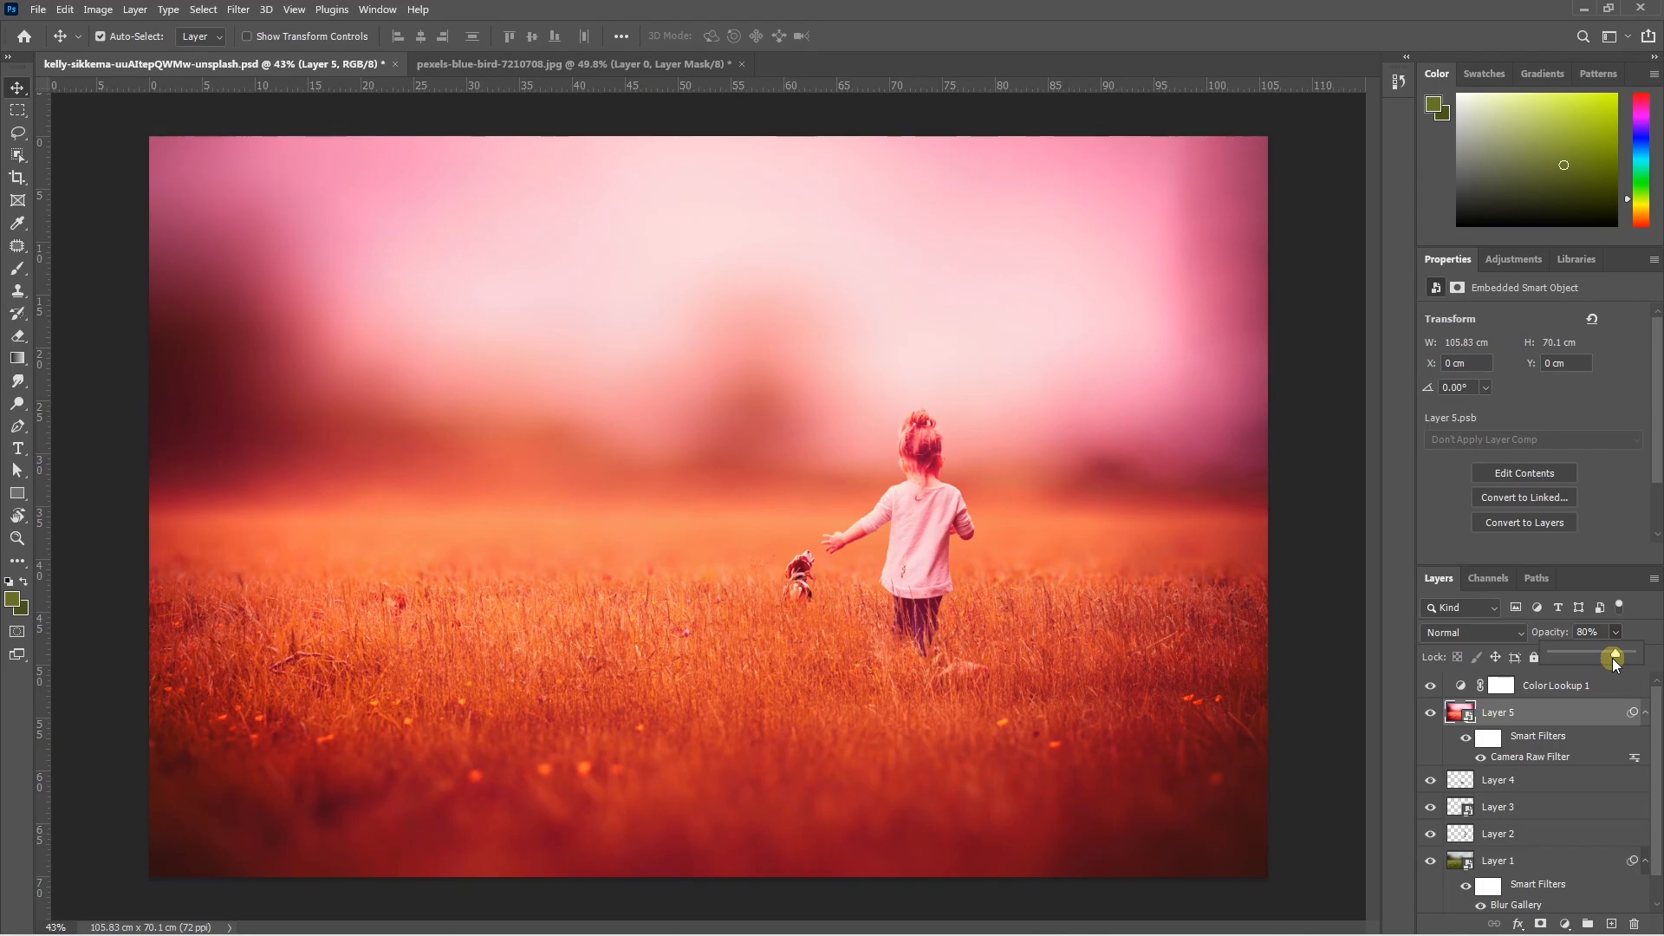
drag(1620, 659, 1613, 658)
drag(1613, 659, 1615, 659)
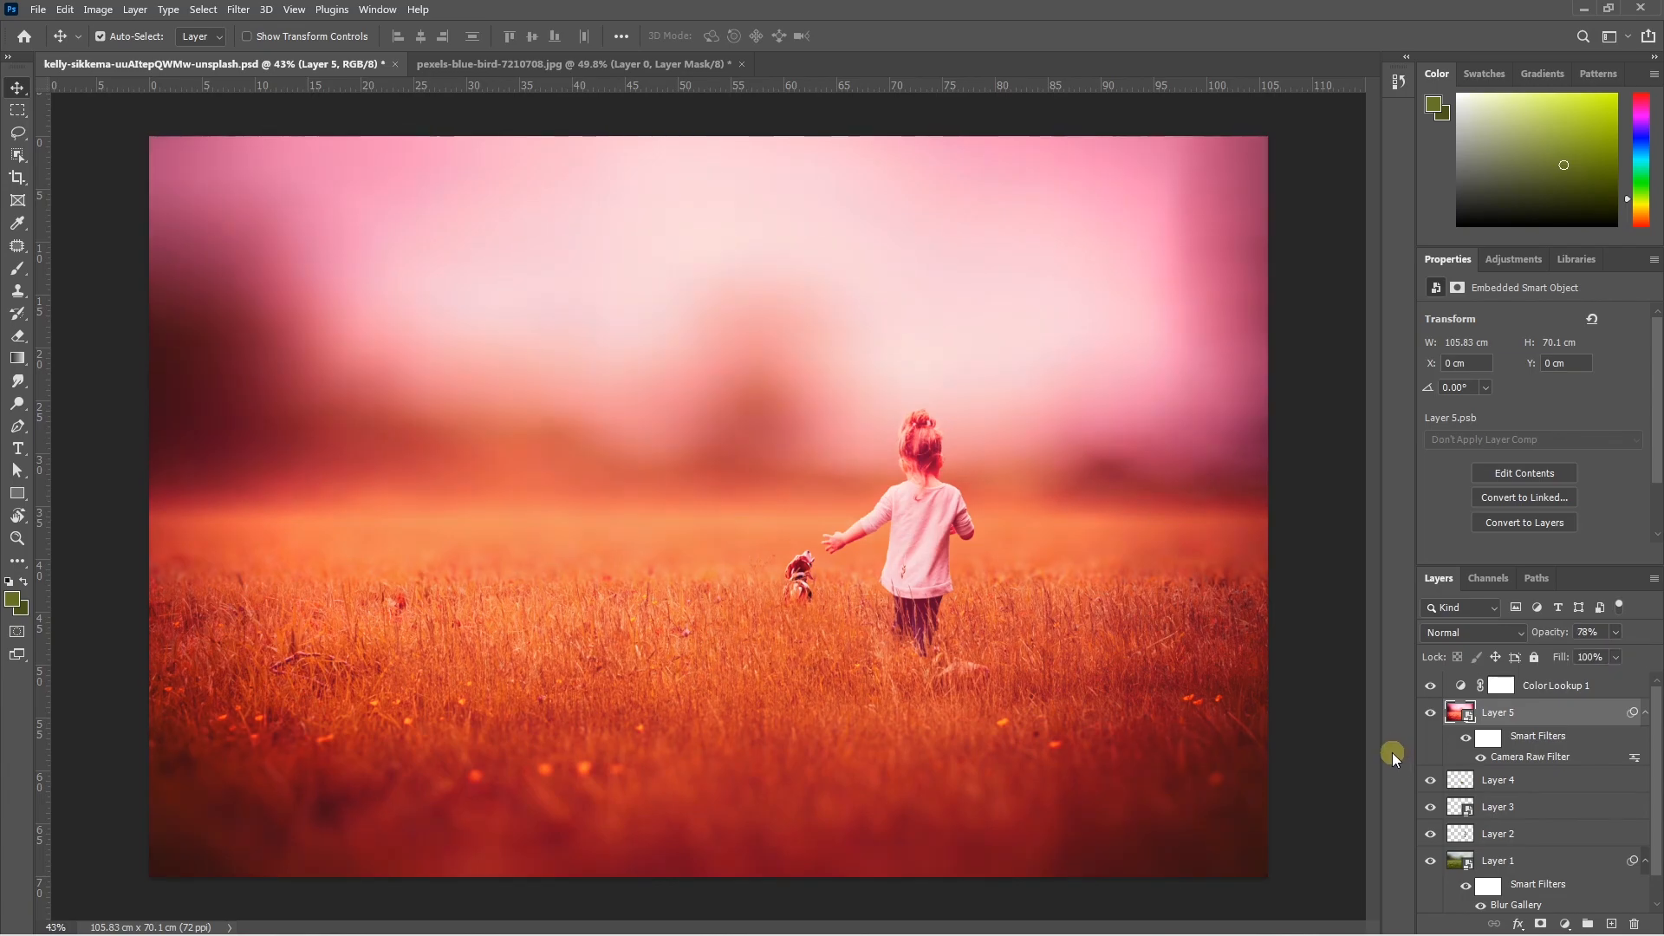
Step: Activate the Brush tool and add a new empty layer above the Color Lookup adjustment
key(b)
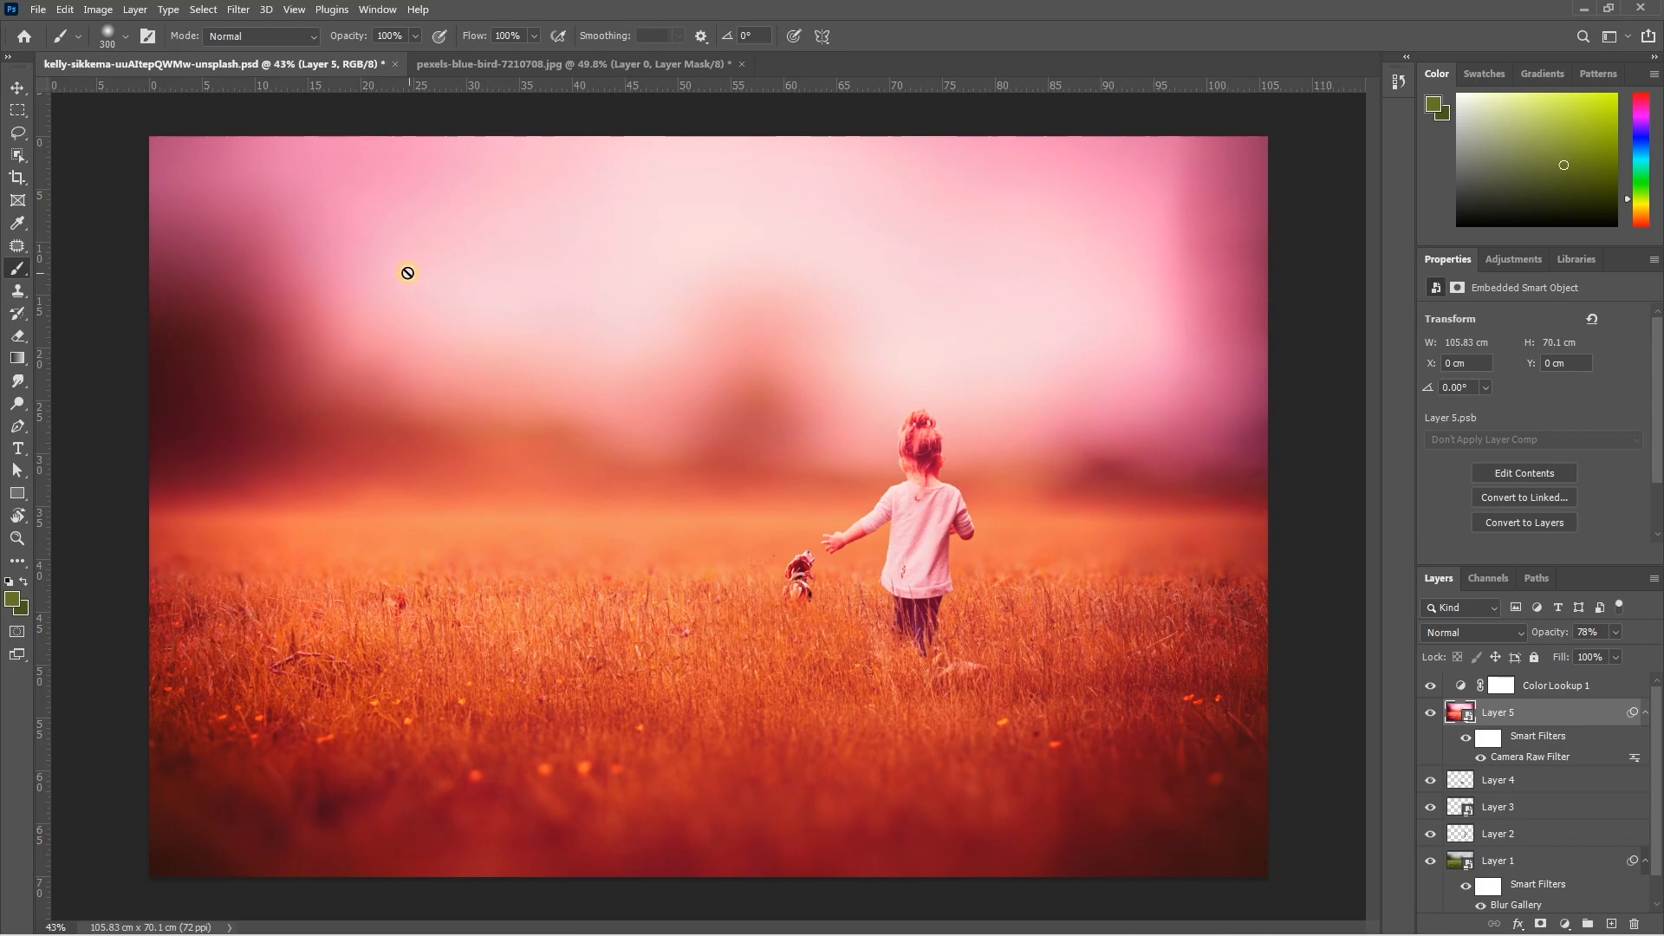
click(1553, 687)
click(1612, 924)
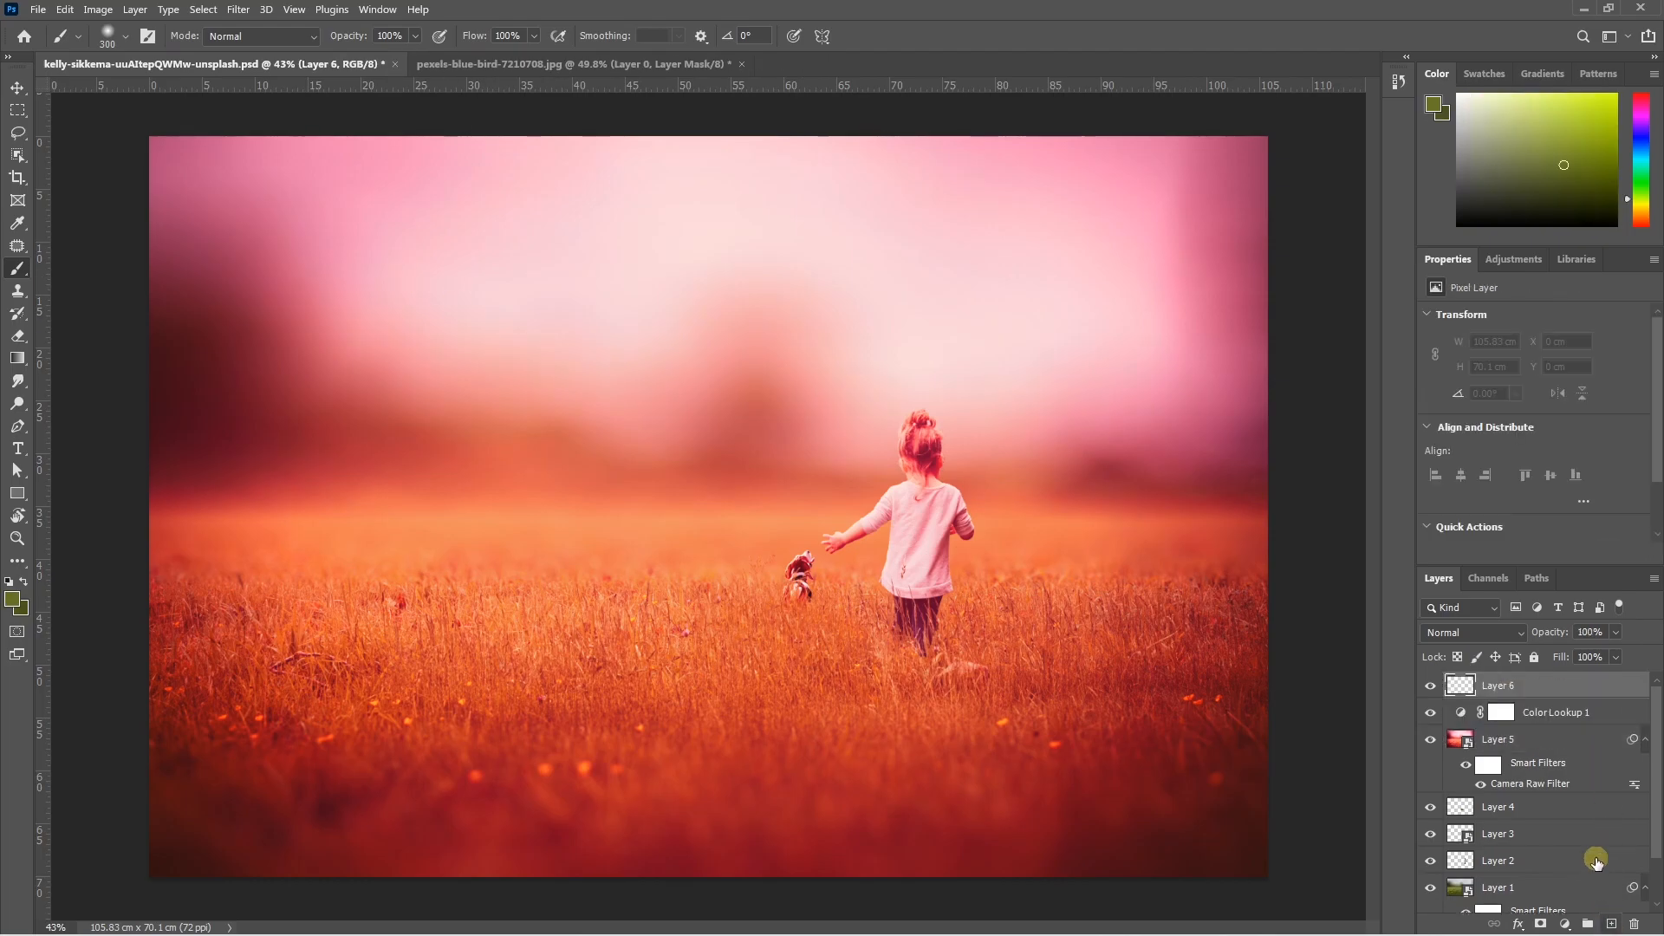
Step: Choose the Bubbla 1 brush from the 5_soap_bubbles brush group
click(126, 38)
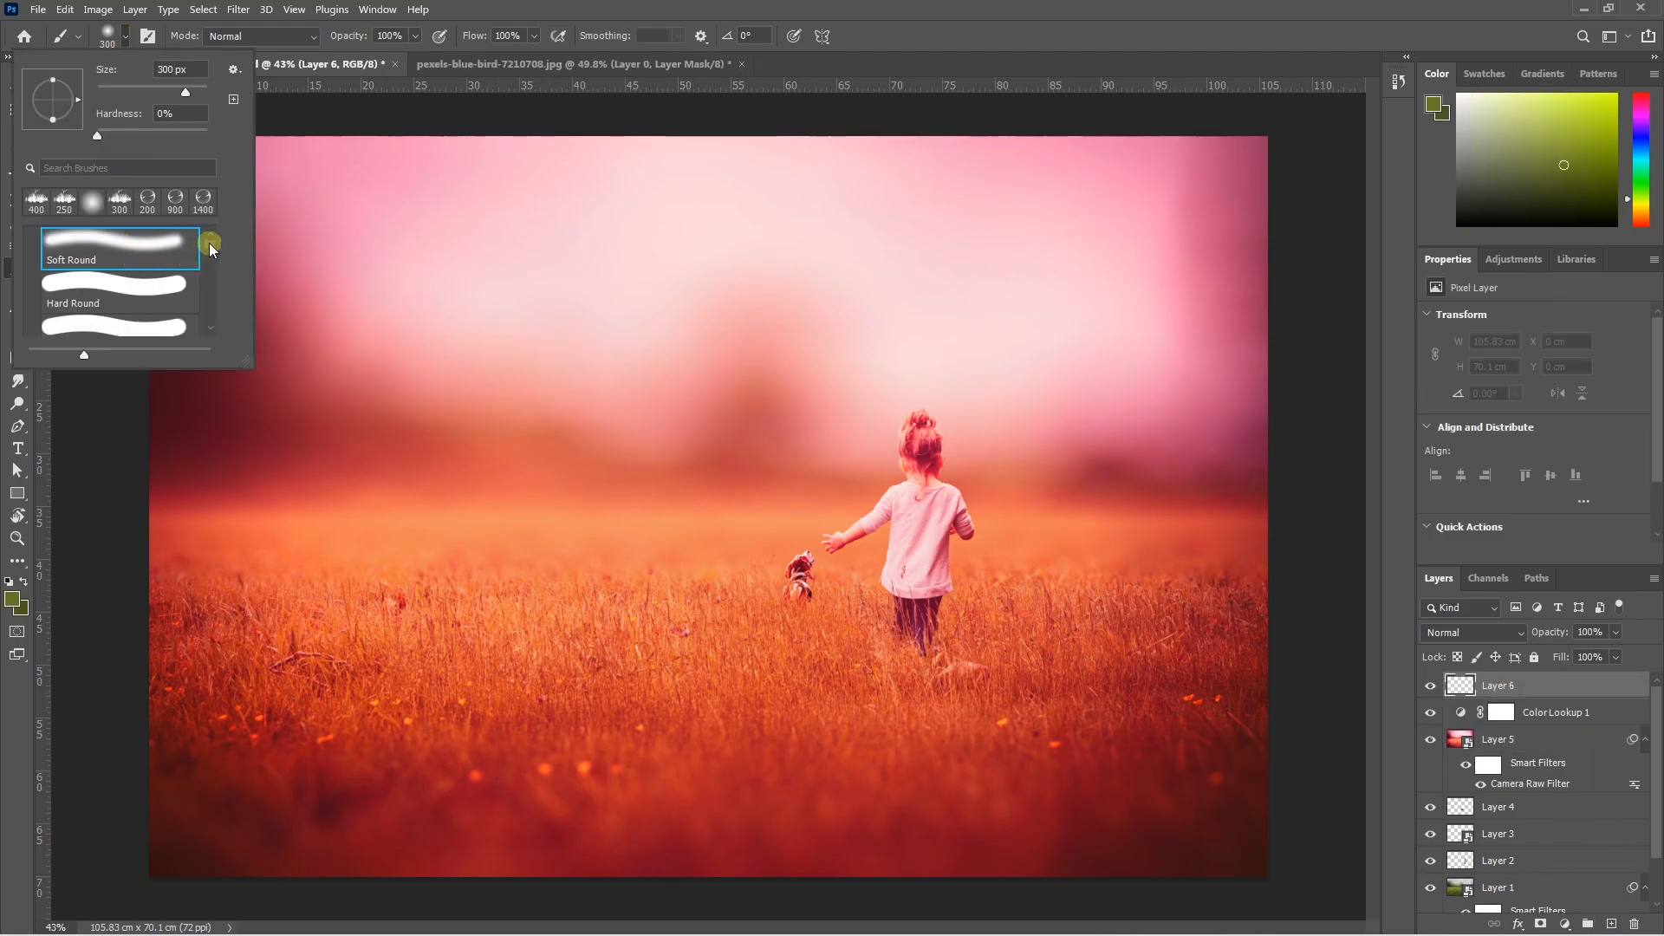
drag(210, 244, 210, 319)
click(96, 265)
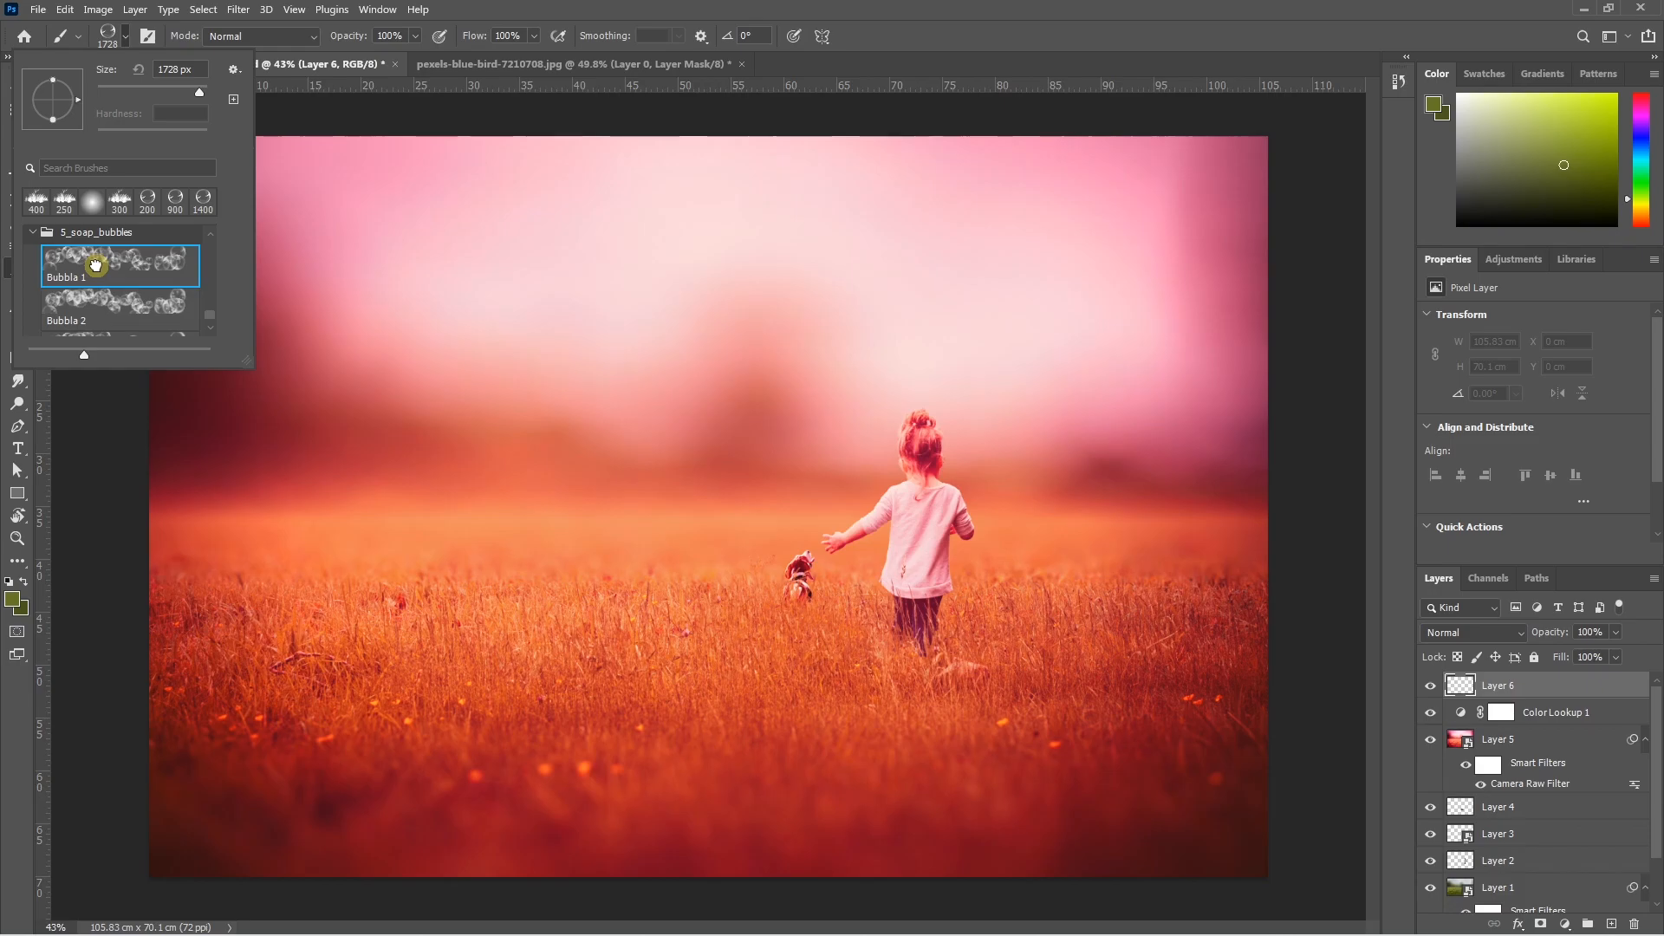
click(33, 236)
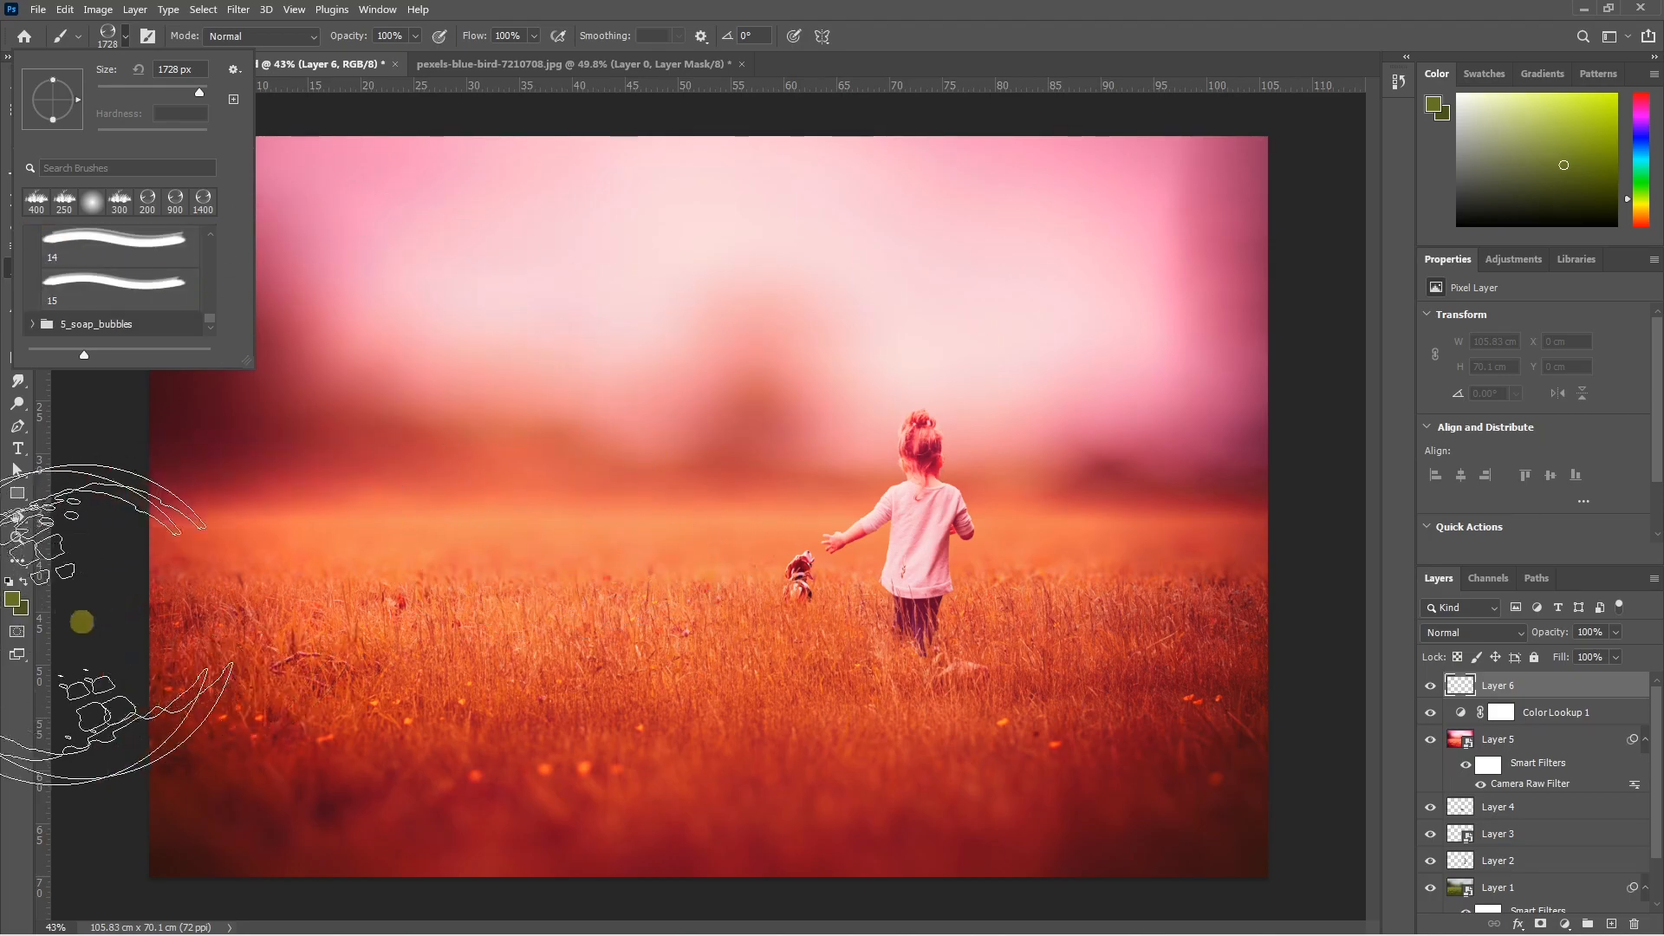
Step: Set the foreground color to white and reduce the bubble brush size to 175 px
click(9, 583)
click(21, 581)
key(bracketleft)
key(bracketleft)
key(bracketleft)
key(bracketleft)
key(bracketleft)
key(bracketleft)
key(bracketleft)
key(bracketleft)
key(bracketleft)
key(bracketleft)
key(bracketleft)
key(bracketleft)
key(bracketleft)
key(bracketleft)
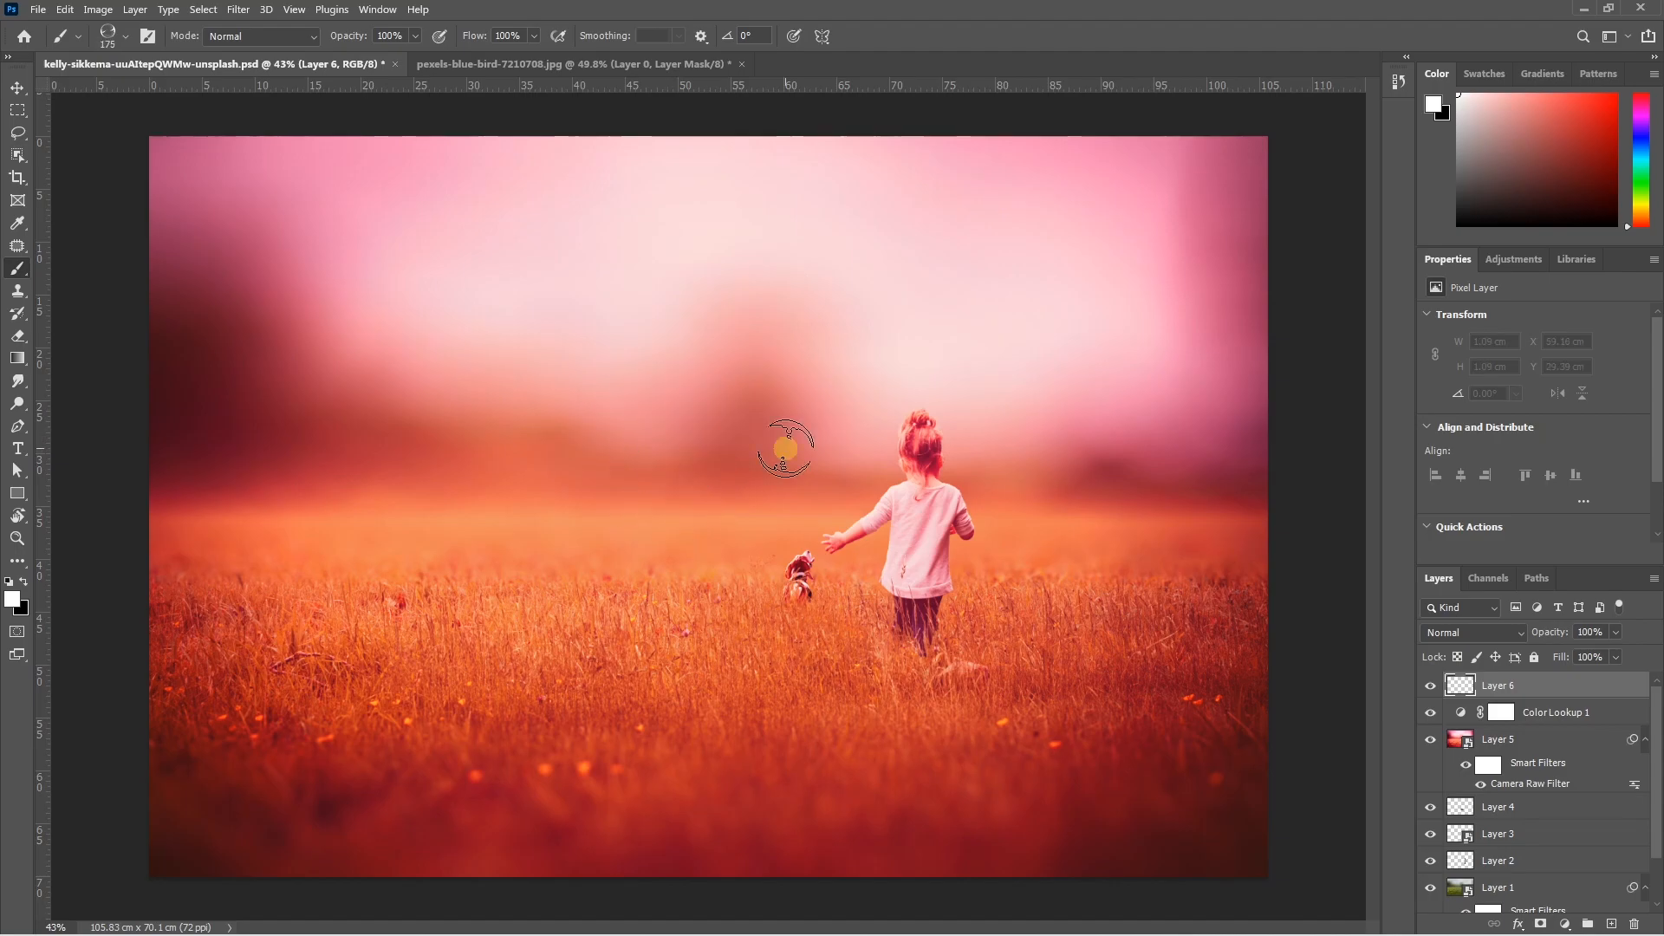
Step: Stamp white soap bubbles across the sky and meadow around the girl and the dog on the new layer
click(787, 462)
click(853, 354)
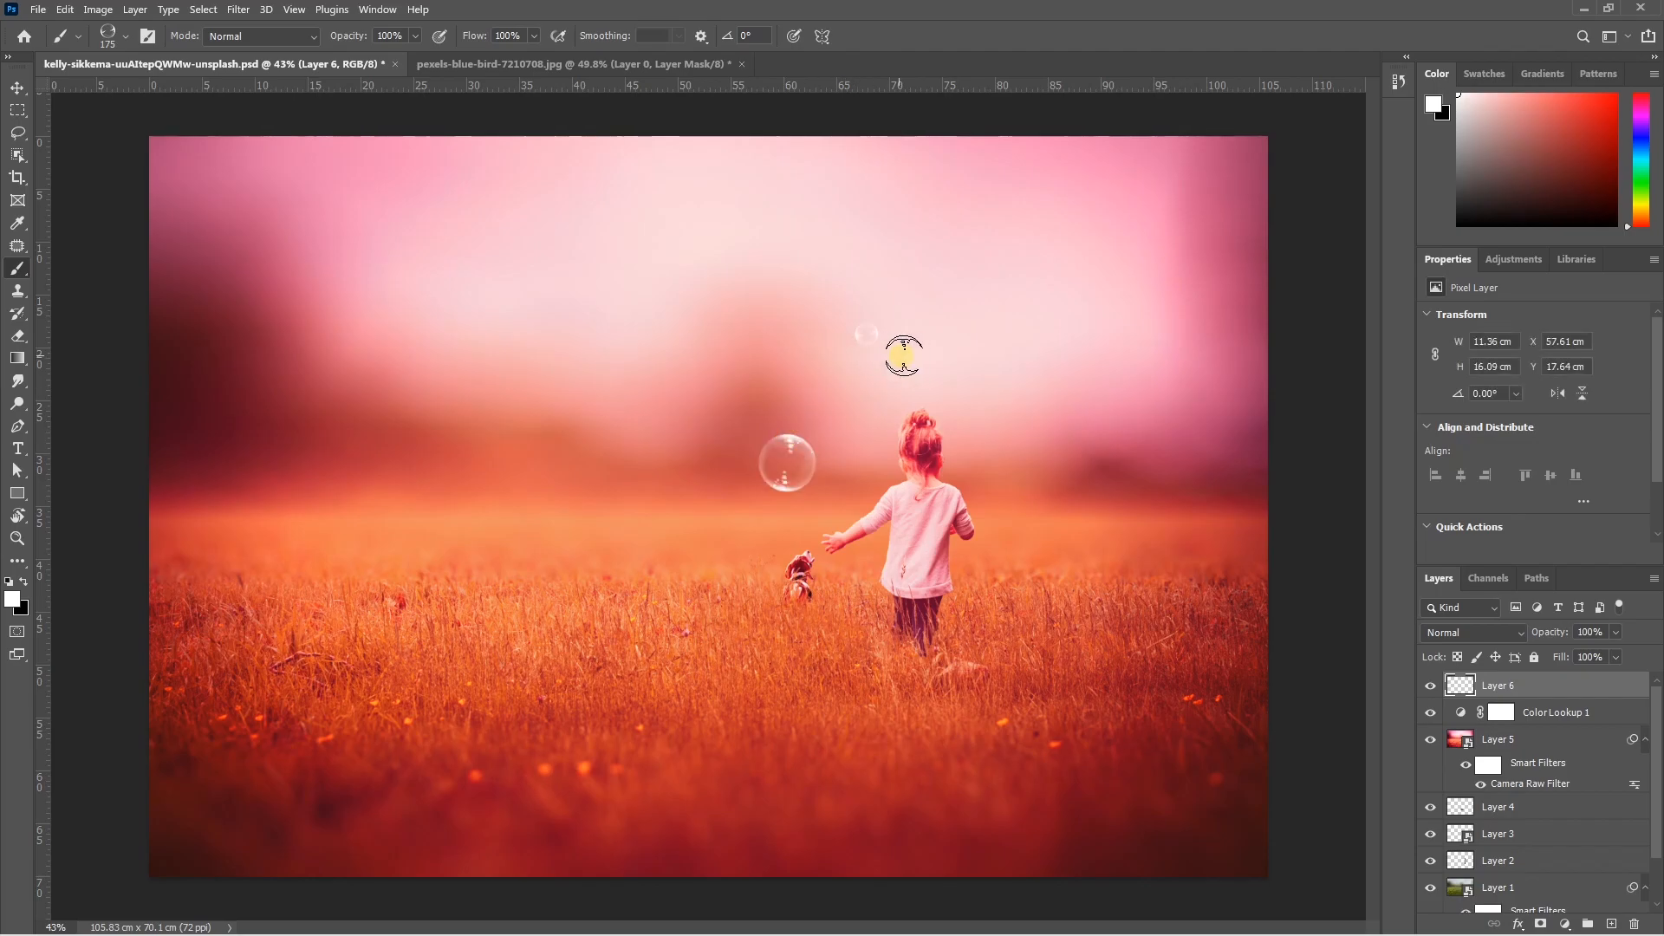
click(1036, 373)
click(997, 520)
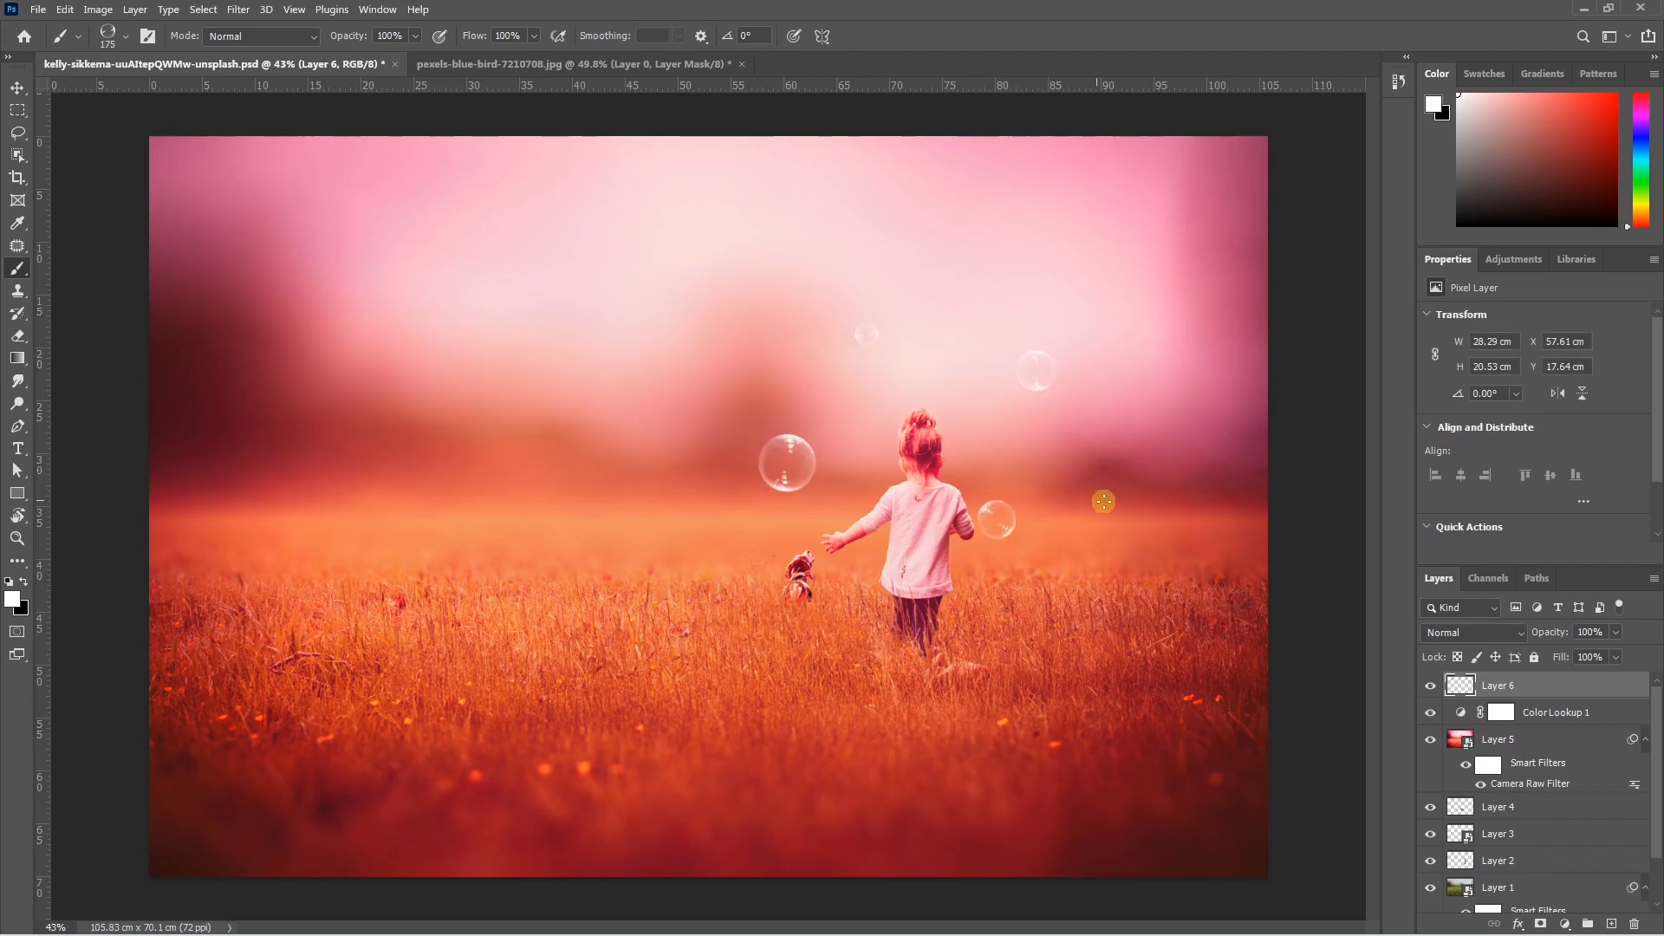
click(1068, 521)
click(1045, 430)
click(943, 376)
click(749, 345)
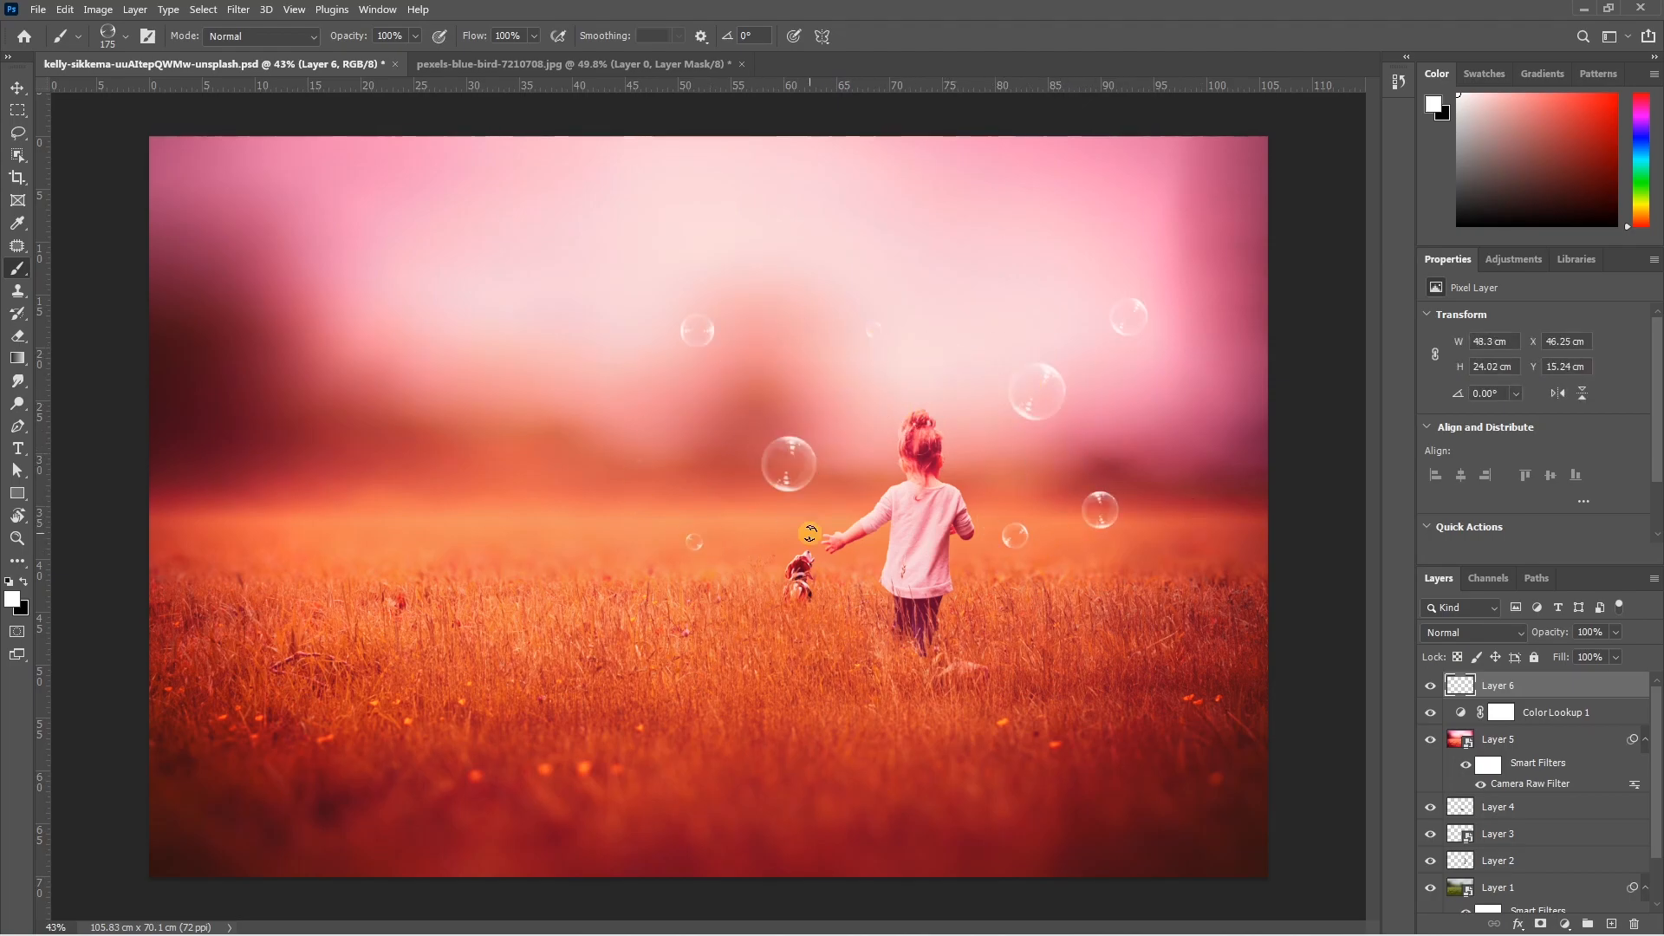
click(637, 451)
Step: Change the bubble layer's blend mode to Overlay
click(1500, 689)
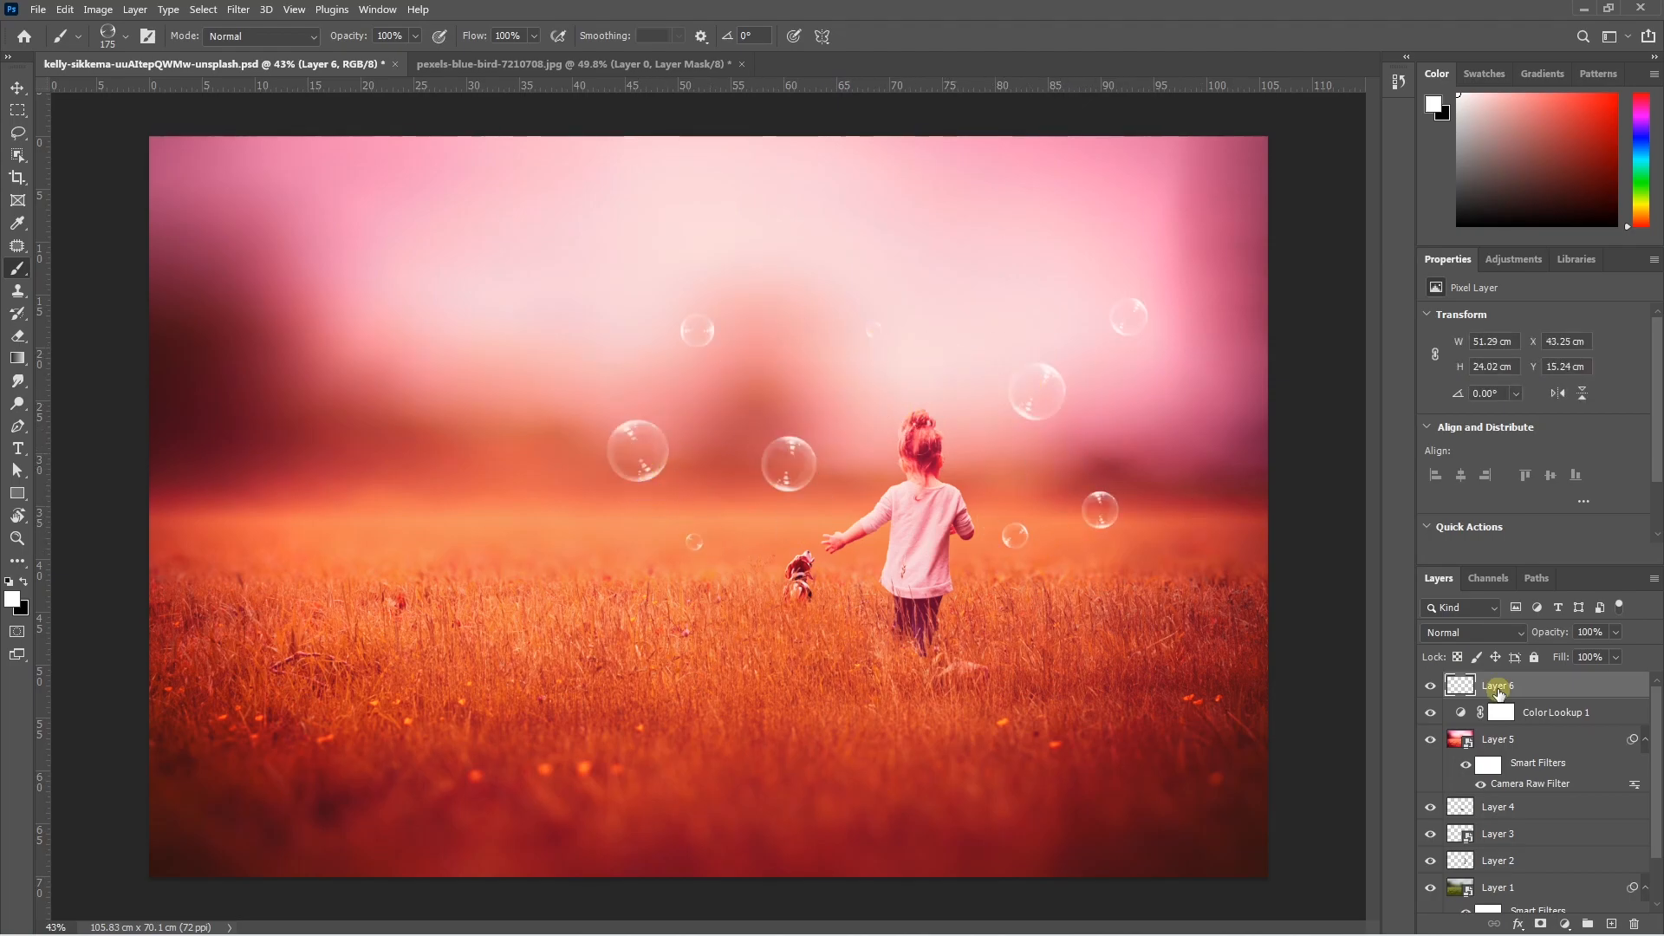
click(1473, 632)
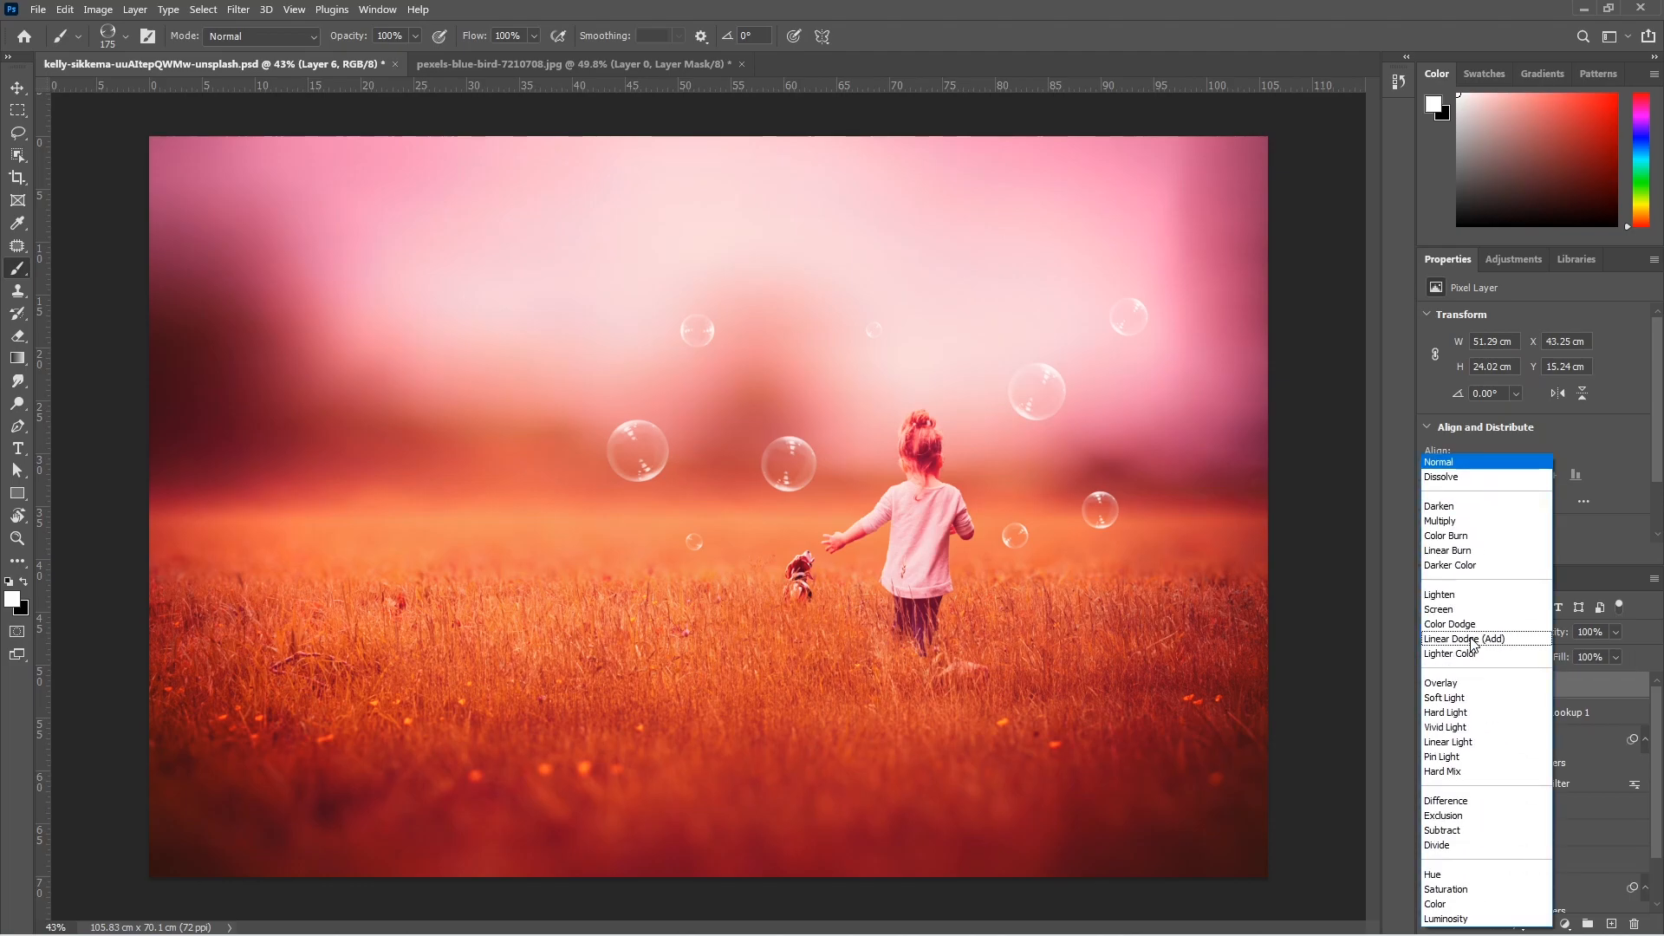
click(1463, 683)
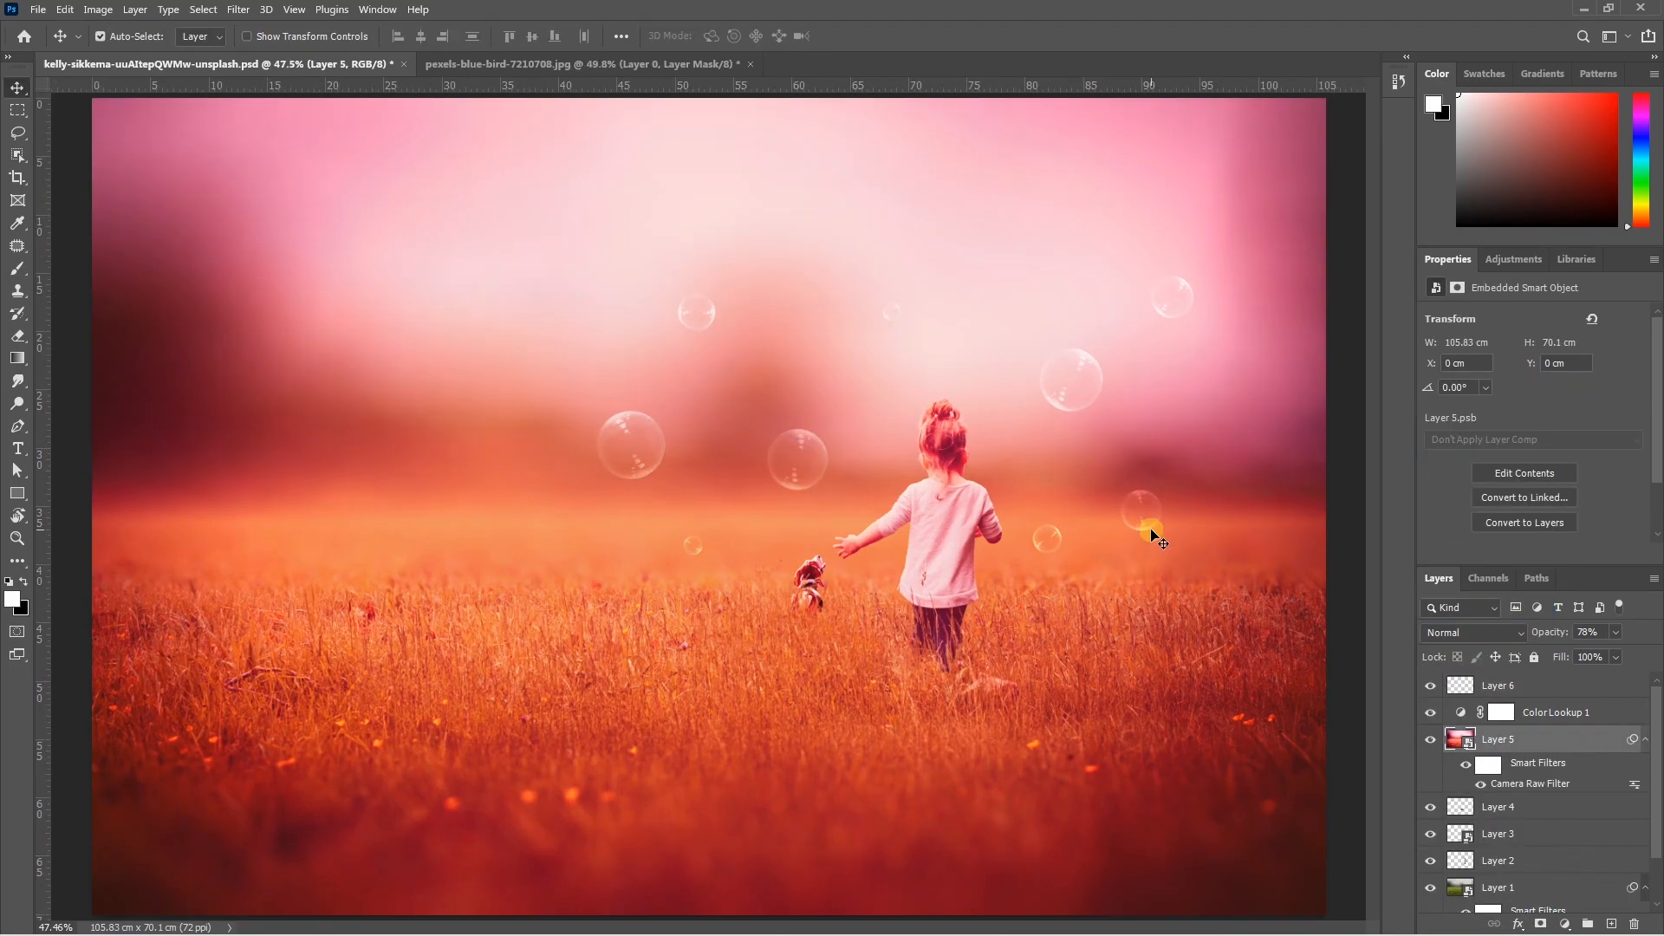
Step: Compare the finished composite with the original photo by repeatedly isolating the Background layer and restoring the others
scroll(1532, 754, down, 1)
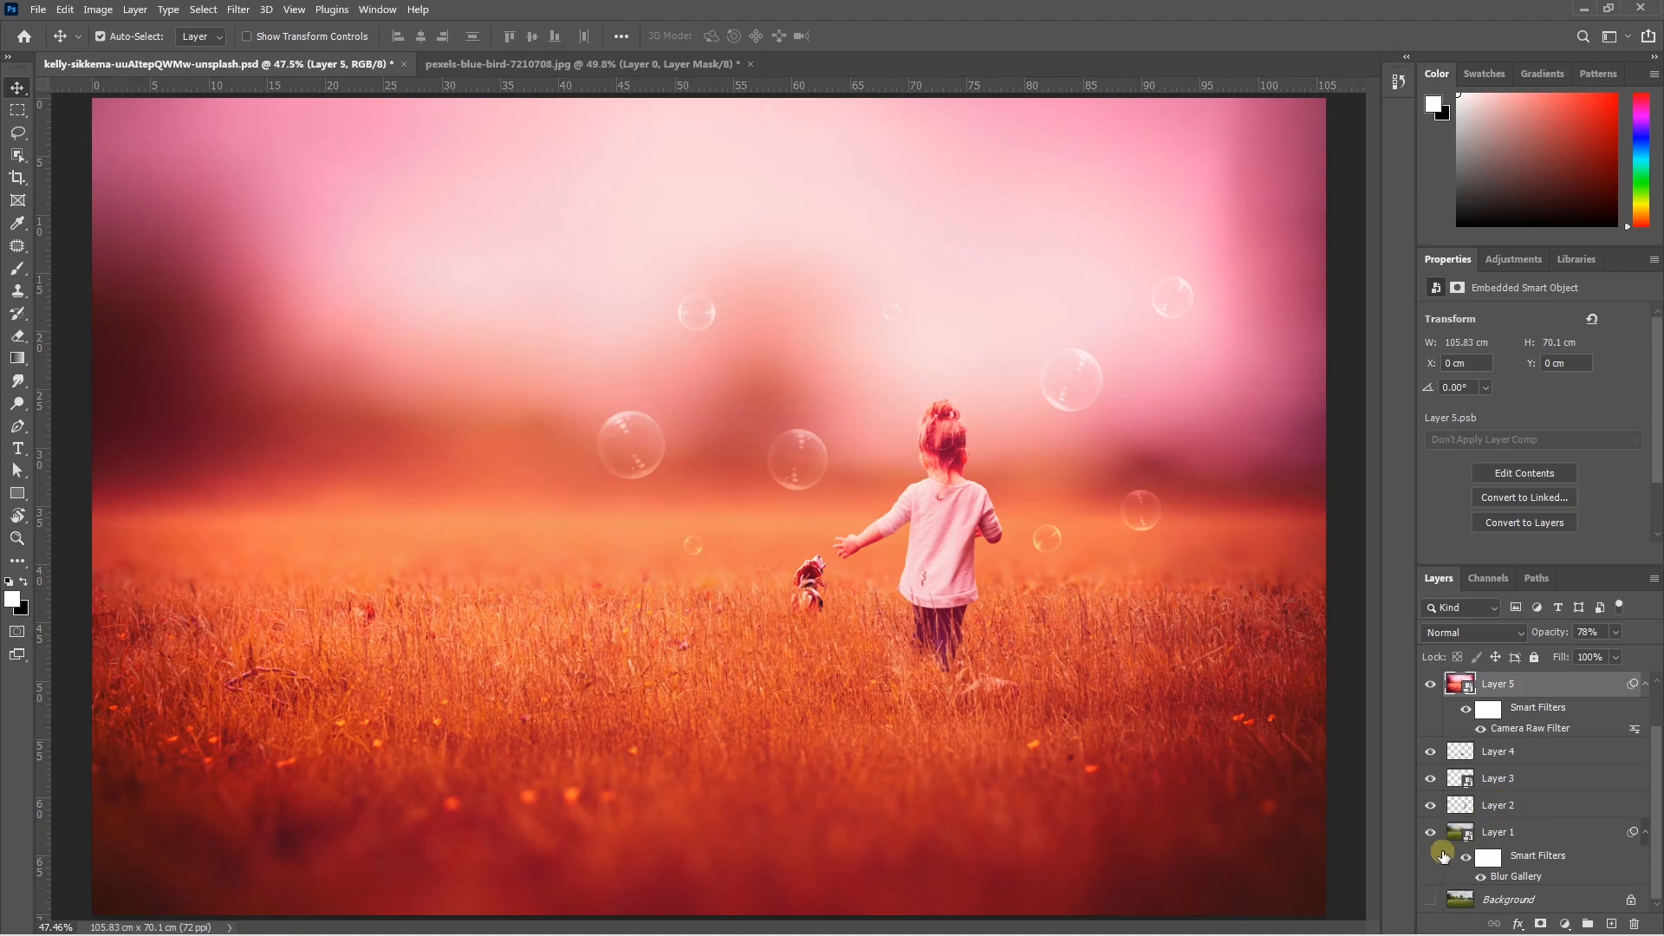
alt+click(1431, 900)
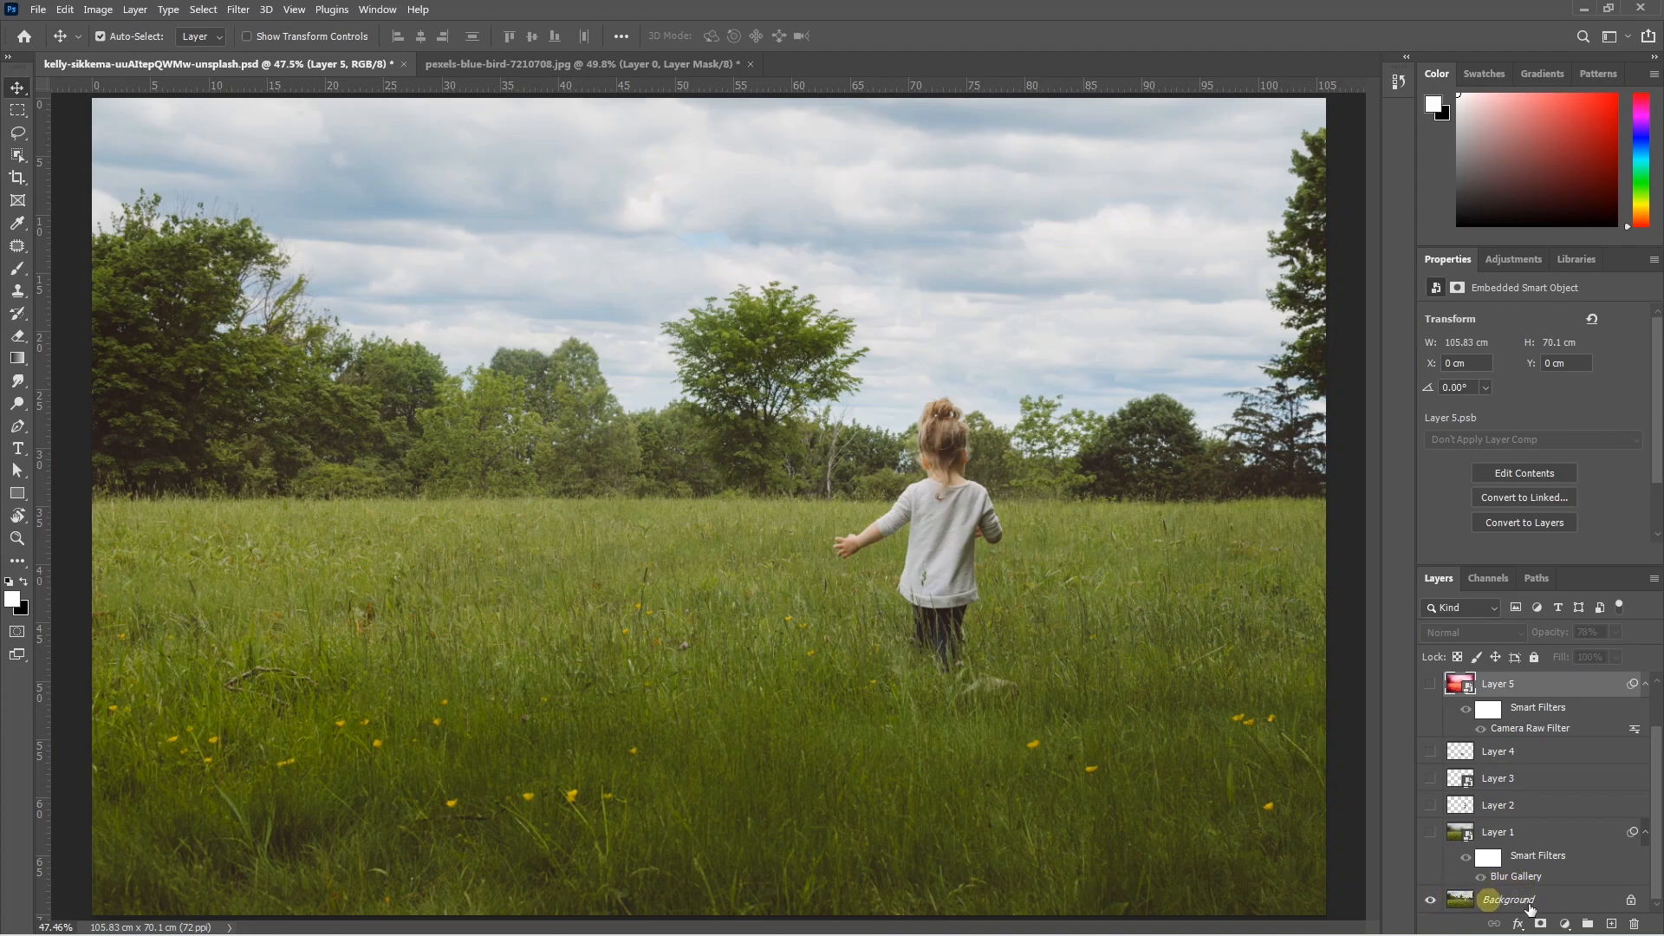
alt+click(1431, 900)
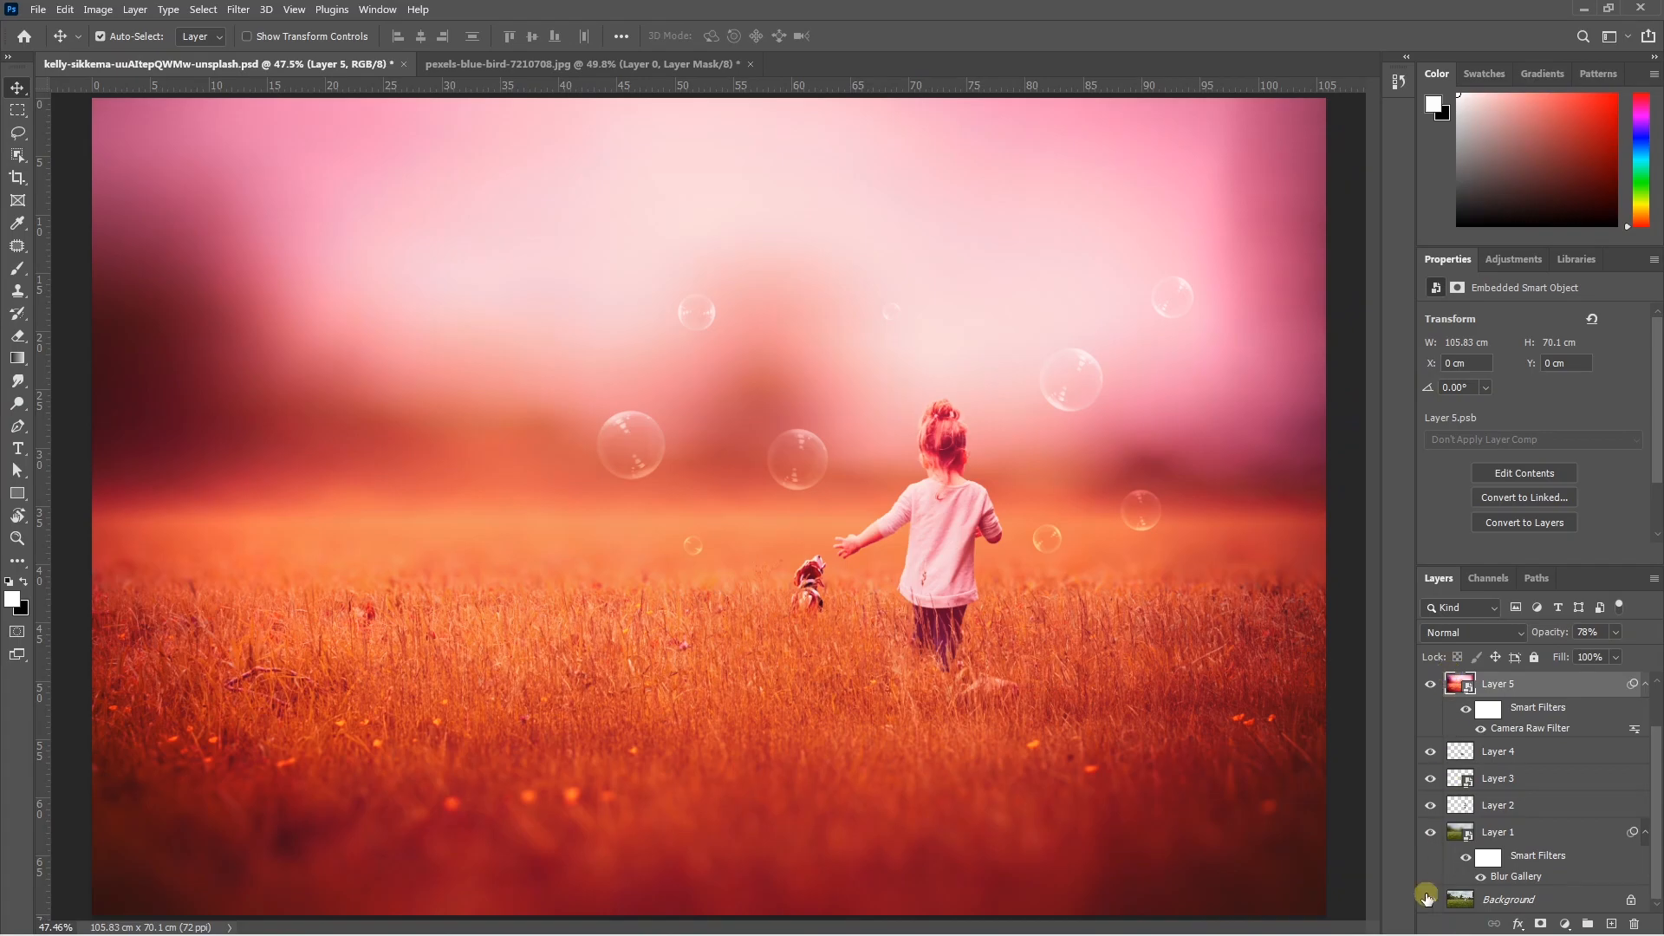
alt+click(1429, 900)
alt+click(1428, 901)
alt+click(1429, 902)
alt+click(1429, 902)
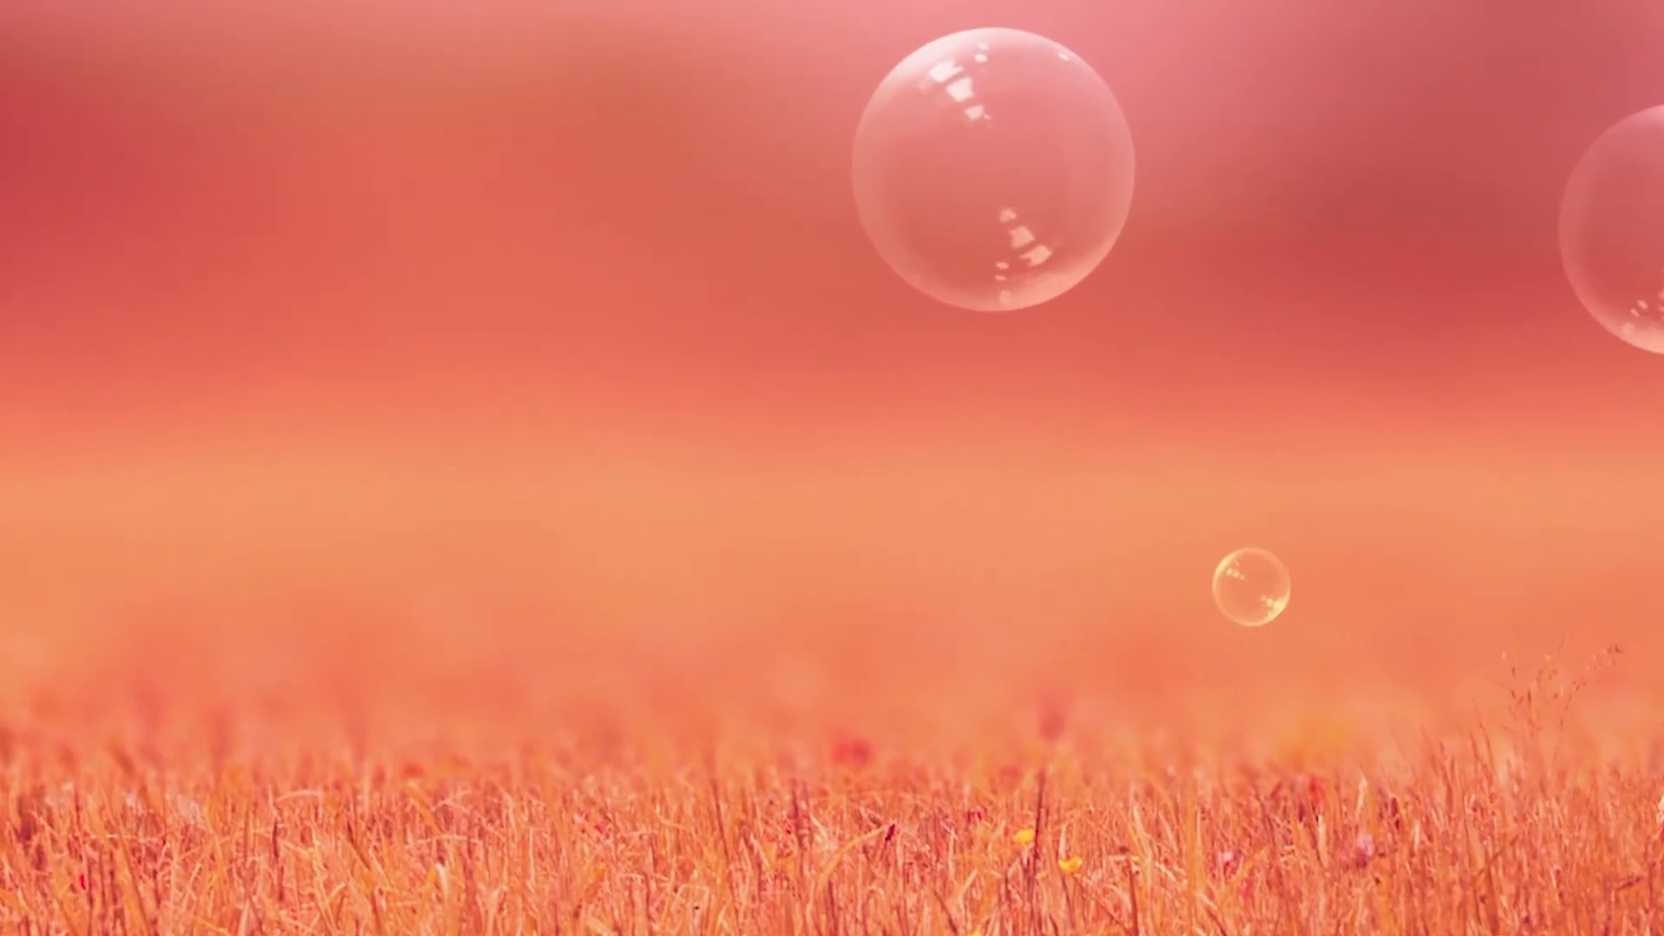